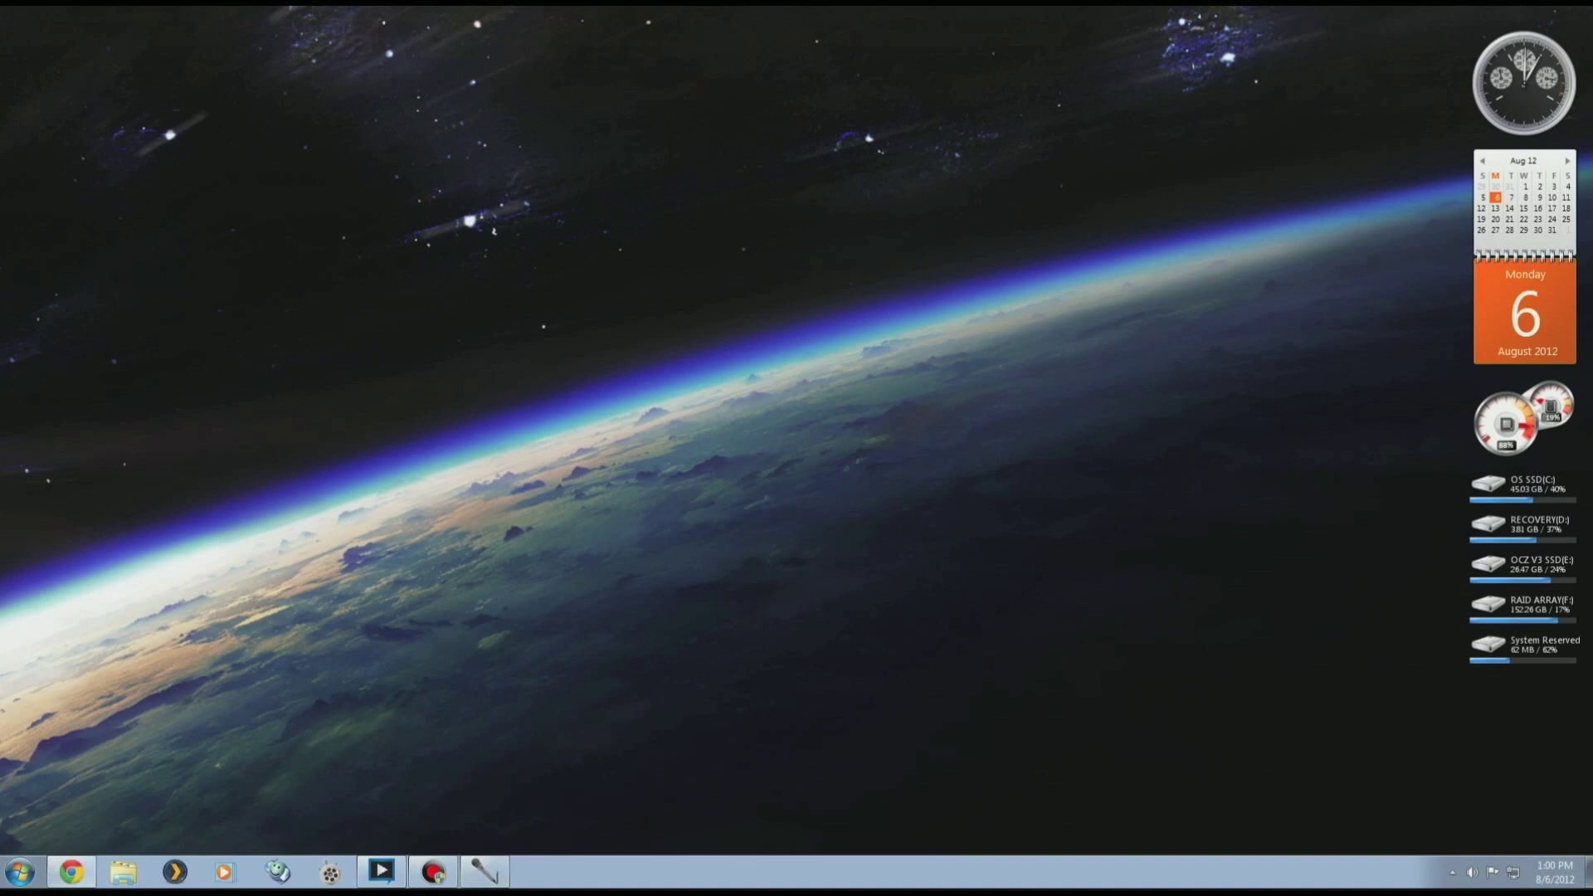
Drag the Chrome window showing the 100.06/2.01 Mb/s Speedtest result to the screen centre.
{"action": "left_click_drag", "start_coordinate": [0, 50], "coordinate": [1005, 102]}
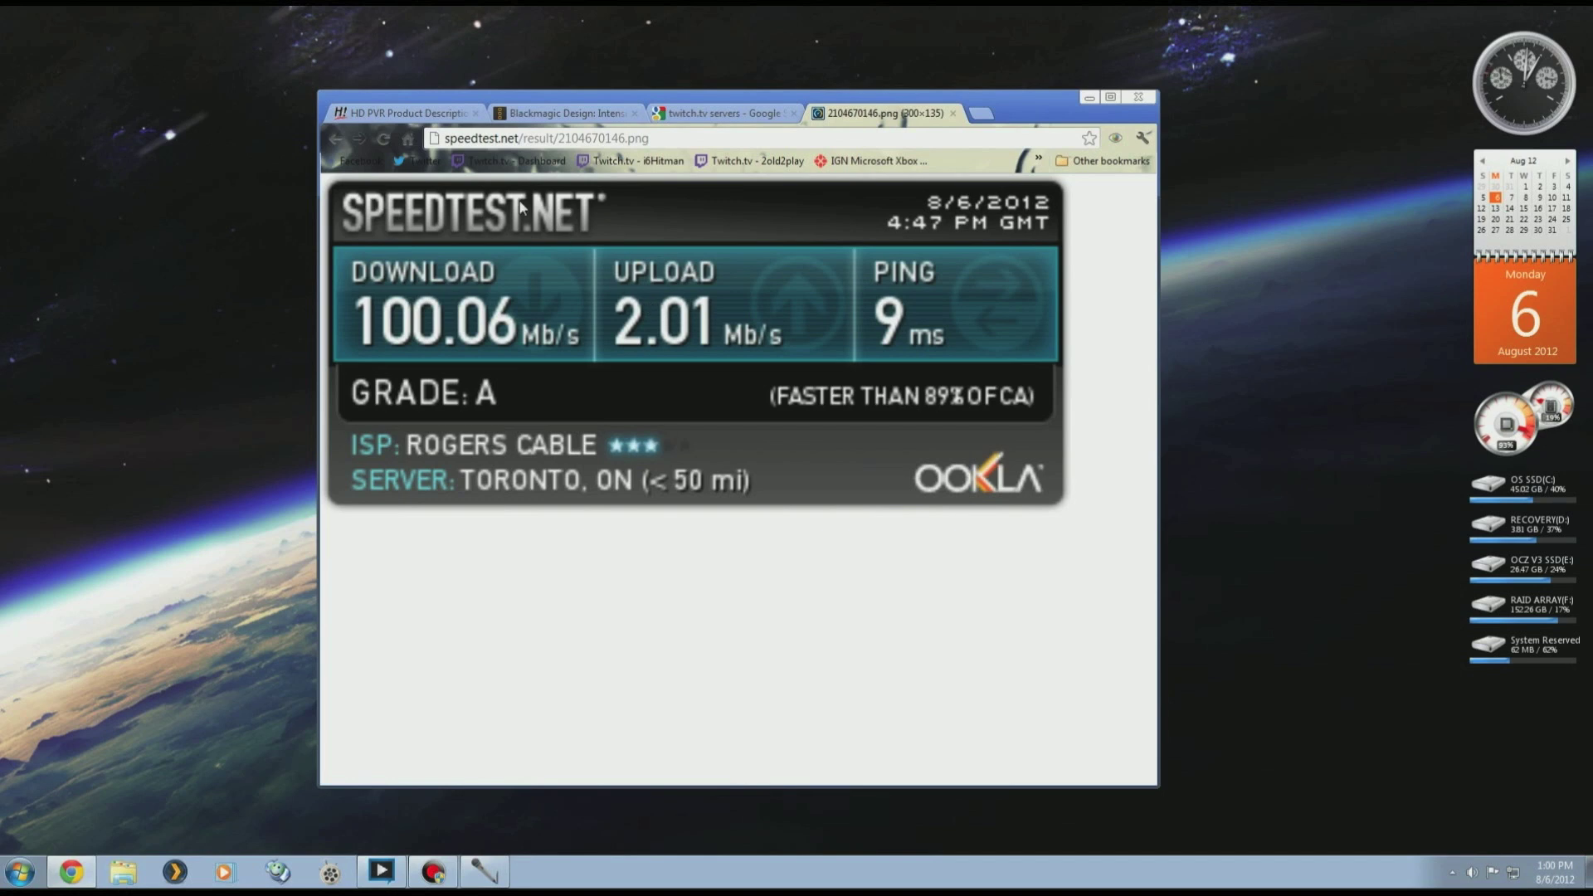
On the HD PVR product page, compare the gallery's front and rear views.
{"action": "left_click", "coordinate": [415, 112]}
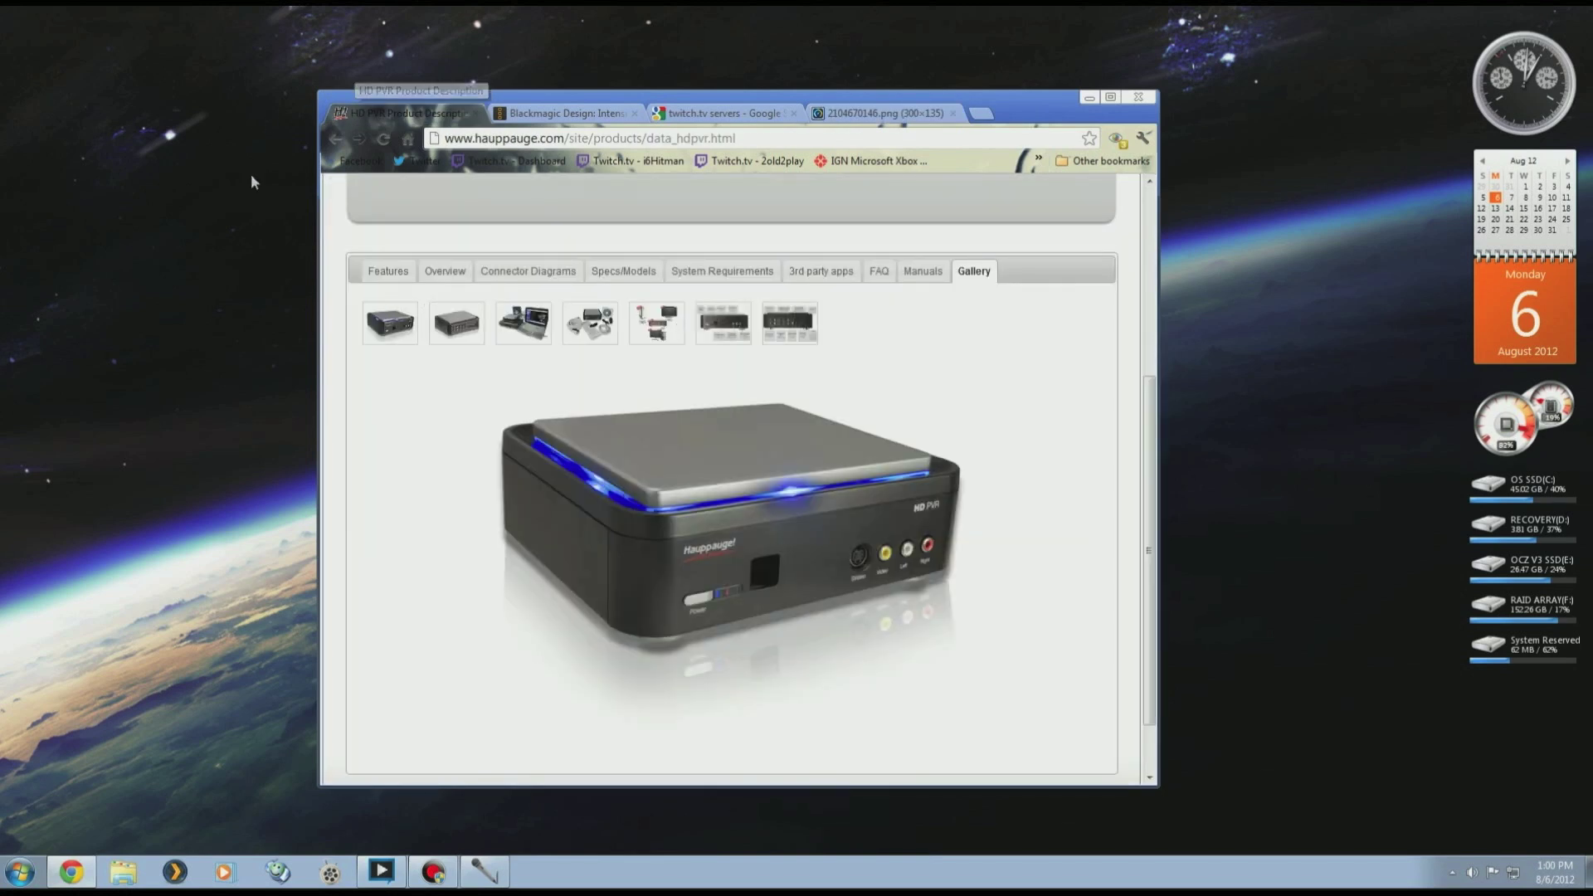
{"action": "scroll", "coordinate": [342, 392], "scroll_direction": "down", "scroll_amount": 2}
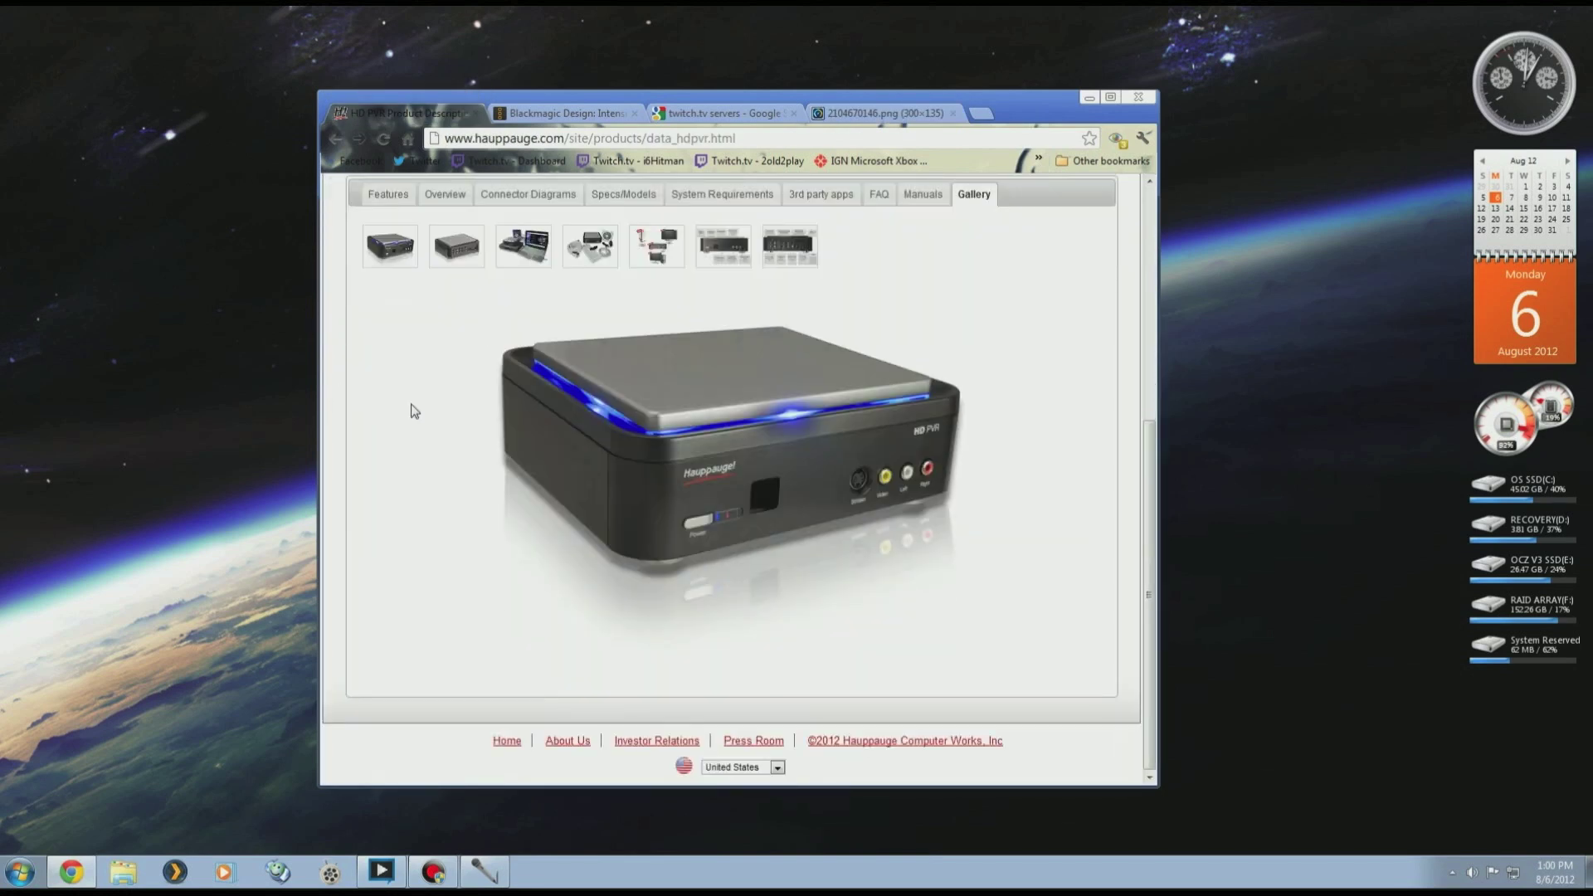
{"action": "left_click", "coordinate": [459, 249]}
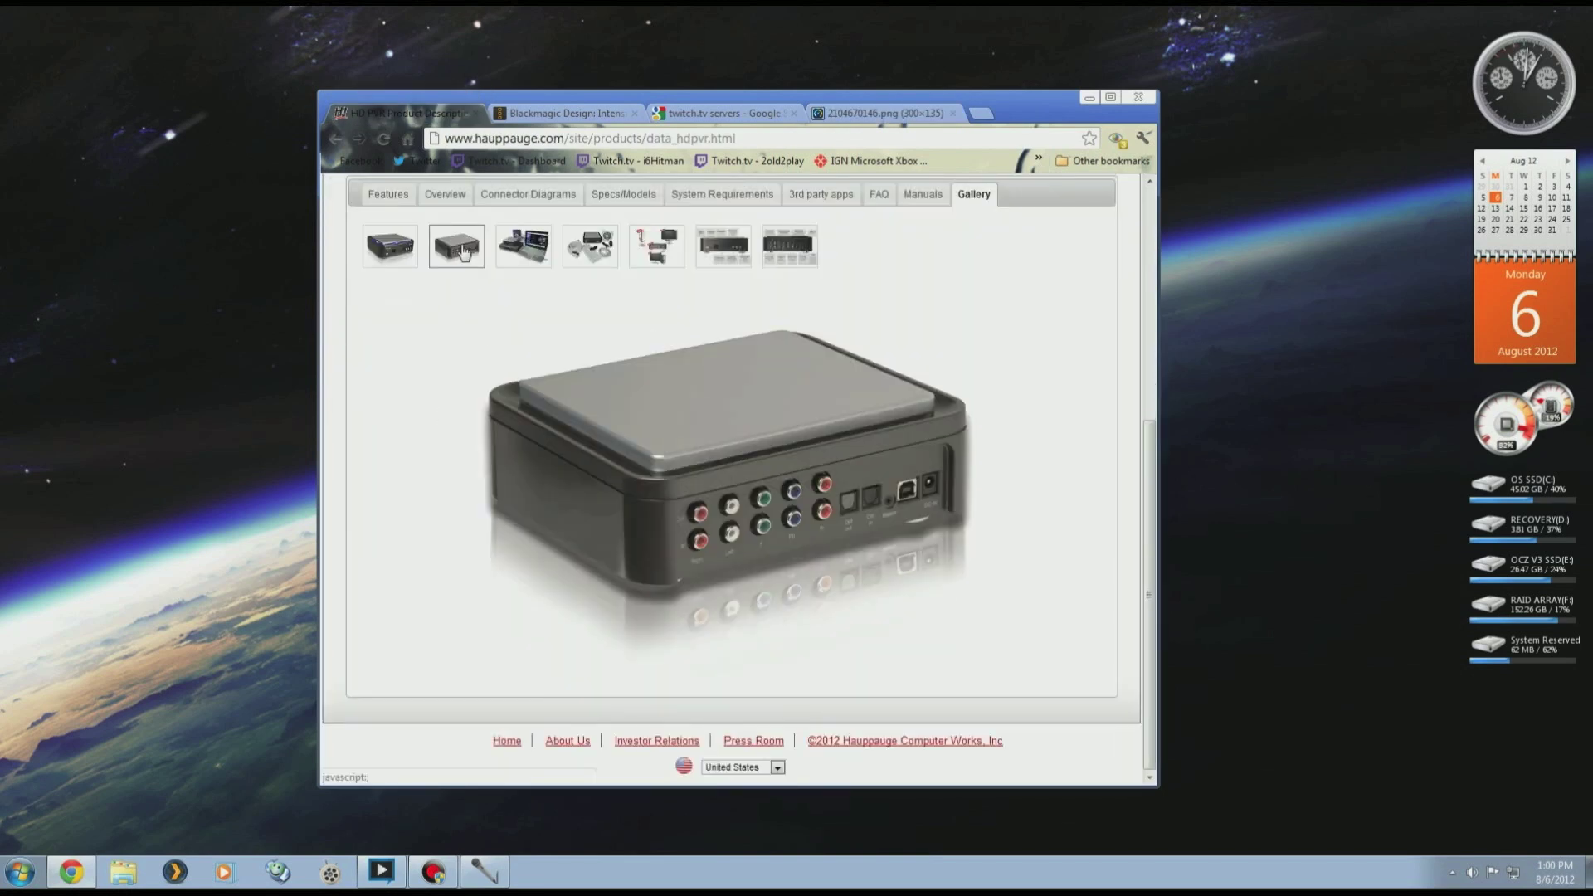
{"action": "left_click", "coordinate": [415, 249]}
{"action": "left_click", "coordinate": [459, 251]}
Switch between the Blackmagic Intensity and HD PVR pages, ending on the HD PVR front view, then open a new tab.
{"action": "left_click", "coordinate": [531, 111]}
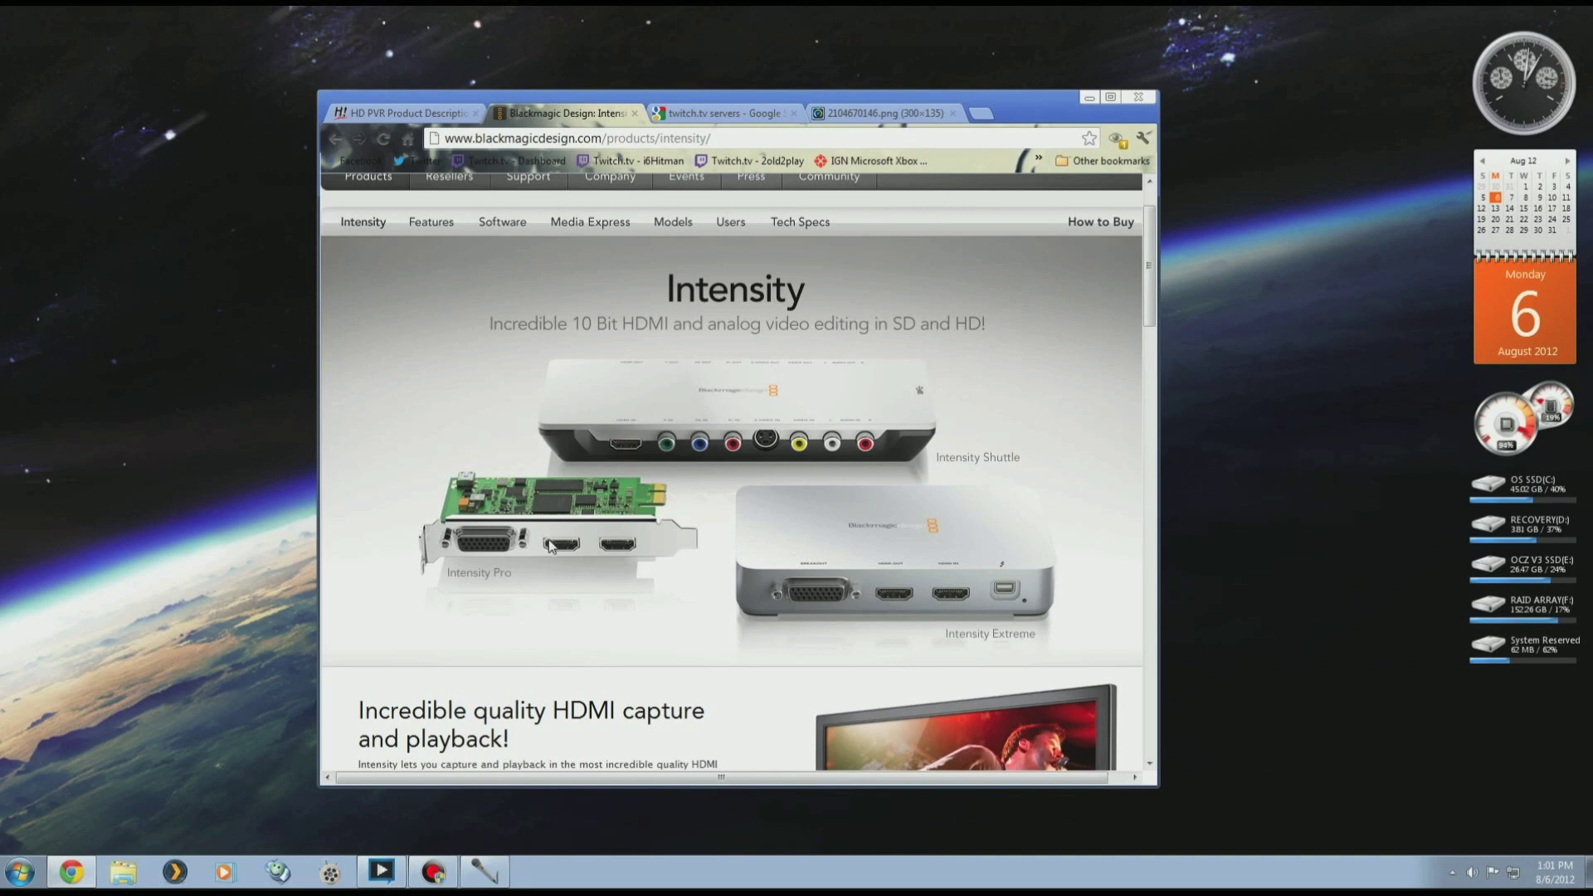
{"action": "left_click", "coordinate": [422, 108]}
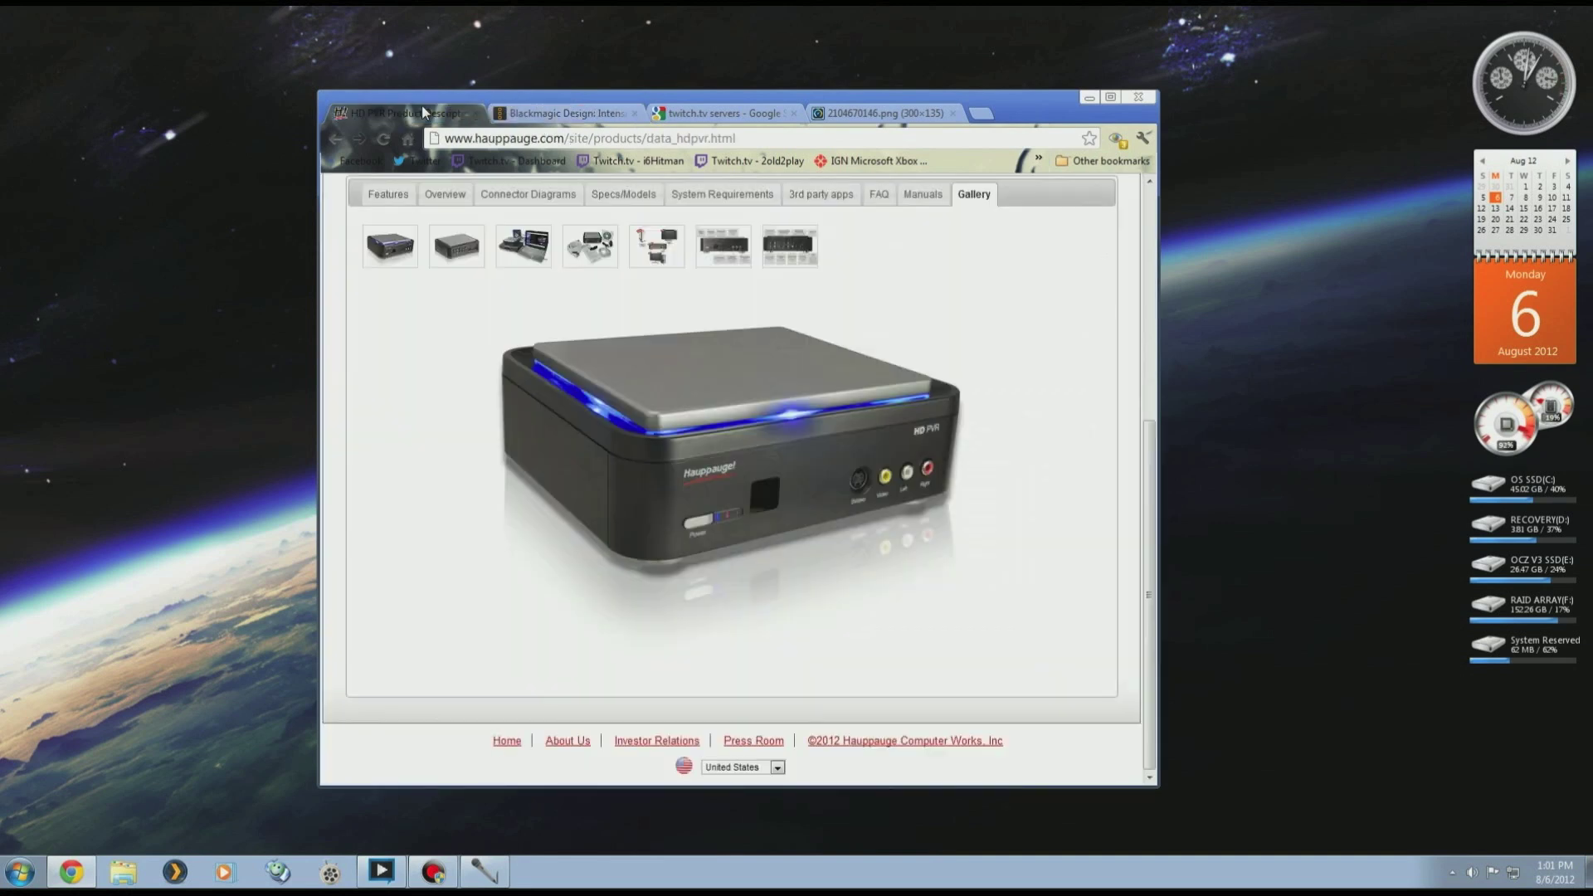
{"action": "left_click", "coordinate": [589, 114]}
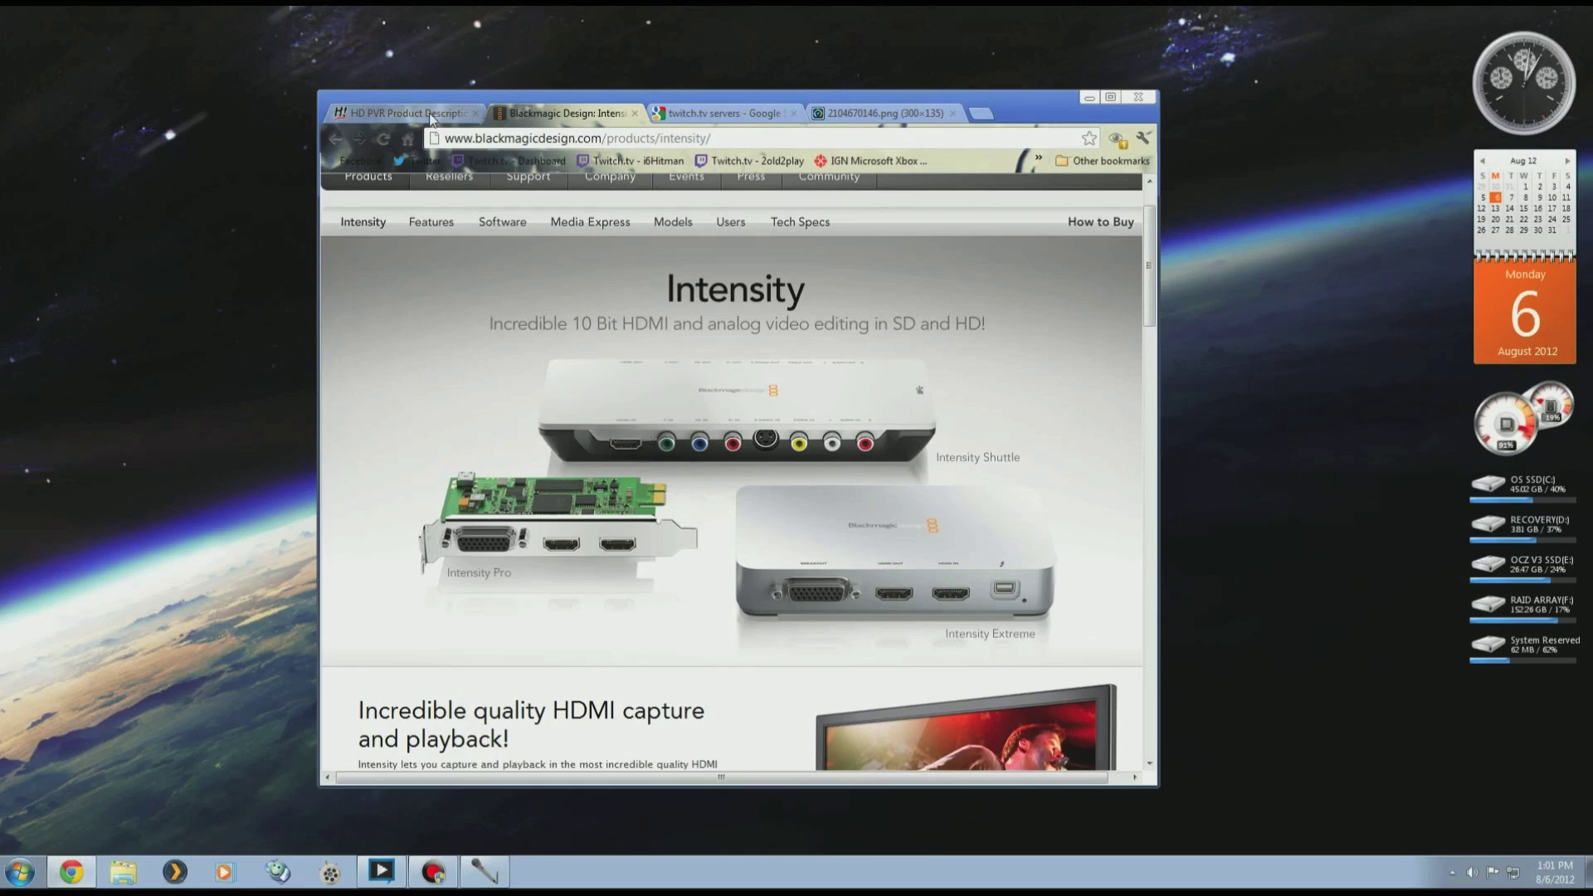
{"action": "left_click", "coordinate": [396, 113]}
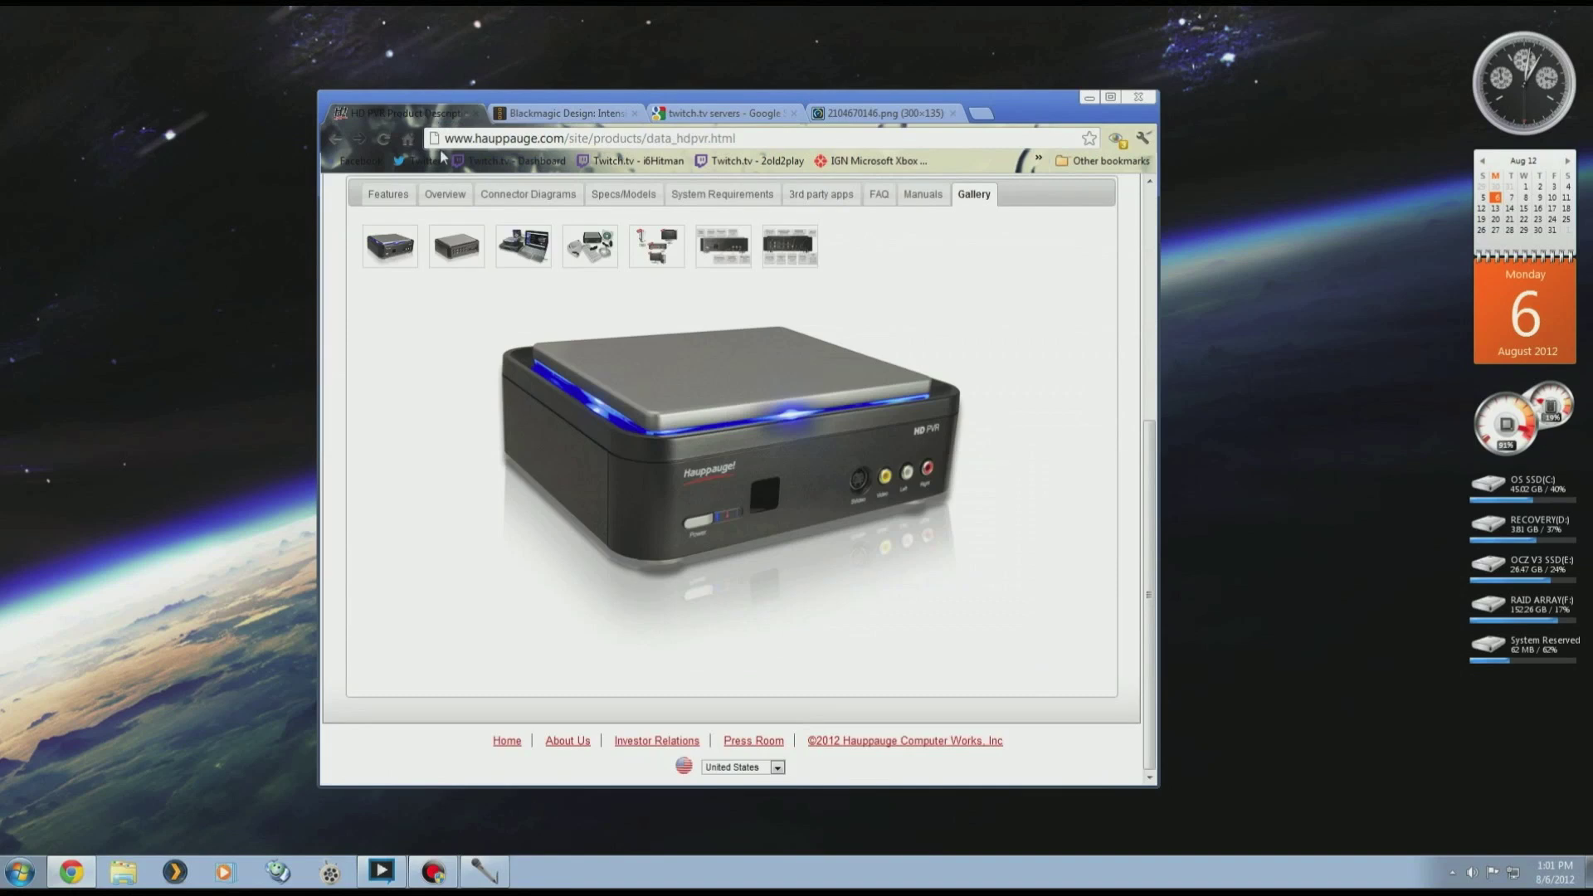
{"action": "left_click", "coordinate": [386, 253]}
{"action": "left_click", "coordinate": [980, 113]}
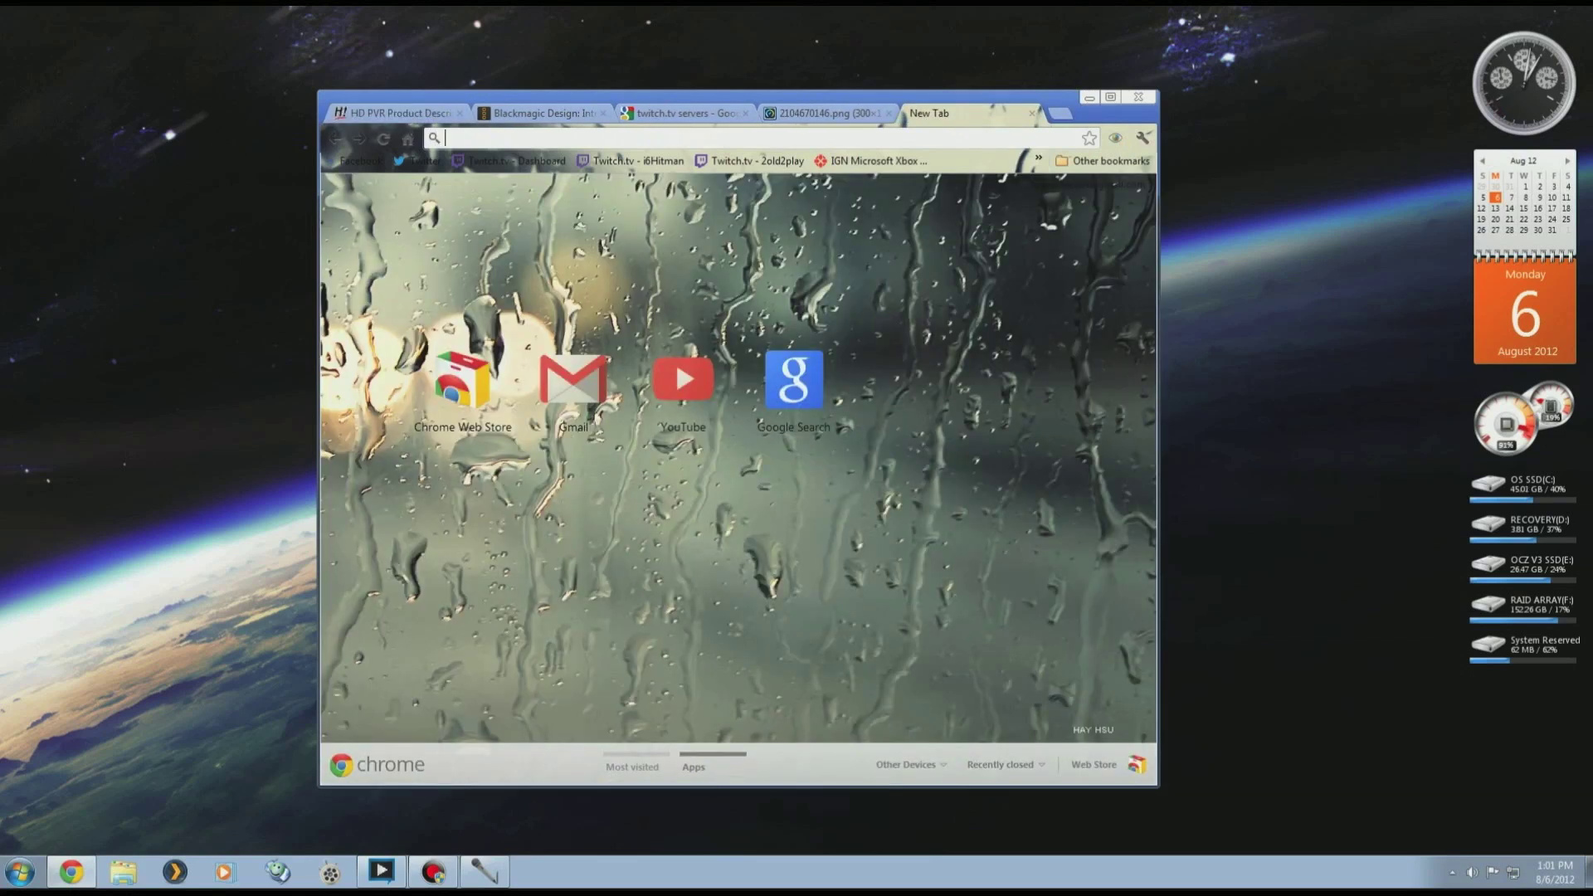
Look up XSplit from the Chrome address bar and scroll through its website.
{"action": "type", "text": "xsl"}
{"action": "key", "text": "BackSpace"}
{"action": "type", "text": "plit"}
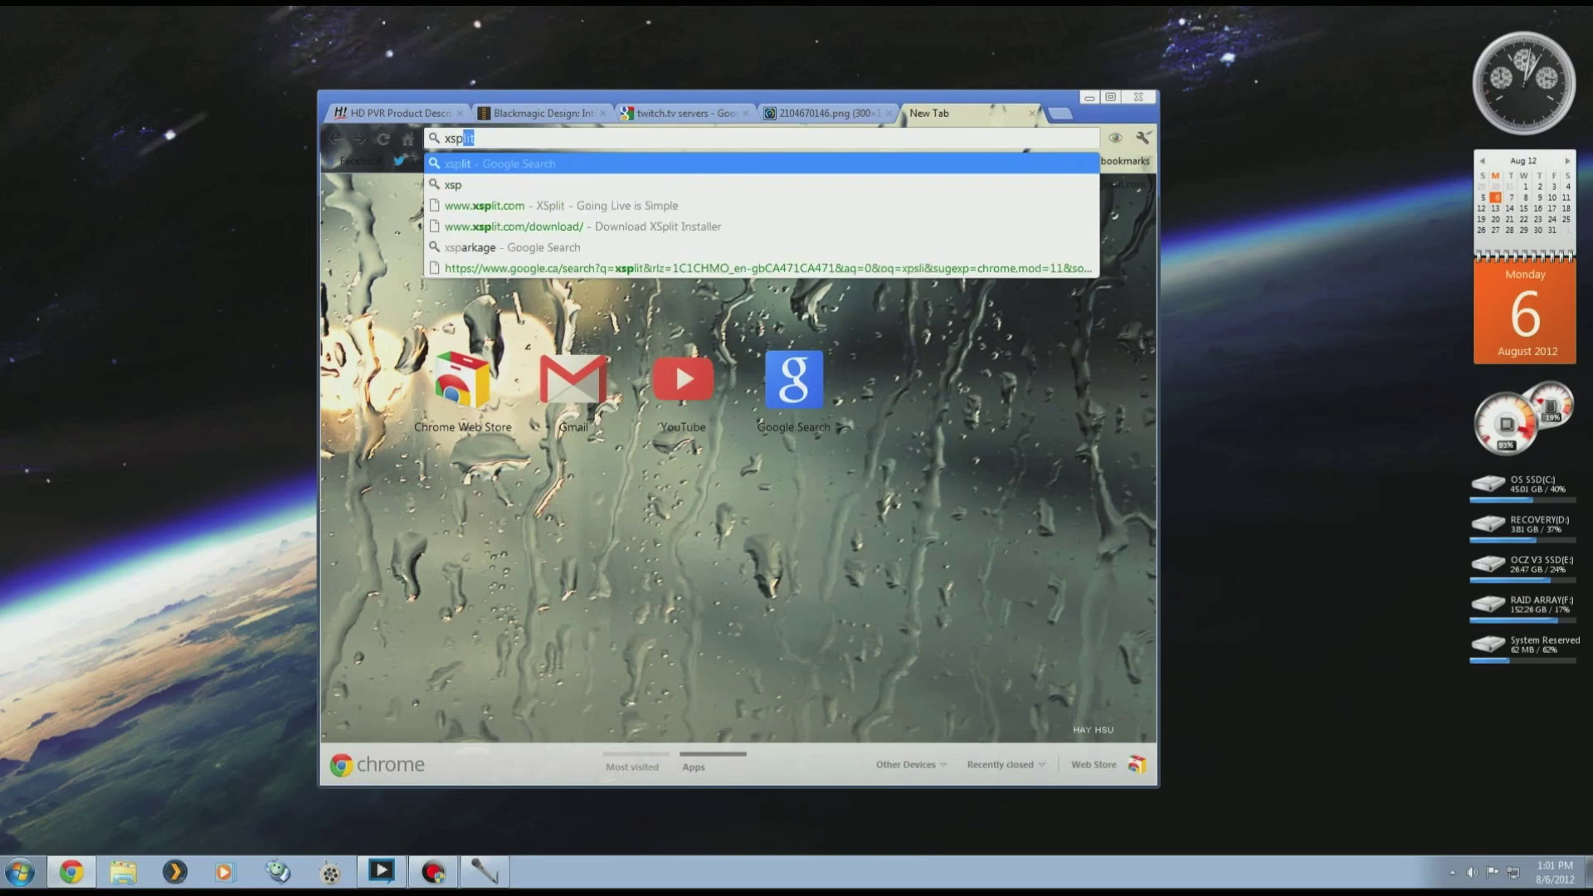
{"action": "key", "text": "Return"}
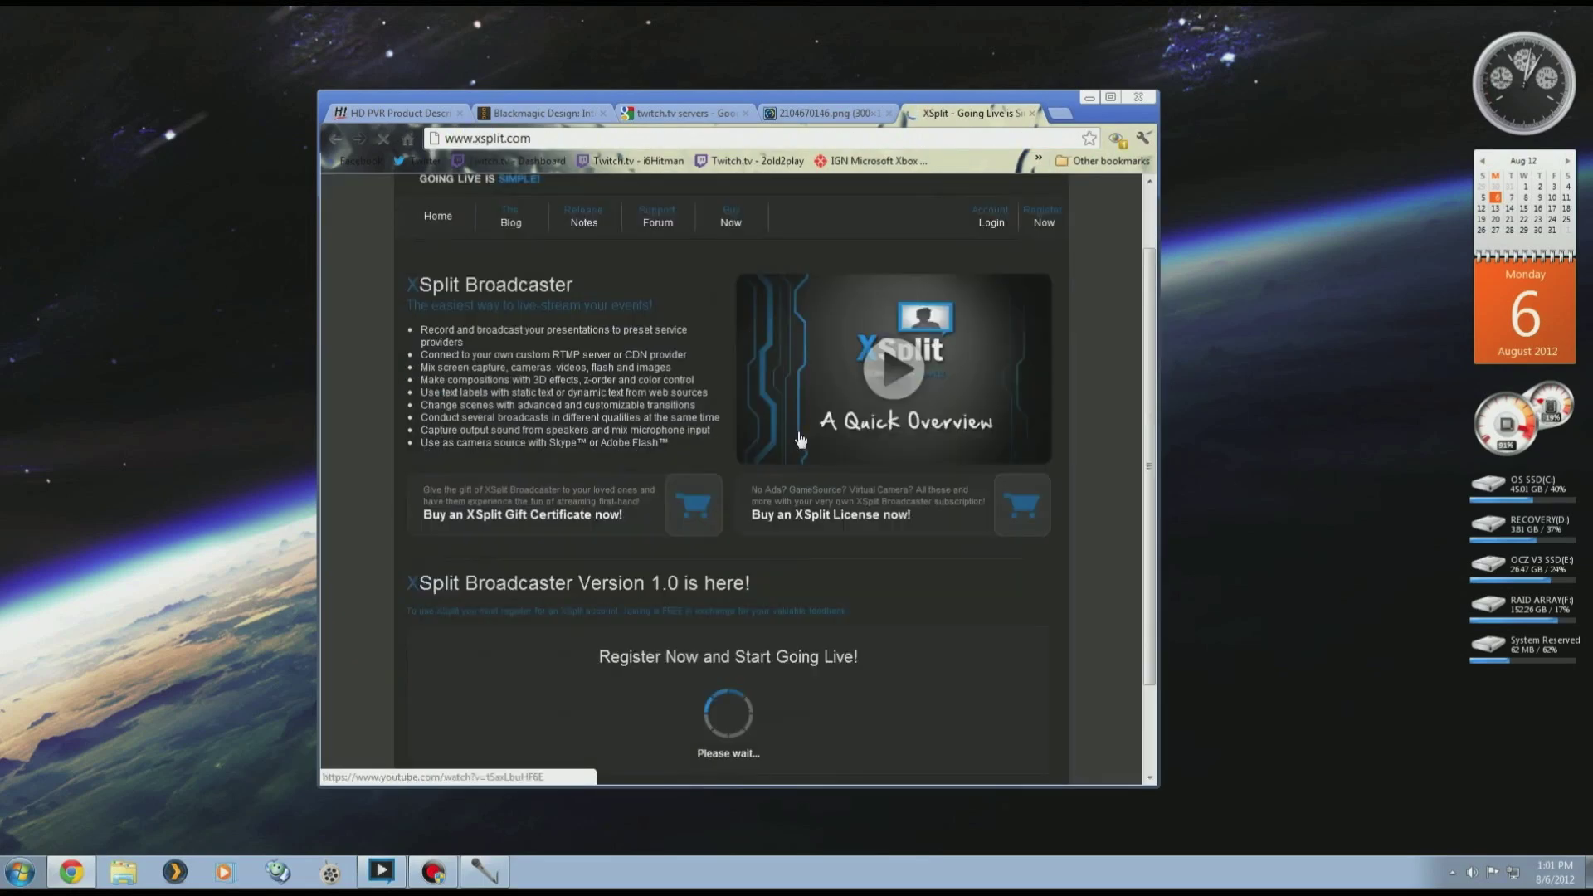
{"action": "scroll", "coordinate": [795, 443], "scroll_direction": "down", "scroll_amount": 3}
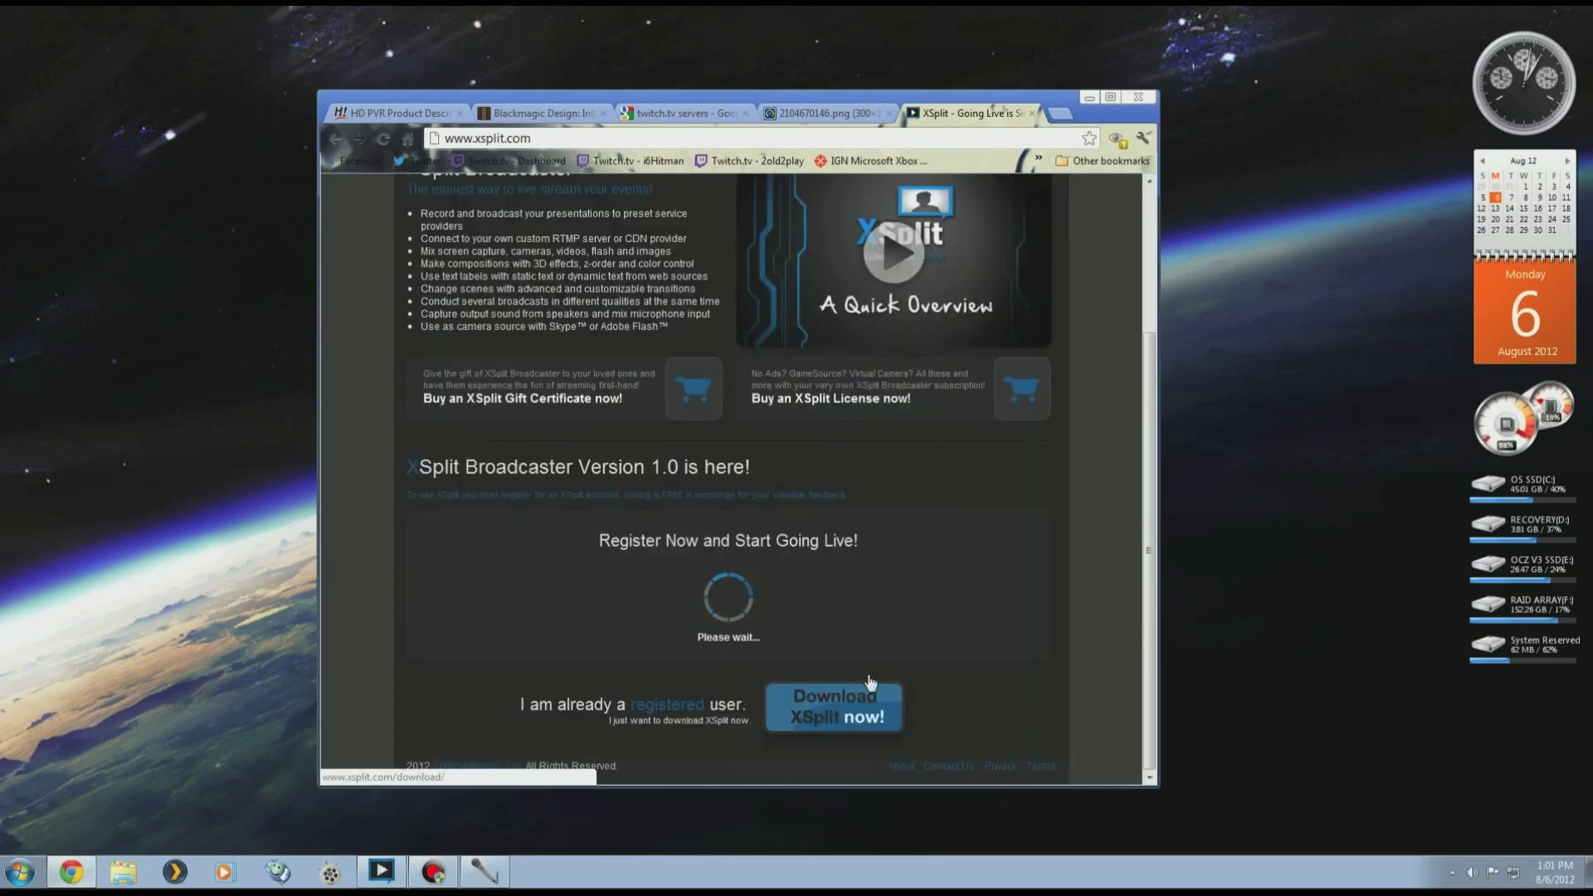
Close the XSplit page, minimize Chrome and launch XSplit Broadcaster.
{"action": "left_click", "coordinate": [1033, 118]}
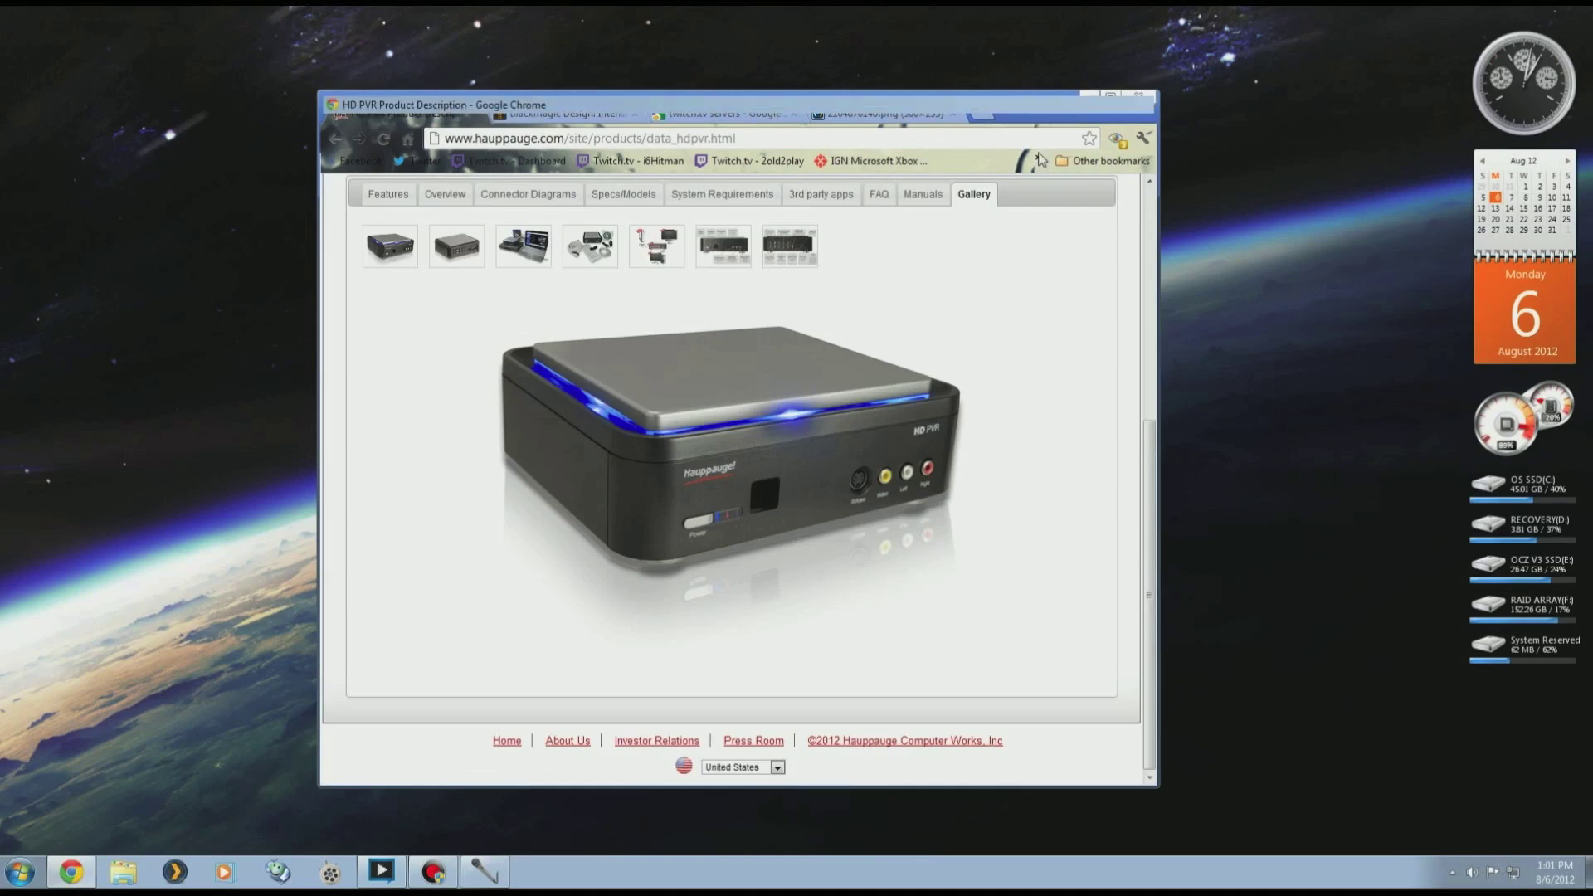
{"action": "left_click", "coordinate": [1090, 97]}
{"action": "left_click", "coordinate": [382, 873]}
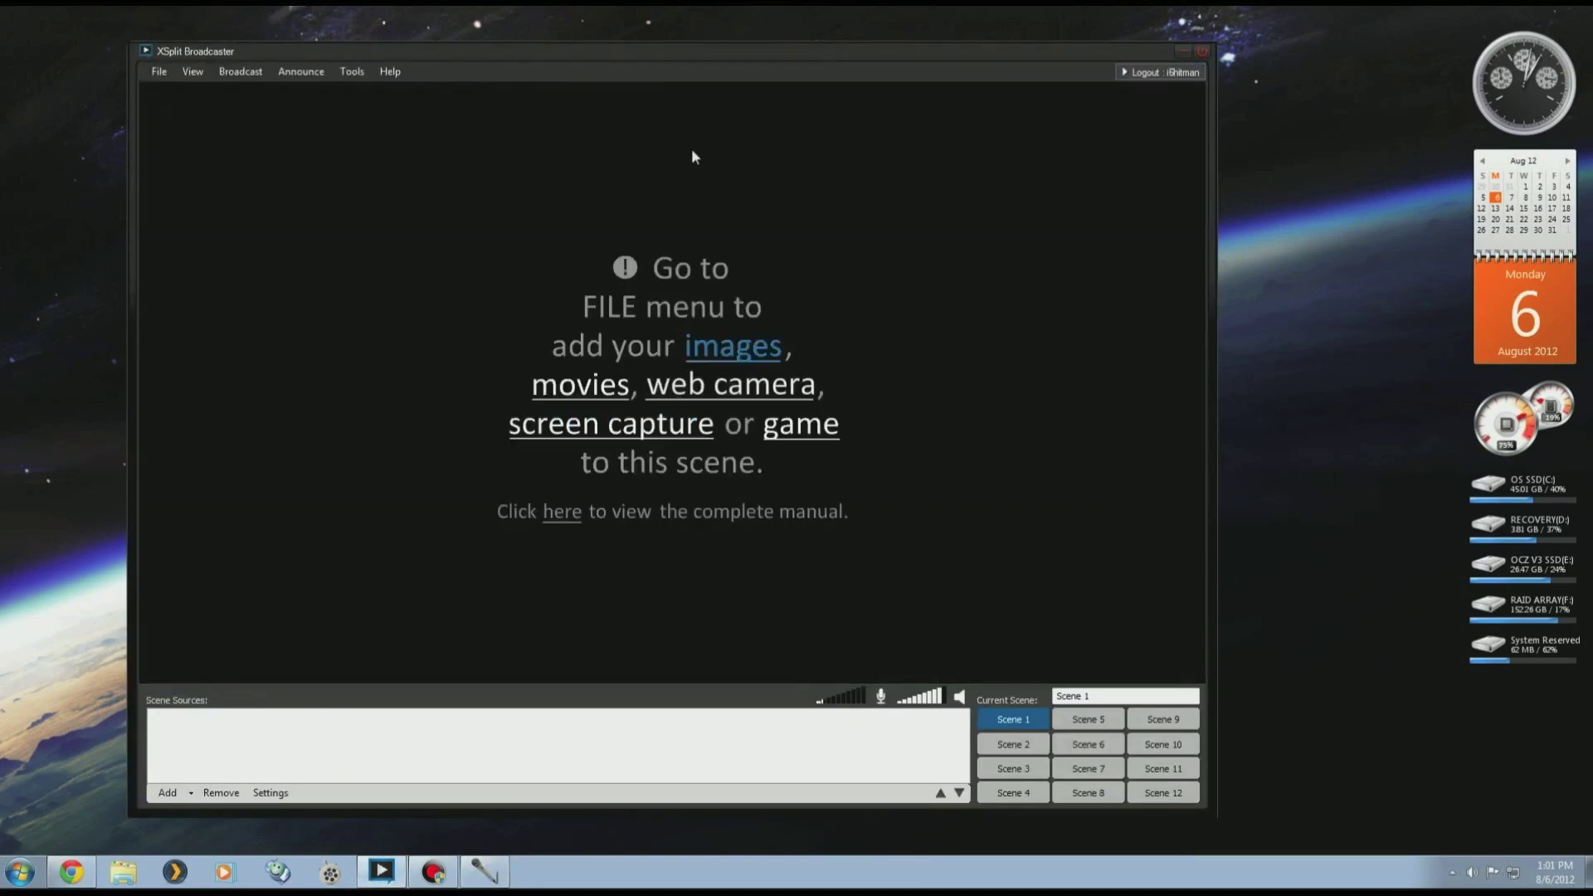
Centre the XSplit window, flip through Scenes 6 and 10 back to Scene 1, and show View > Resolution choices.
{"action": "left_click_drag", "start_coordinate": [727, 55], "coordinate": [812, 40]}
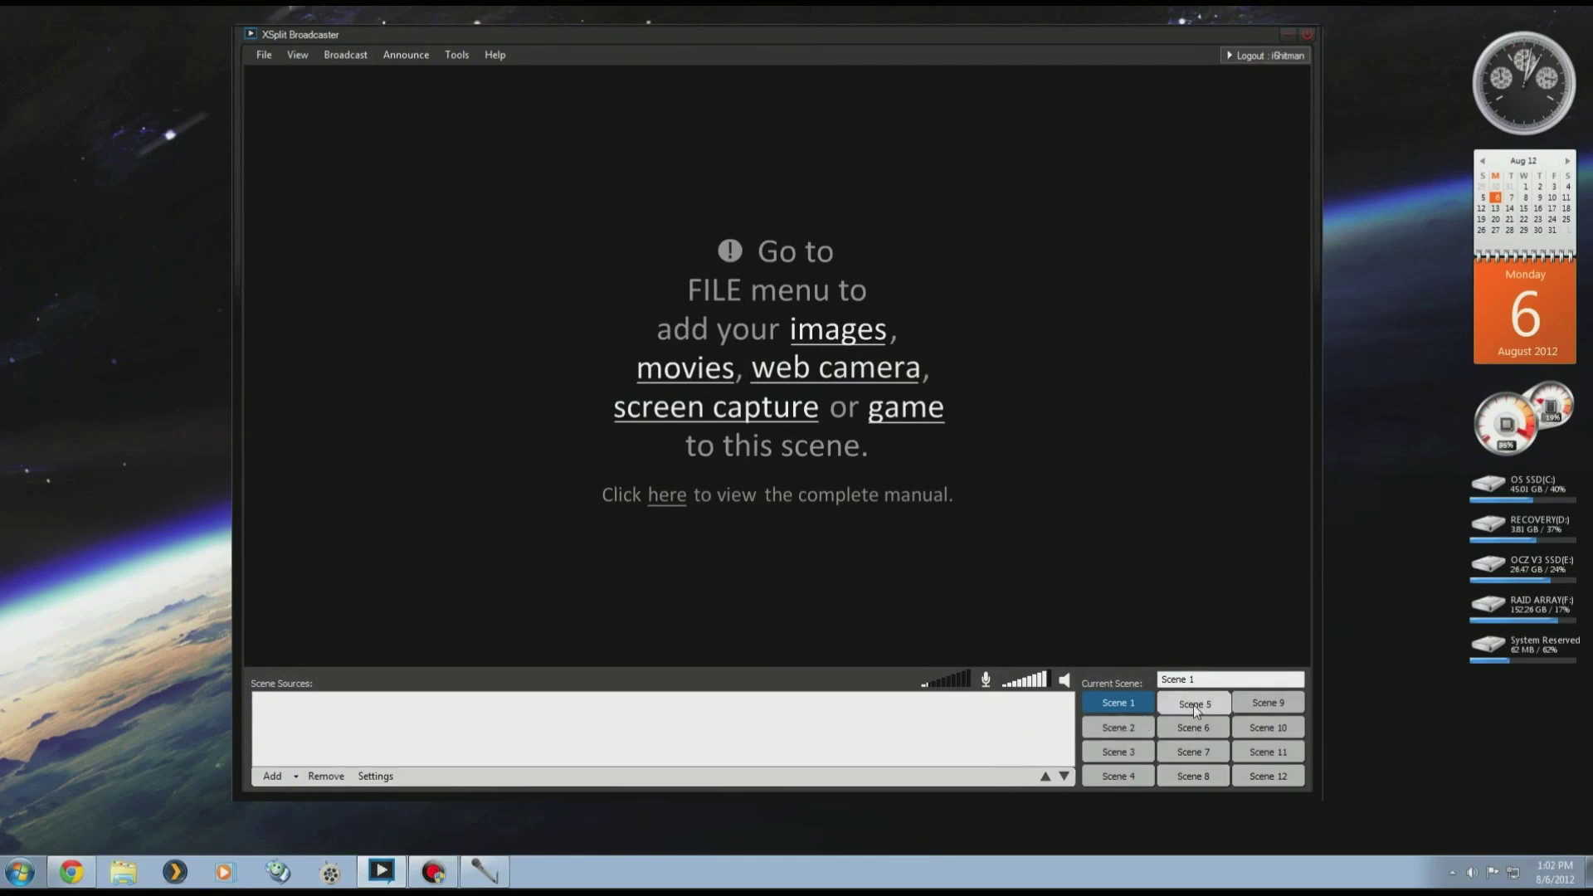
{"action": "left_click", "coordinate": [1268, 703]}
{"action": "left_click", "coordinate": [1133, 725]}
{"action": "left_click", "coordinate": [1268, 728]}
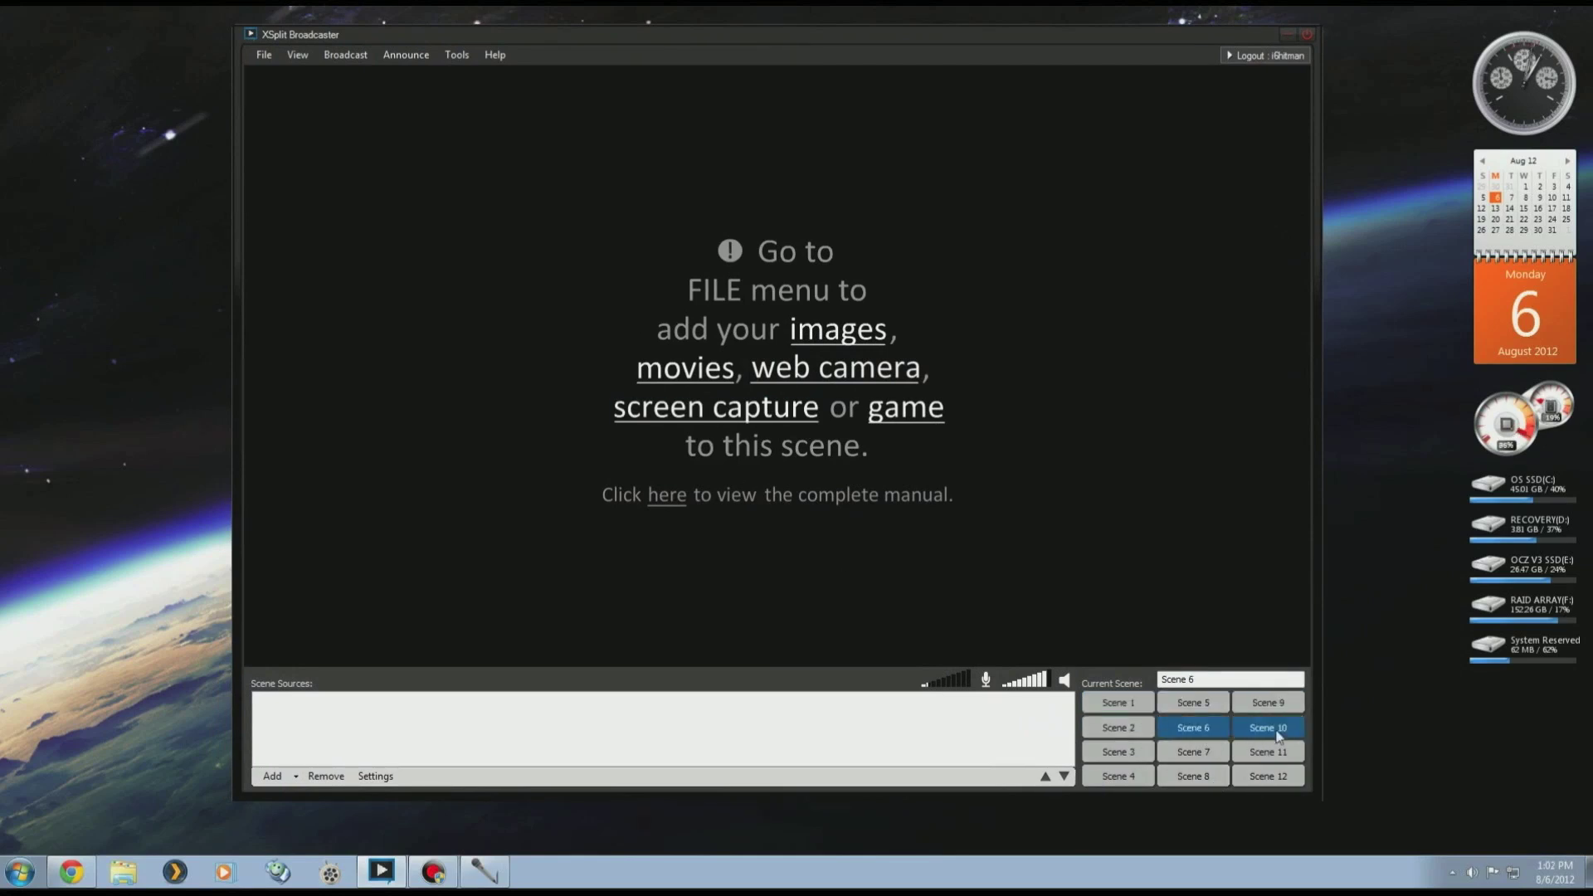
{"action": "left_click", "coordinate": [1125, 707]}
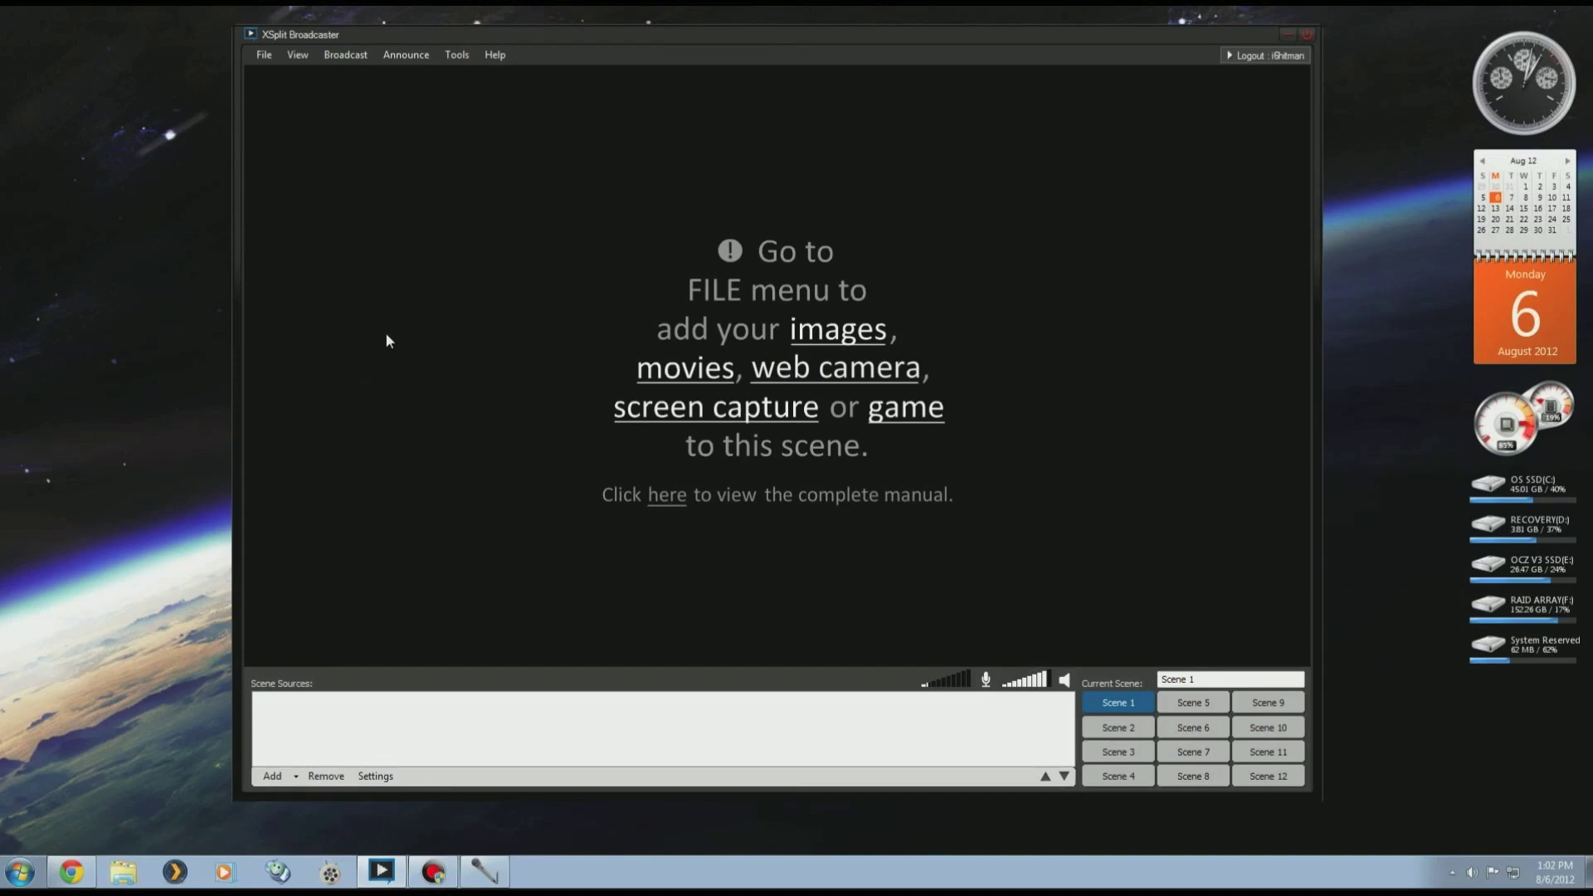
{"action": "left_click", "coordinate": [298, 56]}
{"action": "mouse_move", "coordinate": [320, 76]}
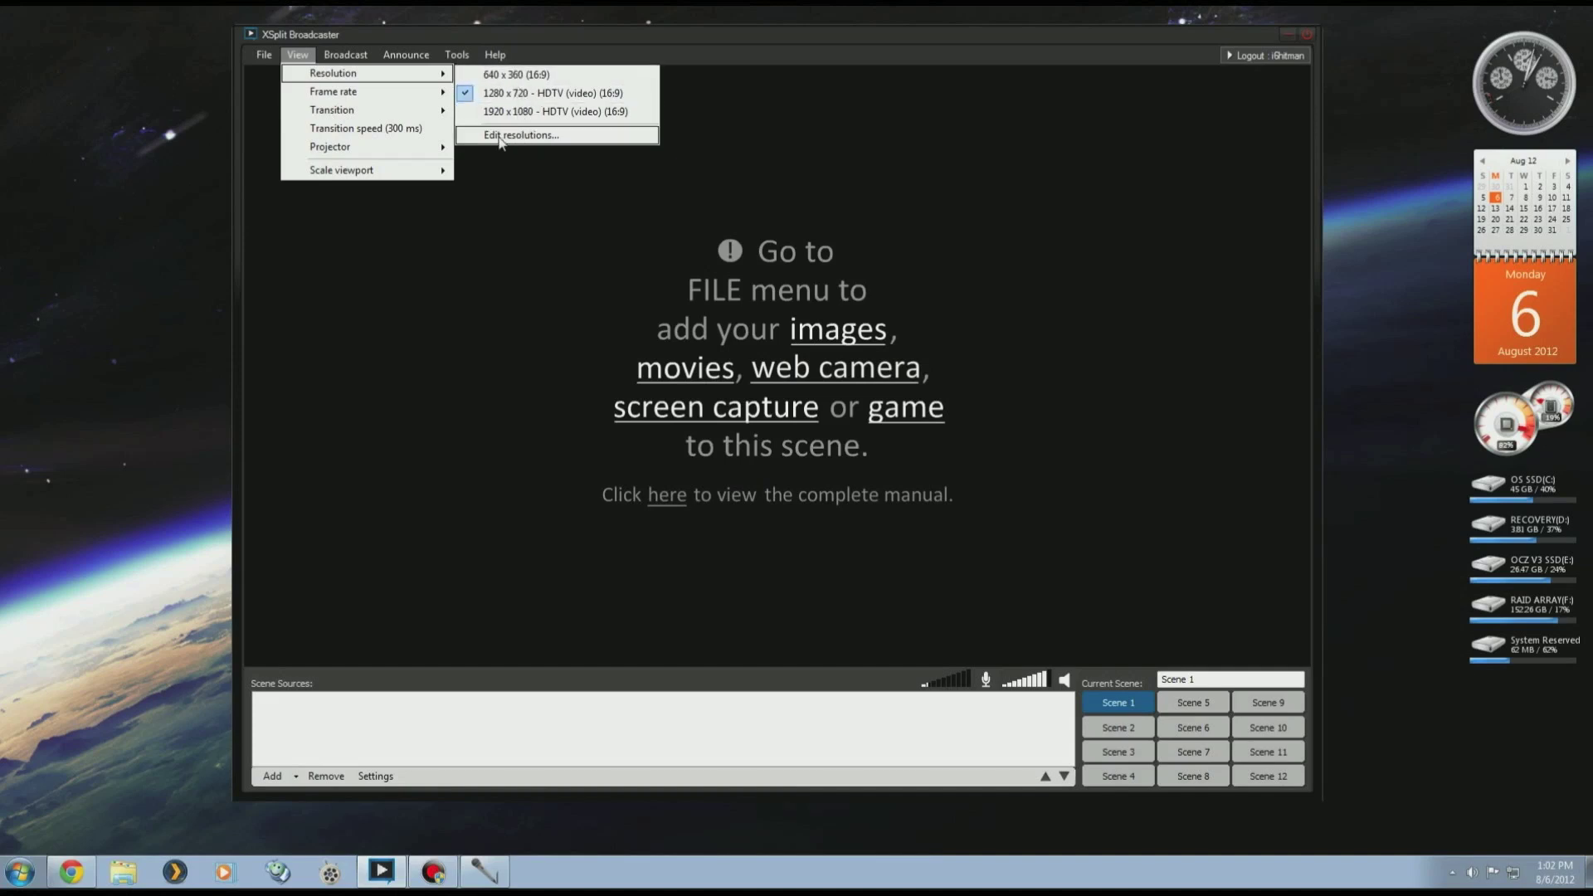
Scale the preview viewport to 60%, then back to Actual size, and reposition the window.
{"action": "mouse_move", "coordinate": [379, 99]}
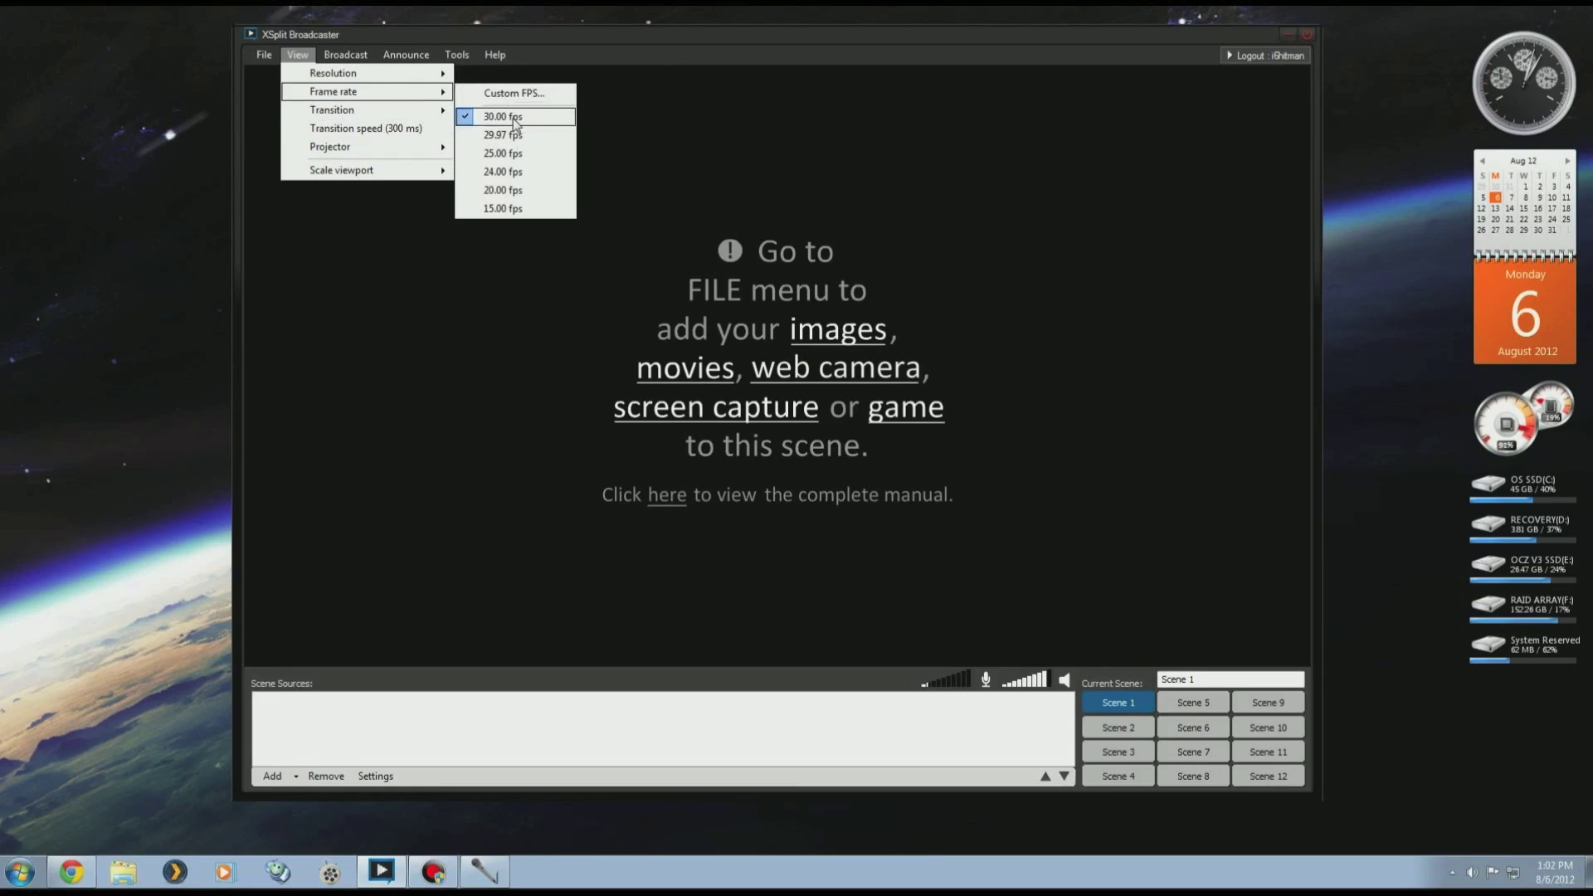
{"action": "mouse_move", "coordinate": [357, 173]}
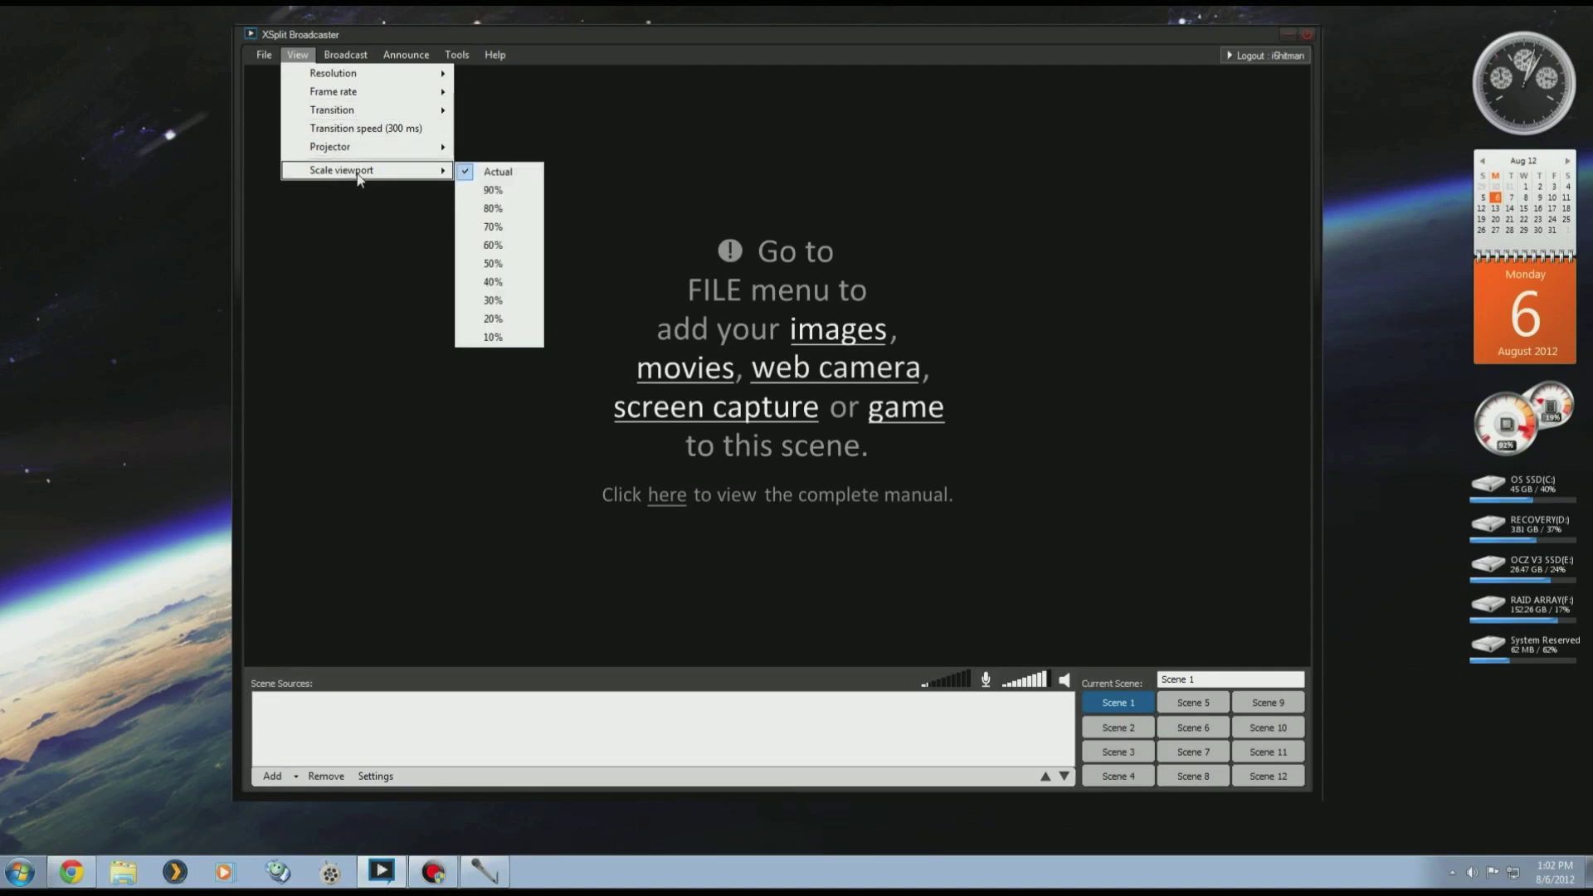
{"action": "left_click", "coordinate": [496, 247]}
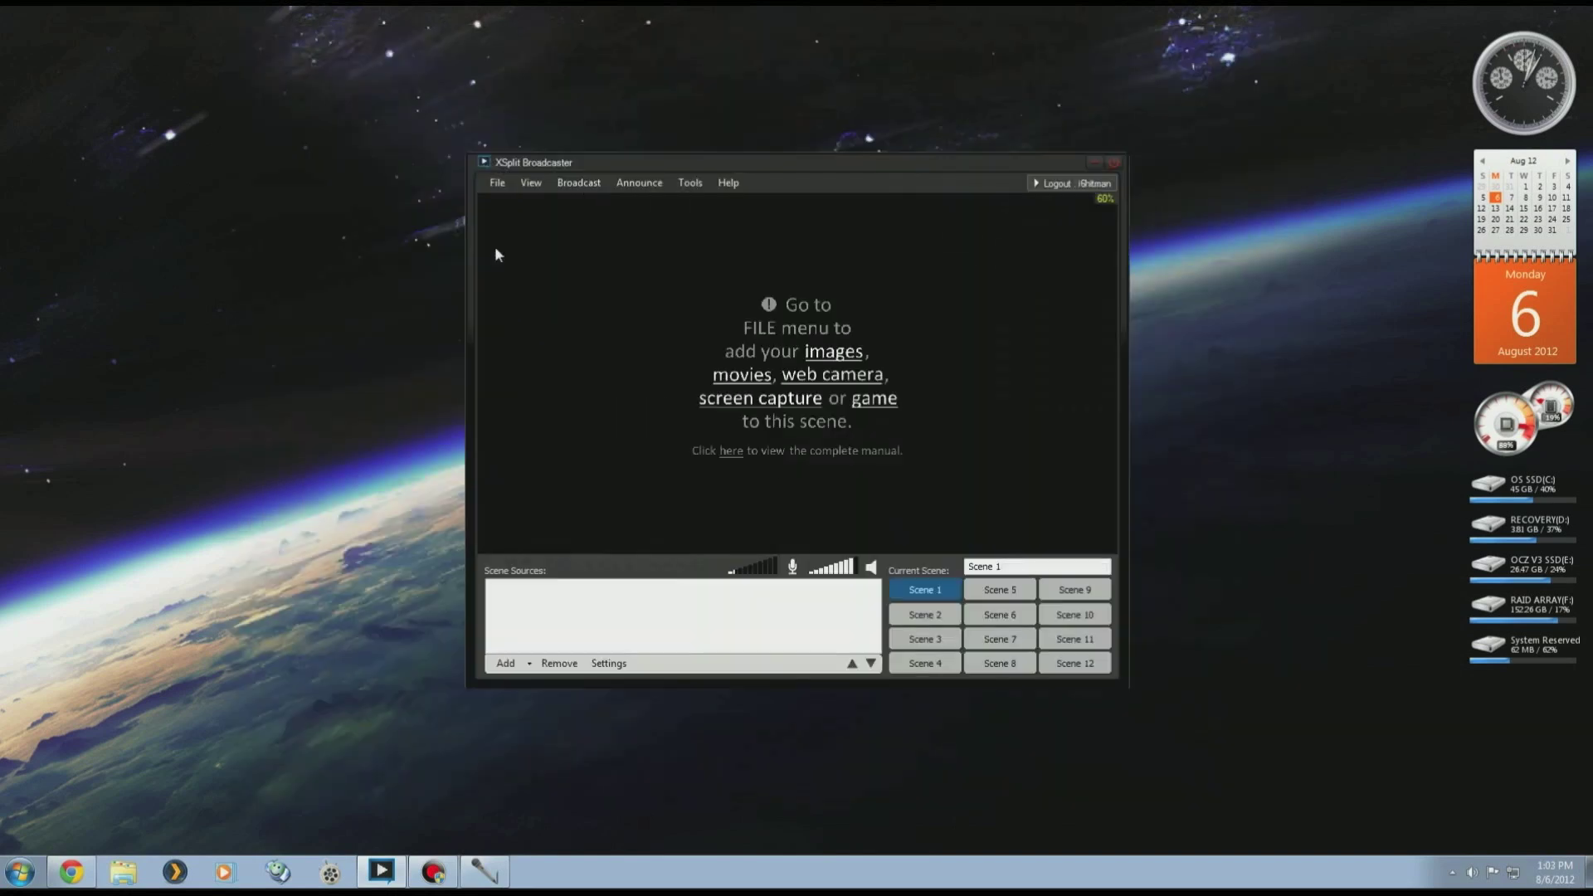
{"action": "left_click", "coordinate": [531, 182]}
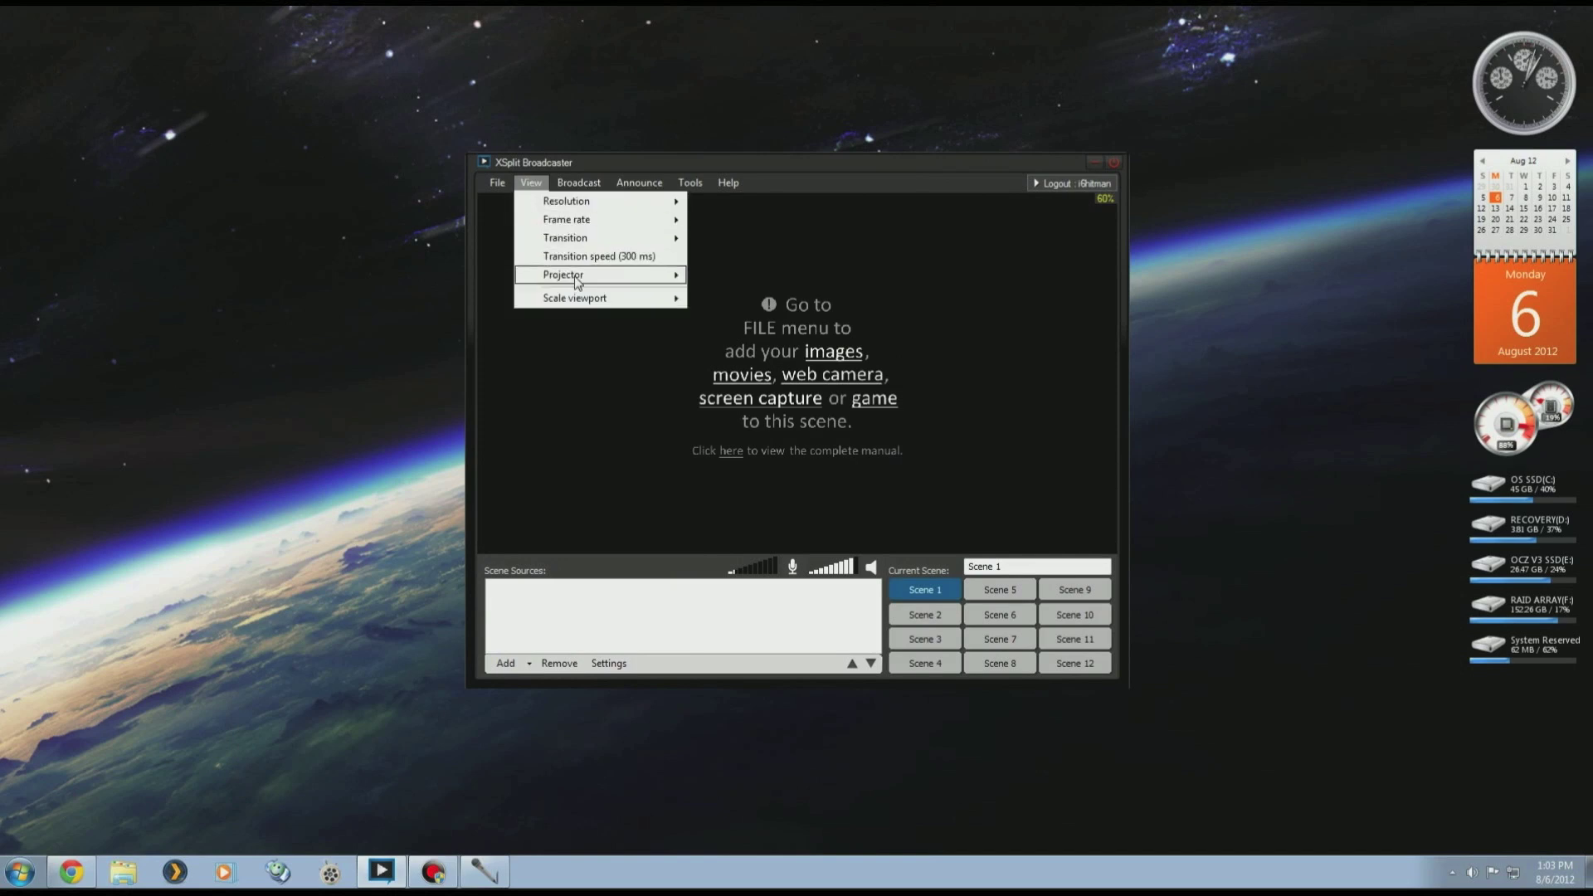
{"action": "mouse_move", "coordinate": [616, 303]}
{"action": "left_click", "coordinate": [731, 300]}
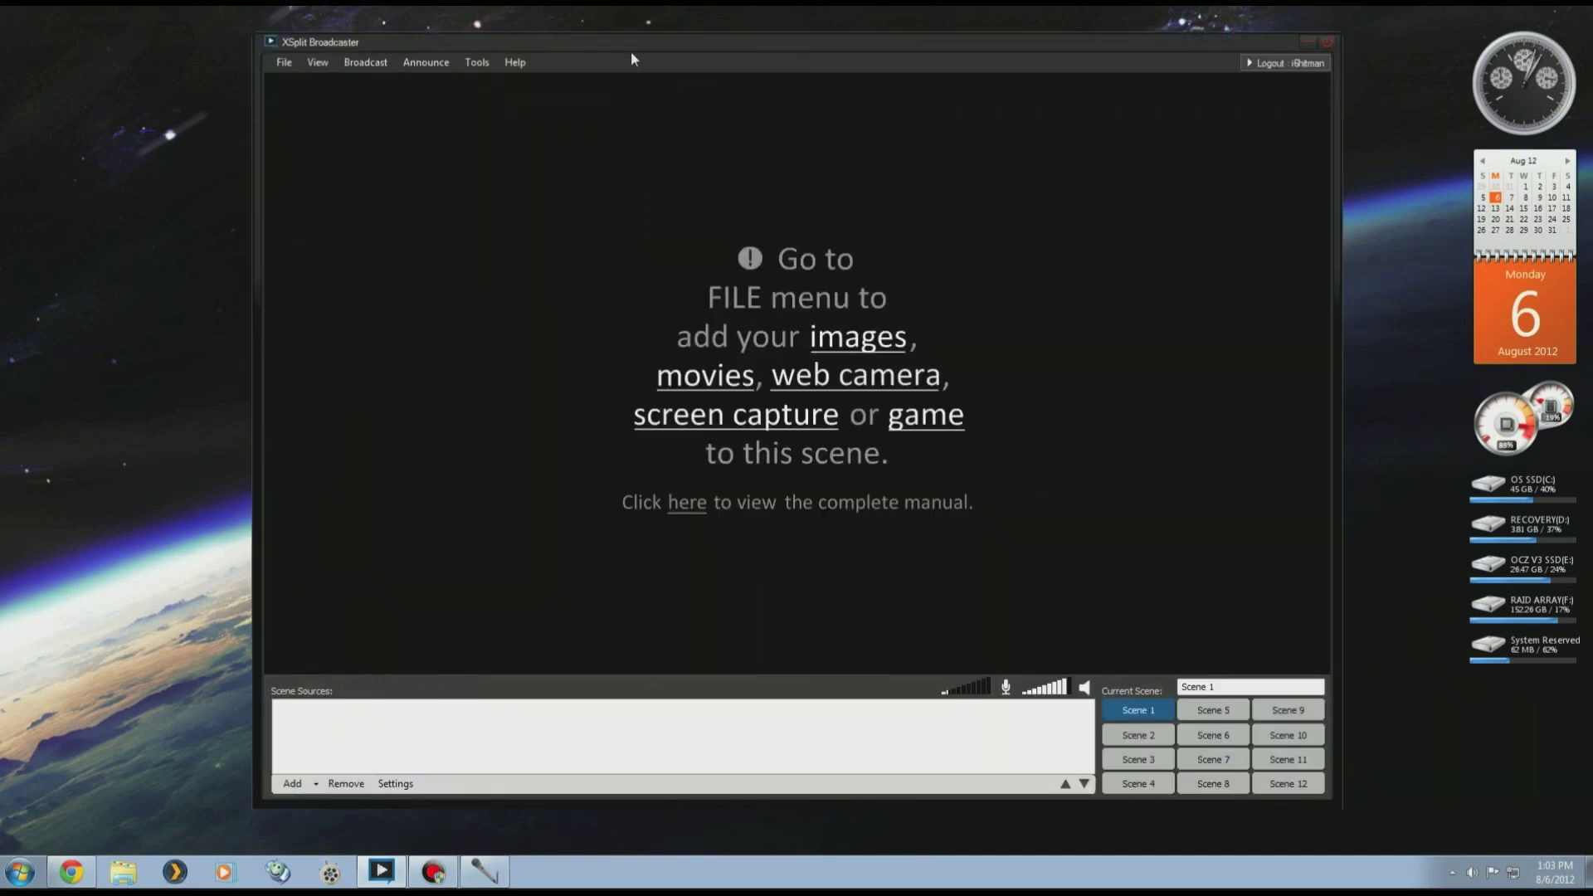
{"action": "left_click_drag", "start_coordinate": [630, 51], "coordinate": [582, 48]}
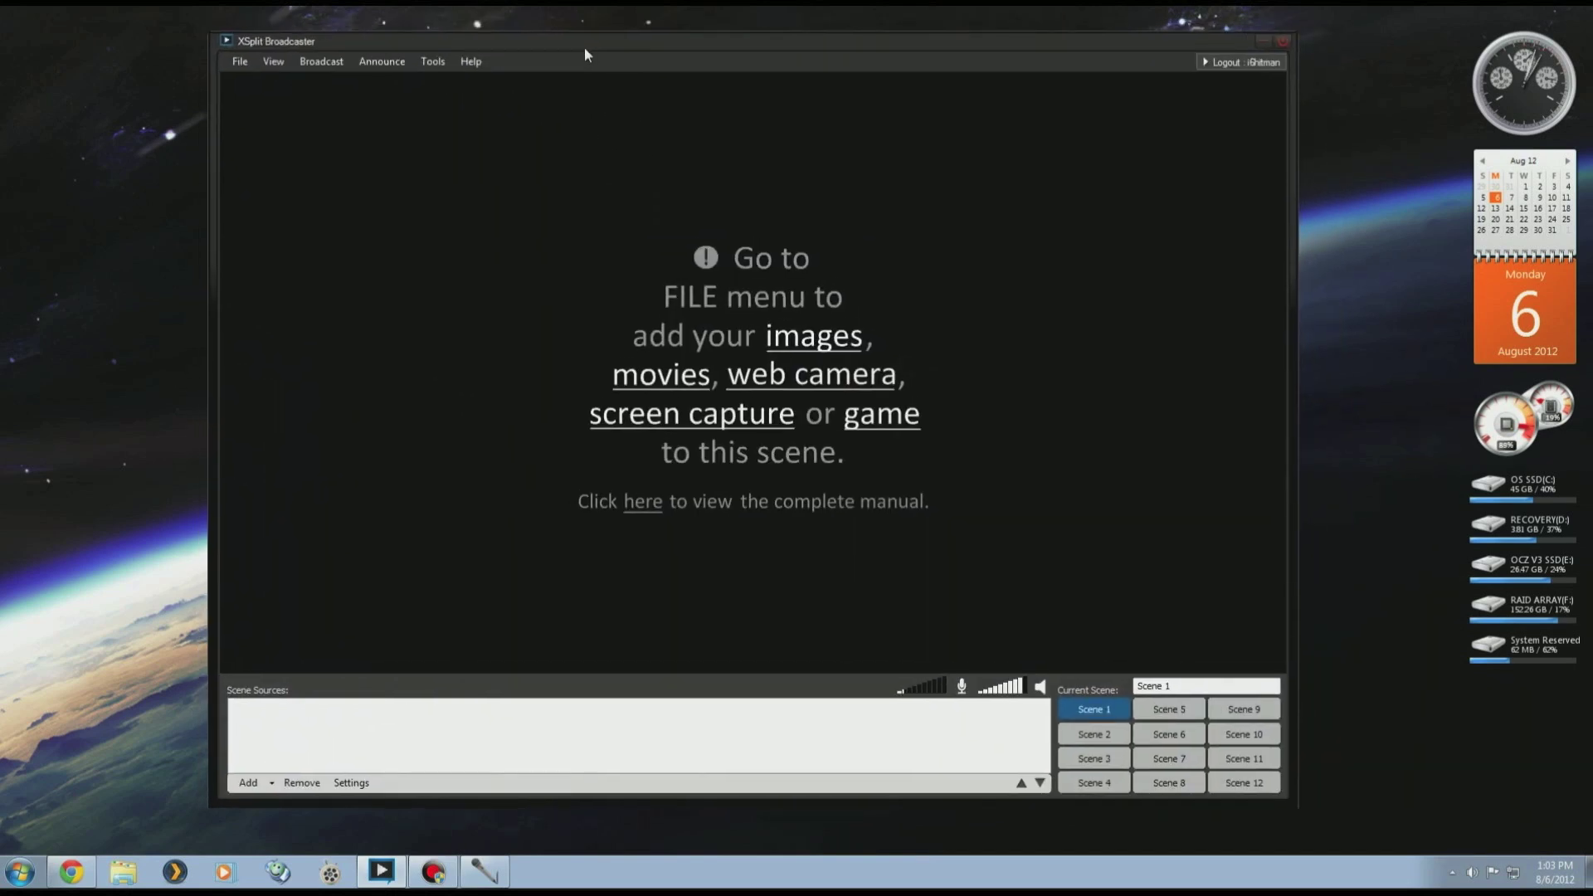
{"action": "left_click", "coordinate": [276, 65]}
Open the Channels list in Settings, dismiss the Add menu, and open WatchTower Gaming's settings.
{"action": "mouse_move", "coordinate": [321, 62]}
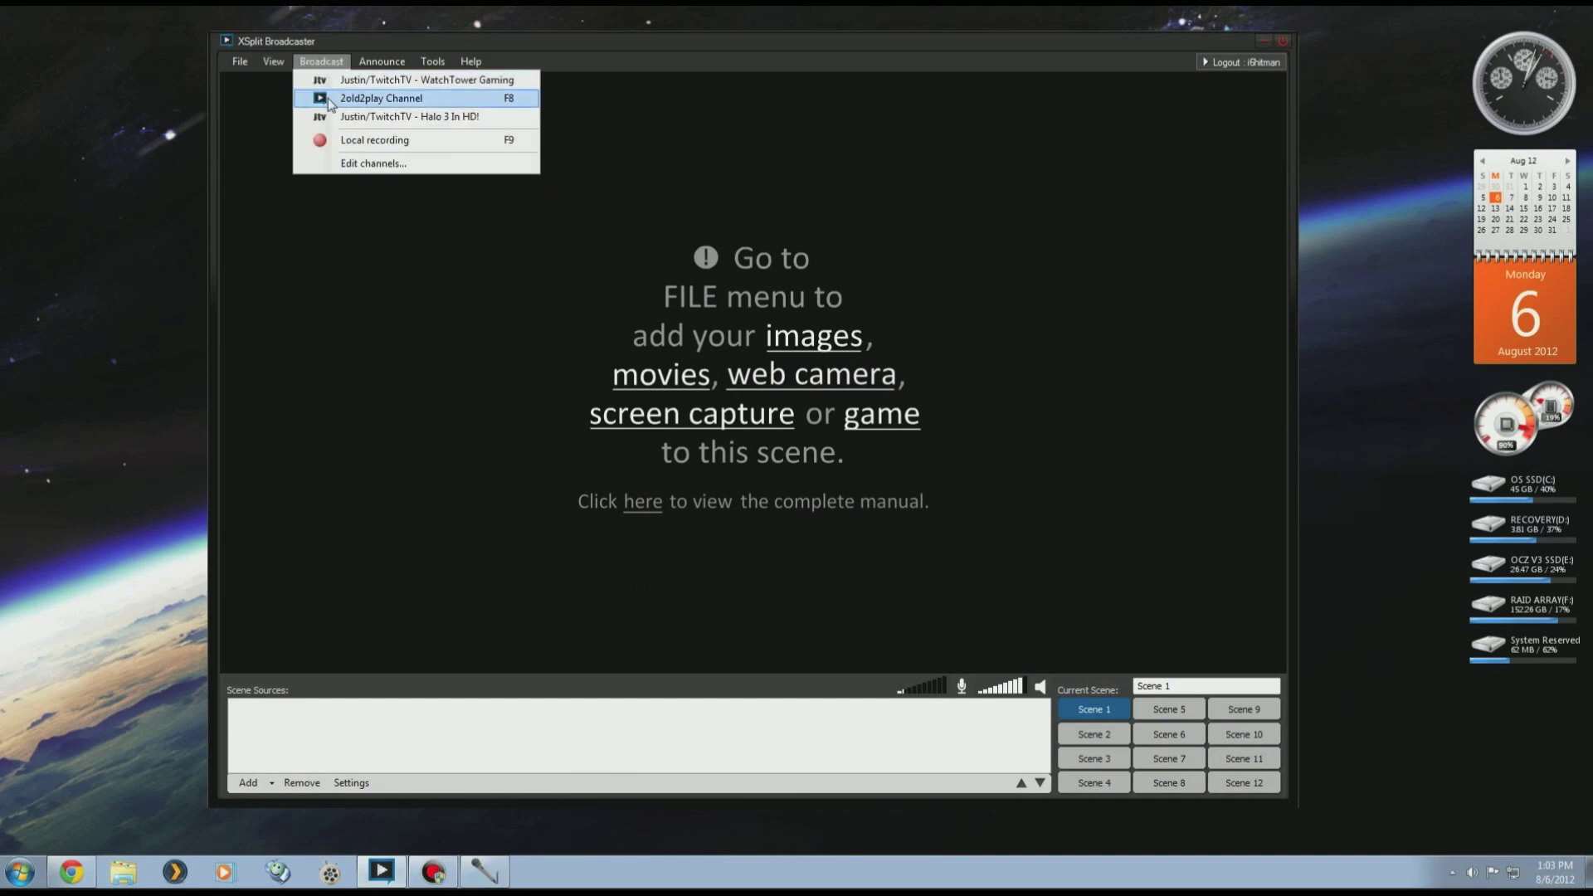
{"action": "left_click", "coordinate": [372, 163]}
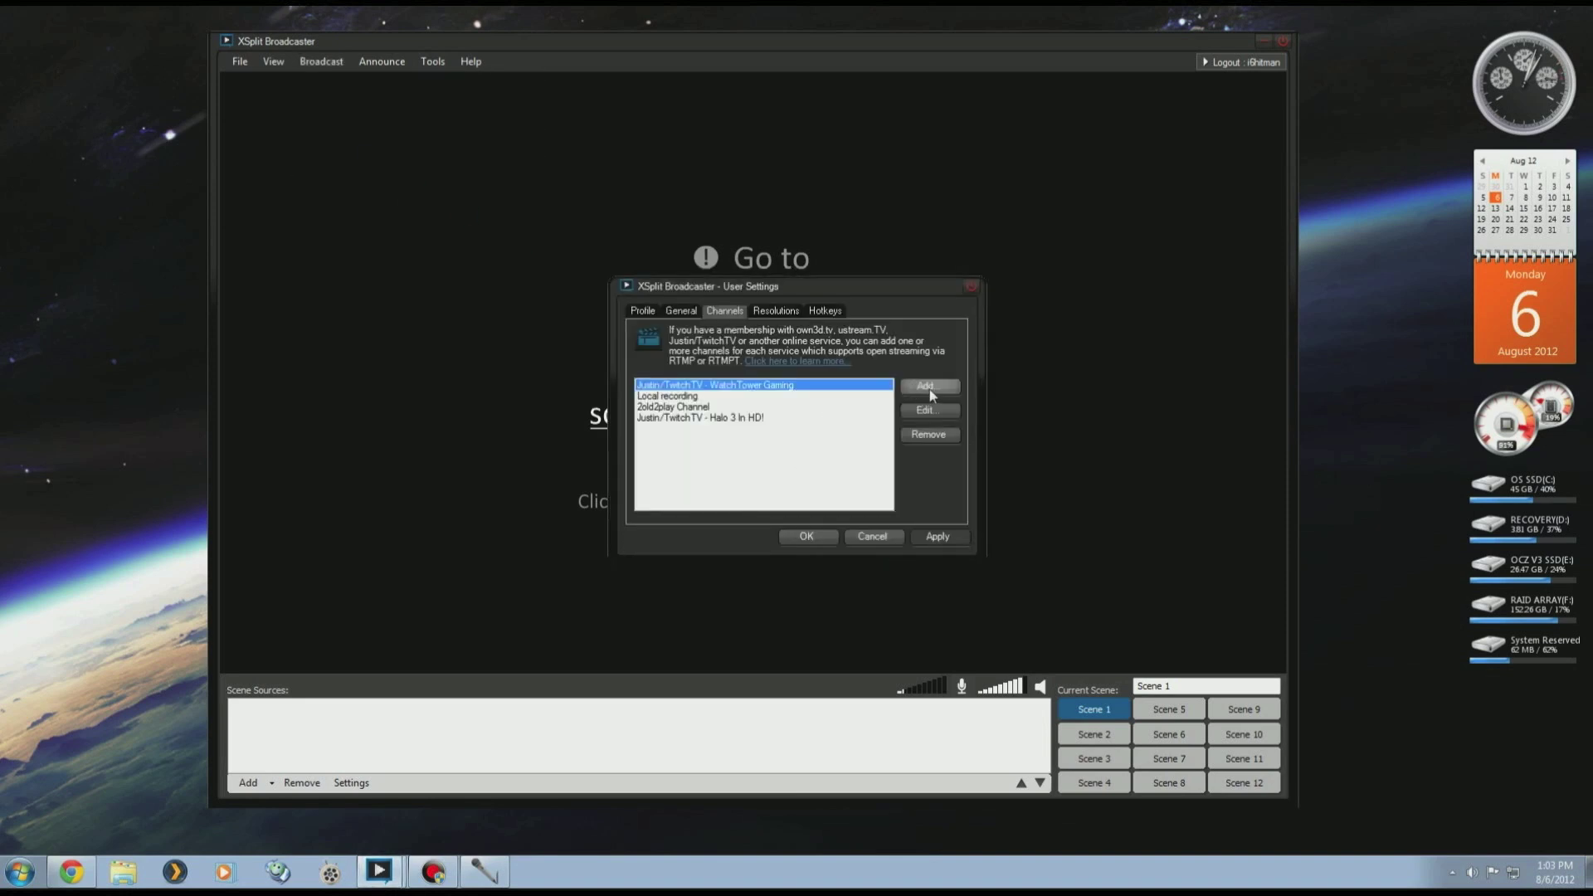
{"action": "left_click", "coordinate": [924, 386]}
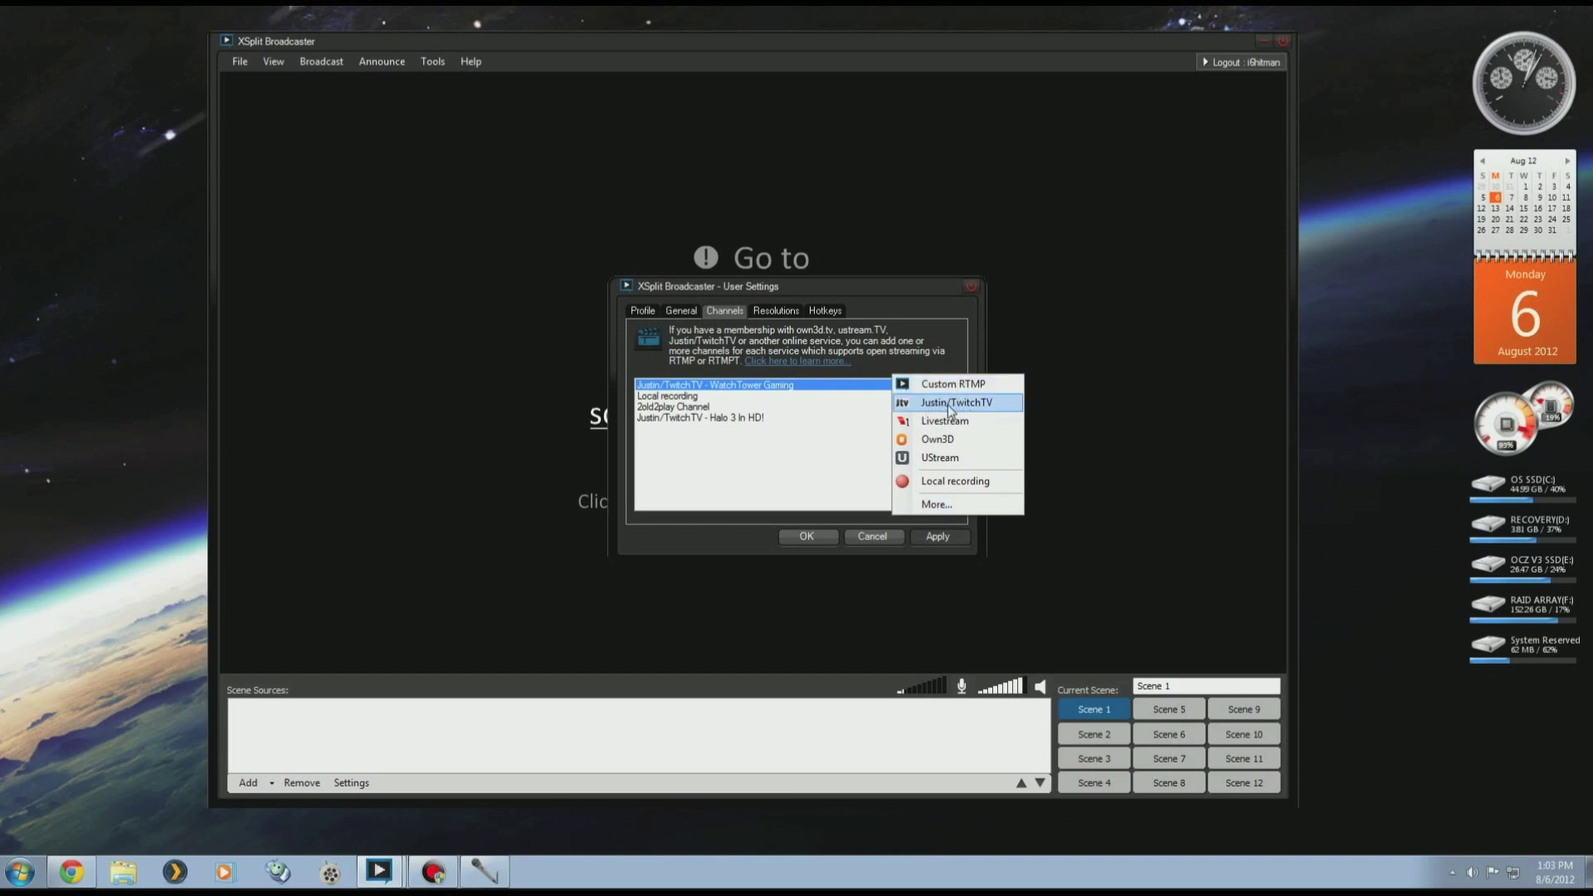
{"action": "left_click", "coordinate": [840, 440]}
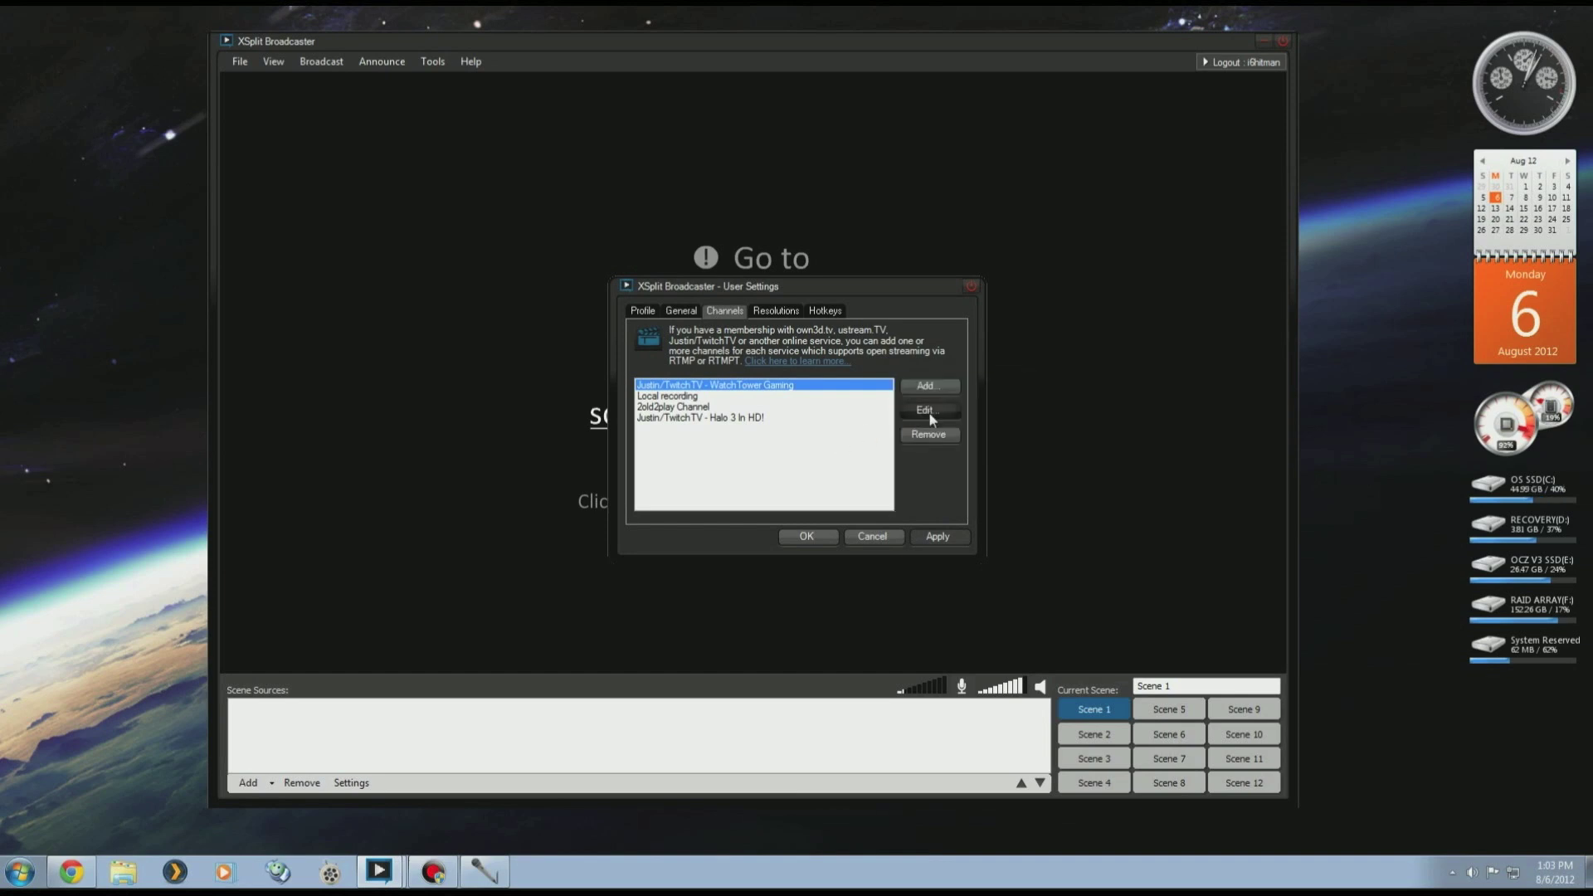
{"action": "left_click", "coordinate": [926, 410]}
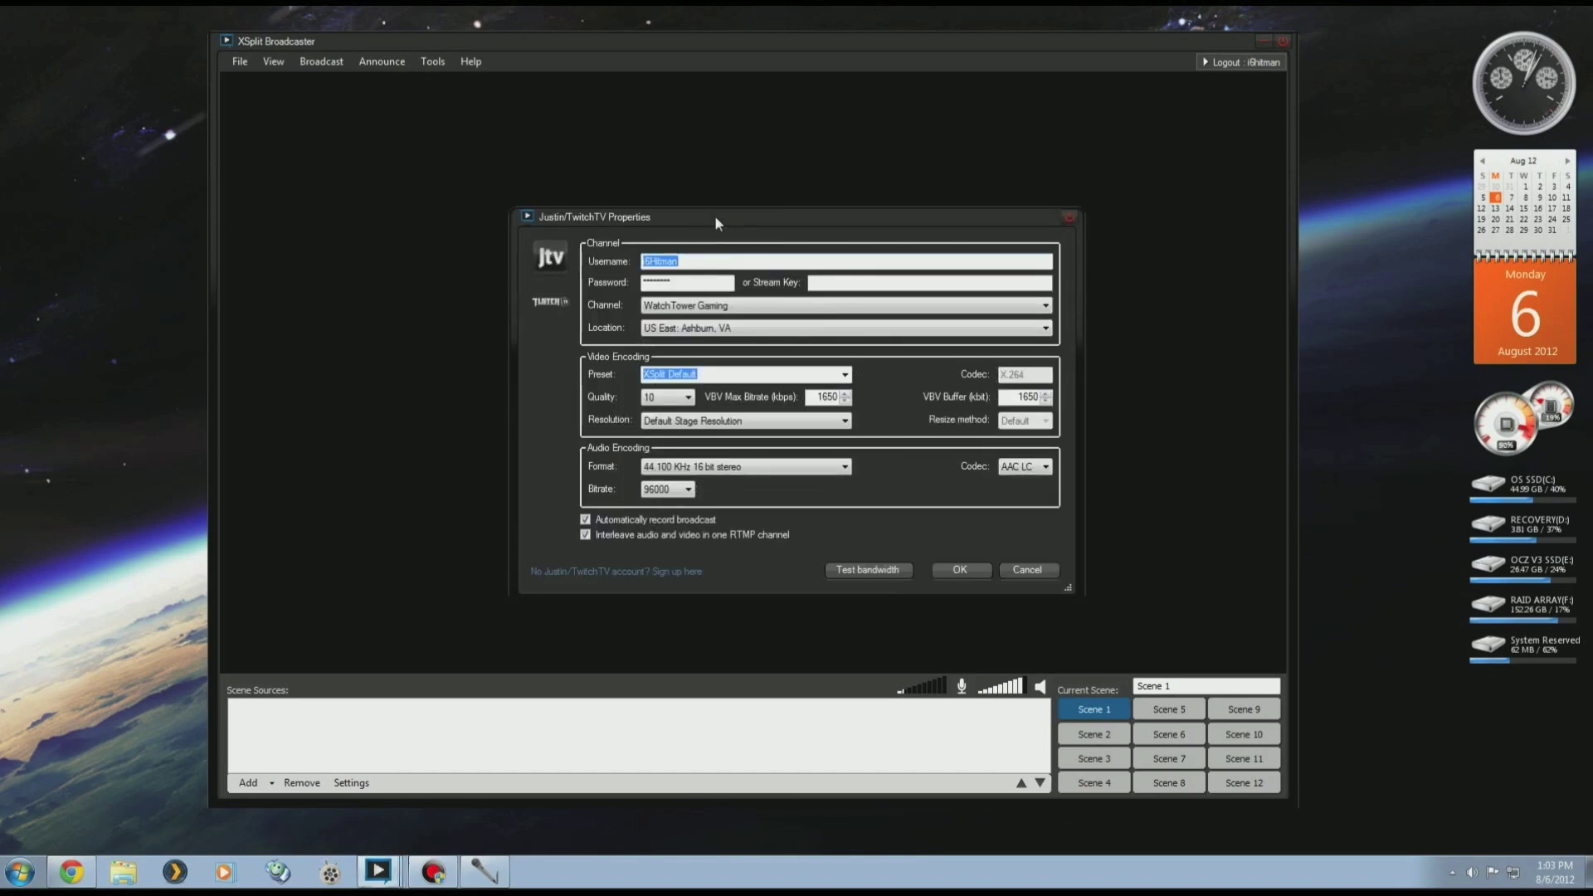
Keep WatchTower Gaming as the channel and US East: Ashburn, VA as the server location.
{"action": "left_click", "coordinate": [695, 280]}
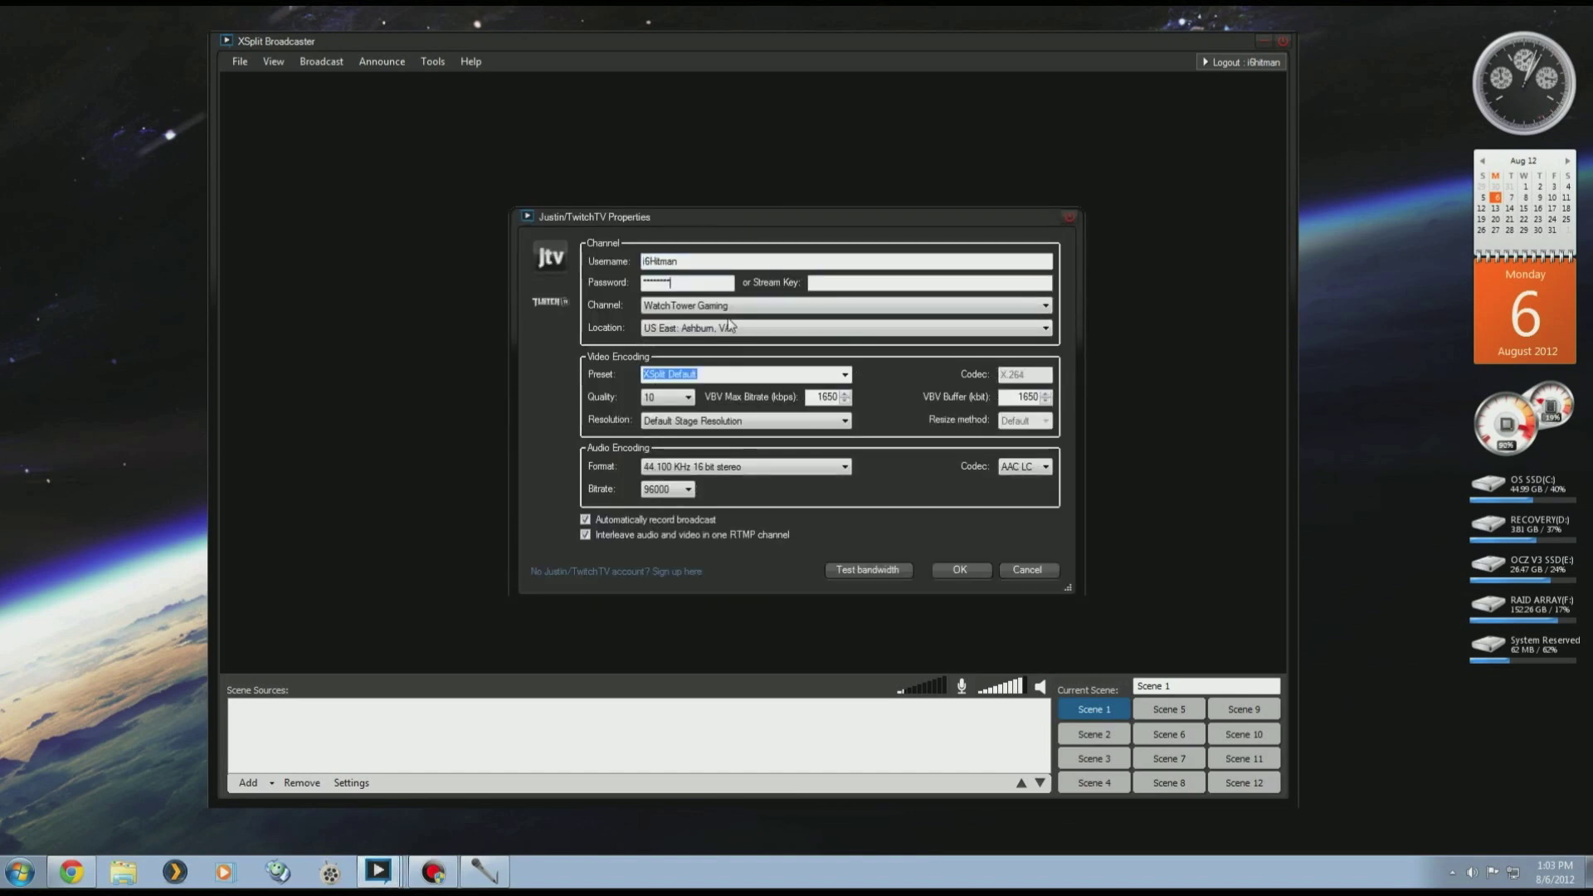
{"action": "left_click", "coordinate": [678, 308]}
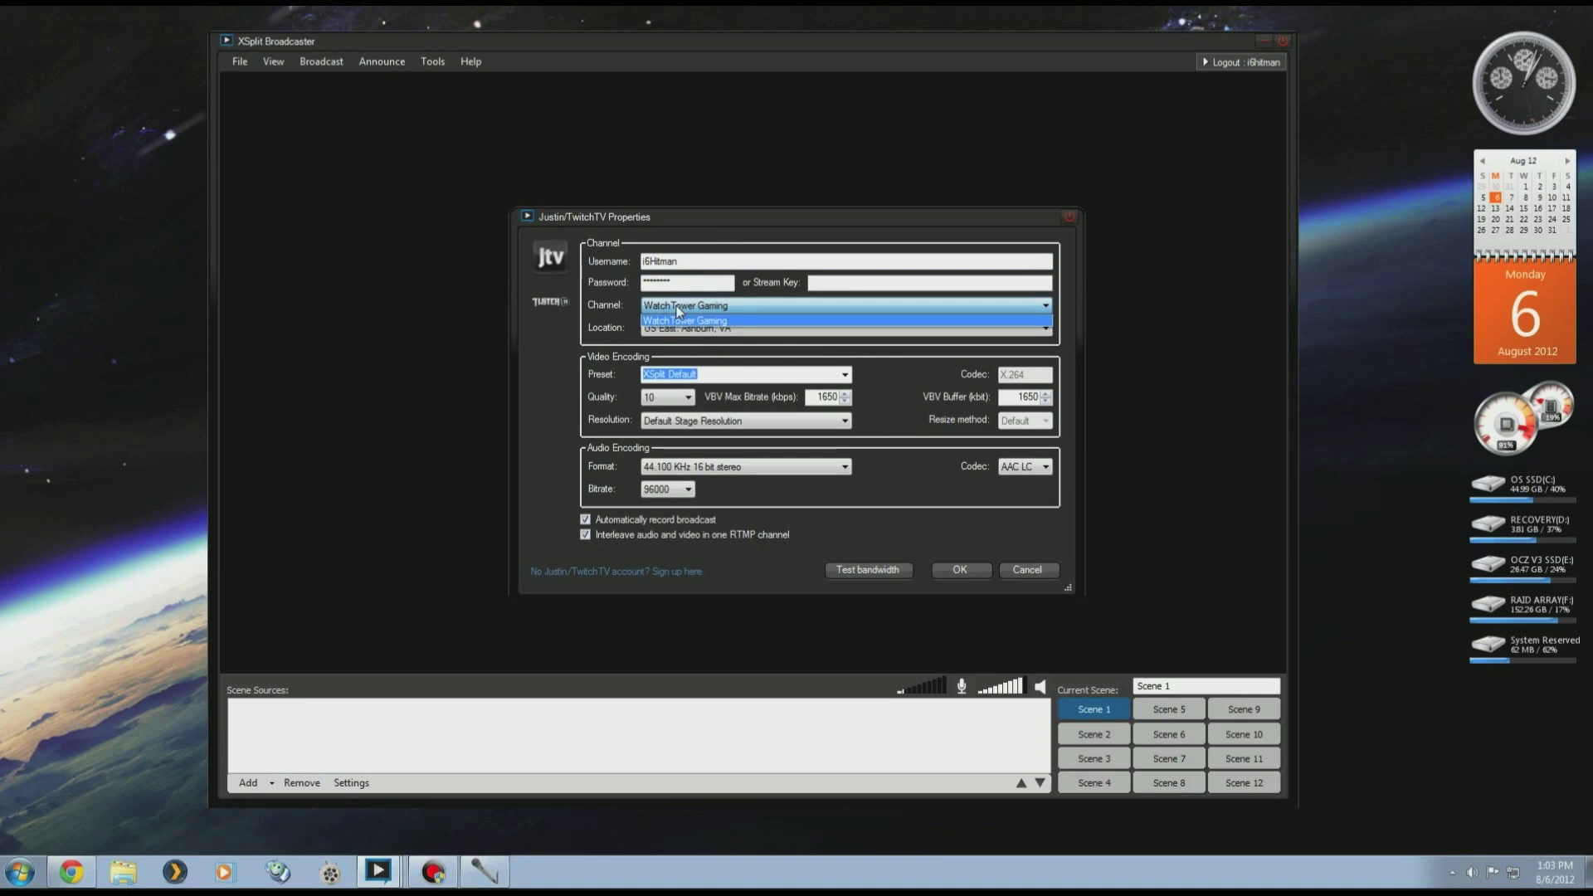
{"action": "left_click", "coordinate": [679, 320]}
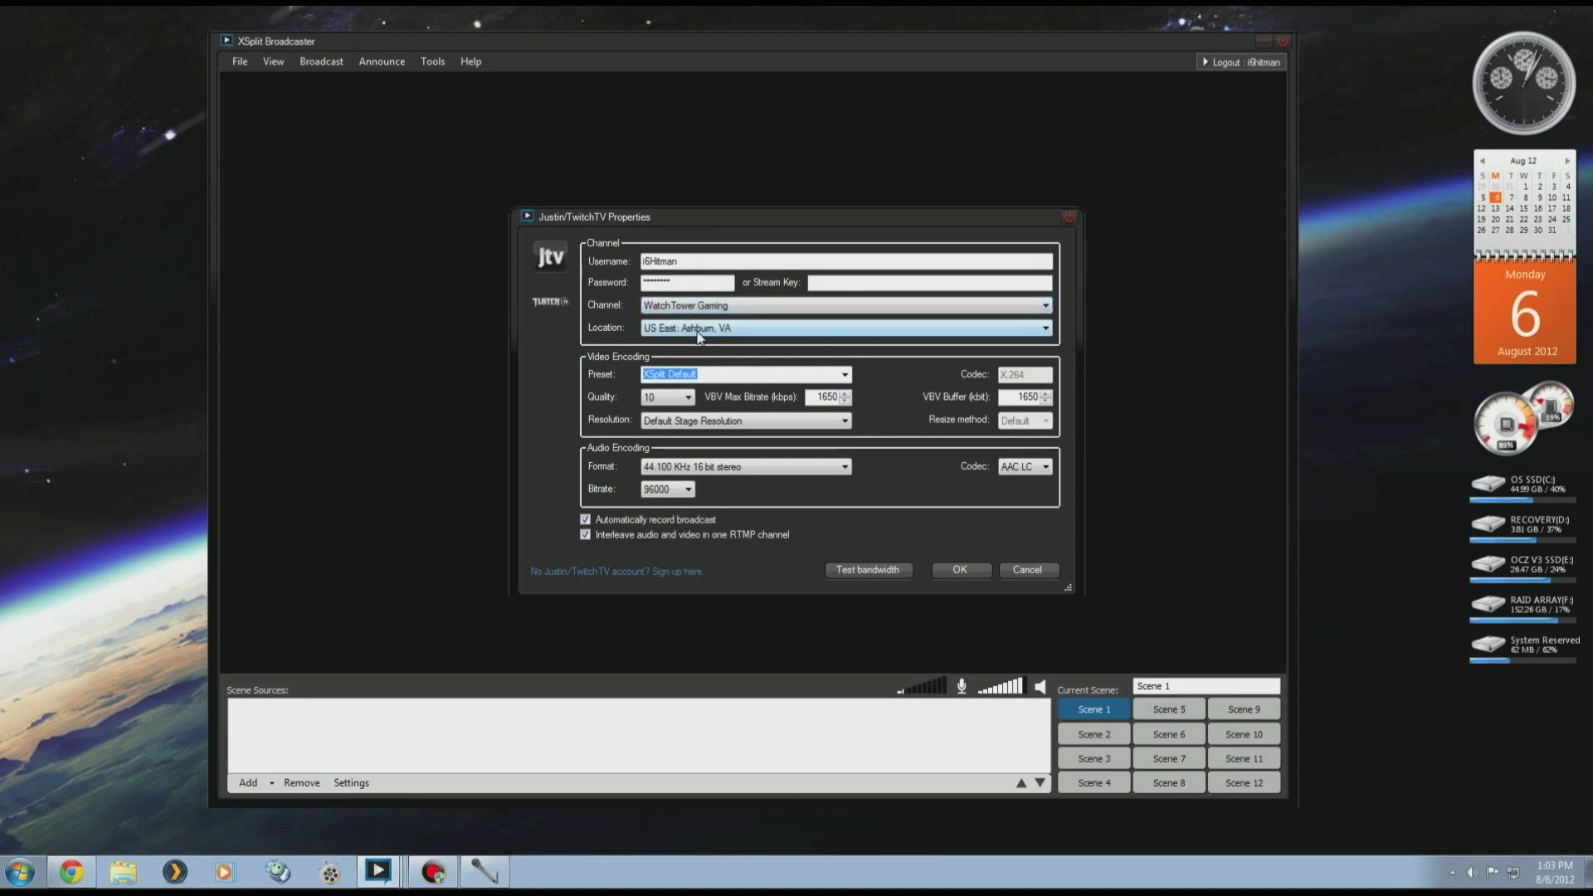
{"action": "left_click", "coordinate": [698, 331]}
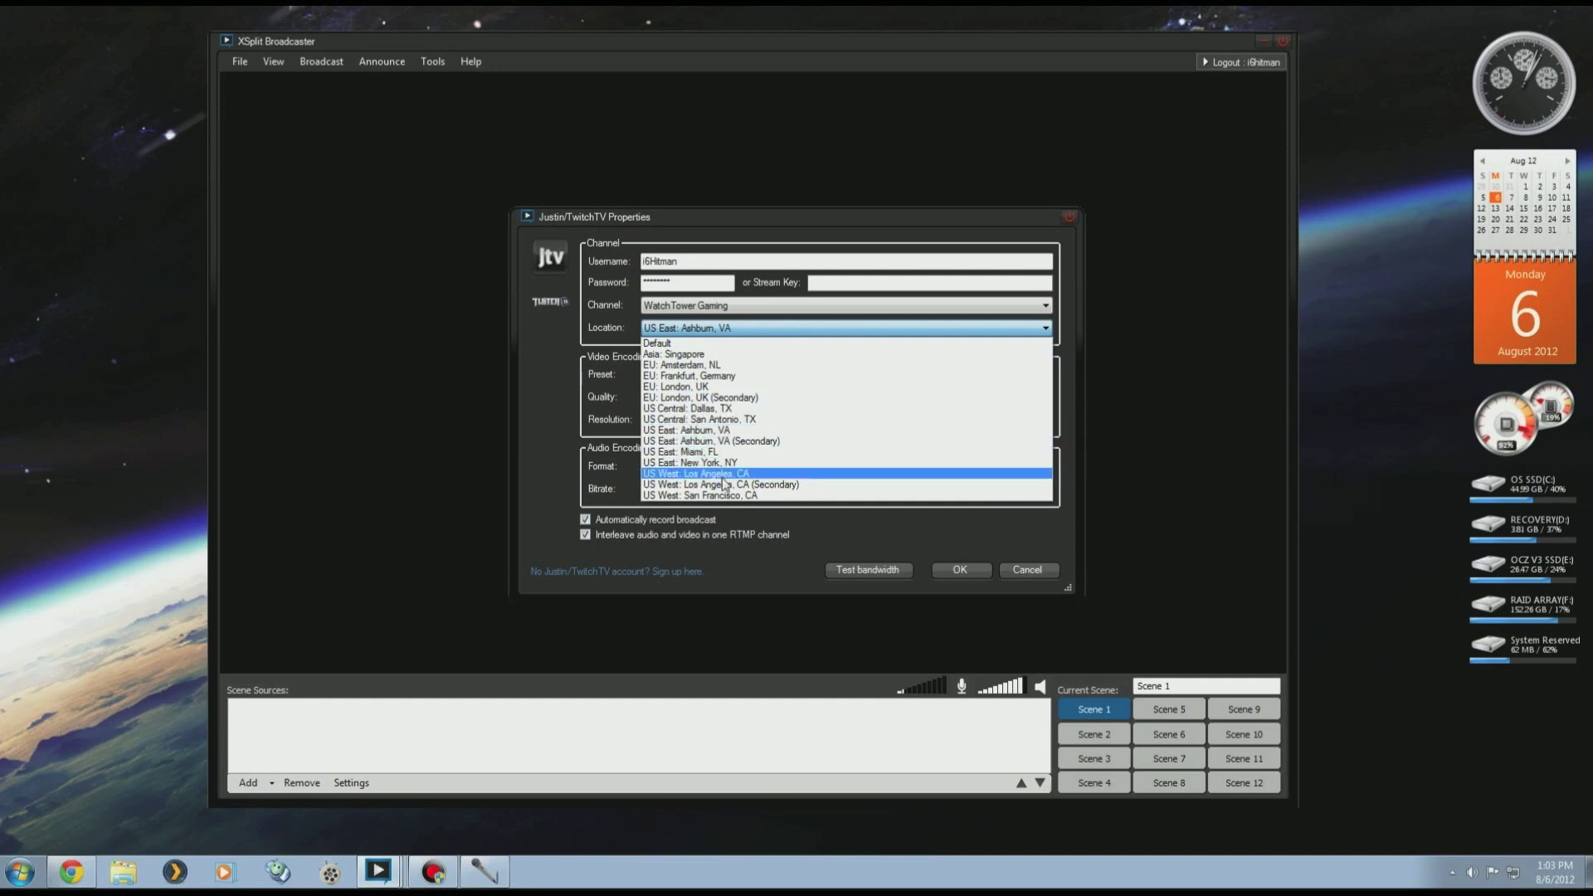
{"action": "left_click", "coordinate": [542, 357]}
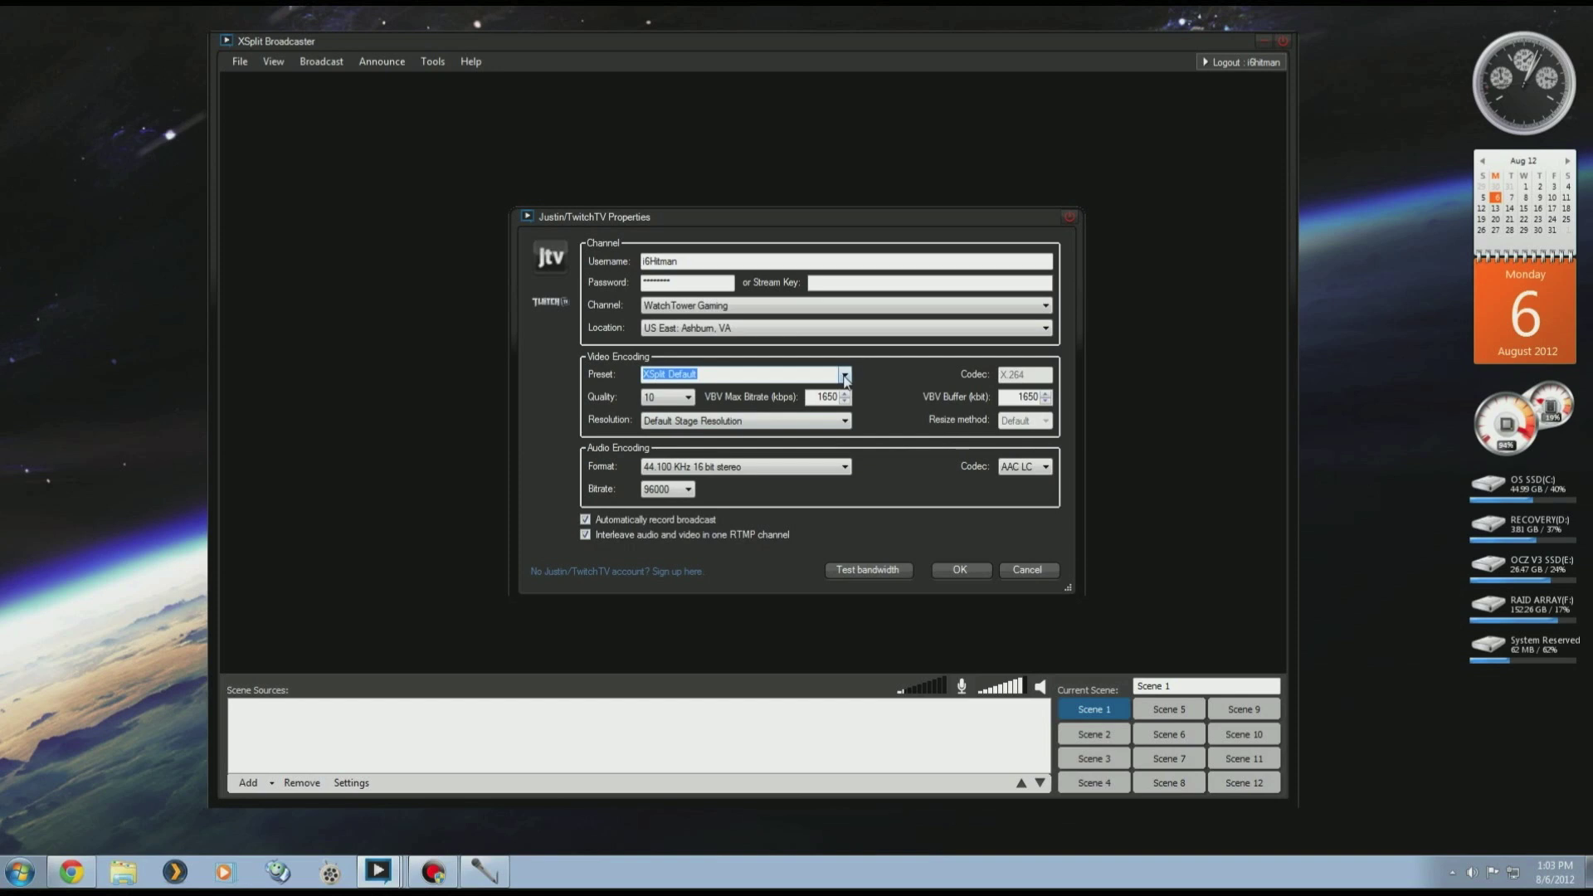
Keep video quality at 10 and set the VBV max bitrate to 1600 kbps.
{"action": "left_click", "coordinate": [679, 402]}
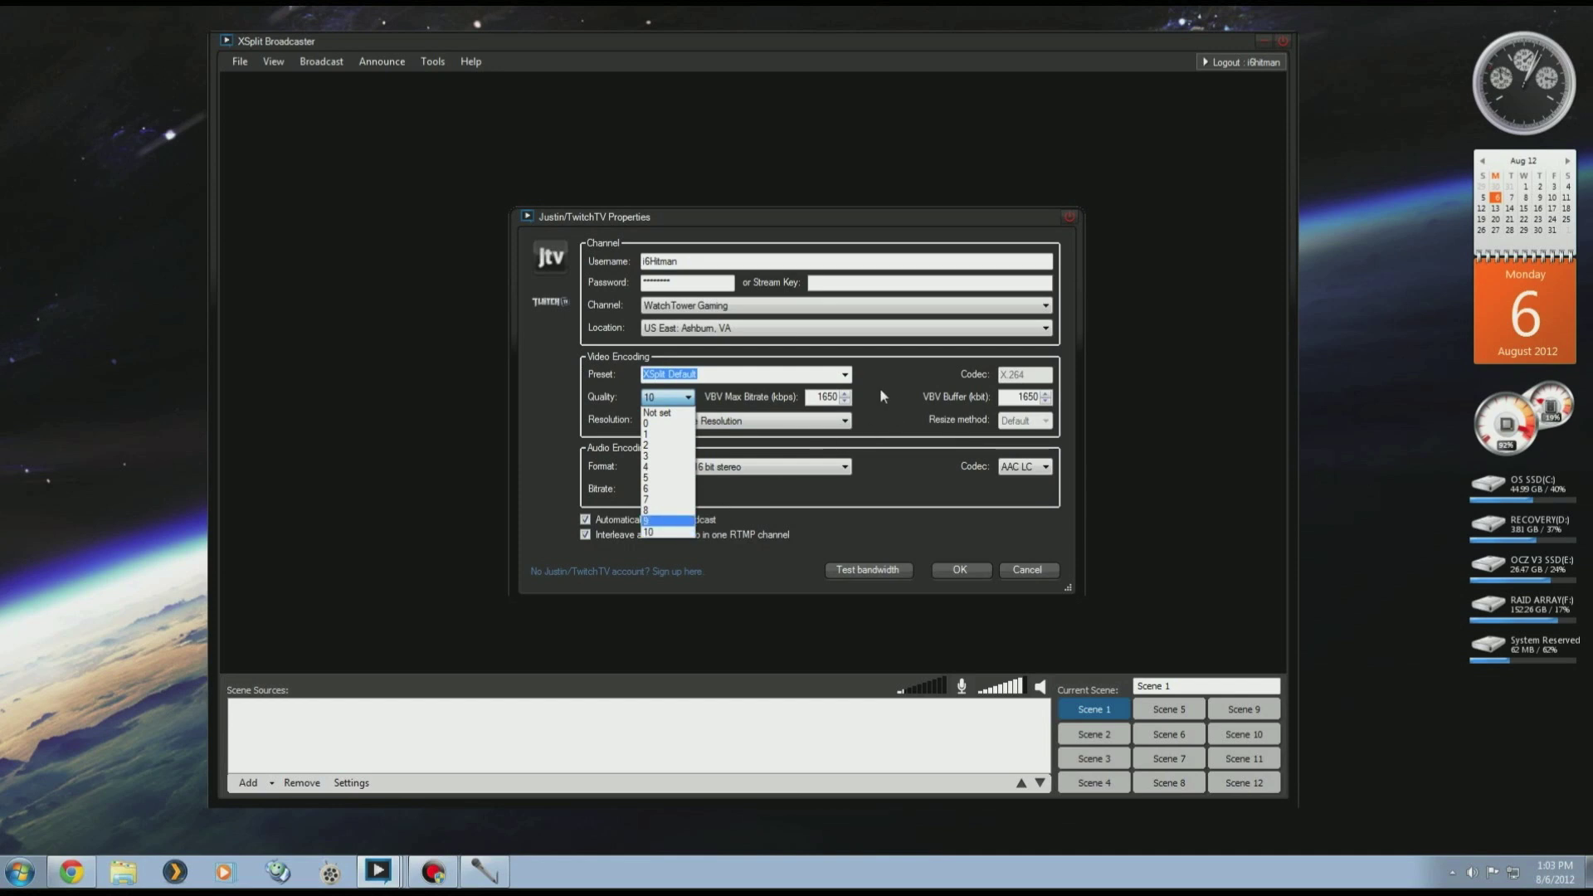
{"action": "left_click", "coordinate": [821, 404]}
{"action": "double_click", "coordinate": [817, 396]}
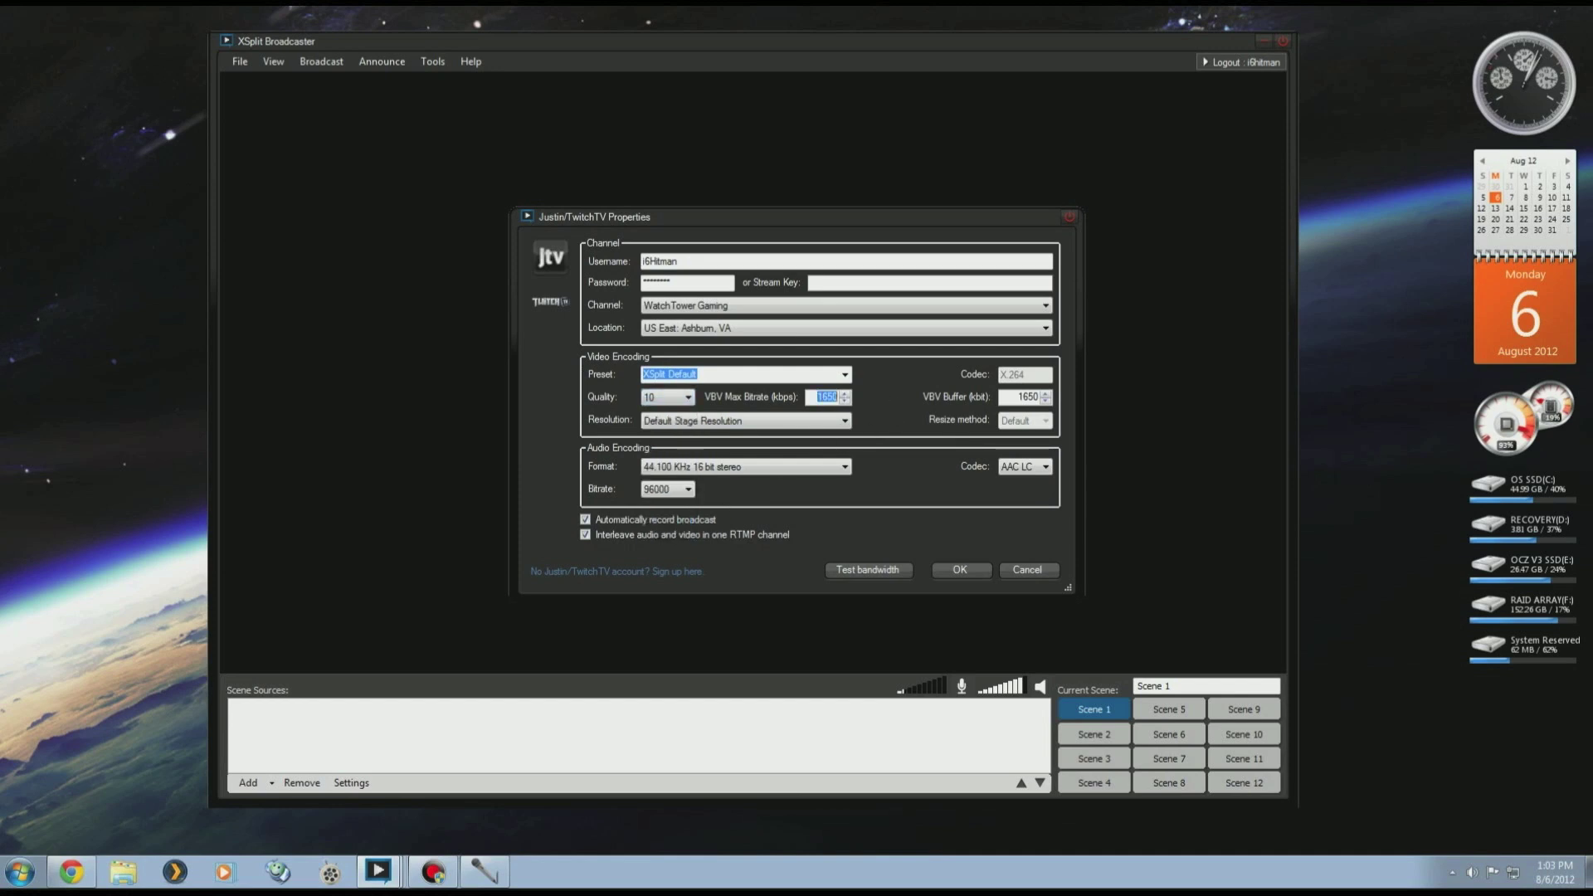
{"action": "type", "text": "200"}
{"action": "type", "text": "160"}
{"action": "type", "text": "0"}
Keep 44.100 KHz 16-bit stereo audio at 96000 bitrate, interleave into one RTMP channel, and close.
{"action": "left_click", "coordinate": [690, 467]}
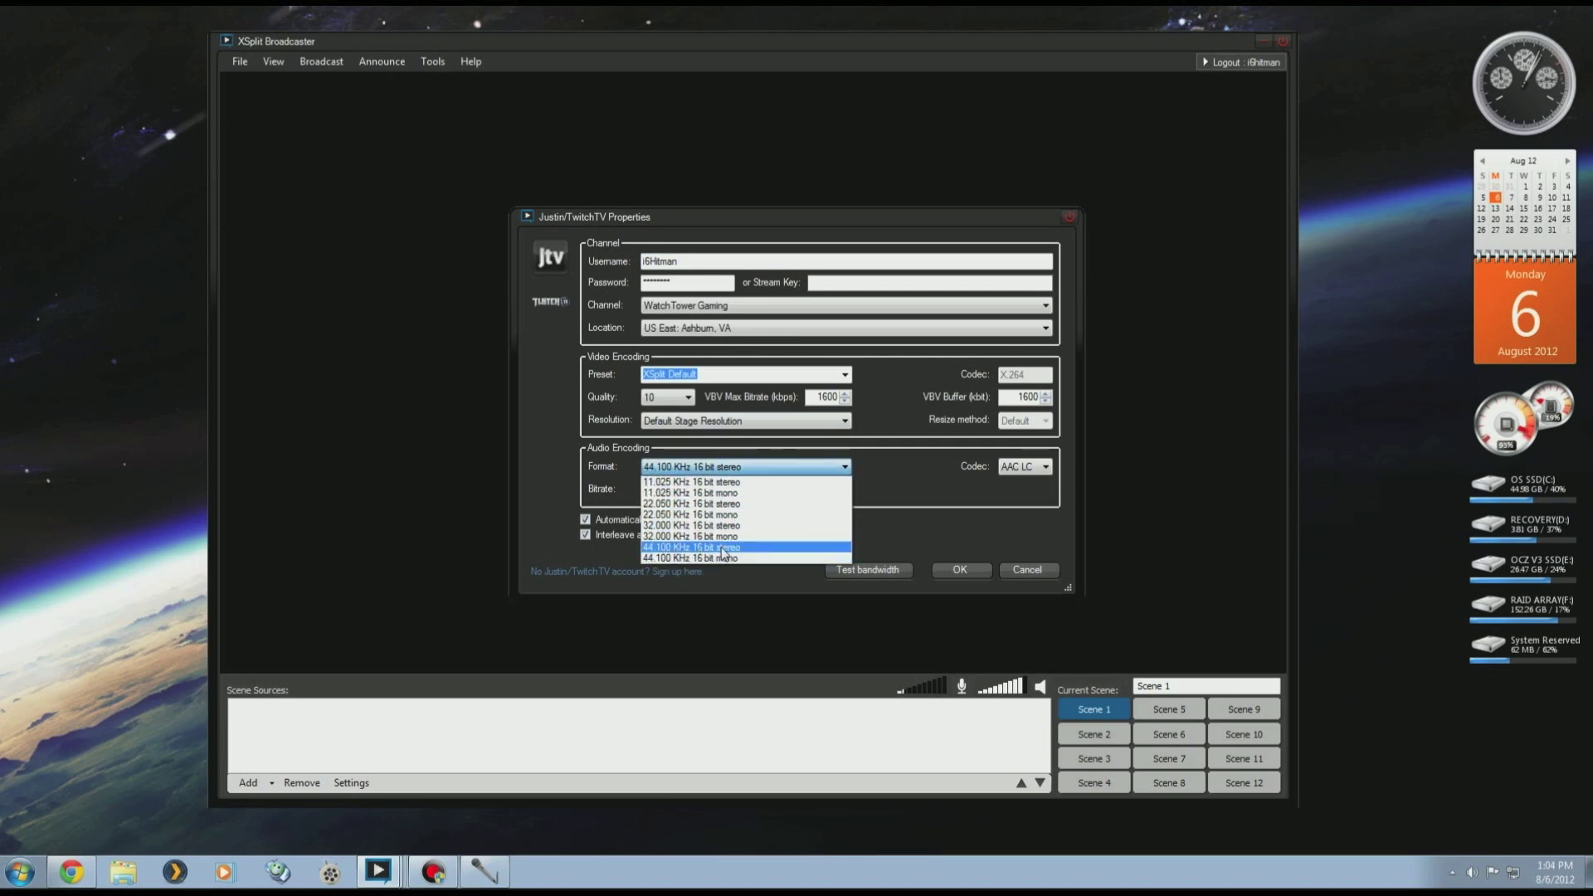
{"action": "left_click", "coordinate": [657, 547]}
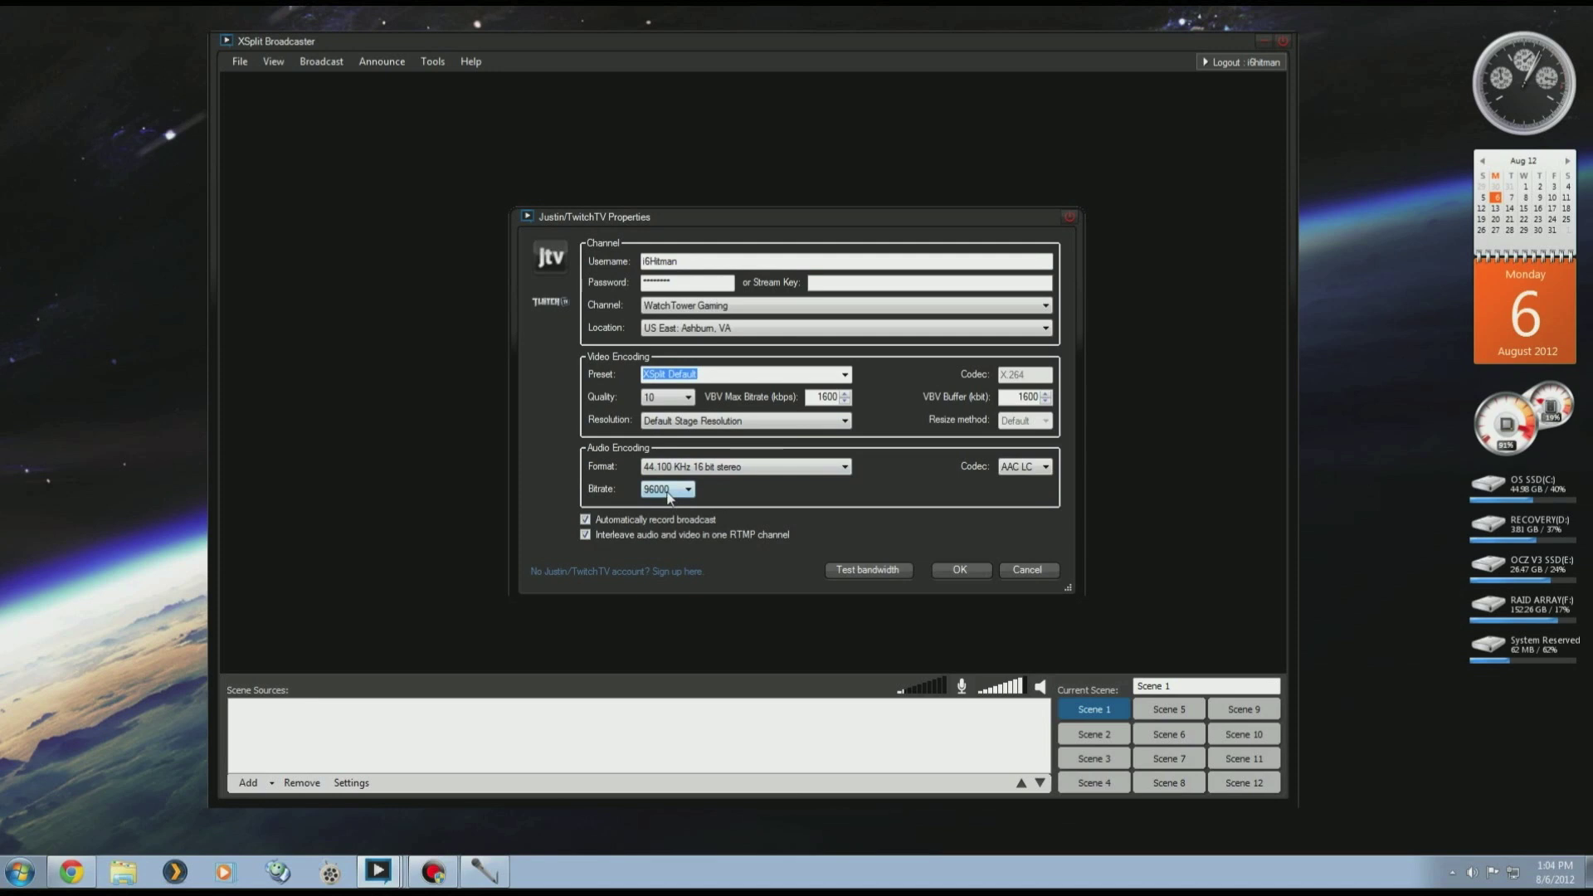
{"action": "left_click", "coordinate": [668, 493]}
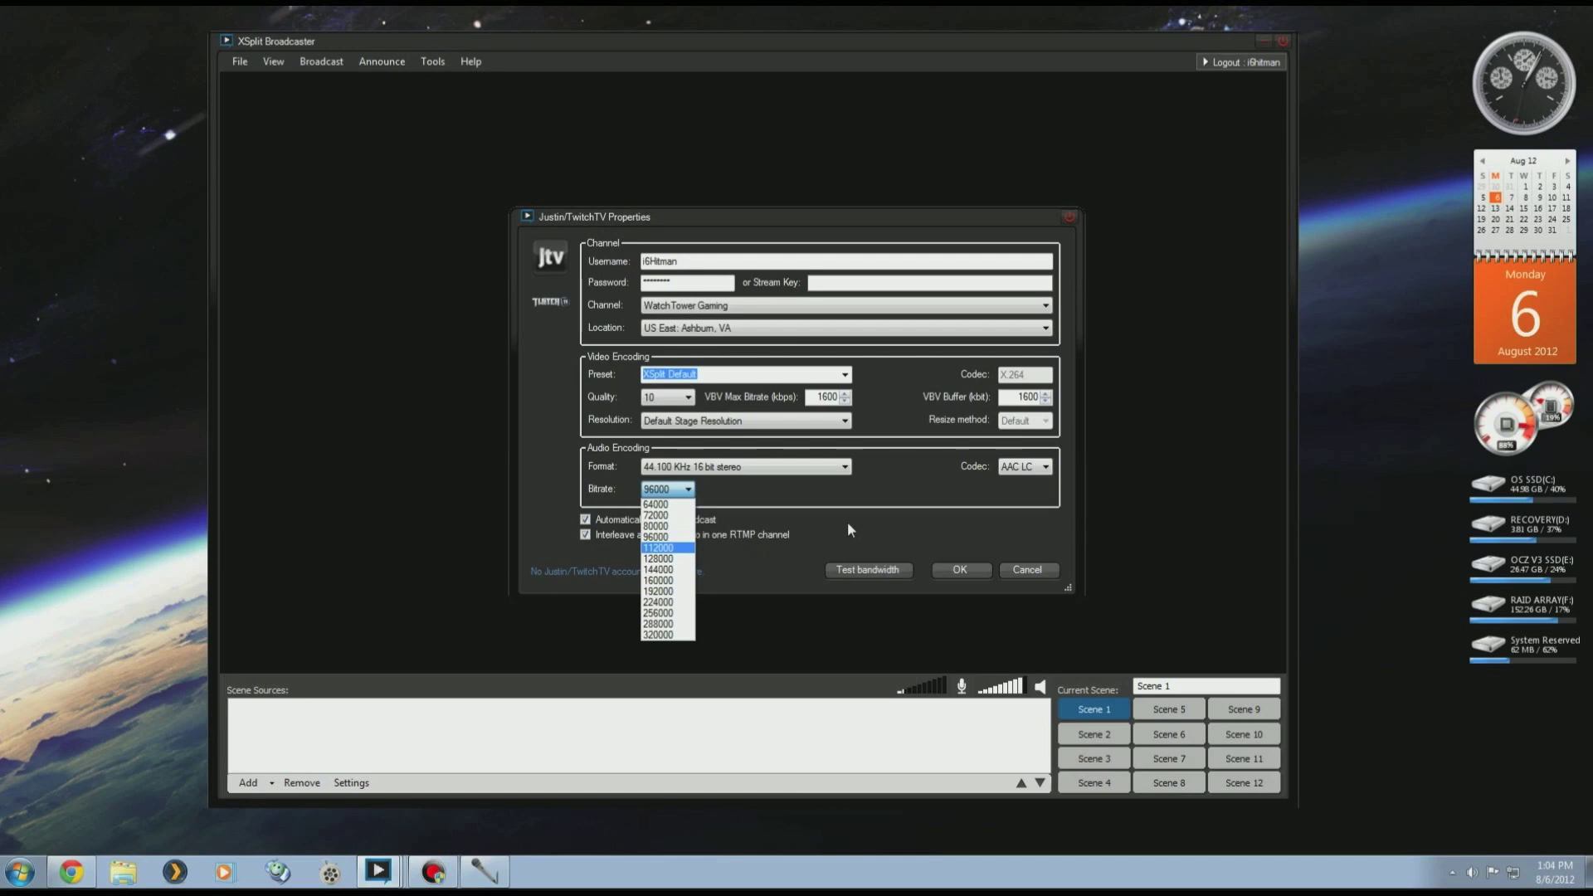
{"action": "left_click", "coordinate": [914, 472]}
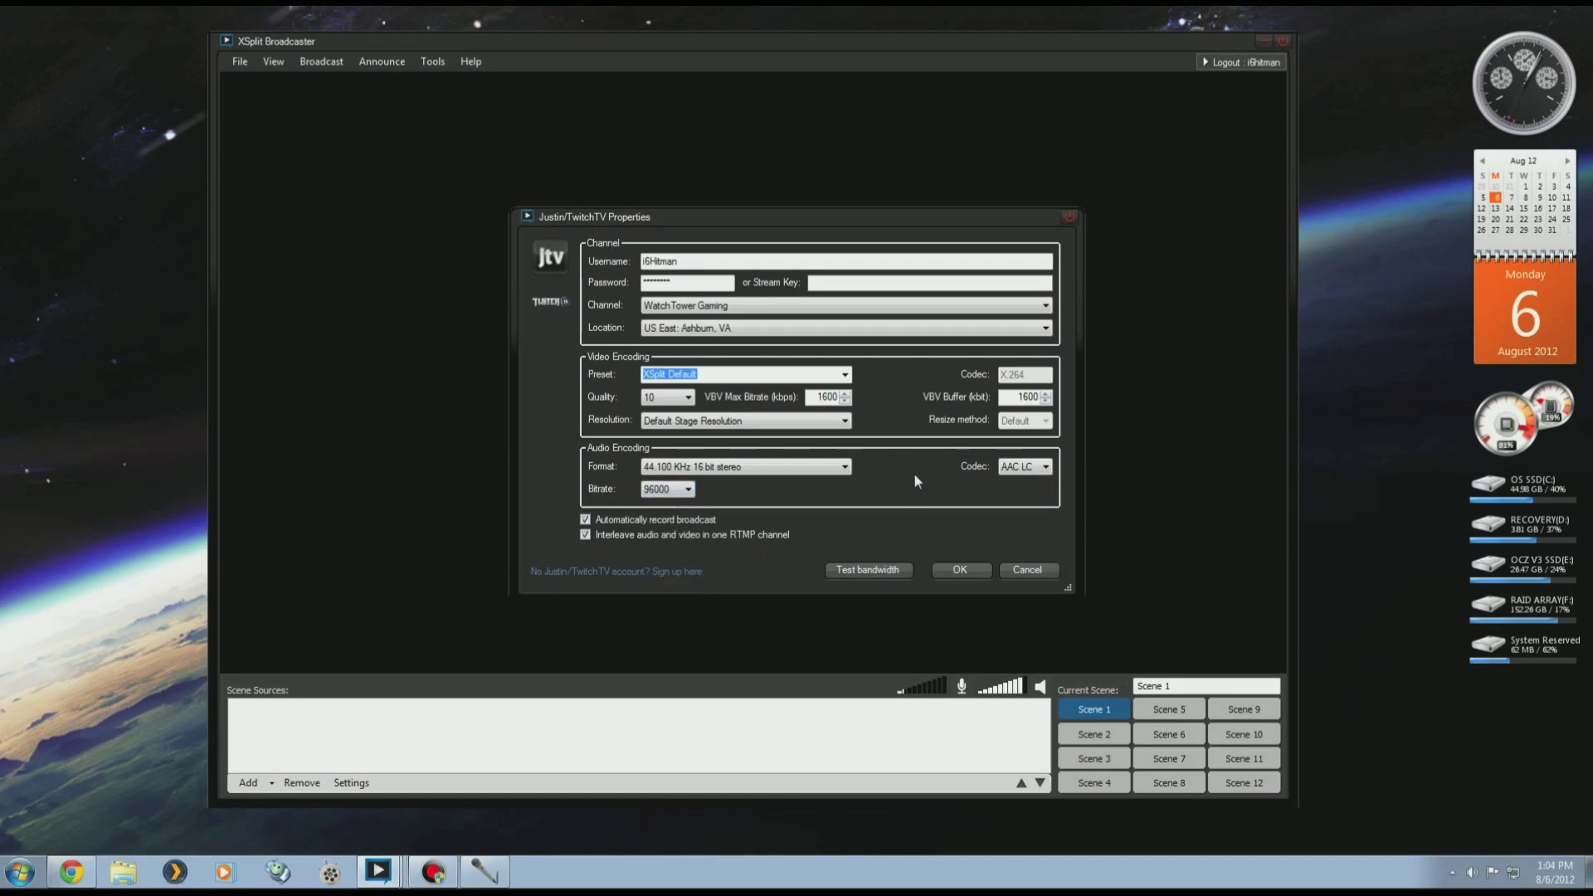
{"action": "left_click", "coordinate": [585, 534]}
{"action": "left_click", "coordinate": [1024, 570]}
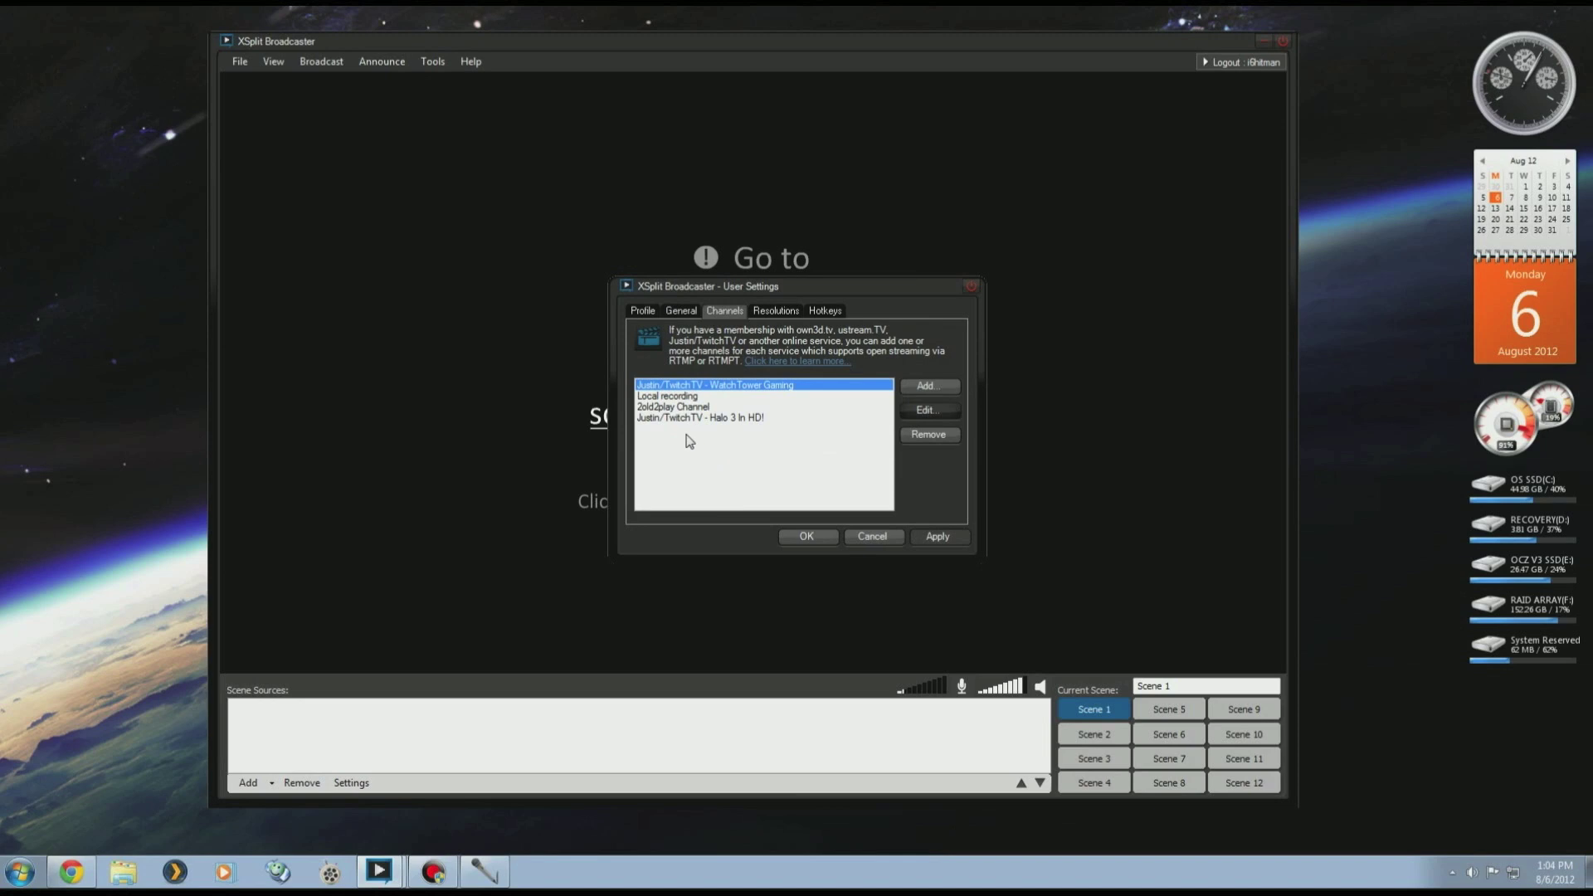
Select 2old2play Channel, glance at the Add channel types, and open its properties.
{"action": "left_click", "coordinate": [669, 407]}
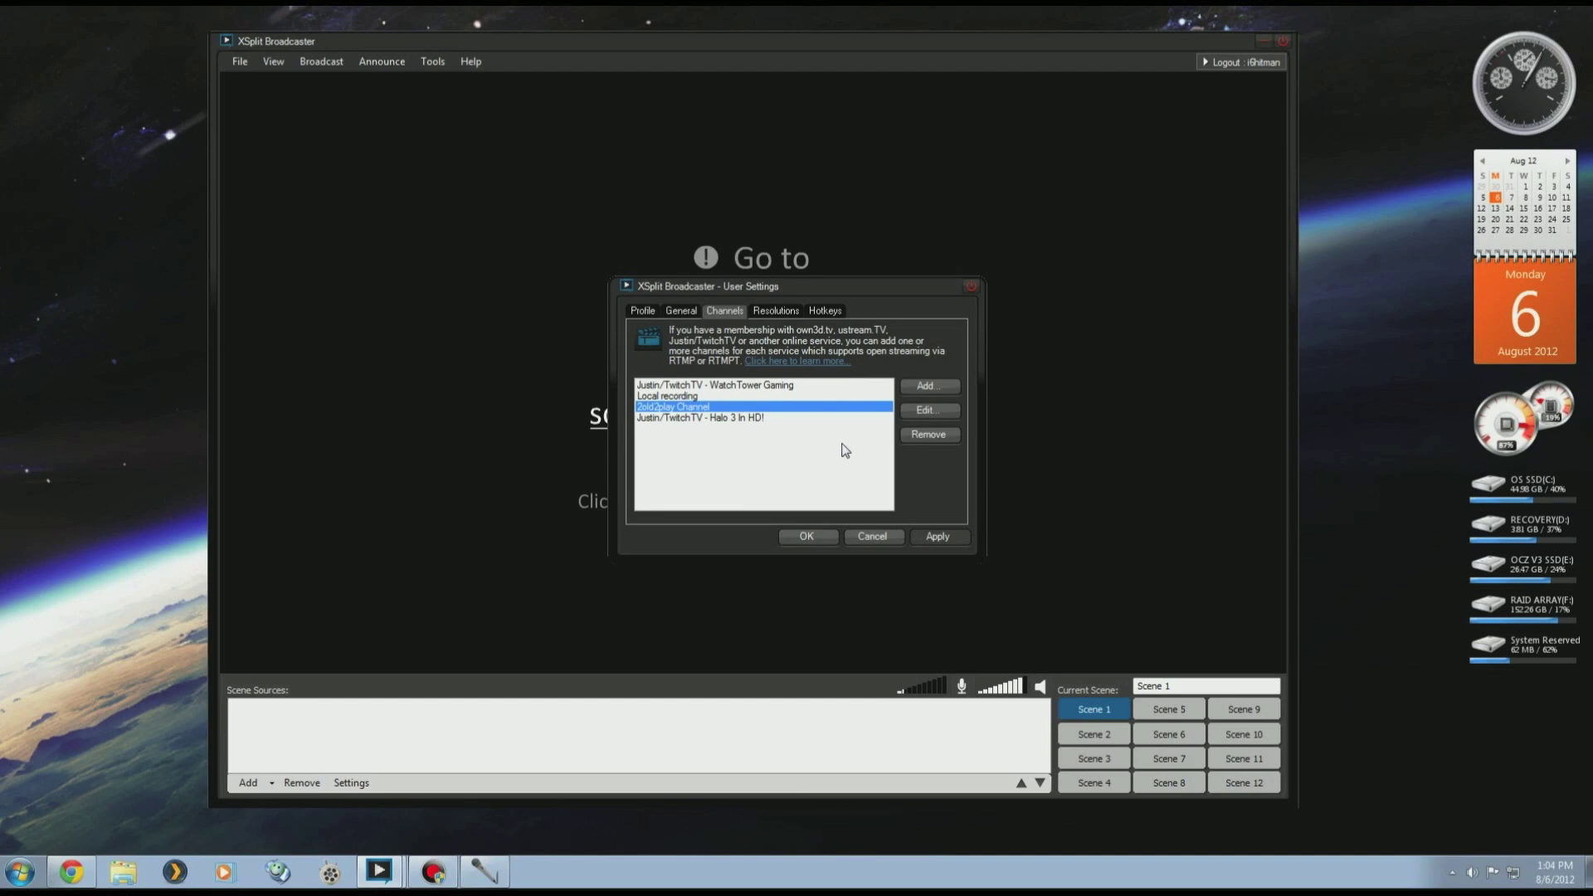
{"action": "left_click", "coordinate": [927, 388]}
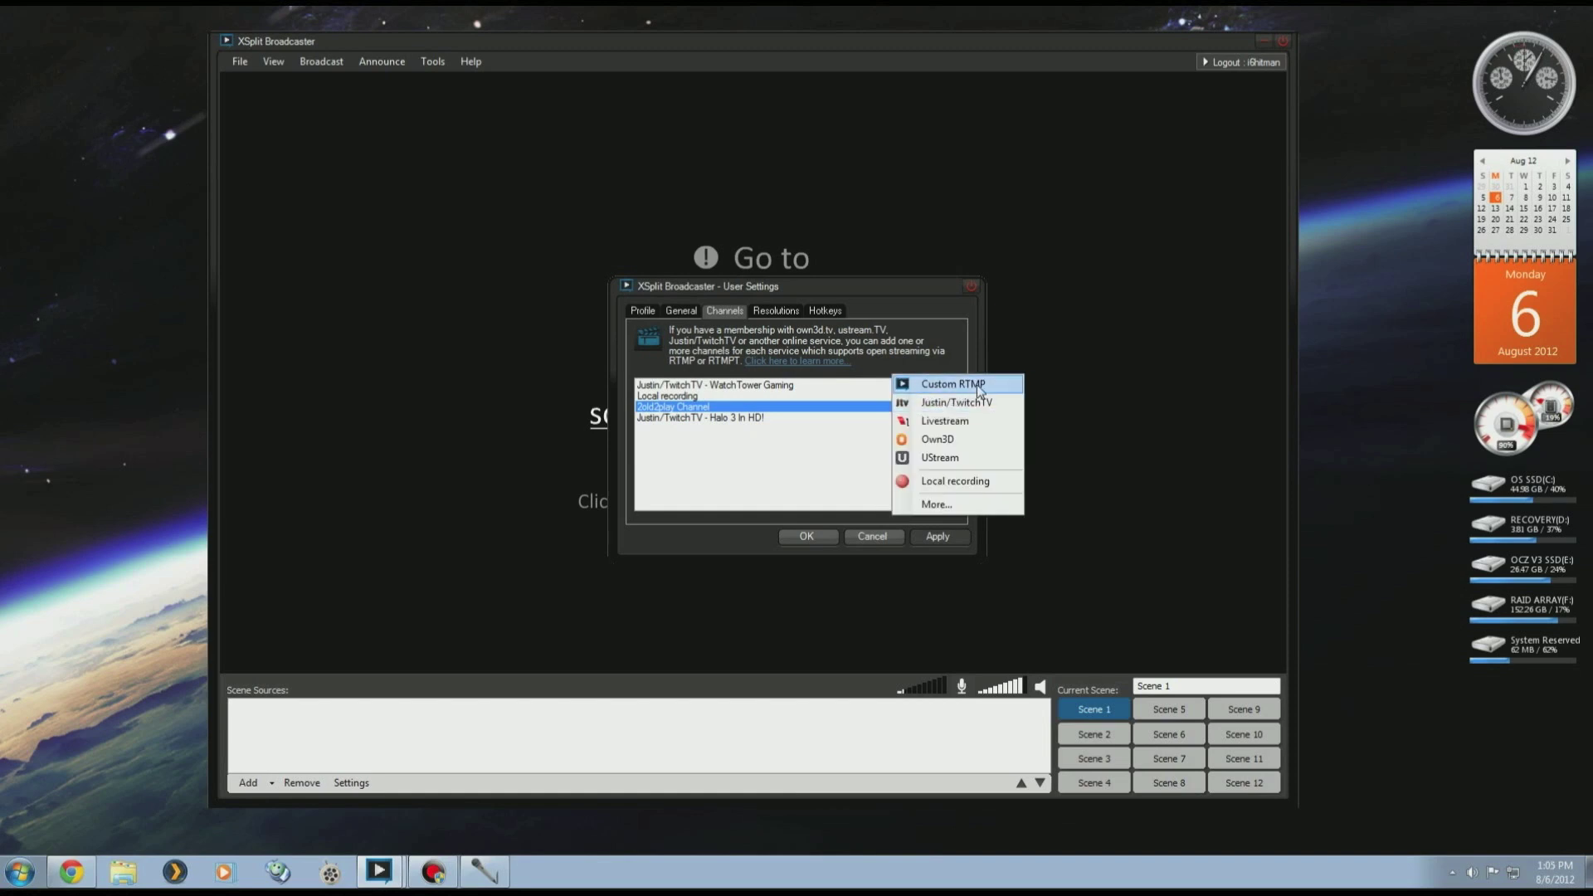
{"action": "key", "text": "Escape"}
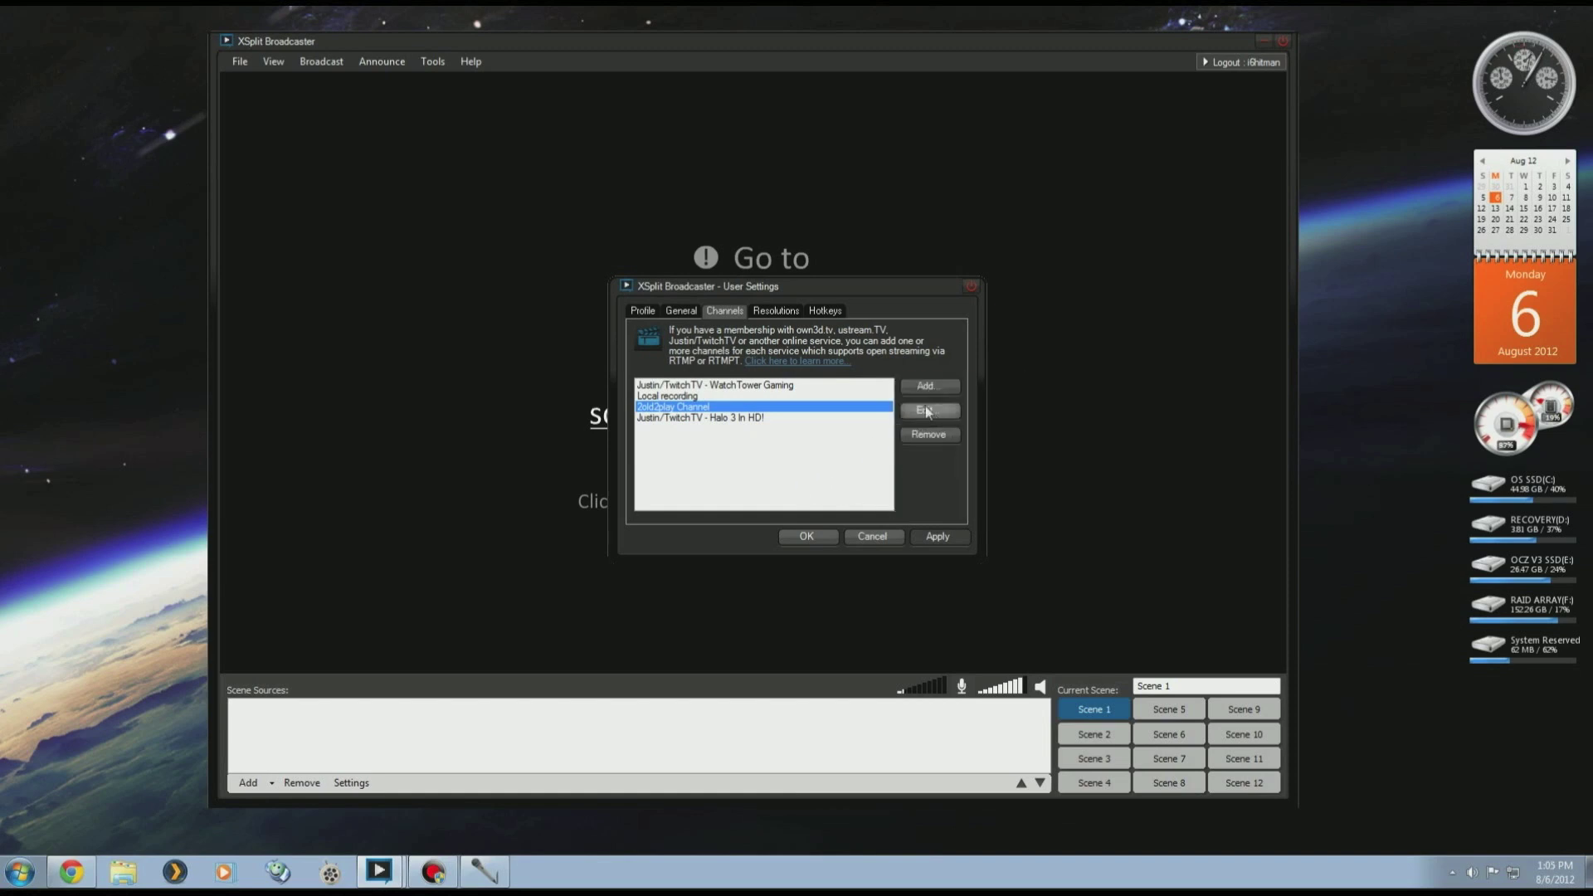
{"action": "left_click", "coordinate": [924, 410]}
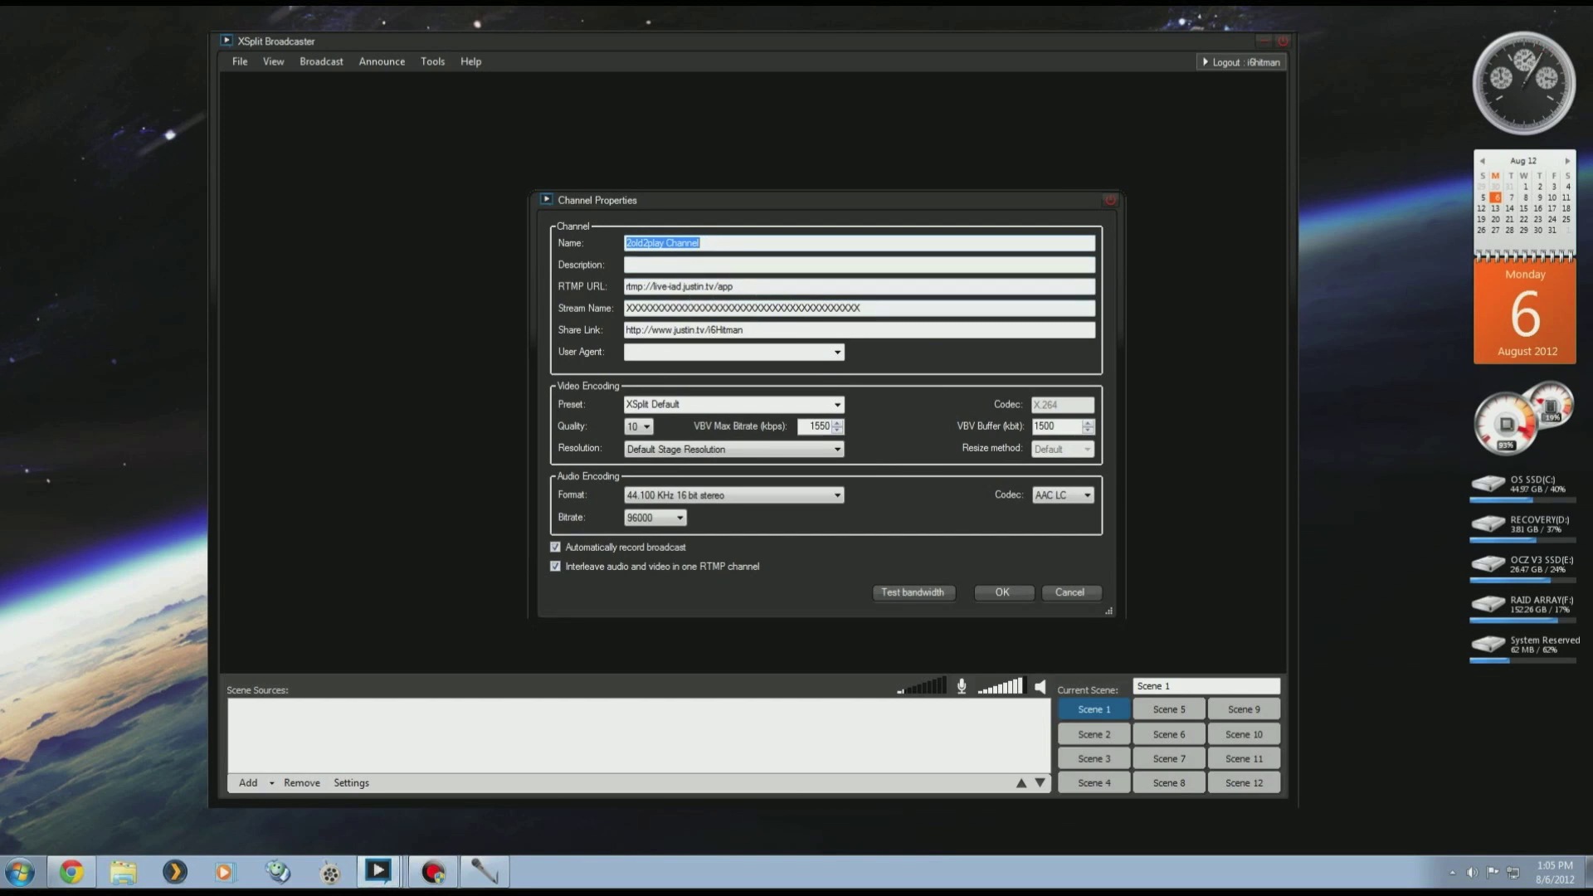
Move to the RTMP URL field, then bring up Chrome's twitch.tv servers search results.
{"action": "key", "text": "Tab"}
{"action": "key", "text": "Tab"}
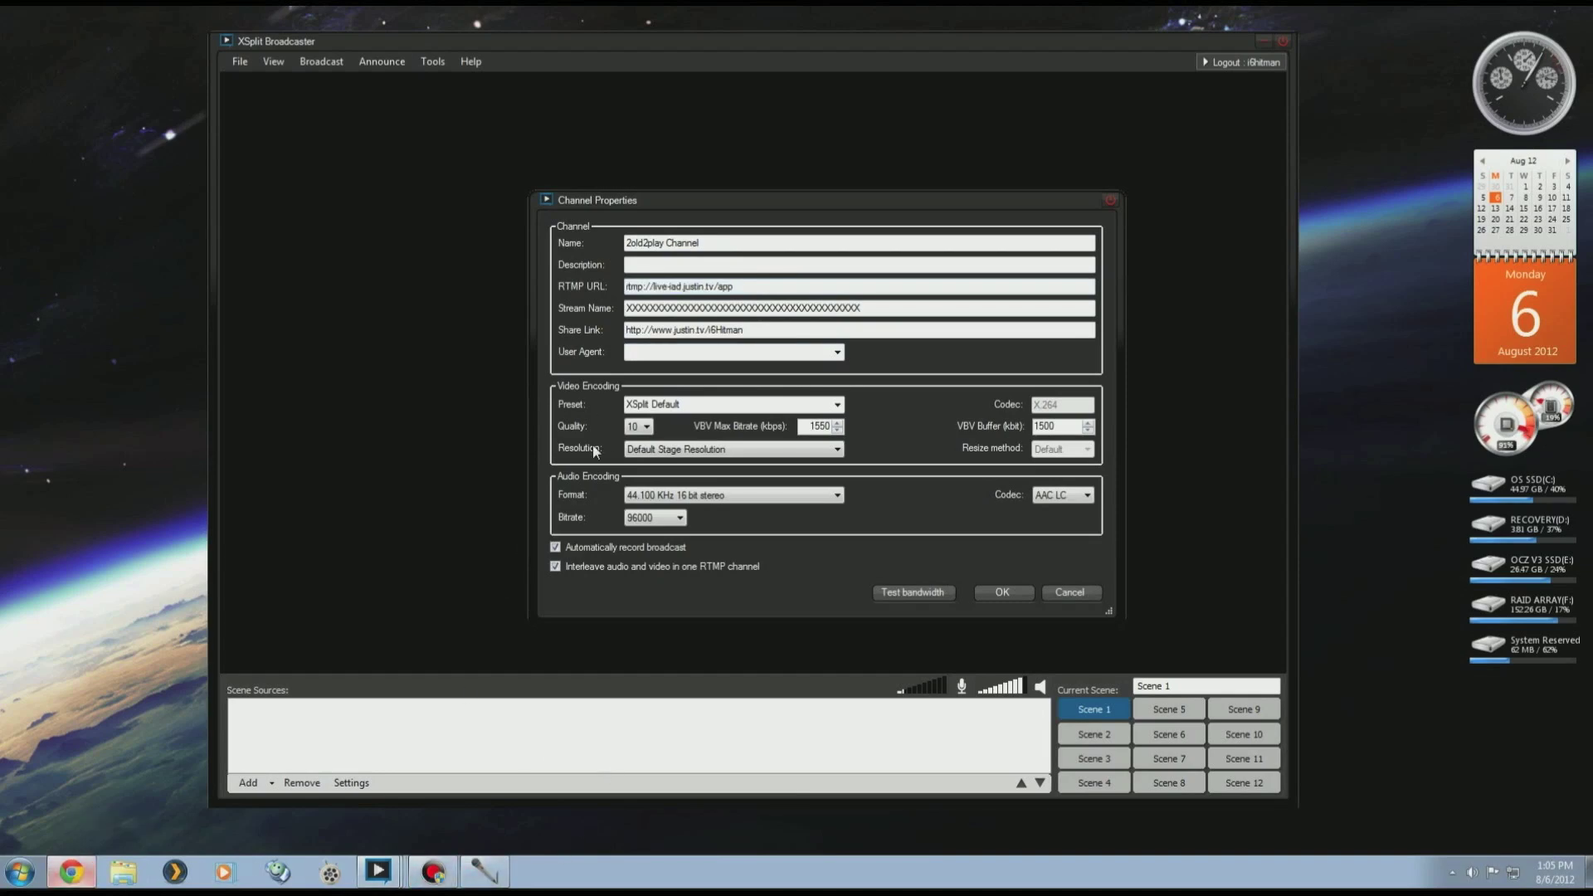
{"action": "key", "text": "alt+Tab"}
{"action": "left_click", "coordinate": [729, 111]}
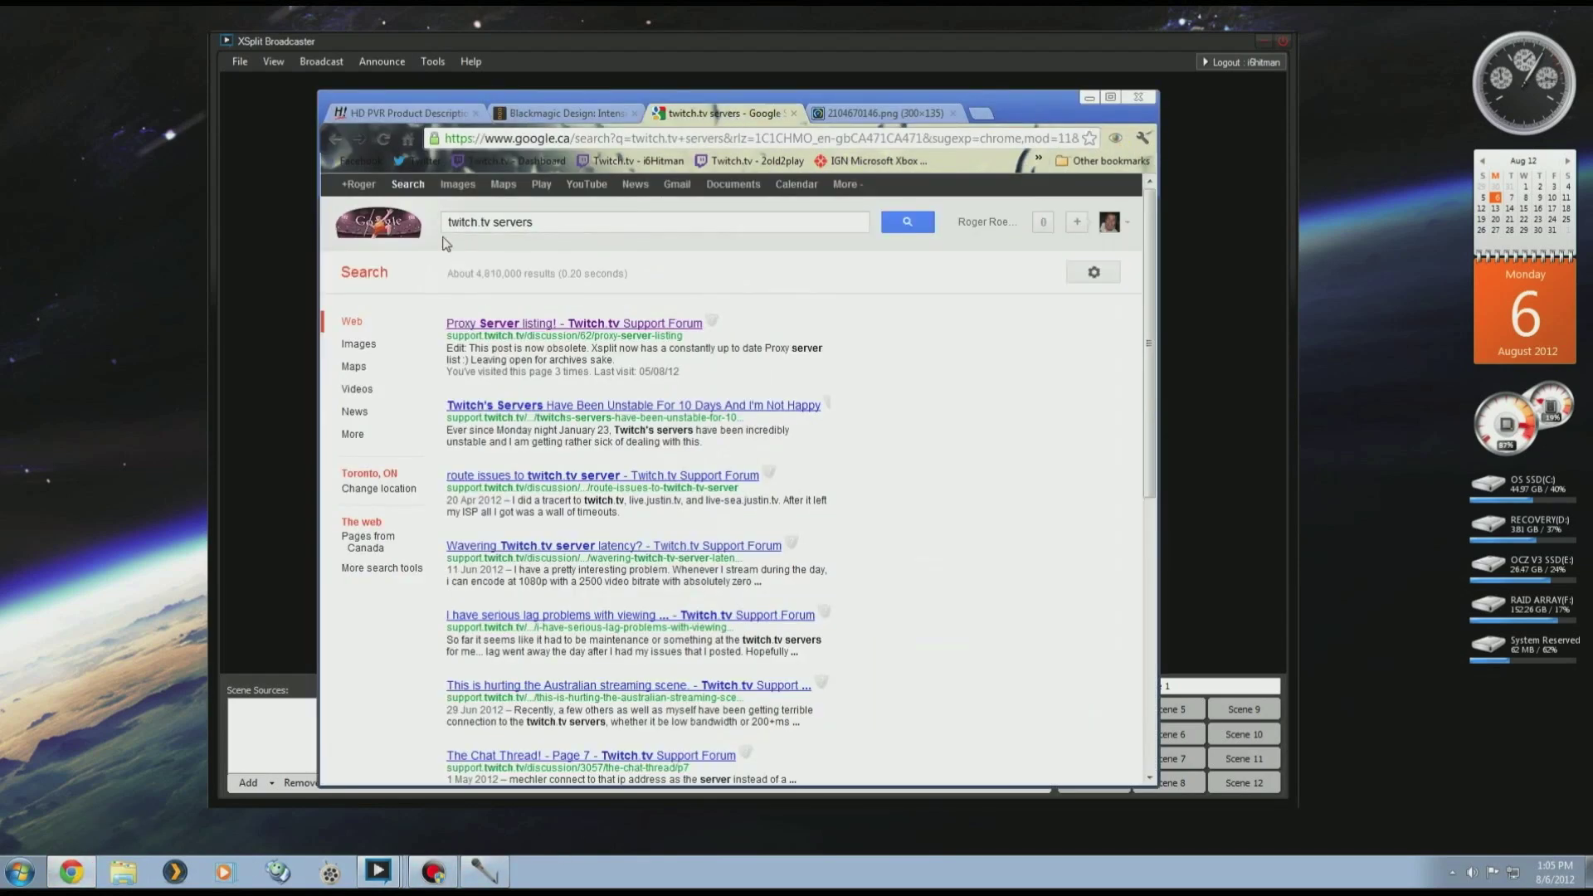
On Twitch's Proxy Server listing, select the Los Angeles RTMP address rtmp://live-lax.justin.tv/app.
{"action": "left_click", "coordinate": [496, 326]}
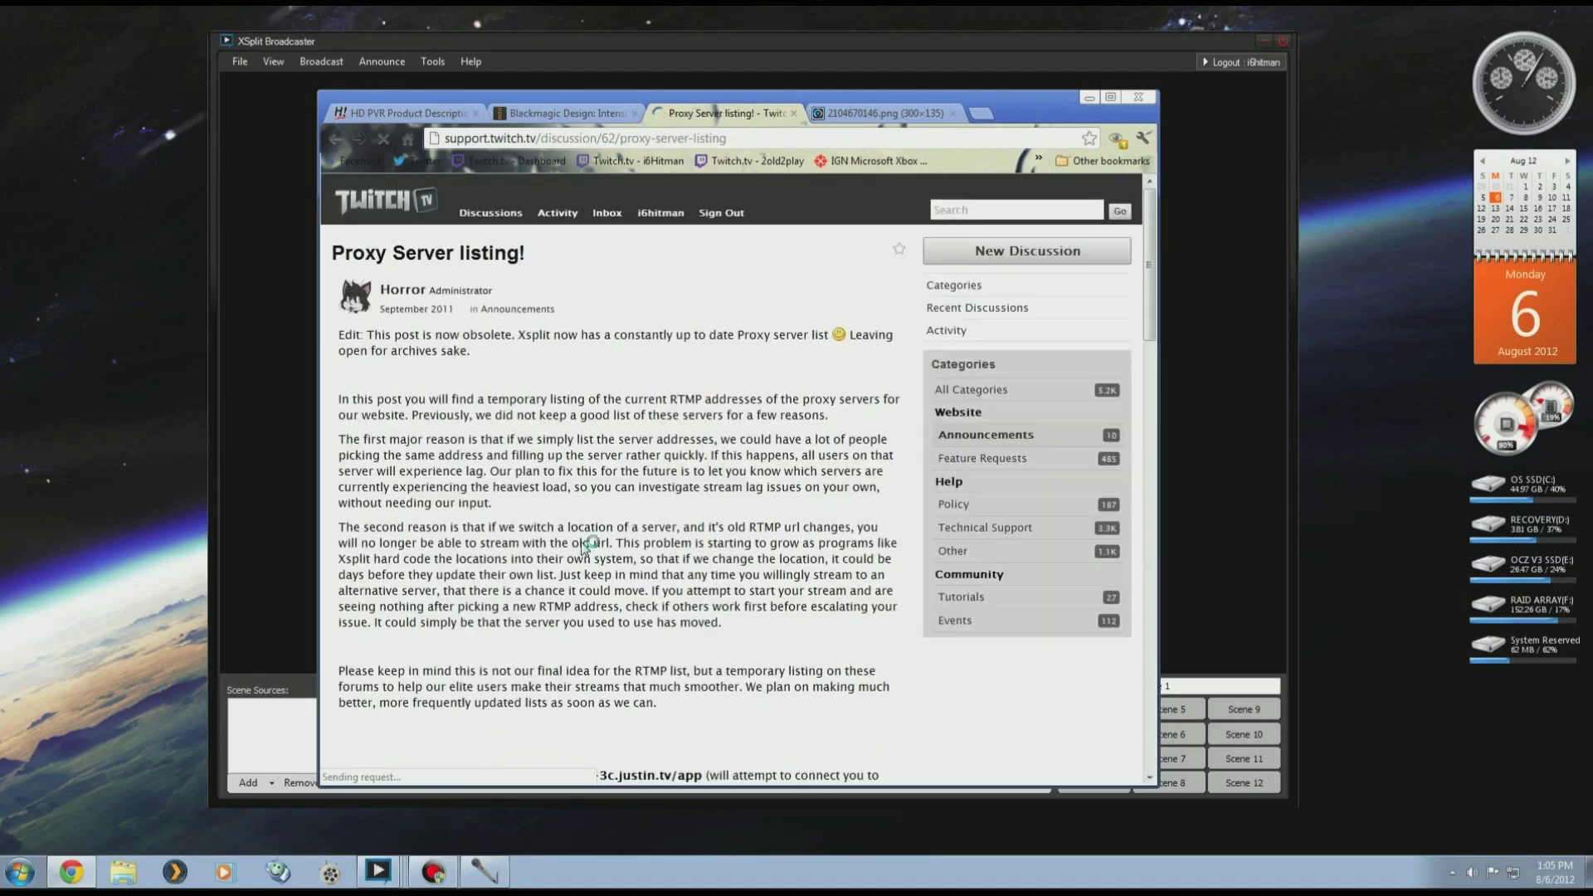
{"action": "scroll", "coordinate": [584, 545], "scroll_direction": "down", "scroll_amount": 5}
{"action": "scroll", "coordinate": [584, 545], "scroll_direction": "up", "scroll_amount": 1}
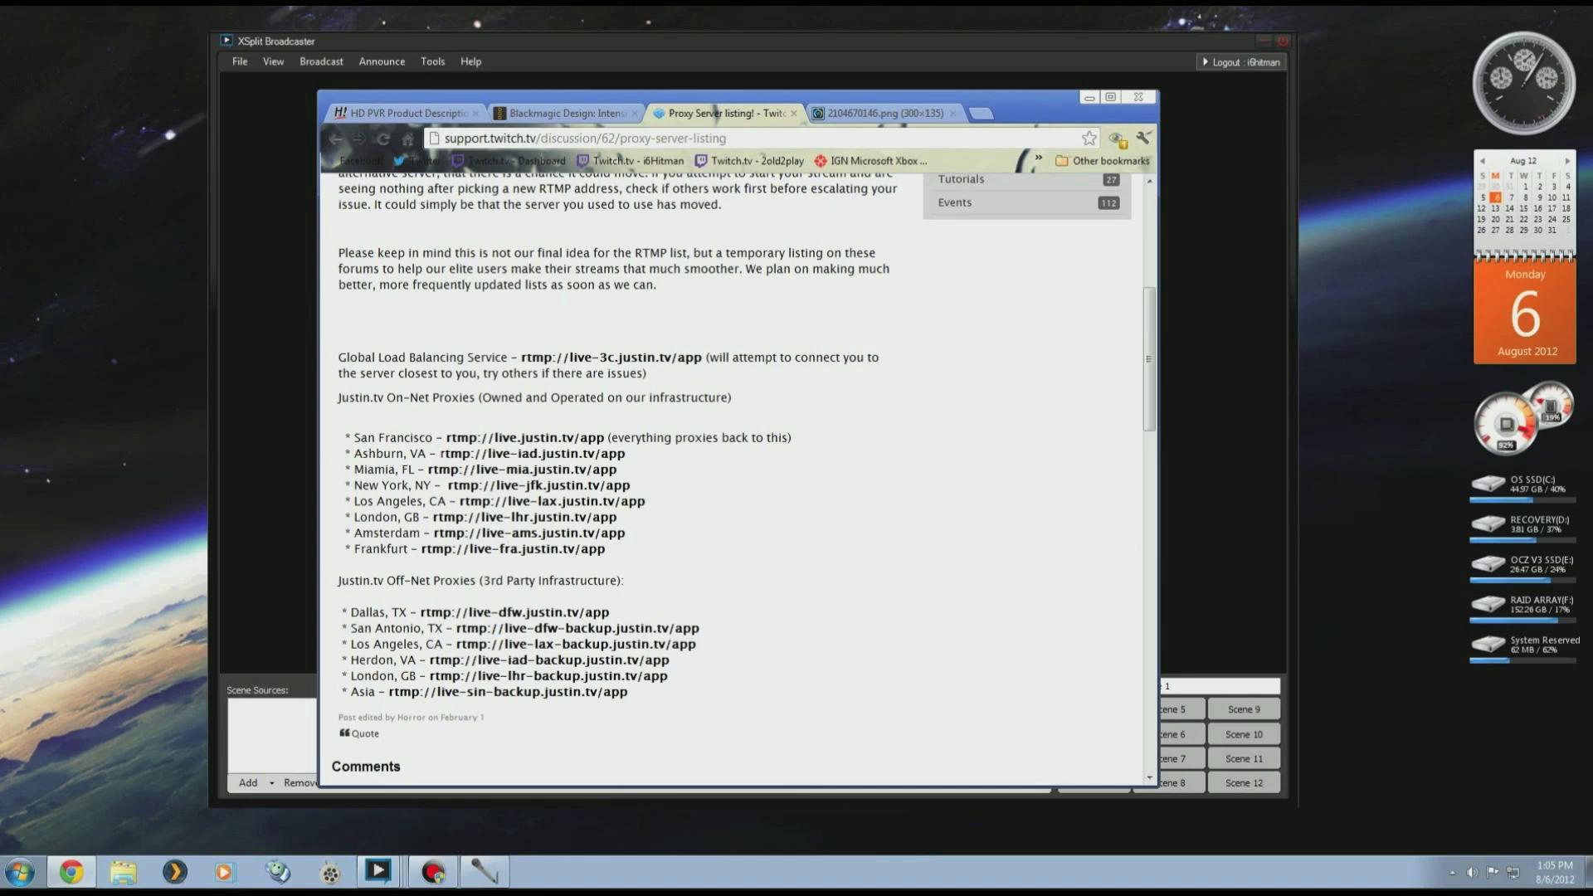
{"action": "left_click_drag", "start_coordinate": [440, 453], "coordinate": [625, 454]}
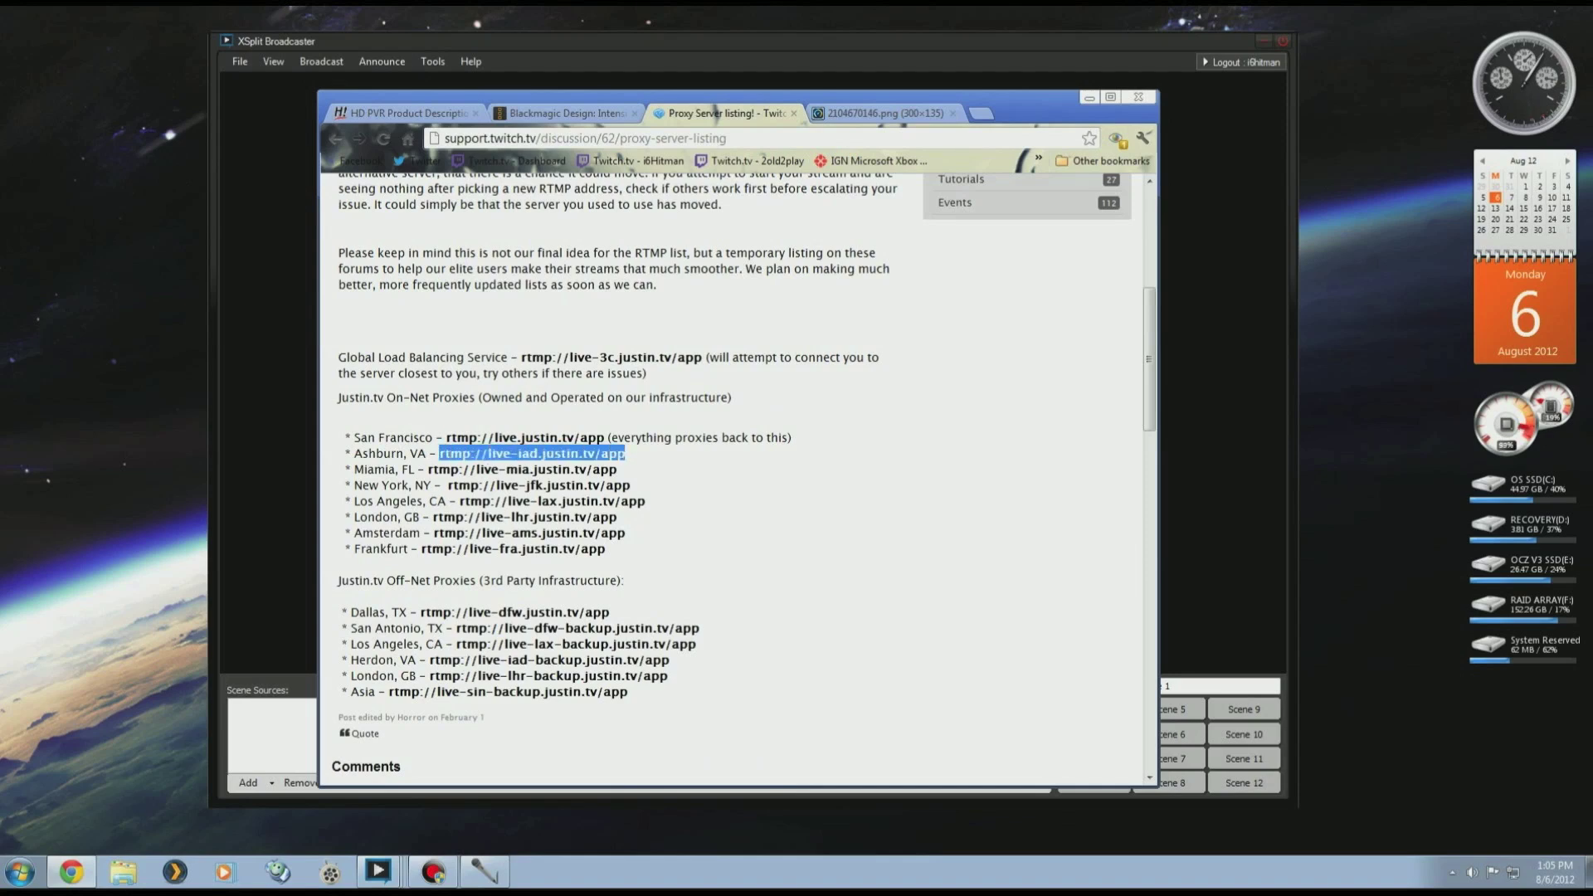
{"action": "left_click_drag", "start_coordinate": [460, 501], "coordinate": [646, 501]}
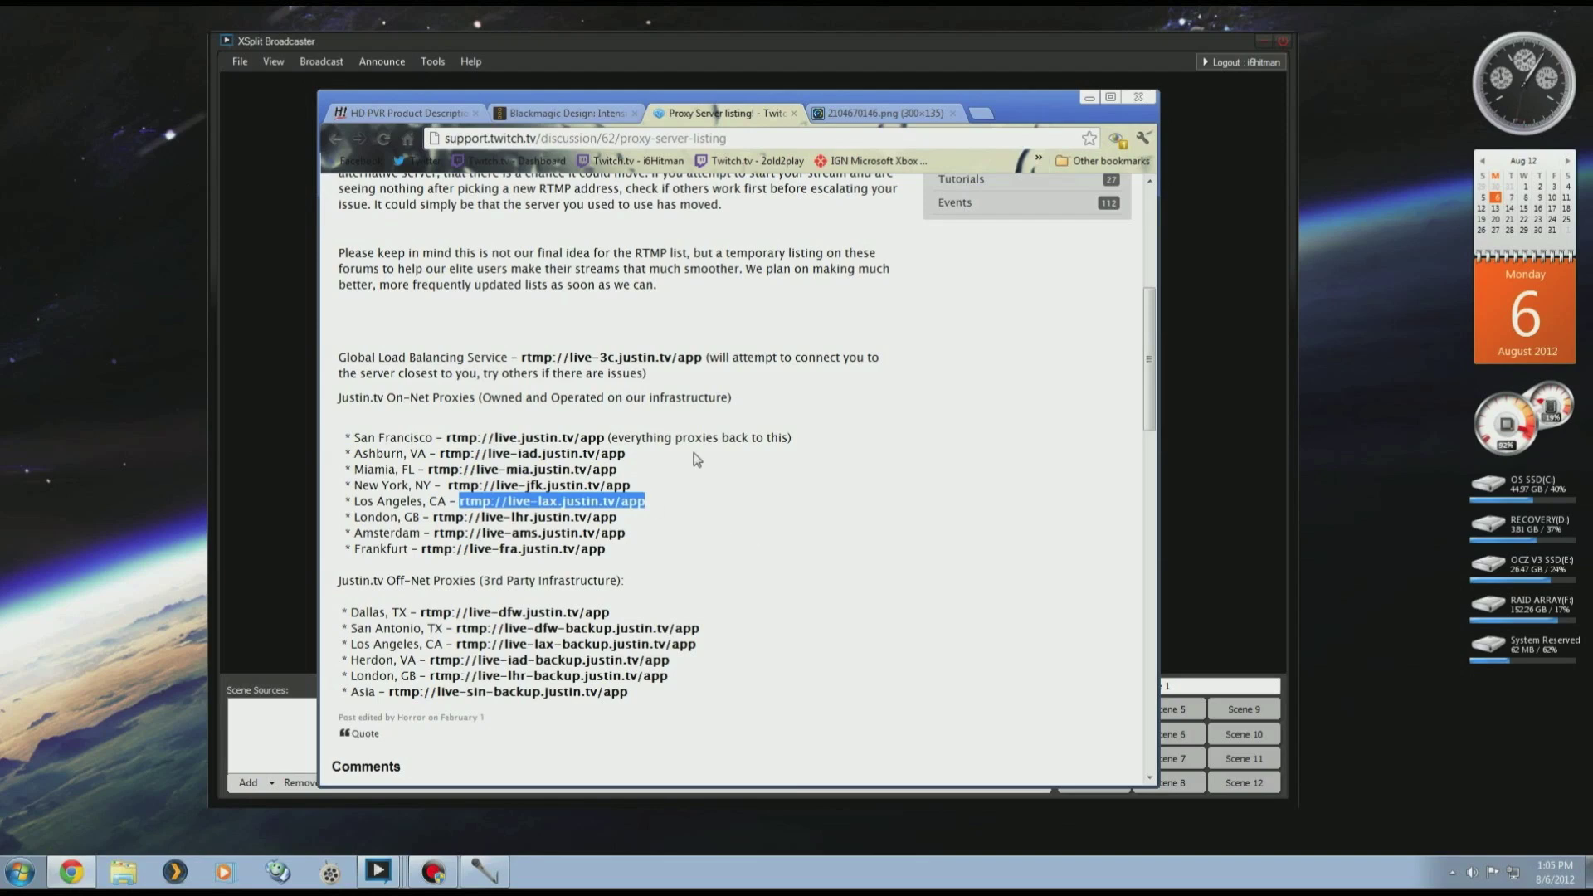
{"action": "left_click", "coordinate": [1238, 345]}
Review the 2old2play RTMP URL and stream name, leave User Agent empty, and close the properties.
{"action": "double_click", "coordinate": [678, 287]}
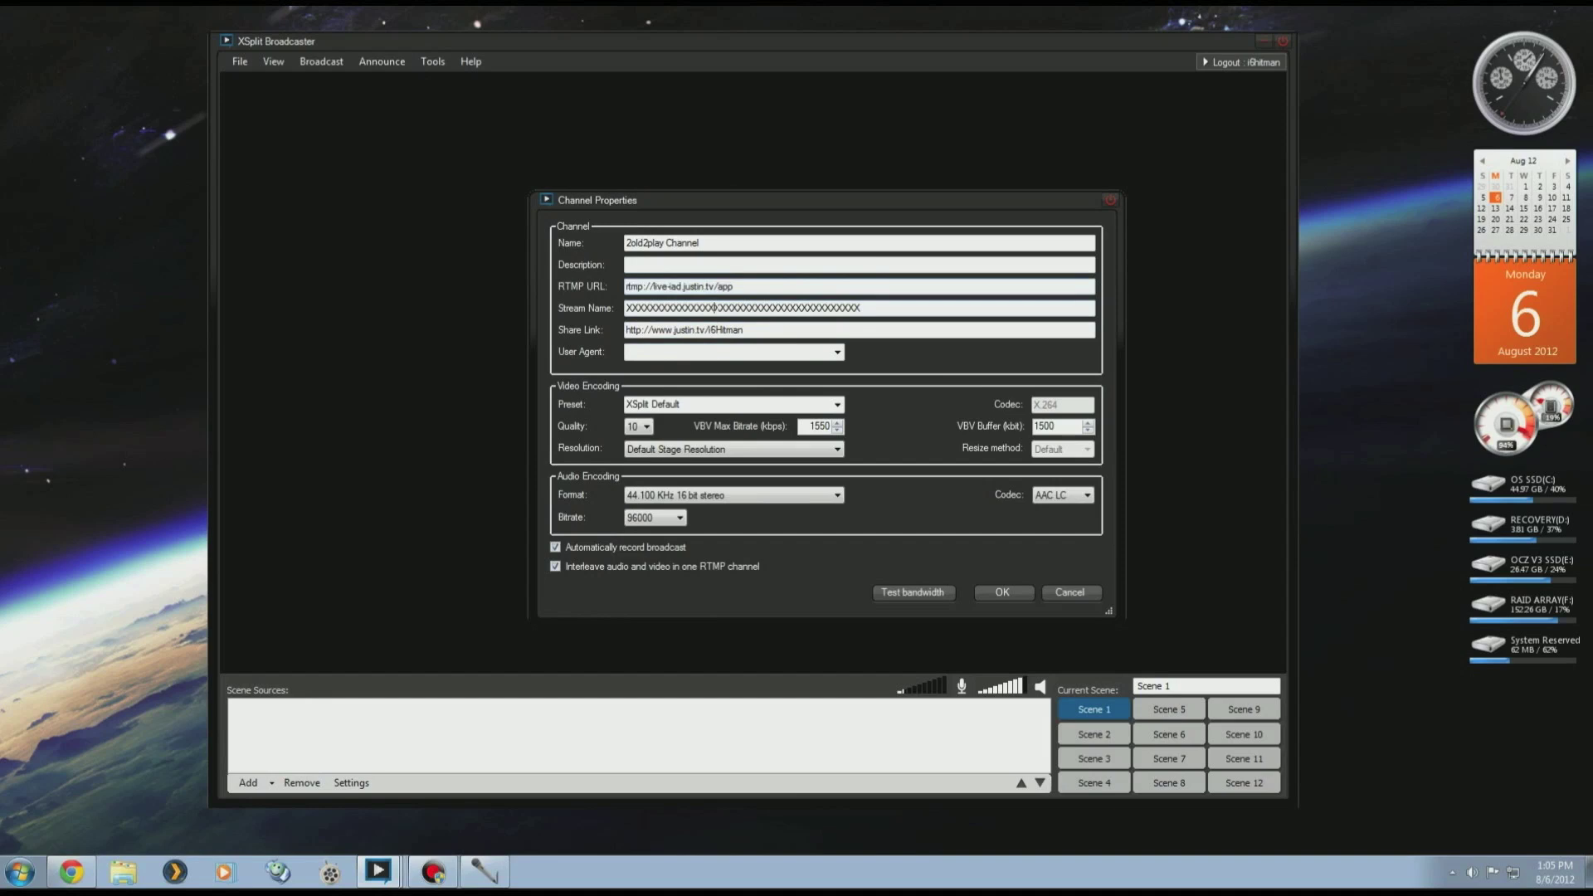
{"action": "double_click", "coordinate": [717, 307]}
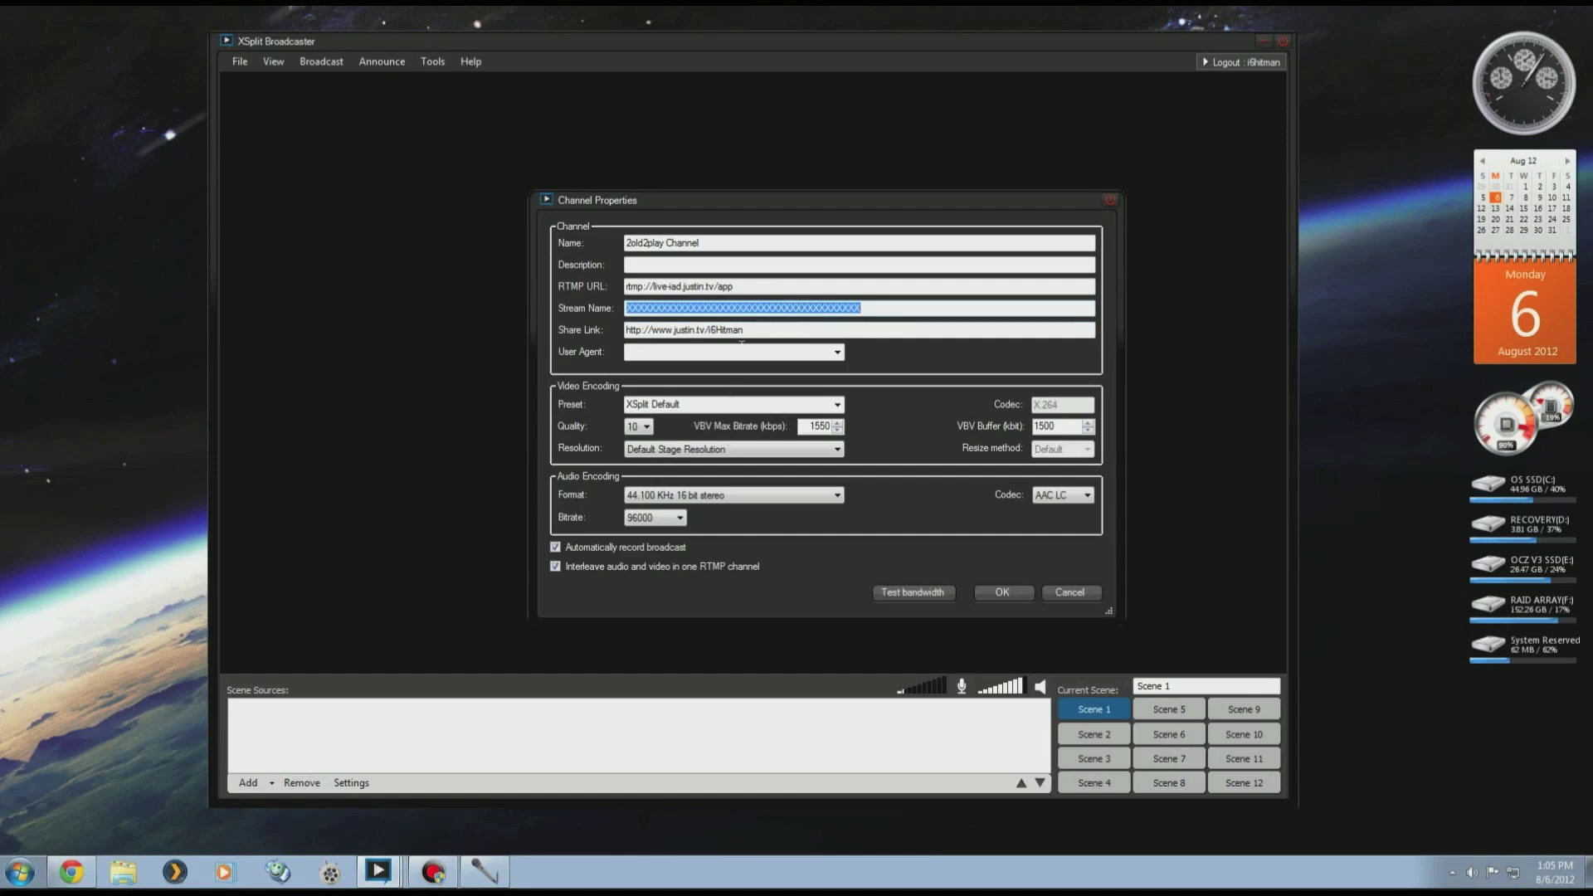
{"action": "left_click", "coordinate": [837, 352]}
{"action": "left_click", "coordinate": [867, 363]}
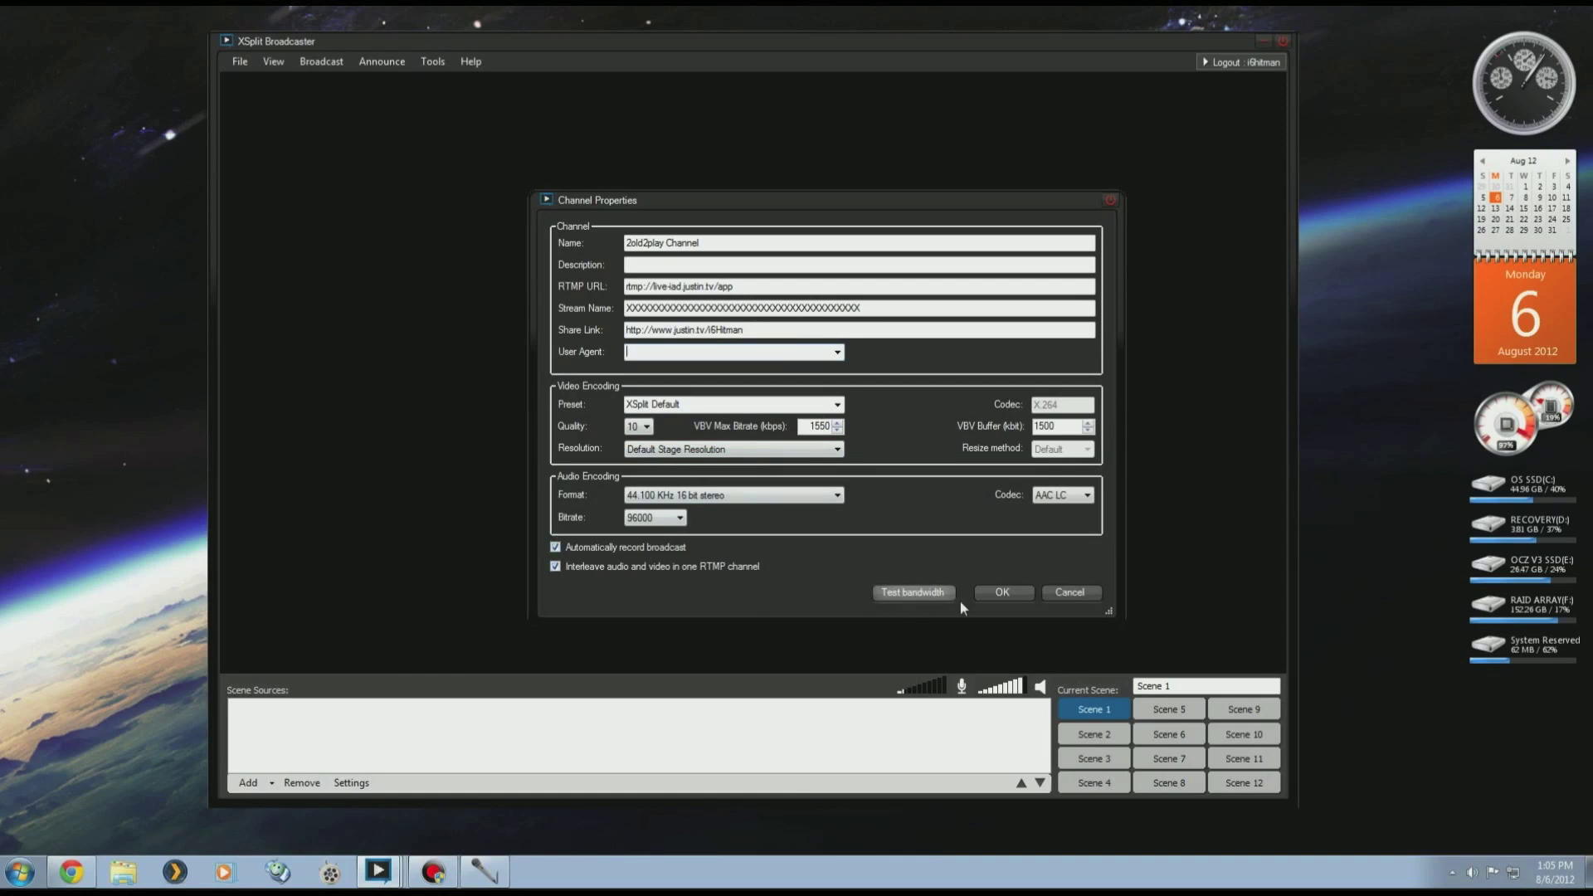
{"action": "left_click", "coordinate": [1071, 594]}
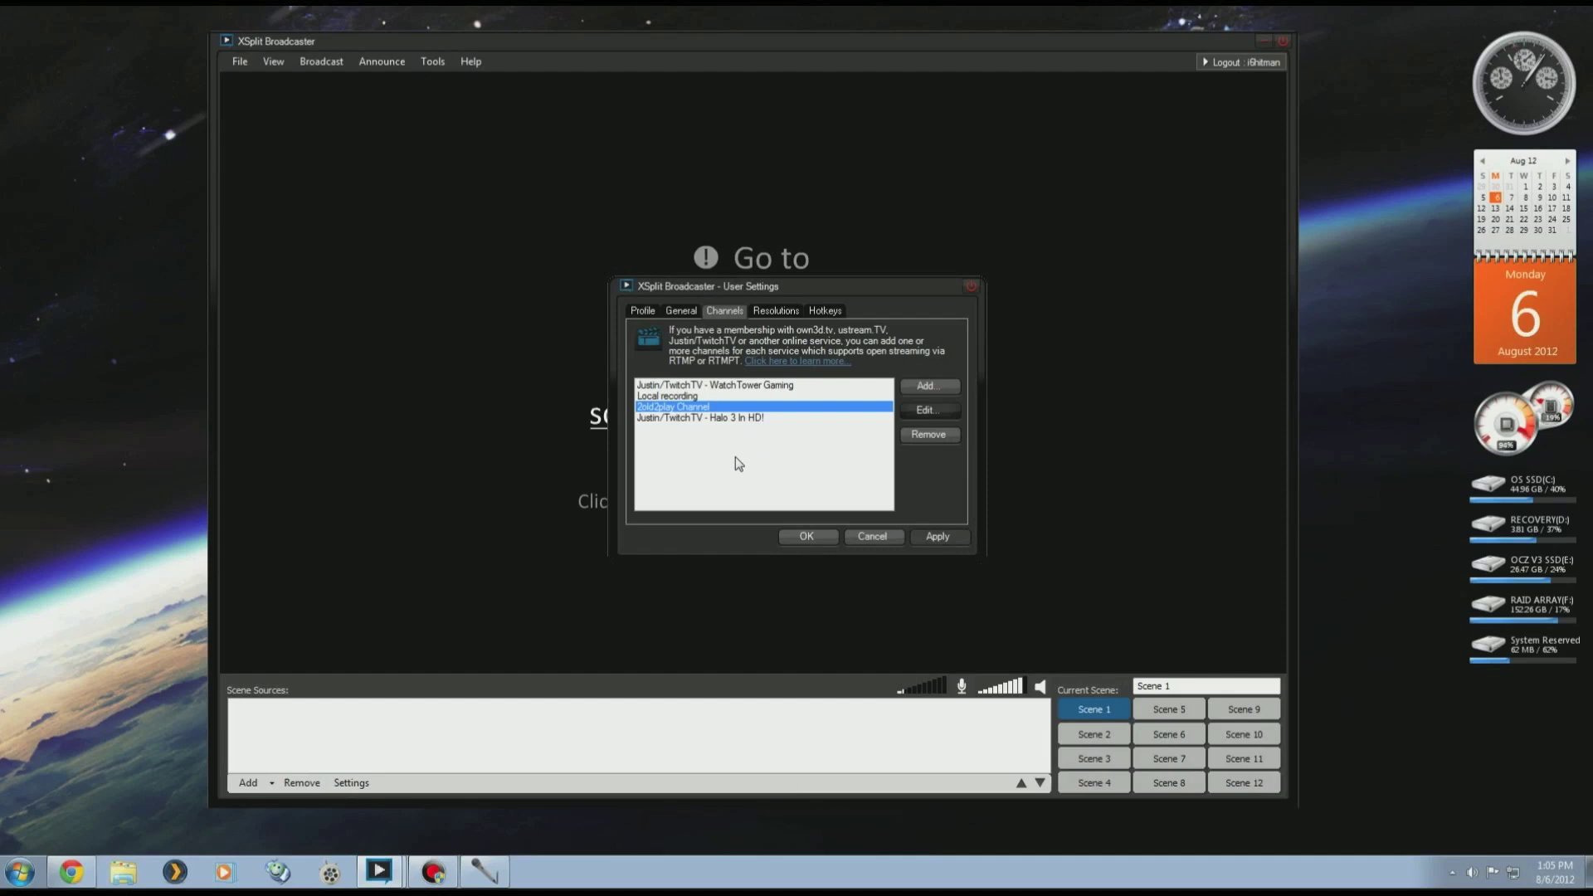
Open the Local recording channel's settings, then cancel both it and User Settings unchanged.
{"action": "left_click", "coordinate": [685, 396]}
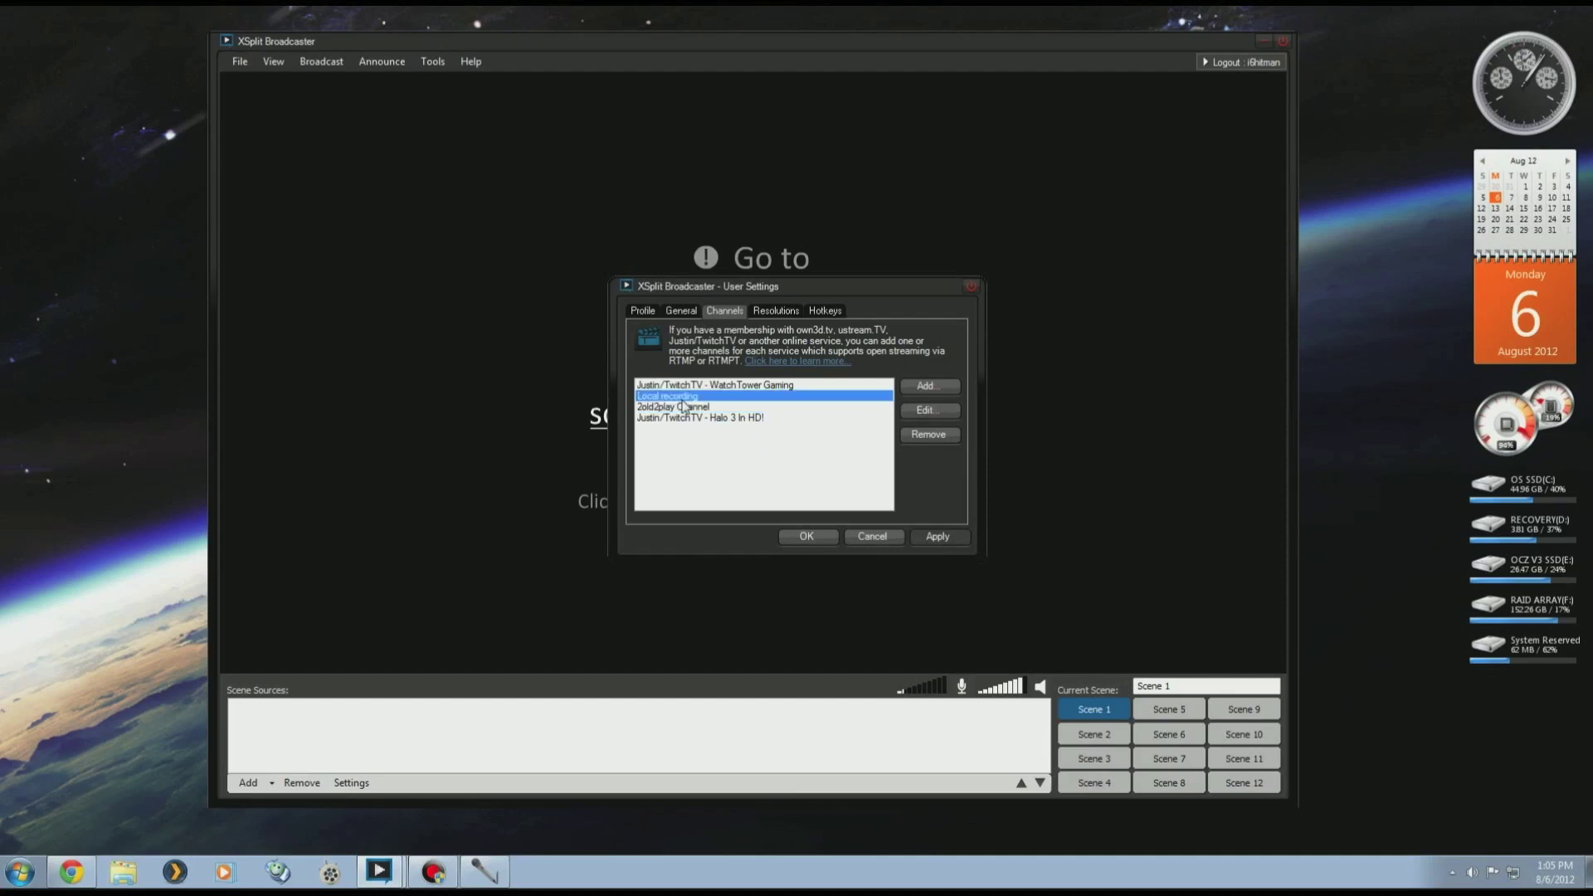
{"action": "left_click", "coordinate": [926, 388]}
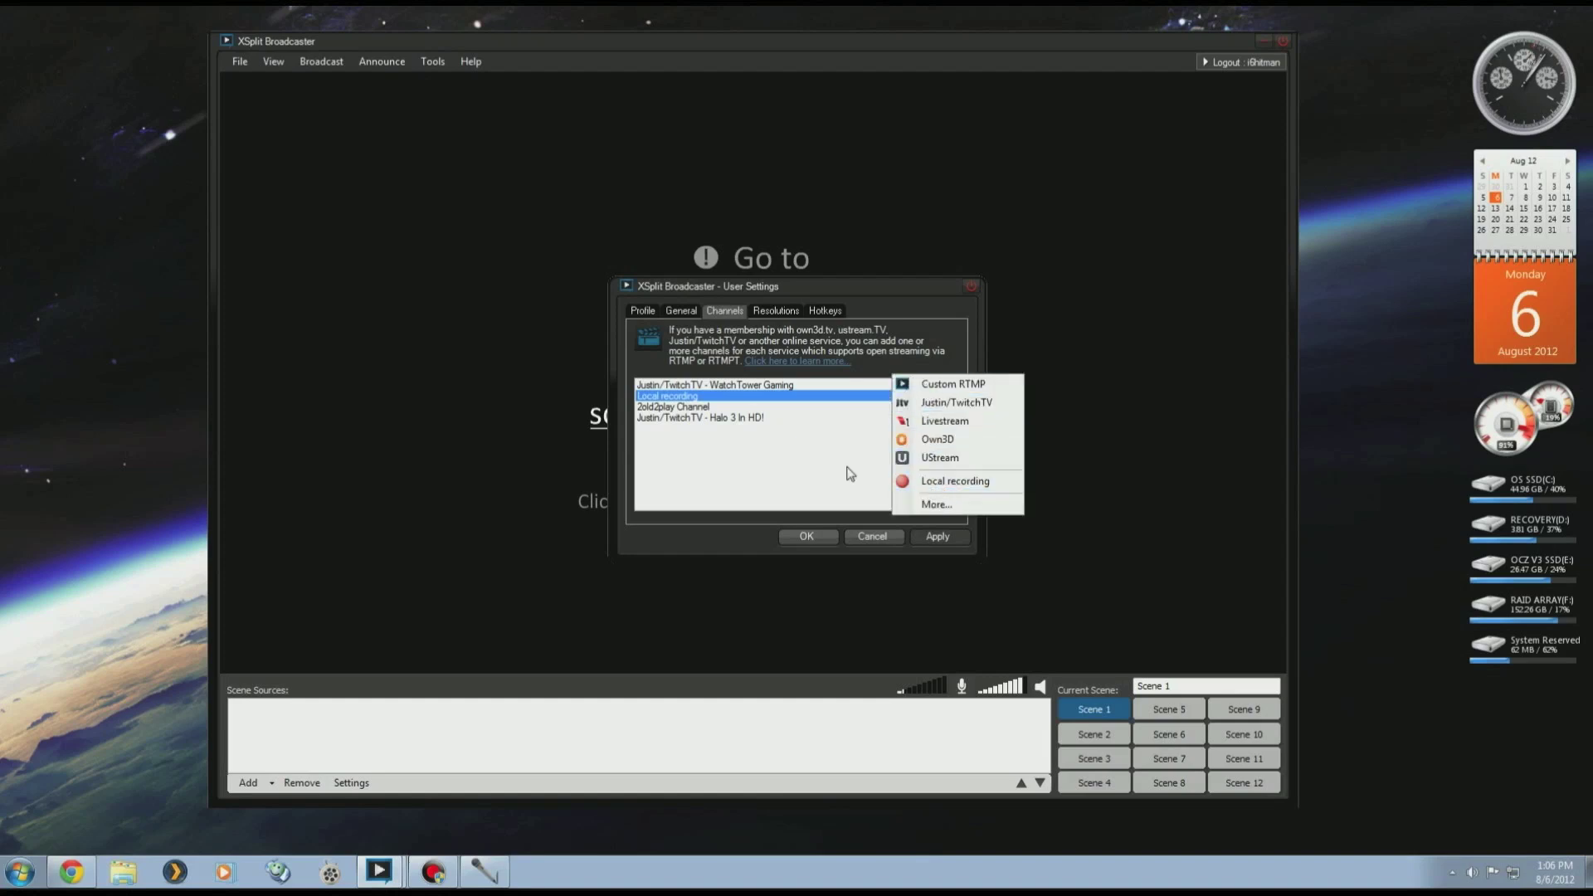
{"action": "left_click", "coordinate": [852, 473]}
{"action": "left_click", "coordinate": [926, 411]}
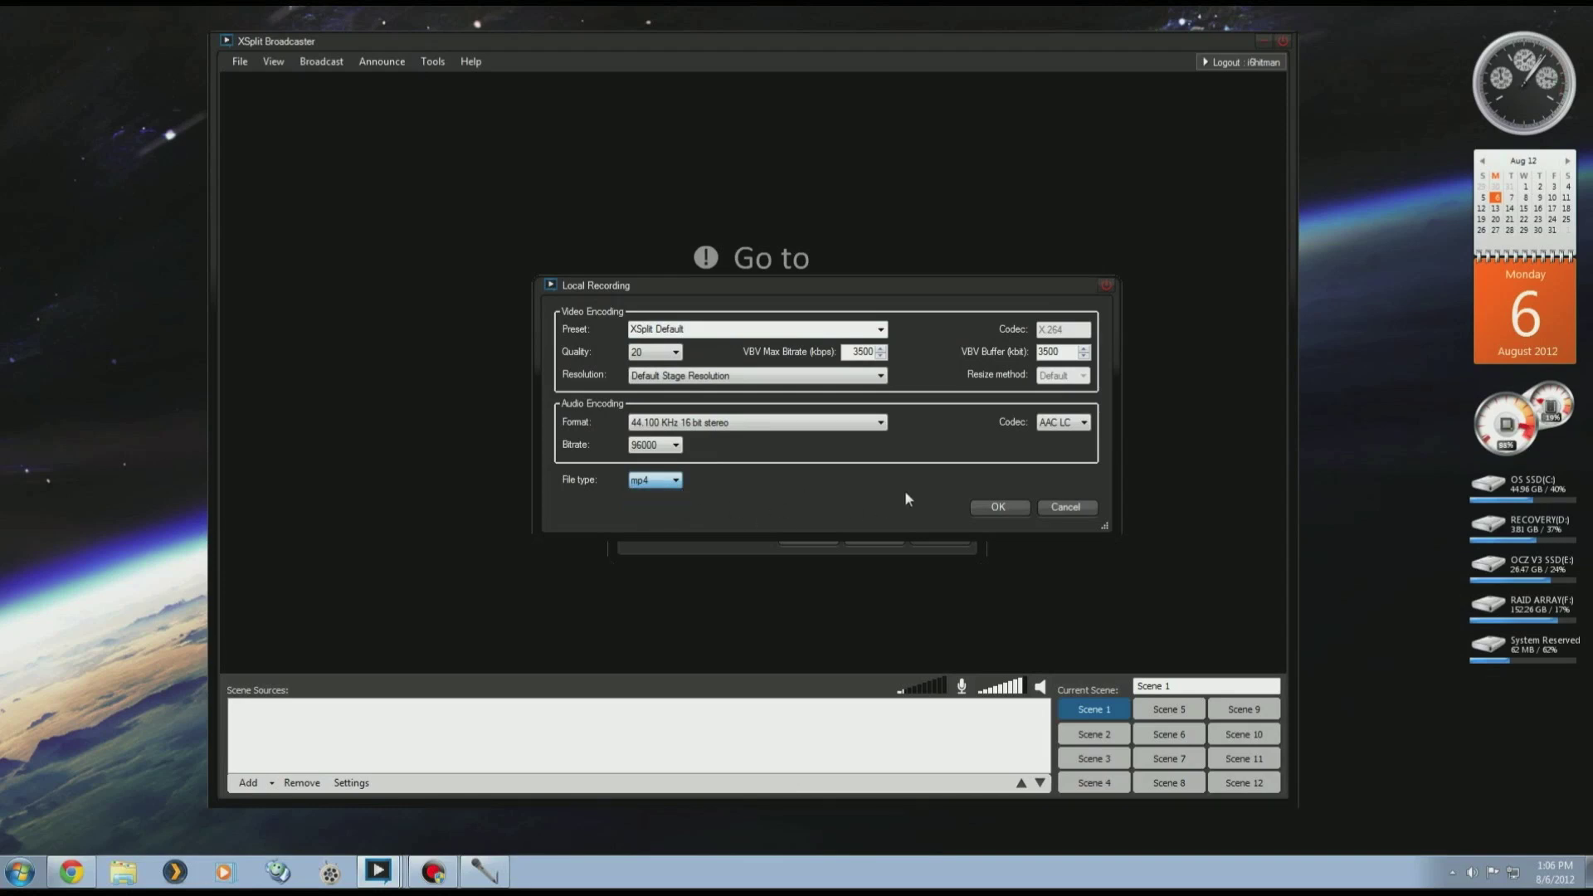
{"action": "left_click", "coordinate": [1073, 506]}
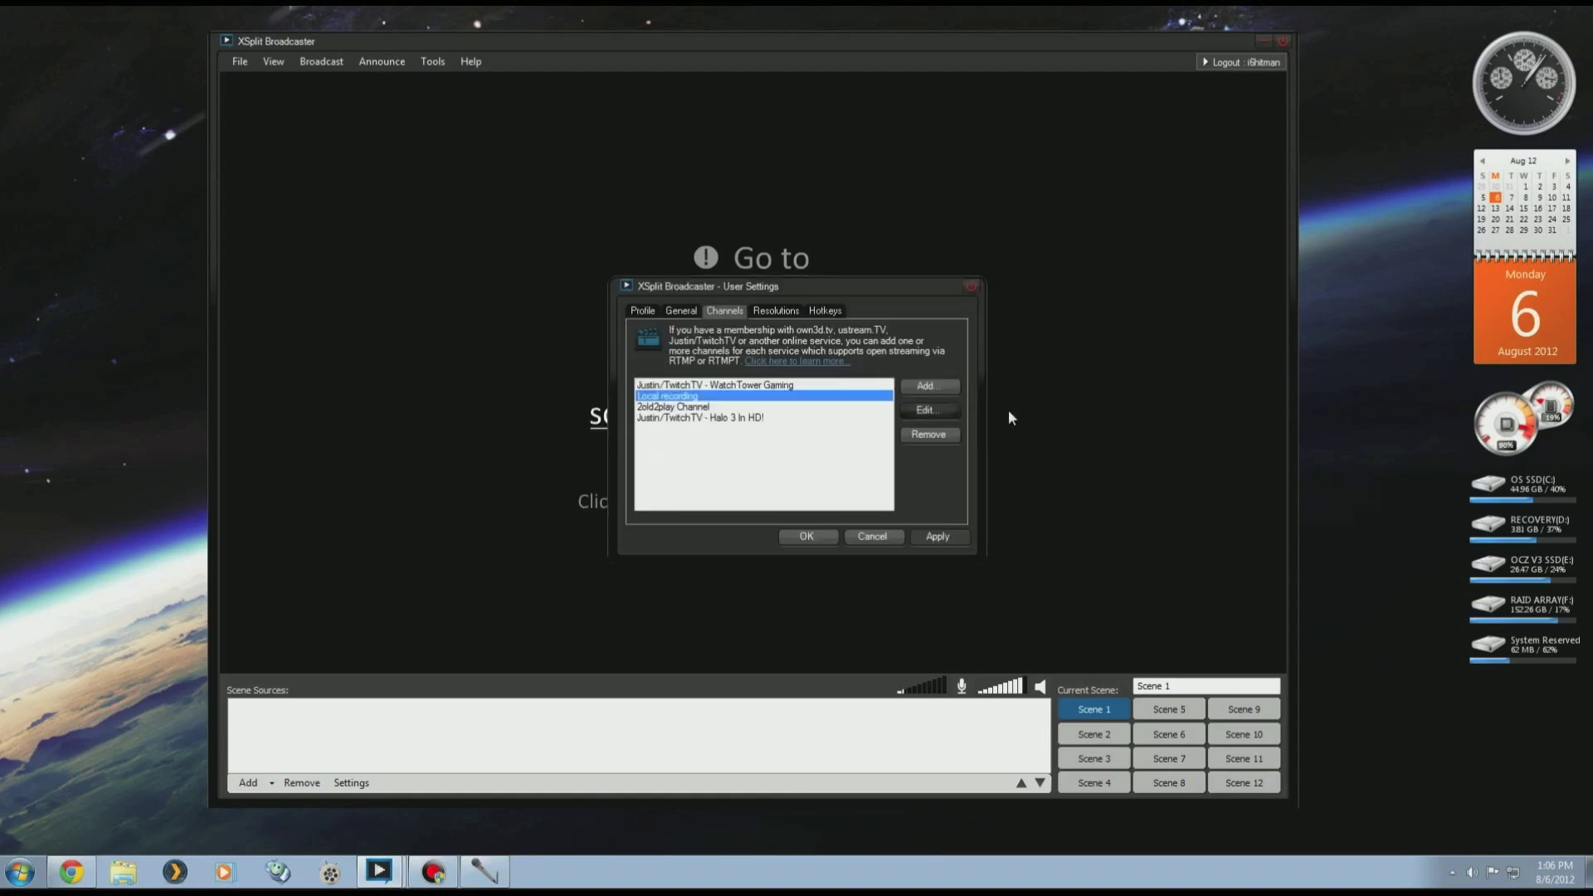
{"action": "left_click", "coordinate": [872, 540]}
{"action": "left_click", "coordinate": [321, 62]}
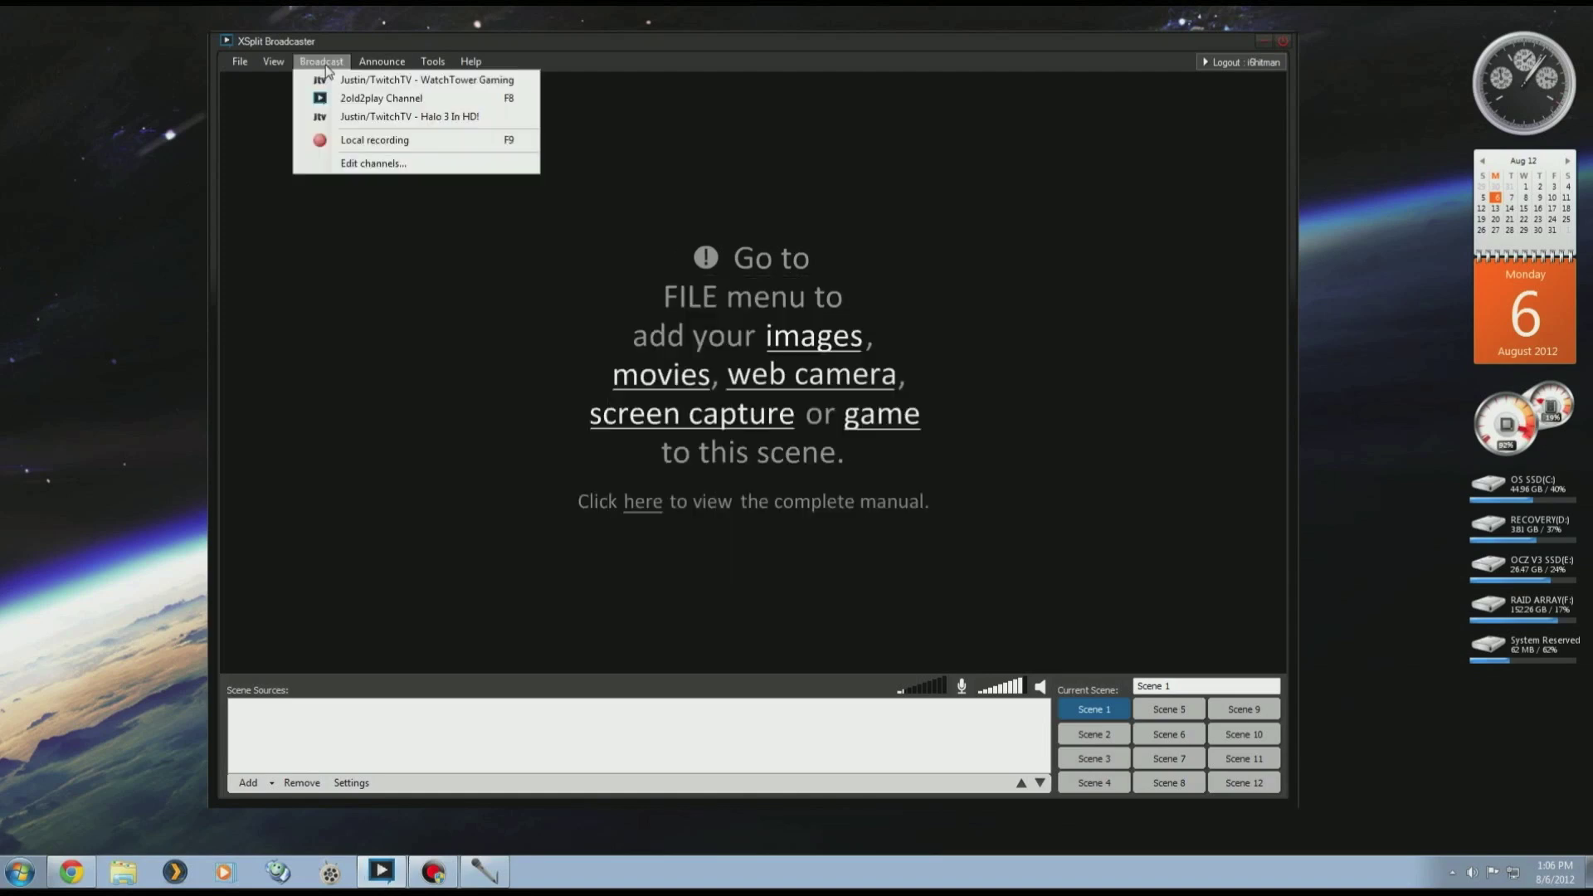
{"action": "mouse_move", "coordinate": [362, 58]}
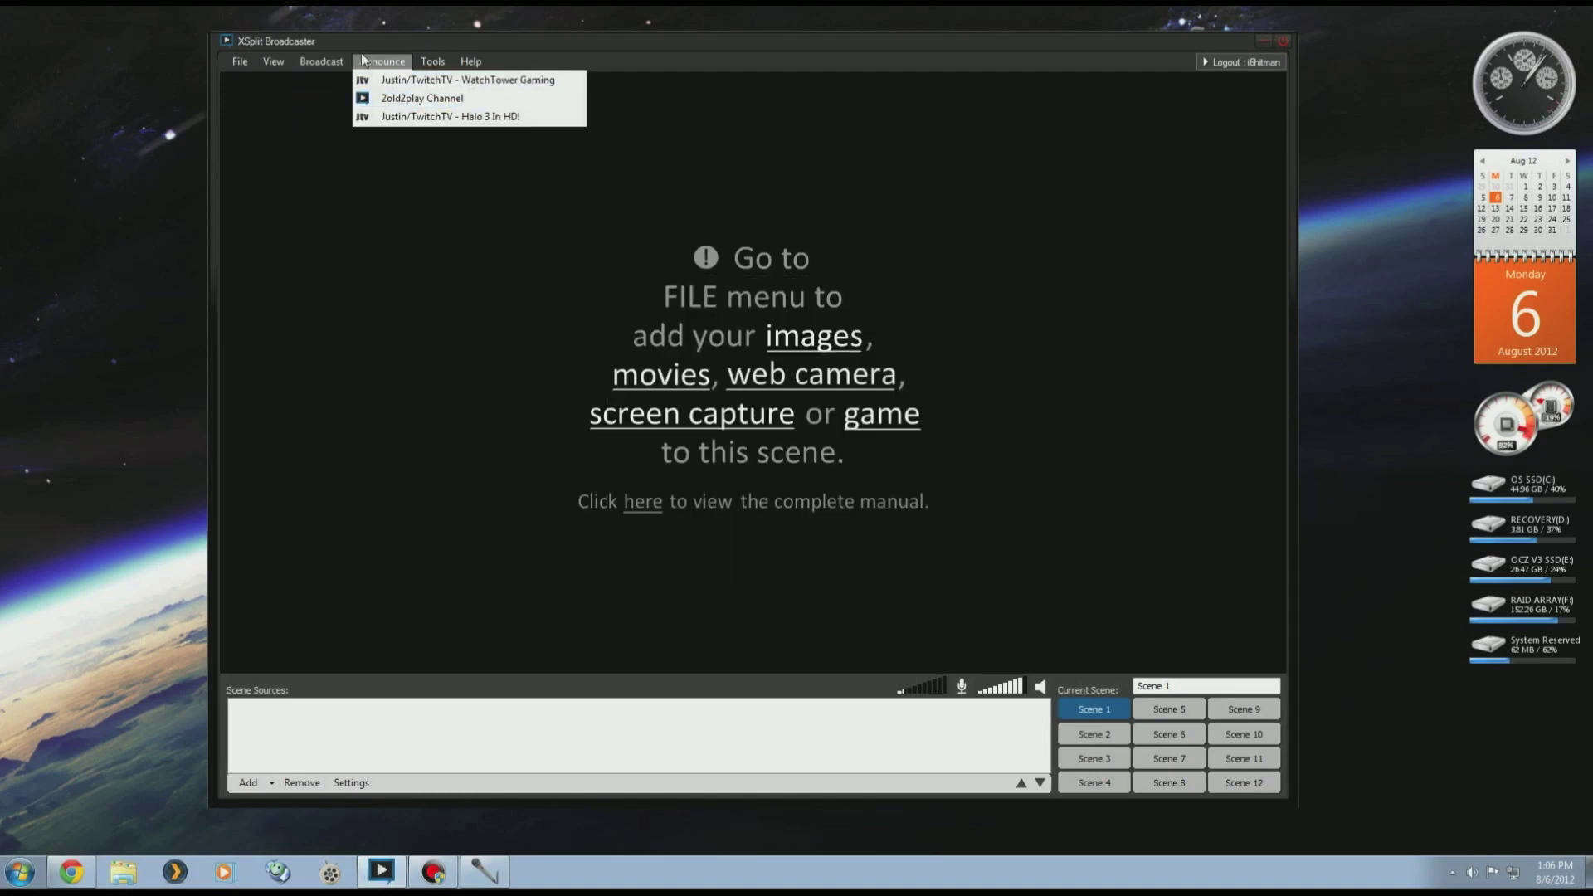
{"action": "left_click", "coordinate": [398, 83]}
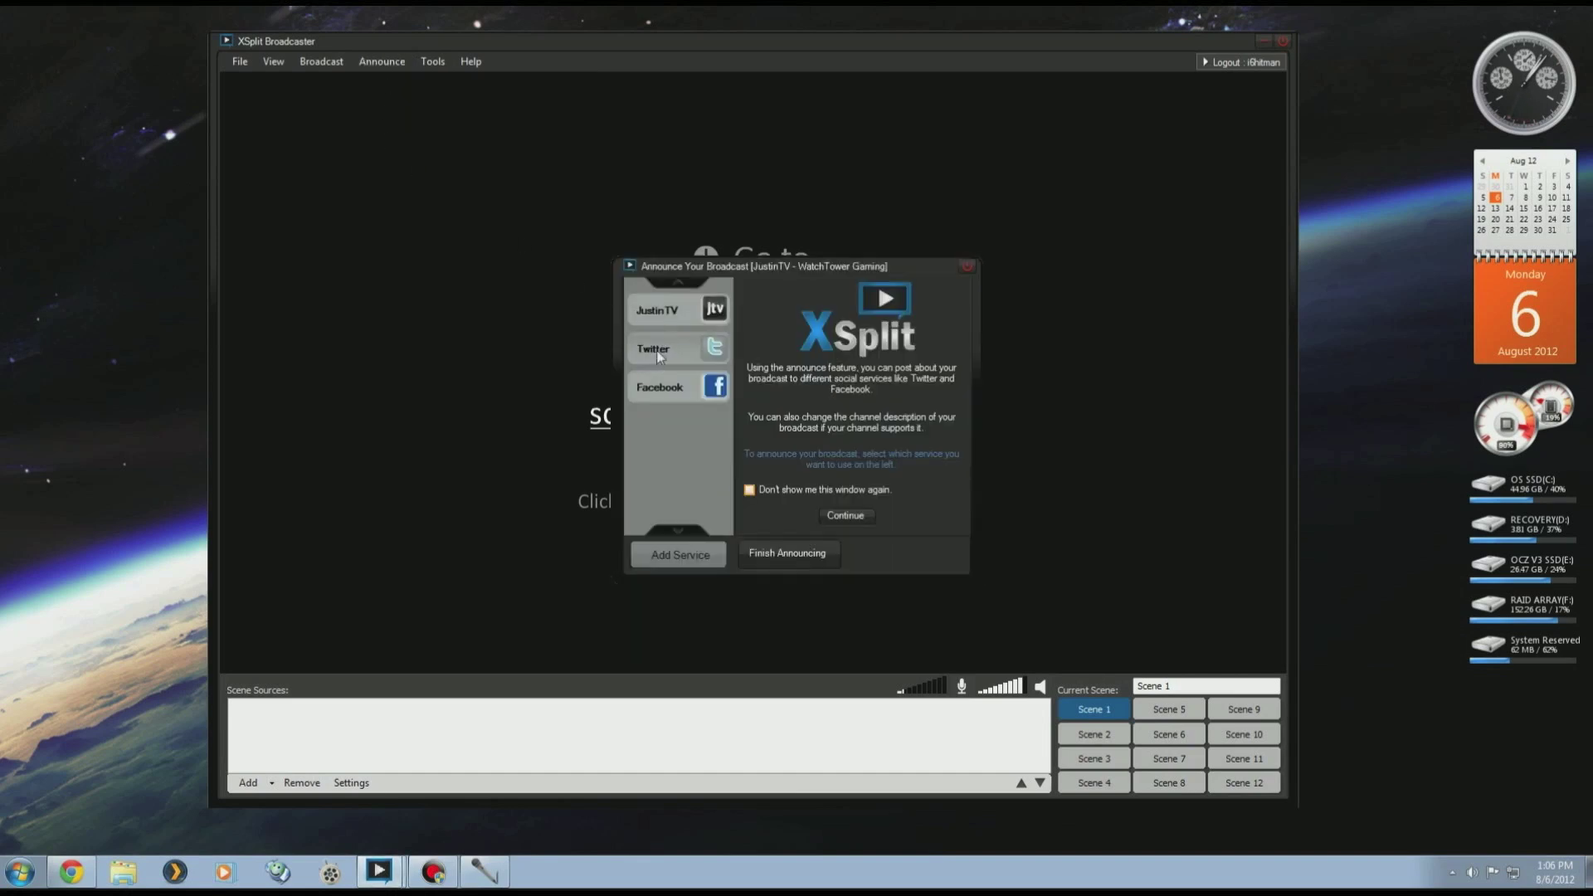
{"action": "left_click", "coordinate": [675, 361]}
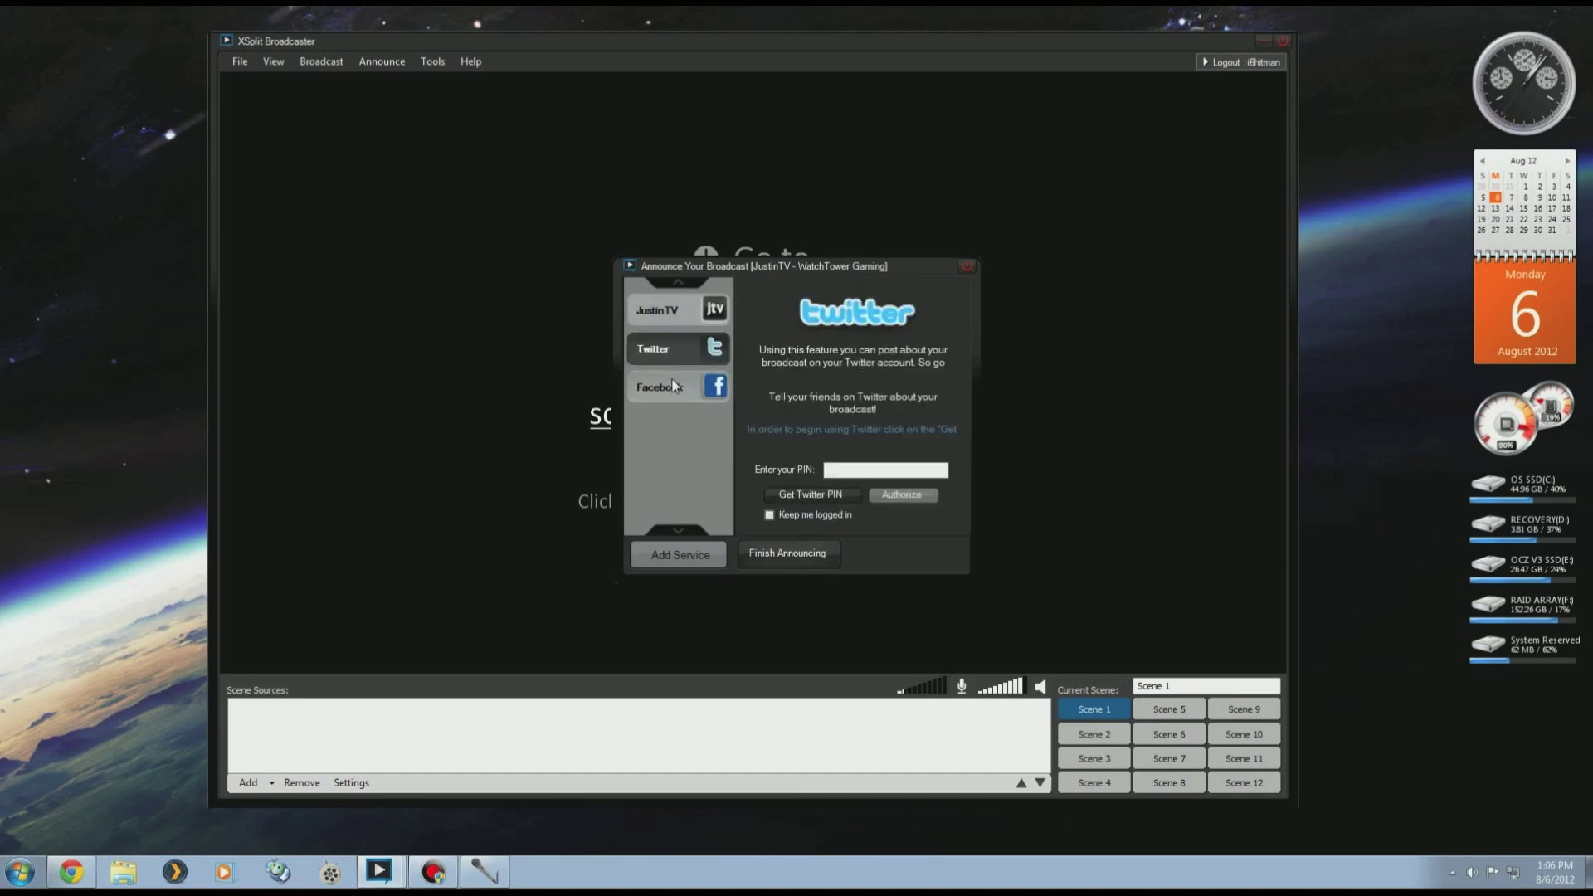
{"action": "left_click", "coordinate": [675, 386]}
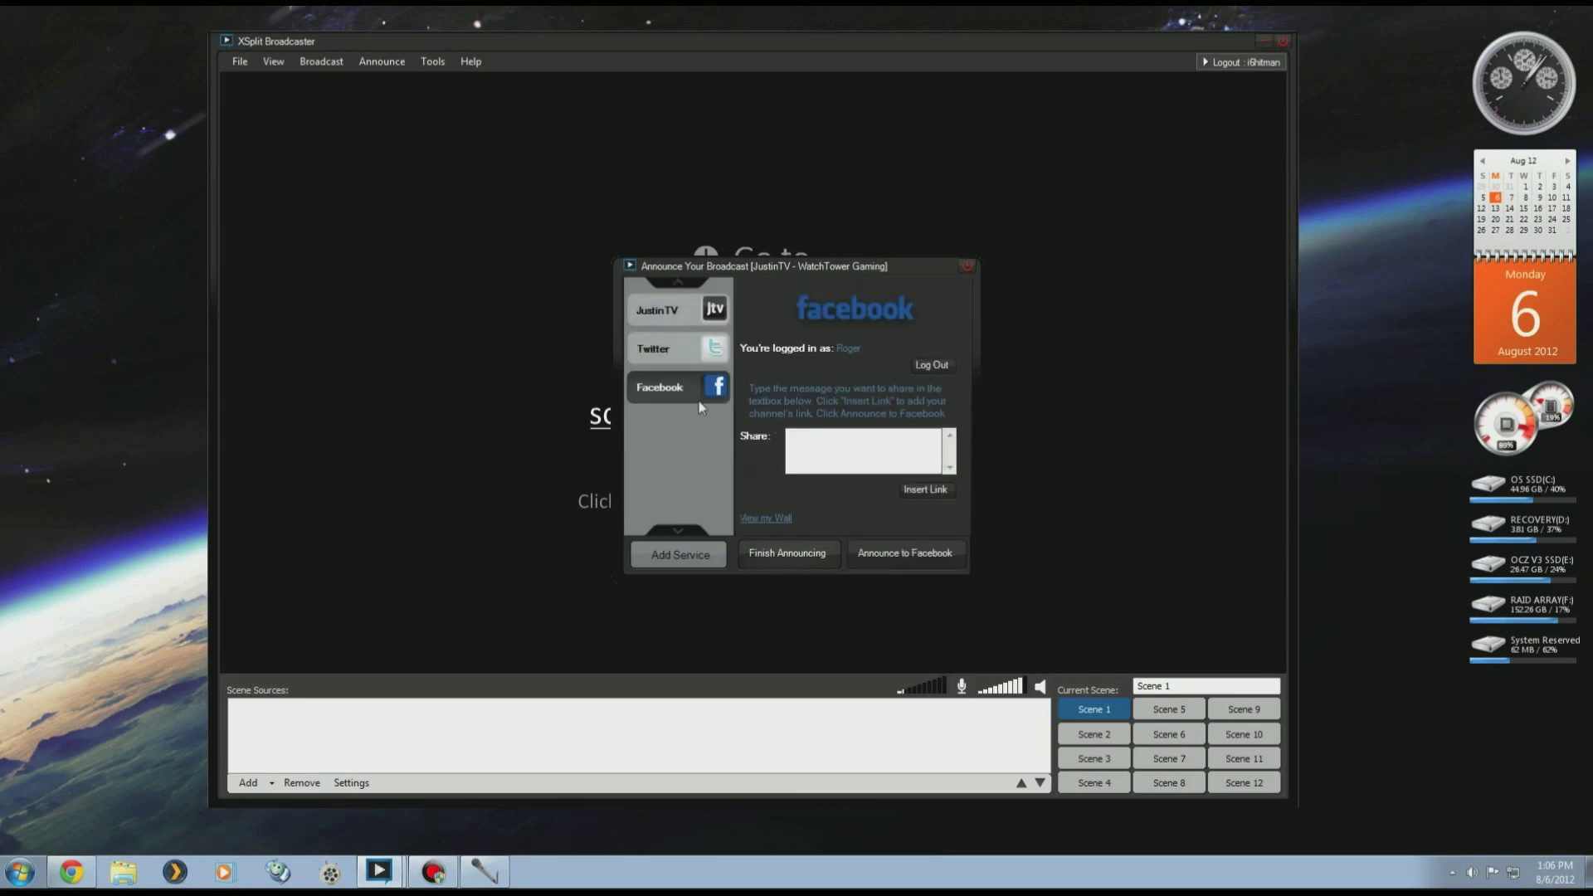
{"action": "left_click", "coordinate": [676, 310]}
{"action": "left_click", "coordinate": [966, 265]}
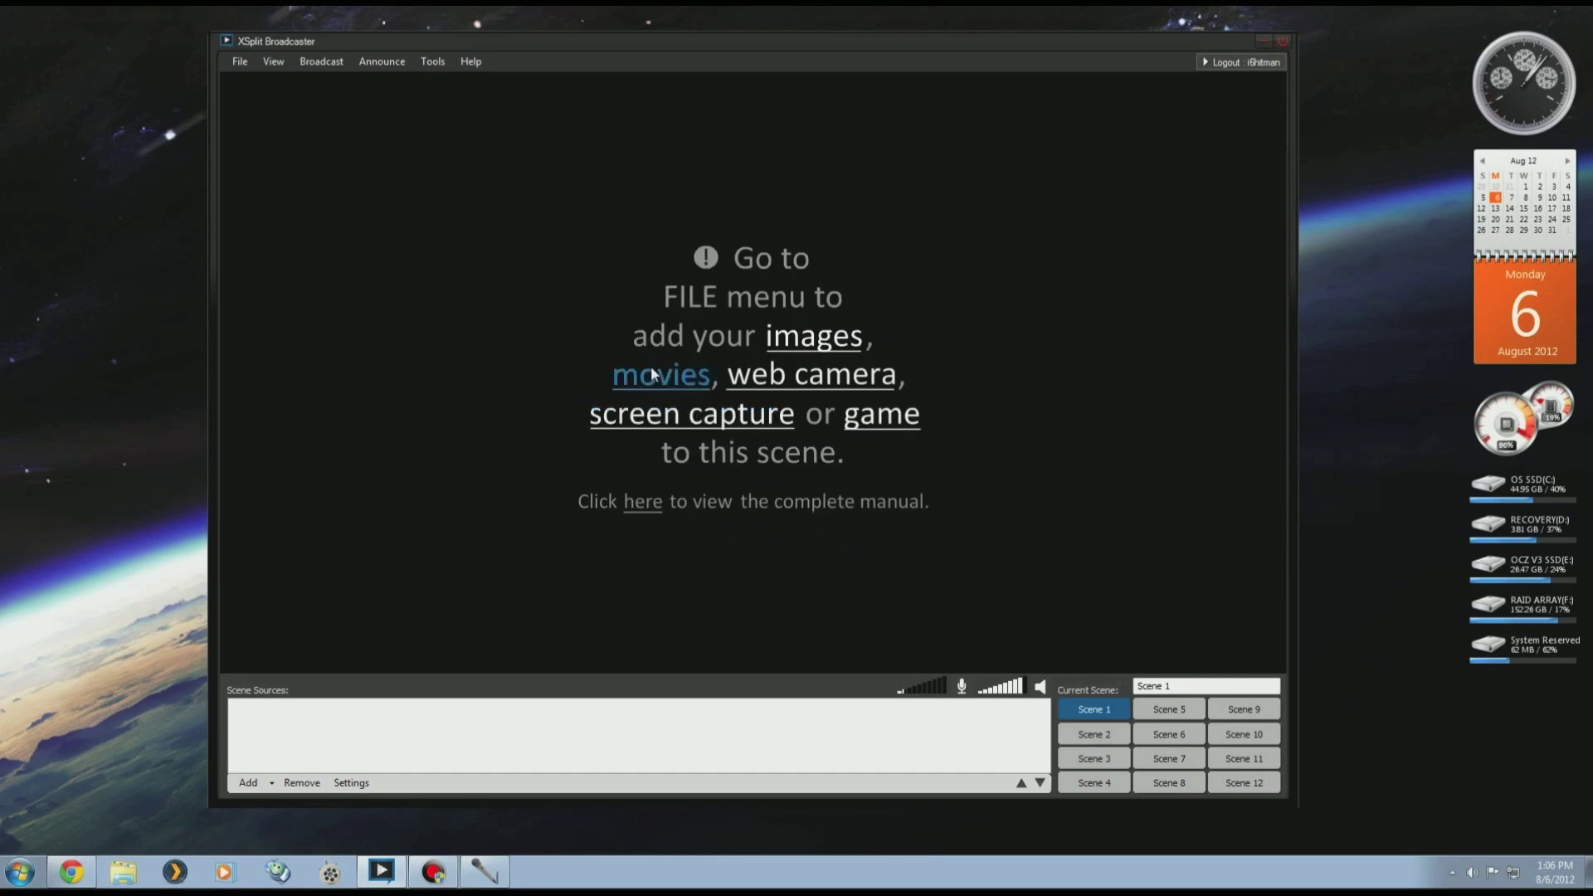
{"action": "left_click", "coordinate": [269, 786]}
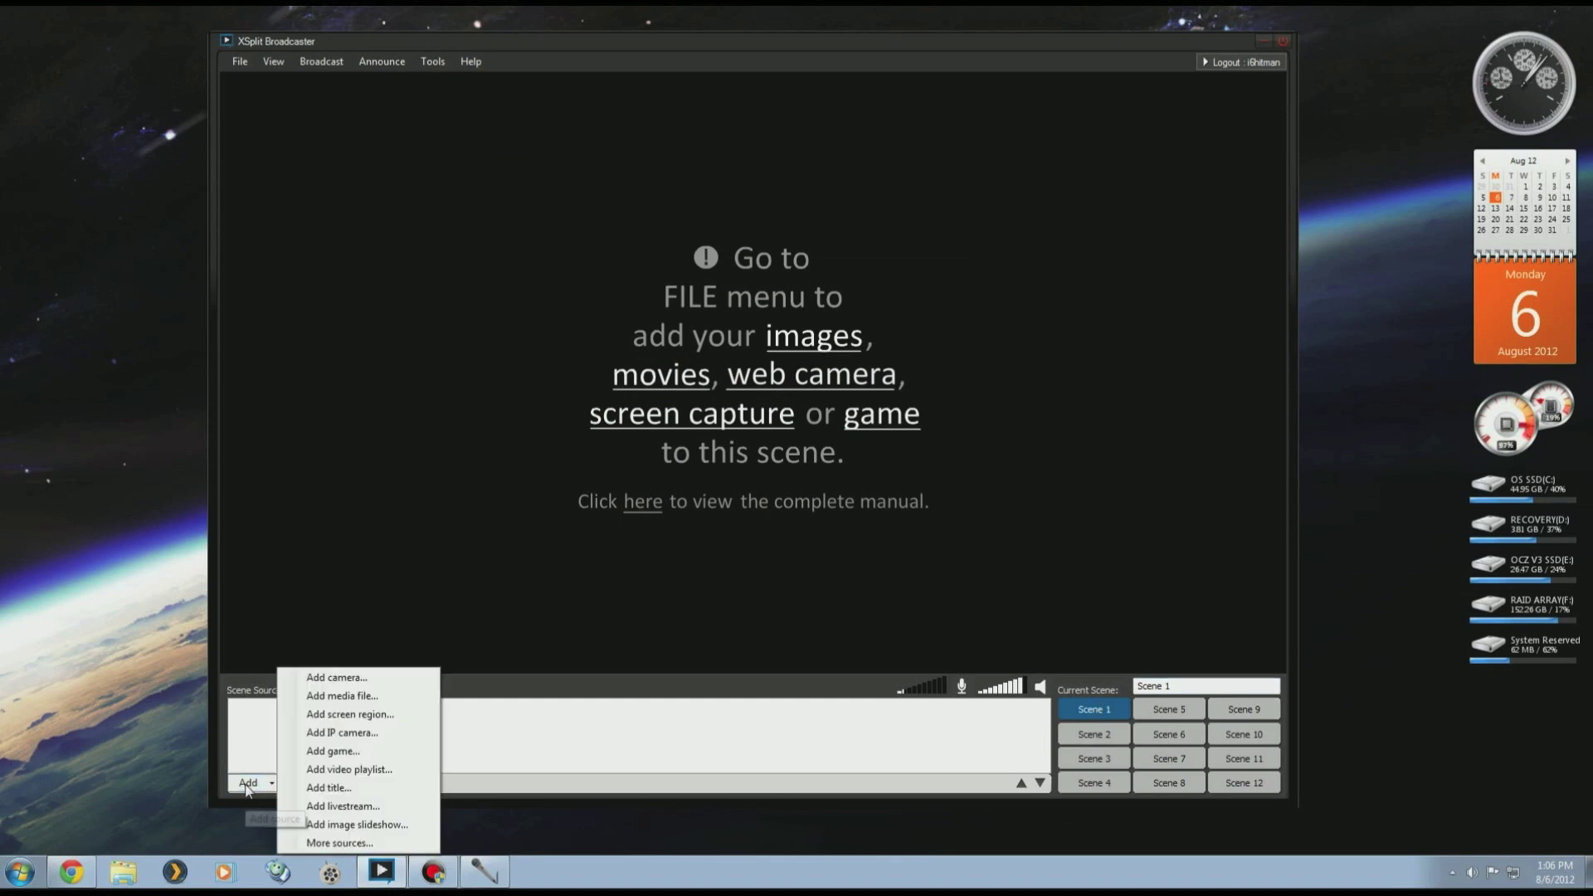
Add Decklink Video Capture (2) to the scene and look over its Color and Position settings.
{"action": "left_click", "coordinate": [334, 681]}
{"action": "left_click", "coordinate": [336, 138]}
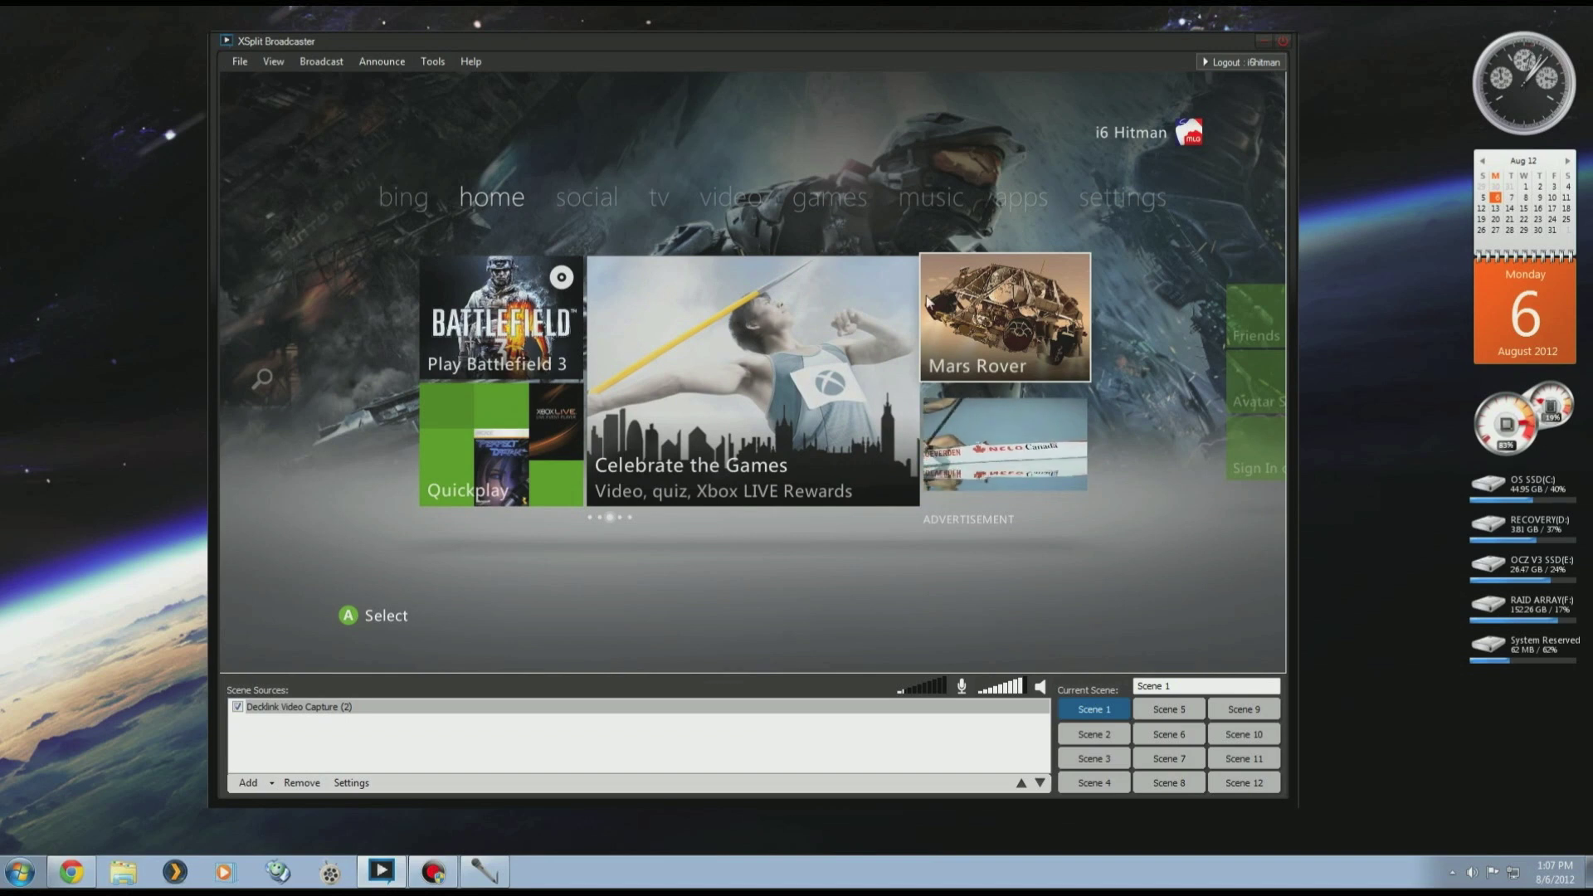
{"action": "right_click", "coordinate": [707, 292]}
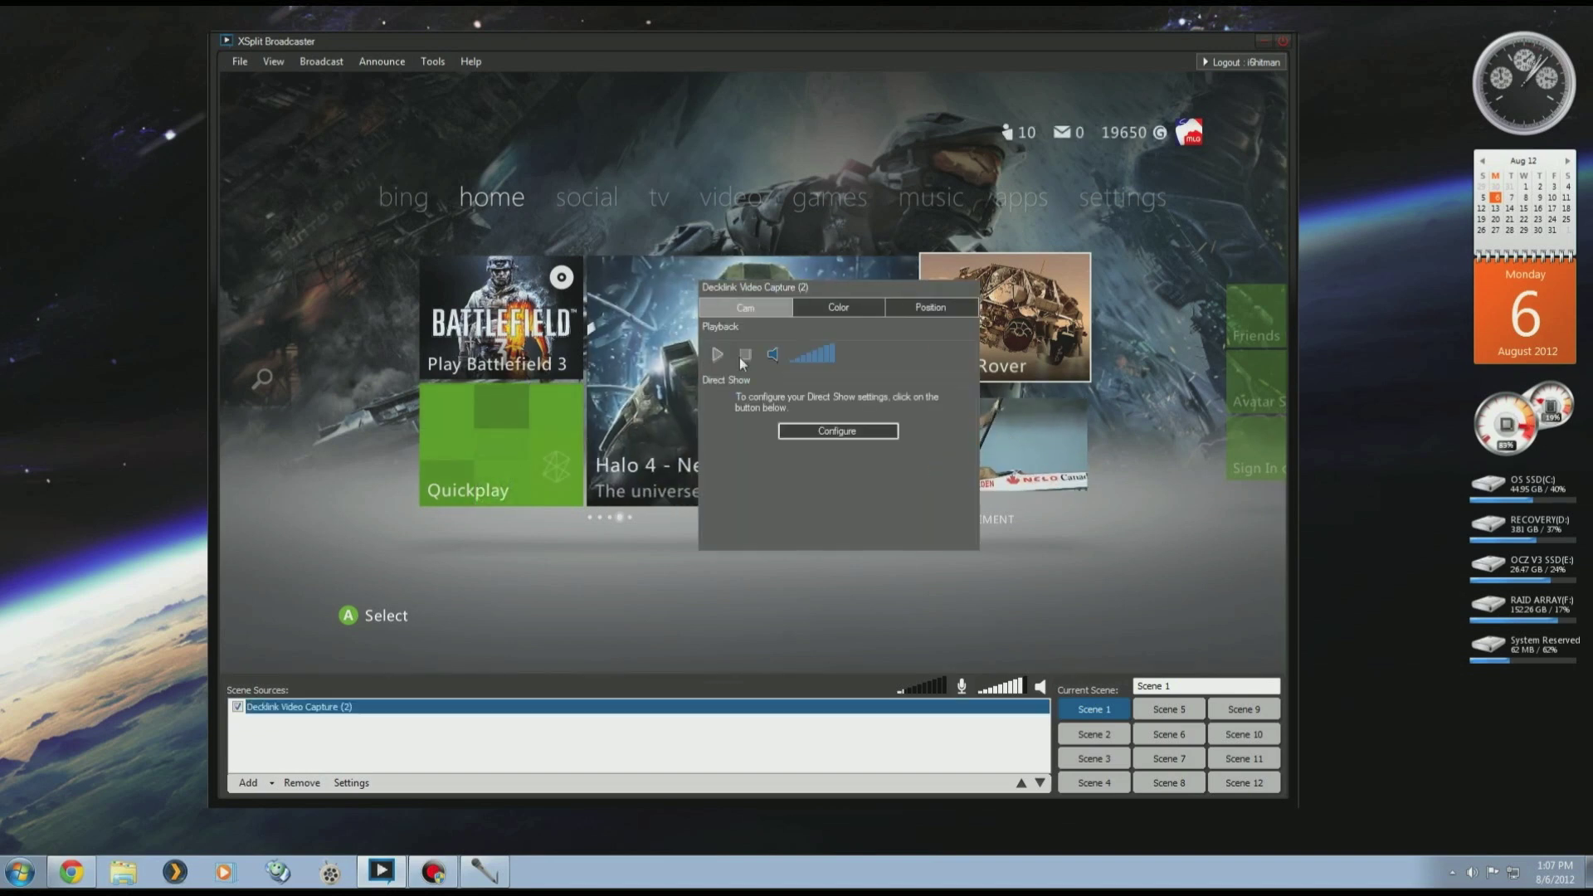
{"action": "left_click", "coordinate": [840, 308]}
{"action": "left_click", "coordinate": [940, 310]}
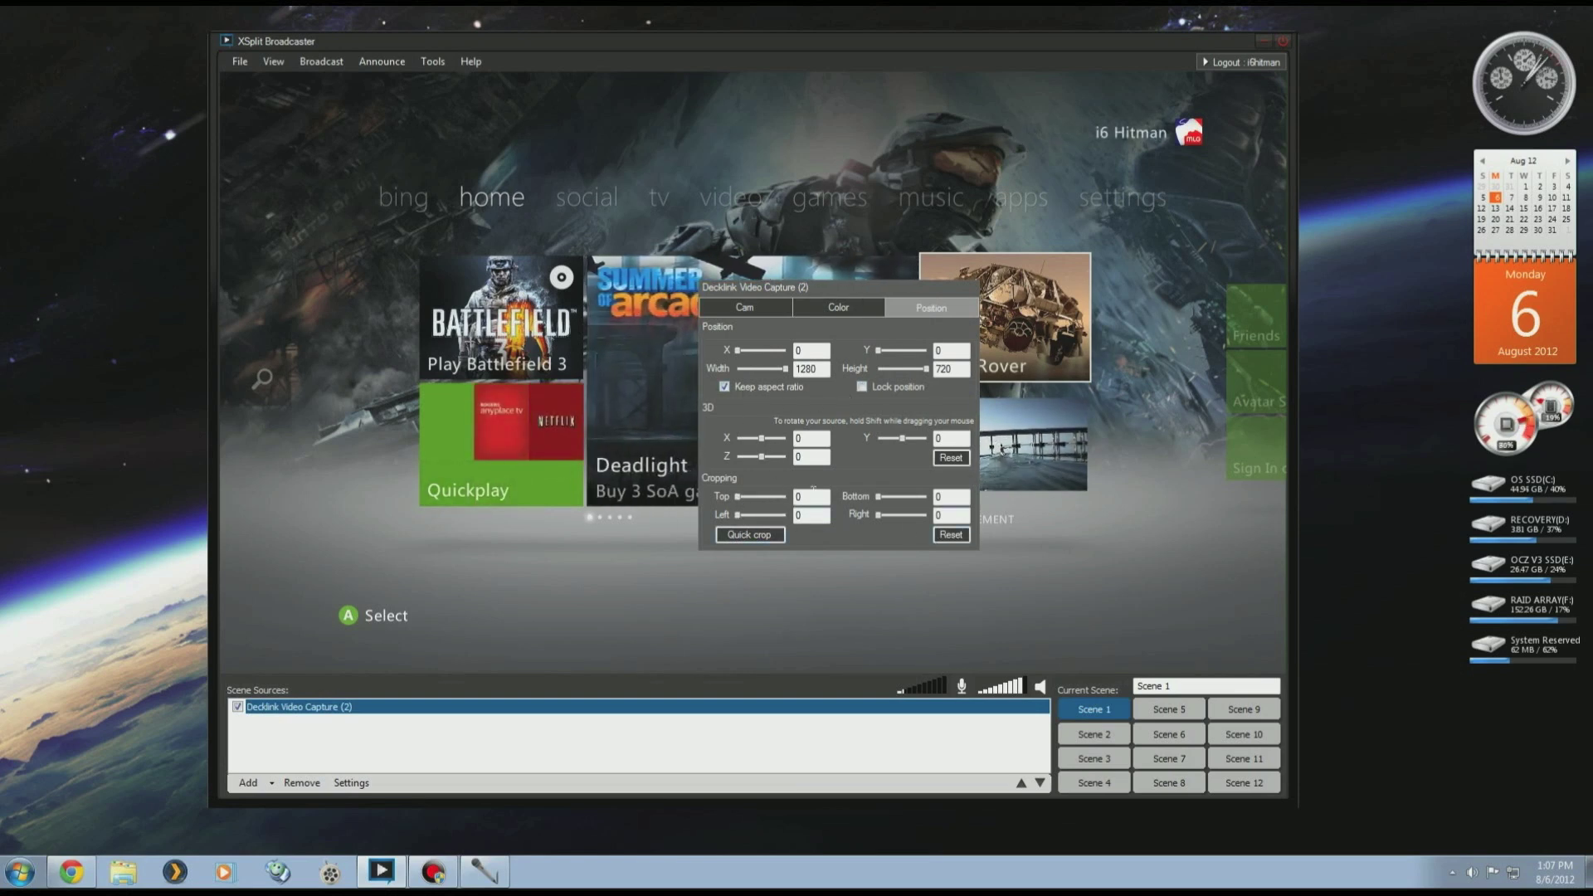
{"action": "left_click", "coordinate": [833, 302]}
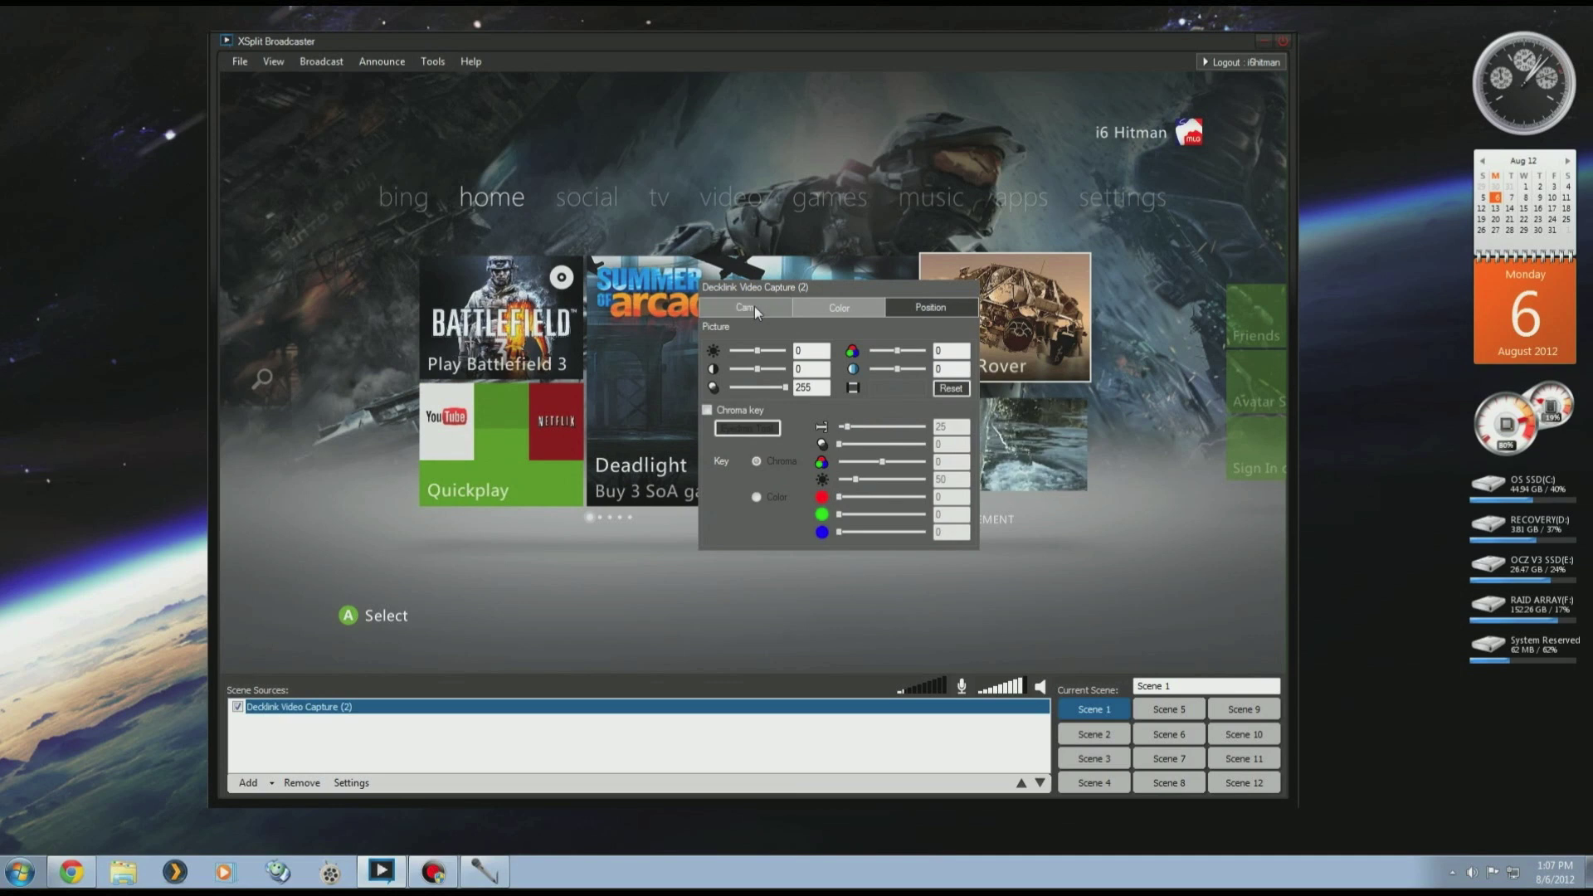
{"action": "left_click", "coordinate": [754, 306]}
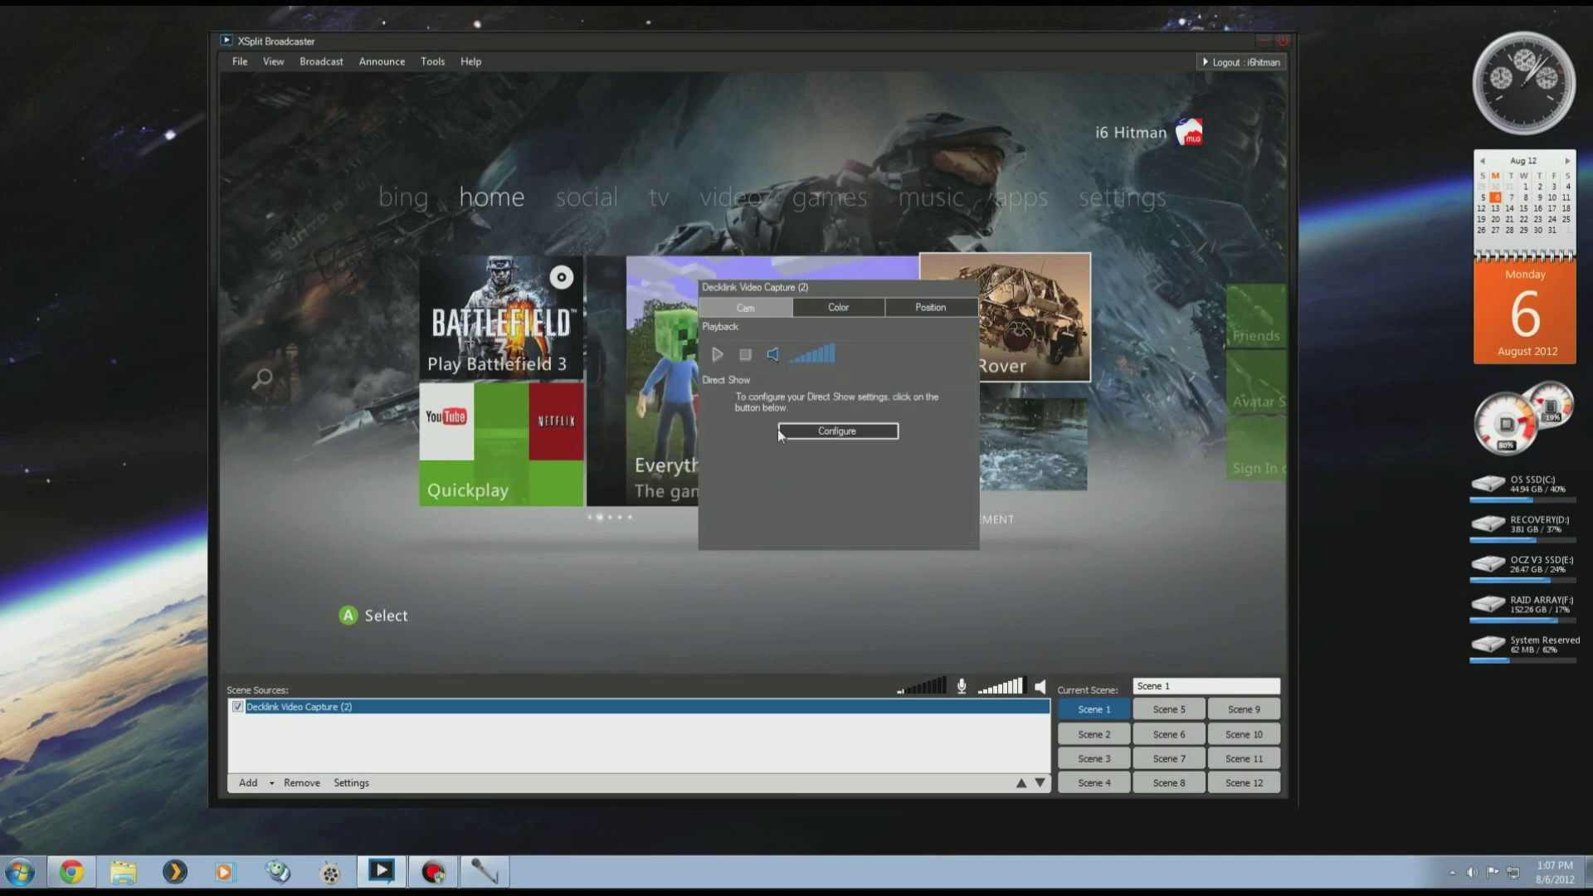
Check the capture configuration, close the source settings, and rename the scene 'Xbox 1'.
{"action": "left_click", "coordinate": [825, 432]}
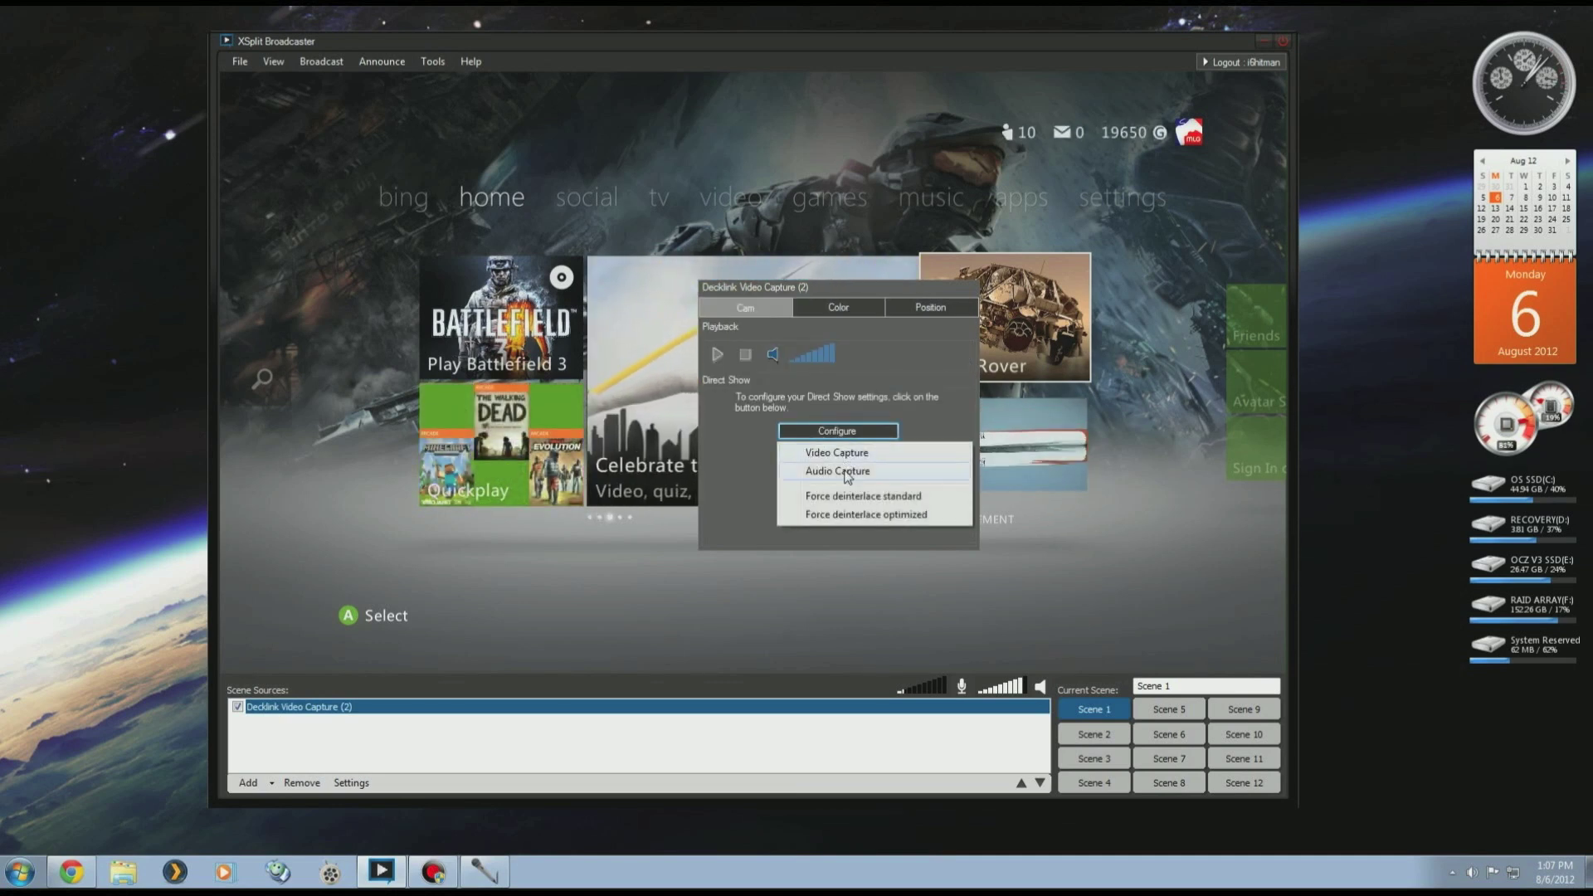
{"action": "left_click", "coordinate": [646, 611]}
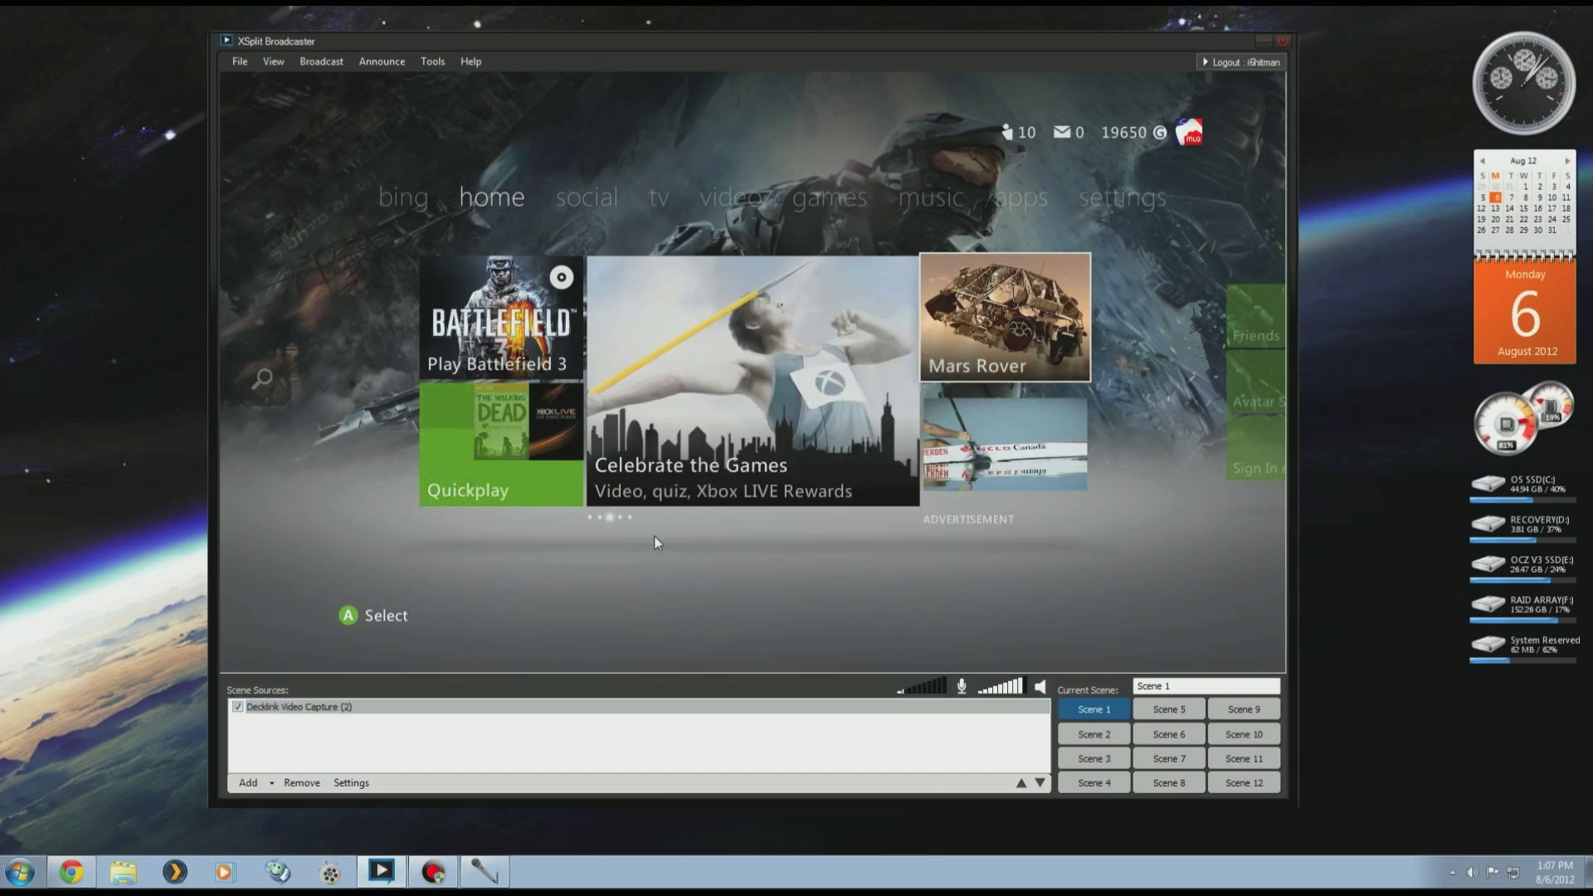
{"action": "type", "text": "Xb"}
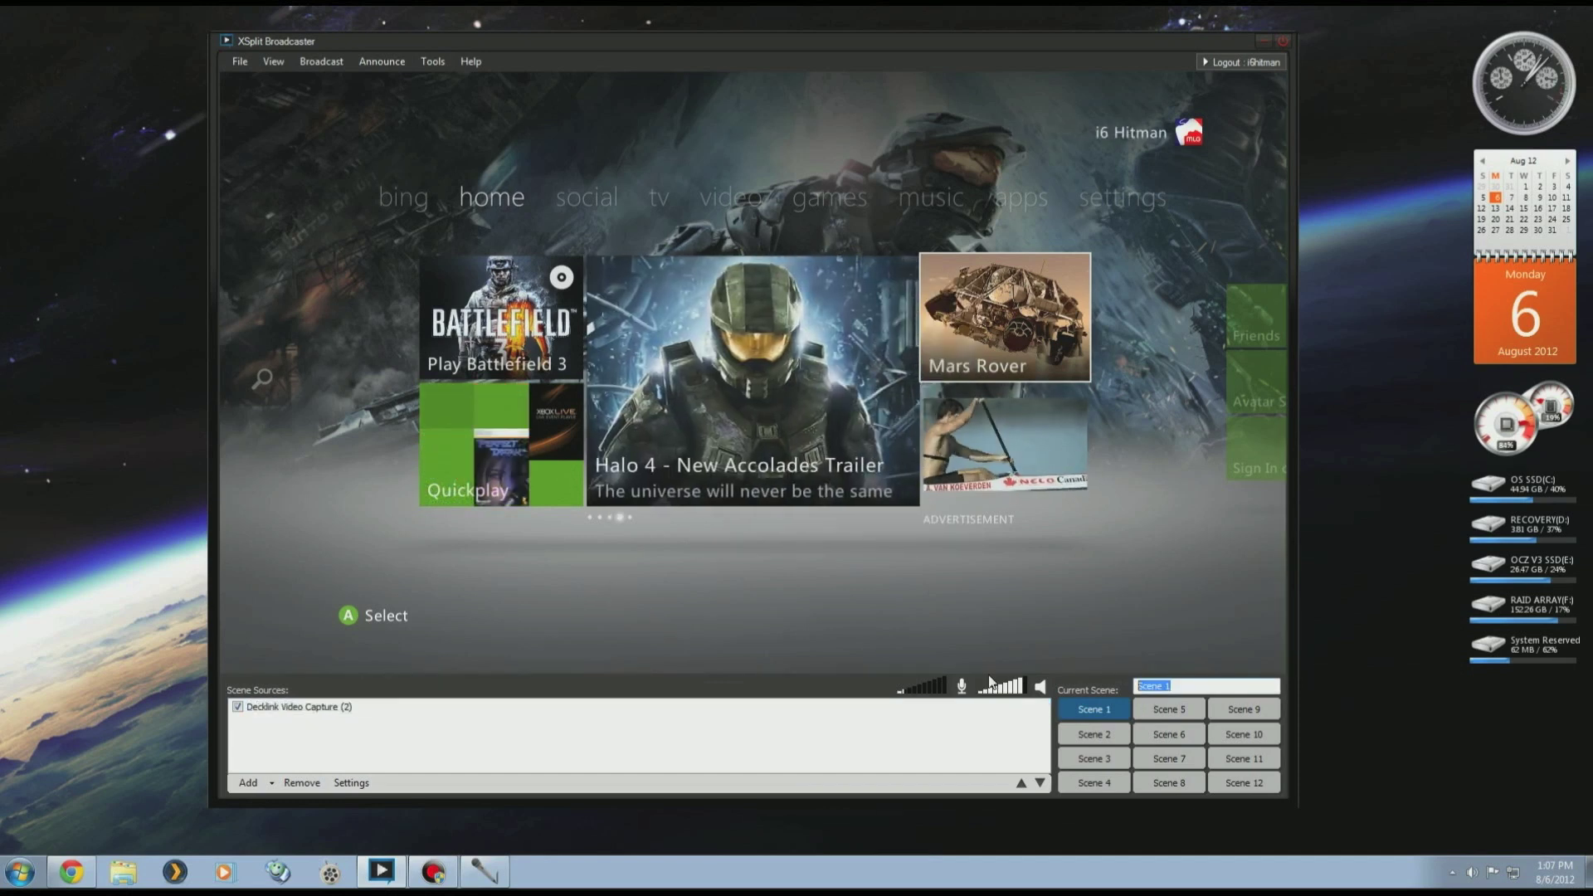
{"action": "type", "text": "ox 1"}
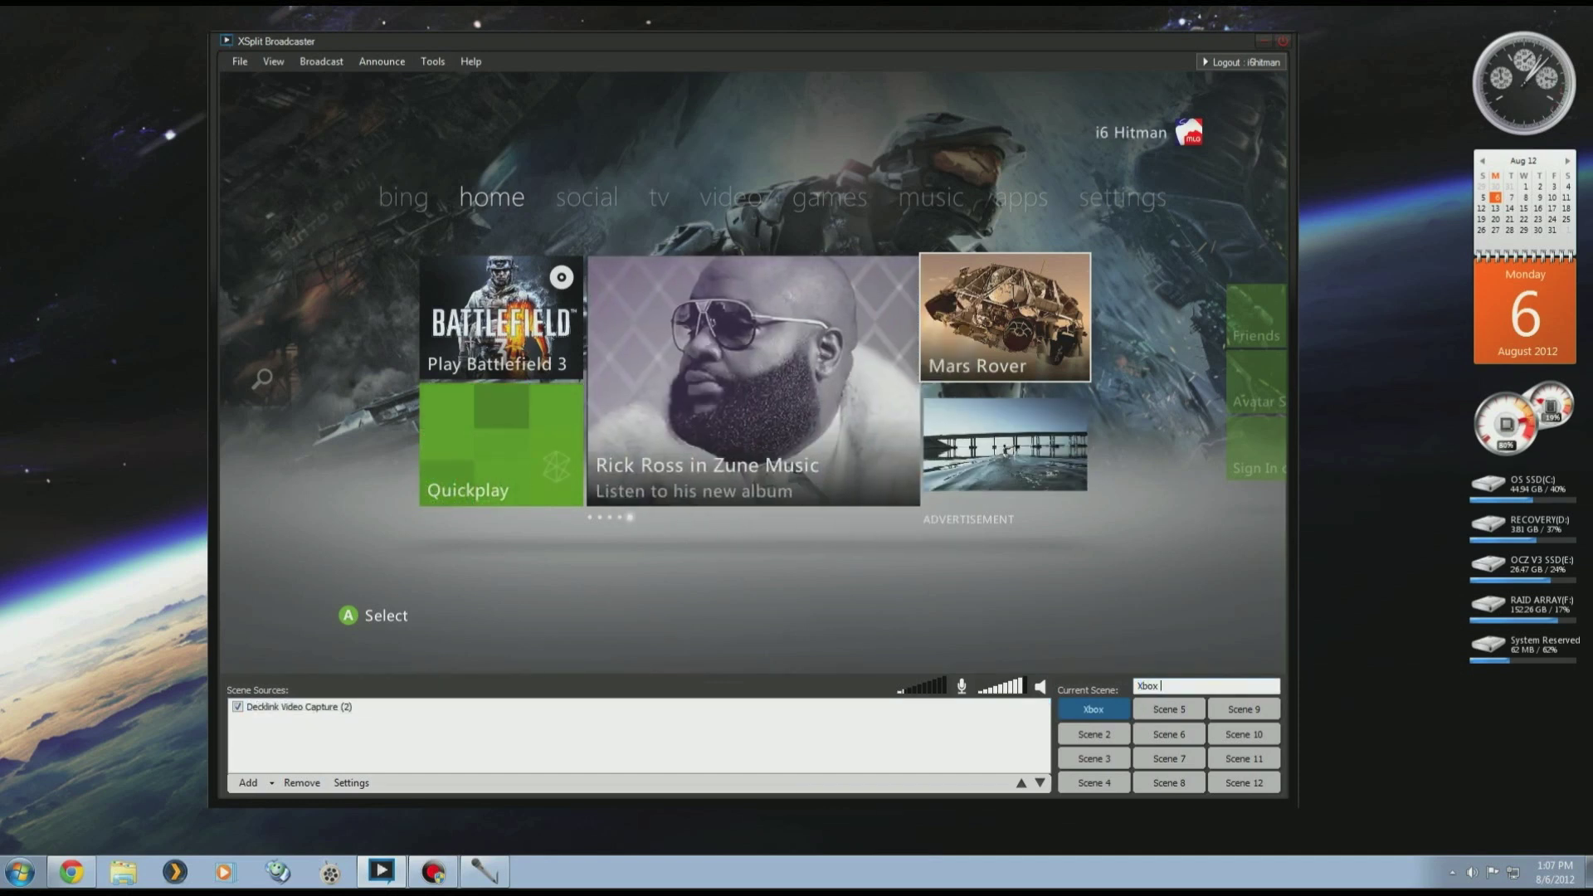
In Scene 5, add Blackmagic WDM Capture and rename the scene Xbox 2.
{"action": "left_click", "coordinate": [1162, 715]}
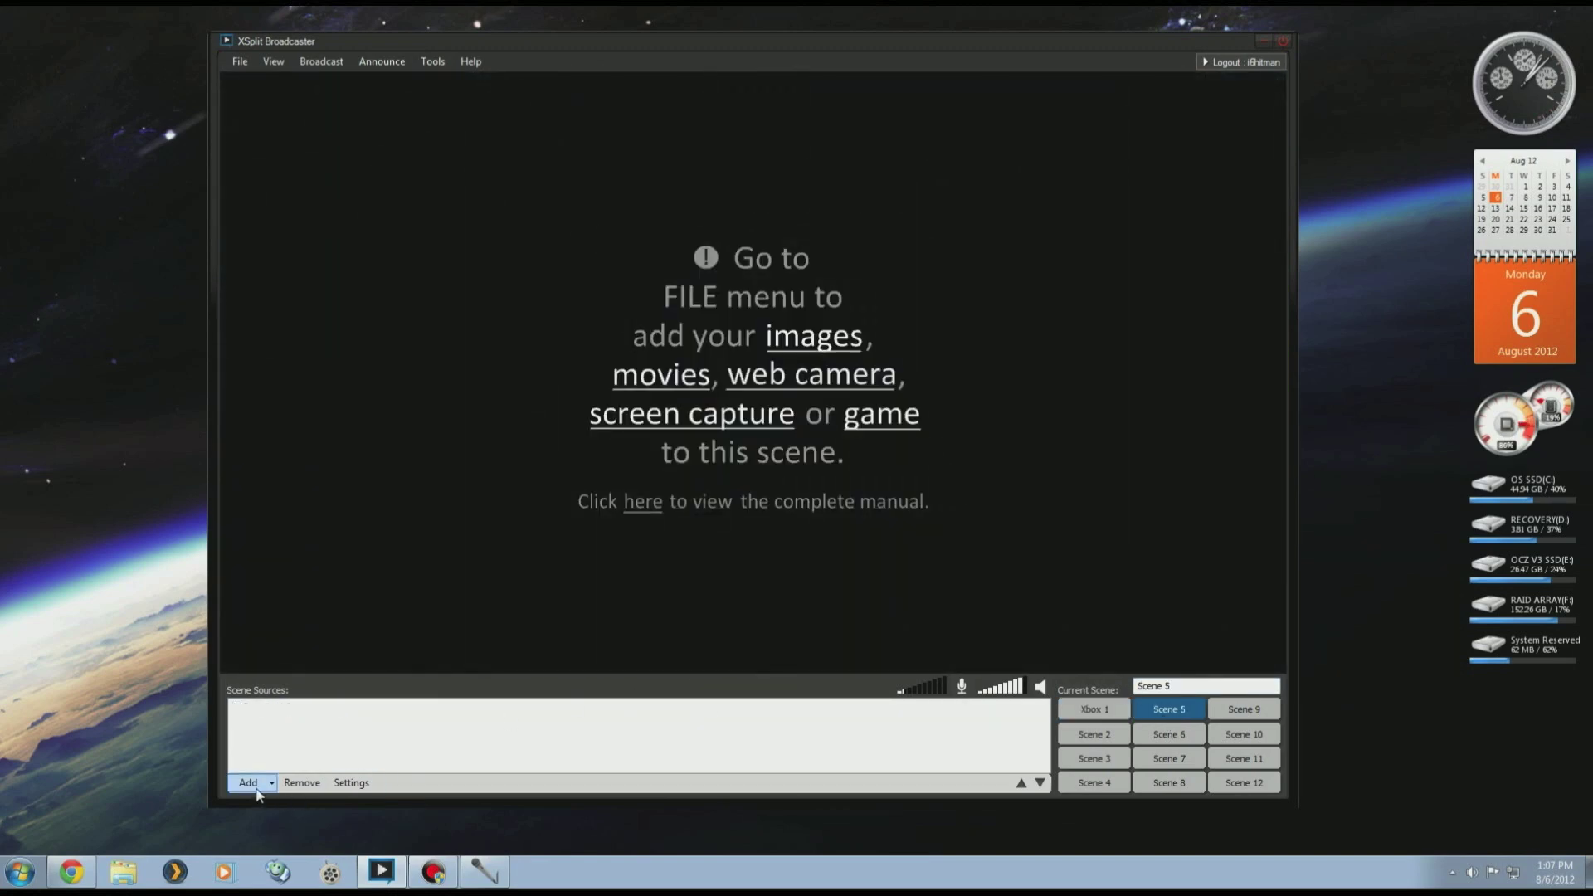
{"action": "left_click", "coordinate": [257, 795]}
{"action": "left_click", "coordinate": [346, 684]}
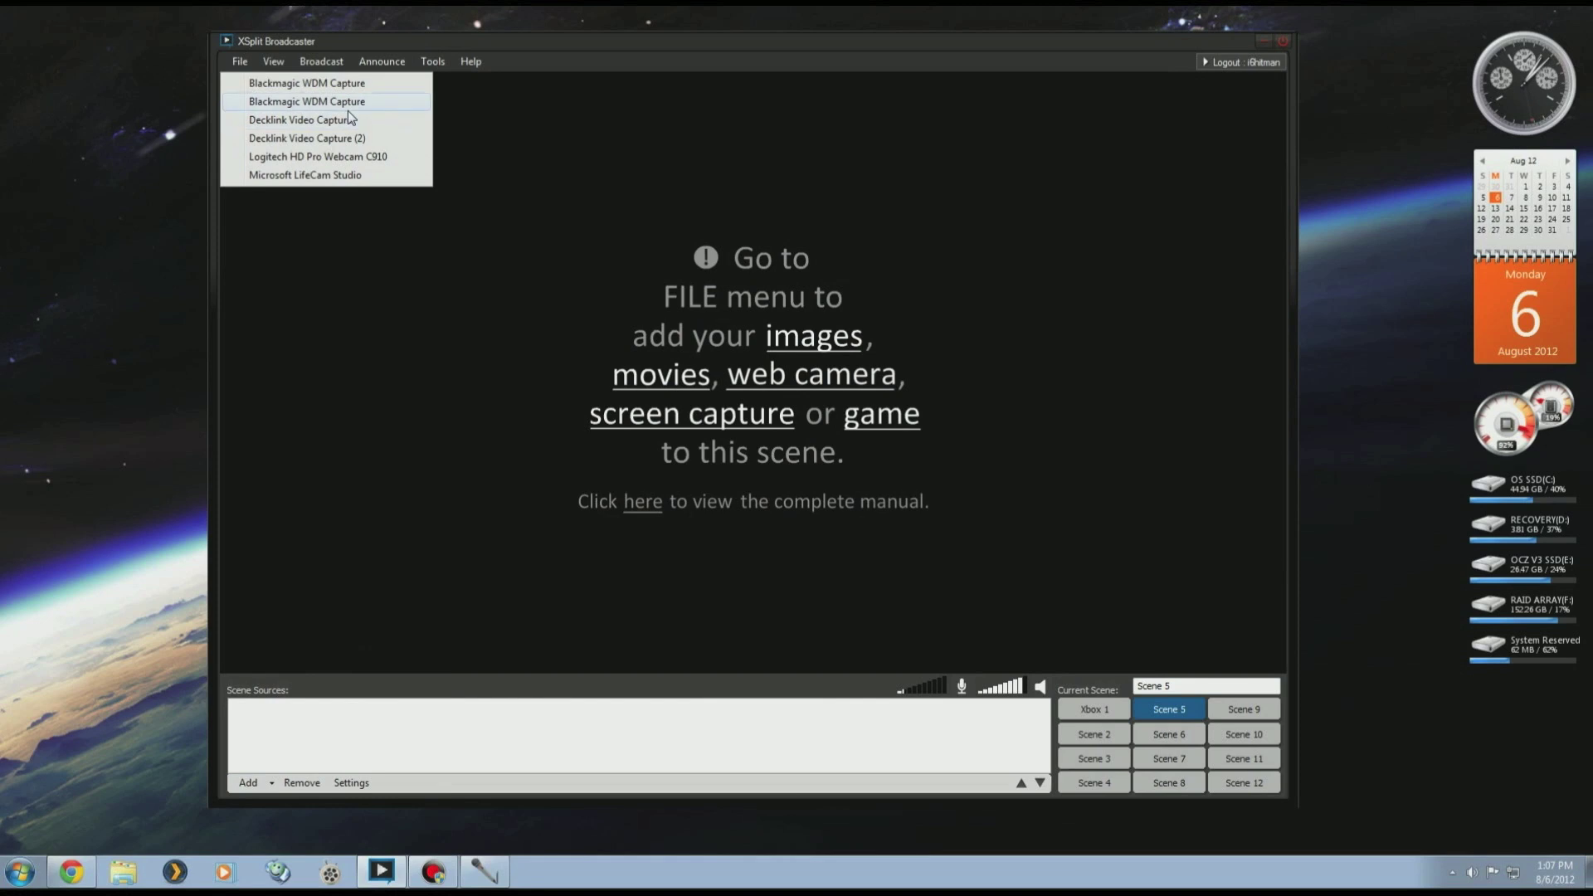
{"action": "left_click", "coordinate": [355, 86]}
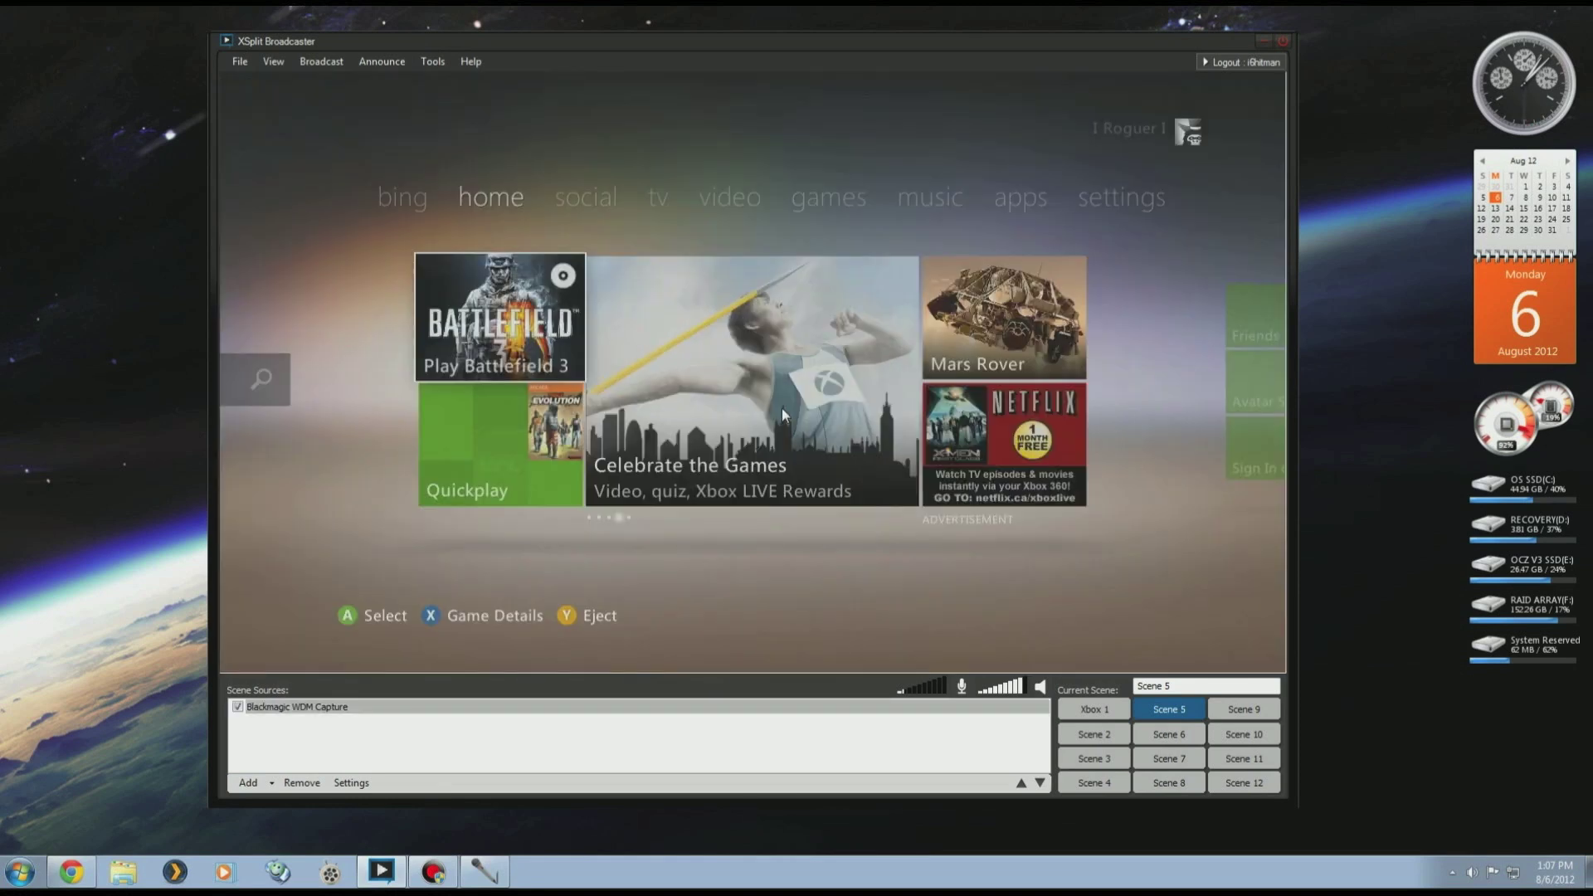
{"action": "left_click", "coordinate": [1178, 685]}
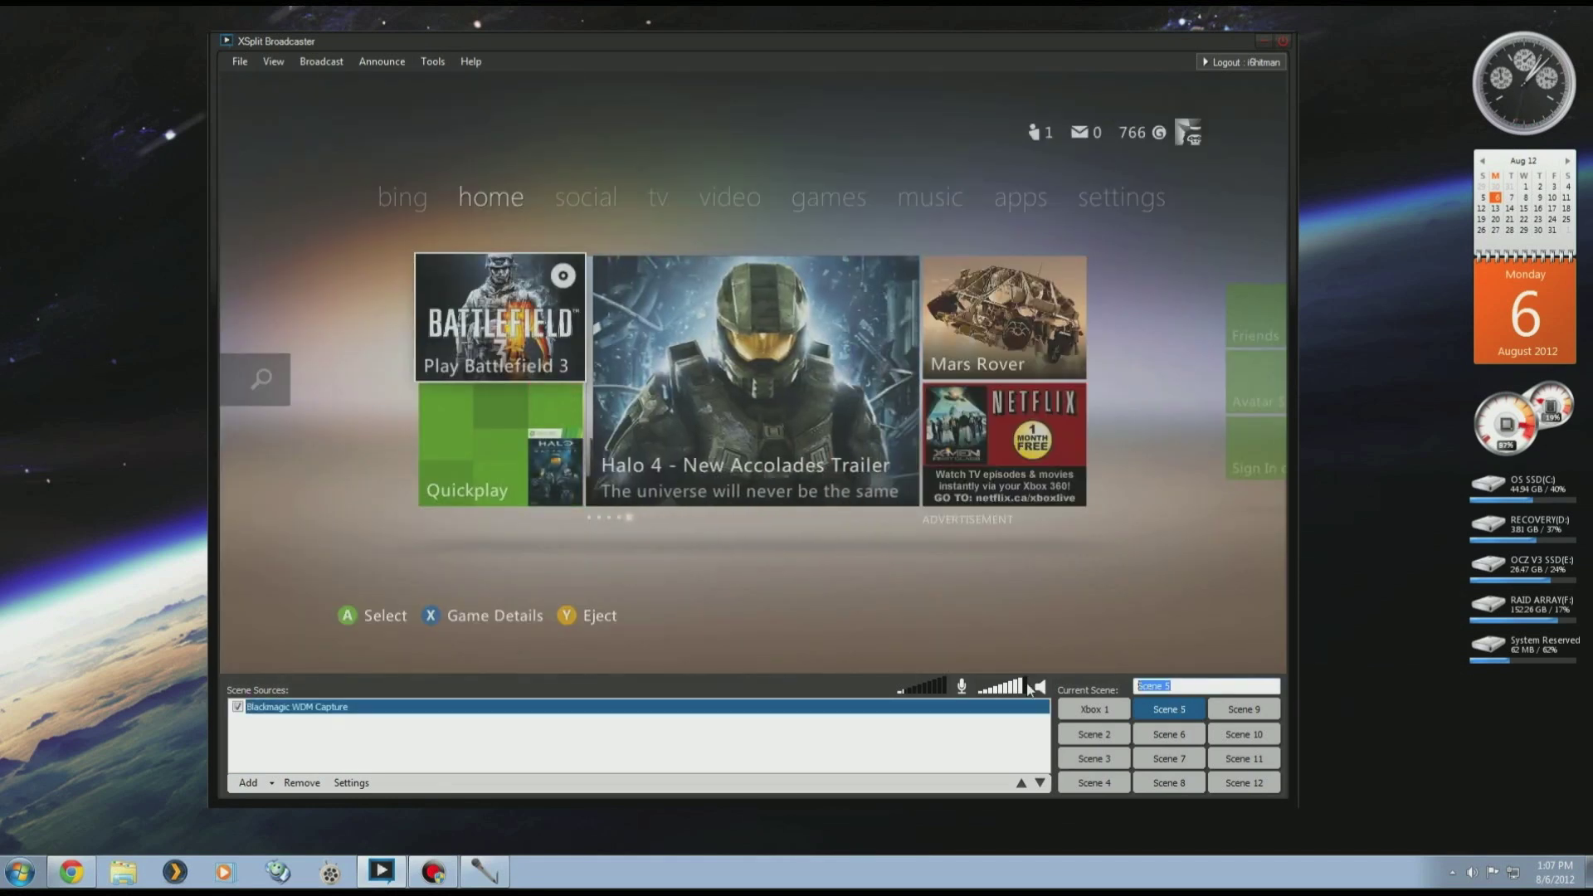
{"action": "type", "text": "Xbox 2"}
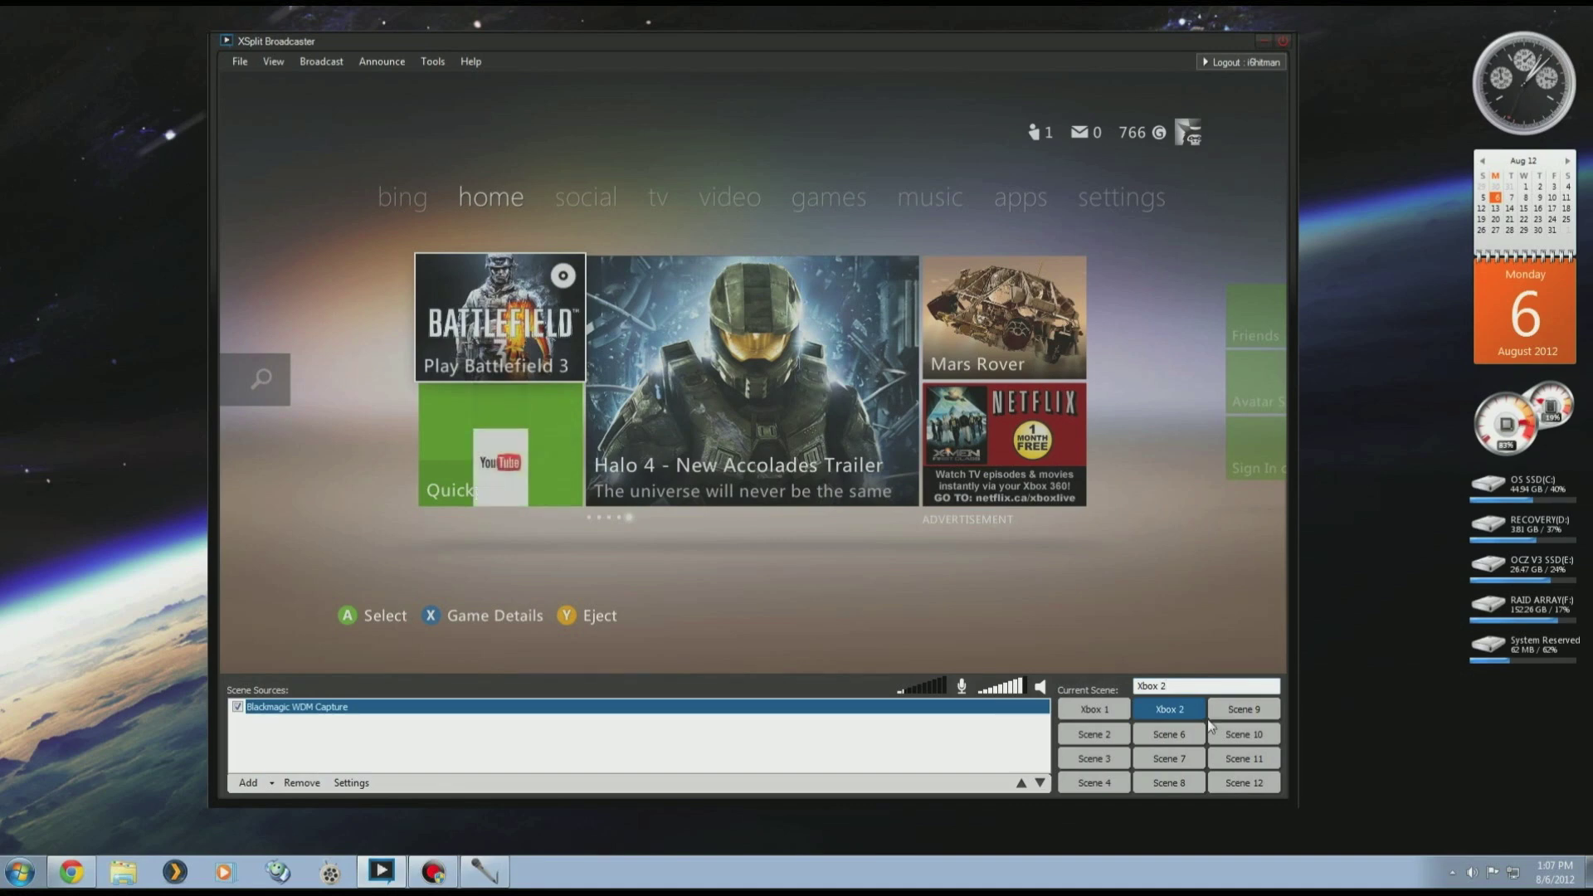
In Scene 9, add Decklink Video Capture (2) on the left half of the preview.
{"action": "left_click", "coordinate": [1243, 709]}
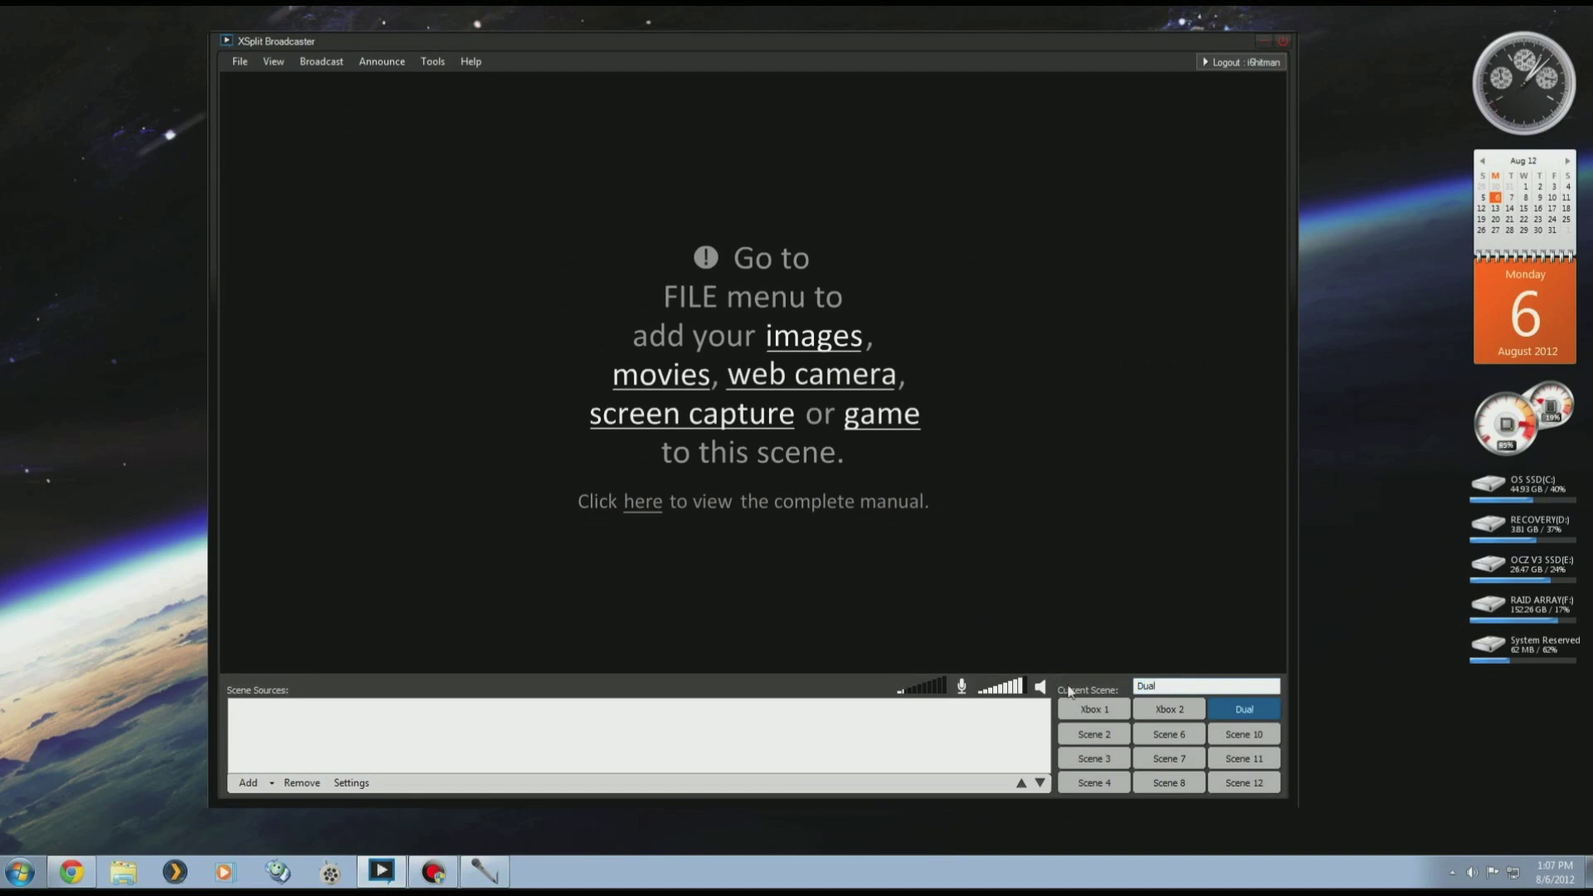
{"action": "left_click", "coordinate": [262, 785]}
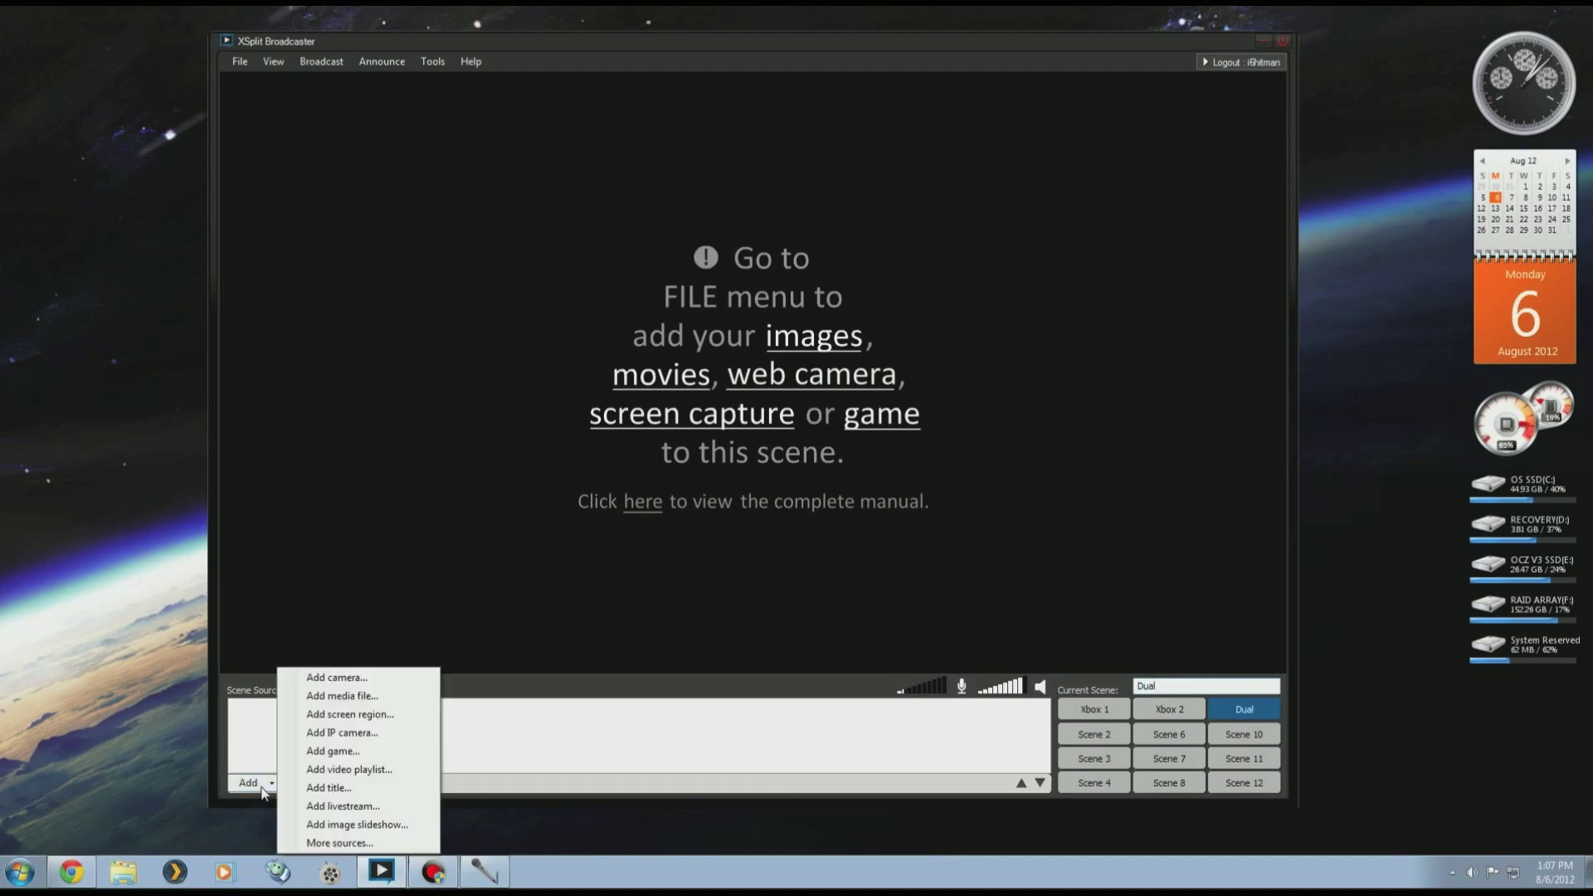
{"action": "left_click", "coordinate": [344, 677]}
{"action": "left_click", "coordinate": [361, 138]}
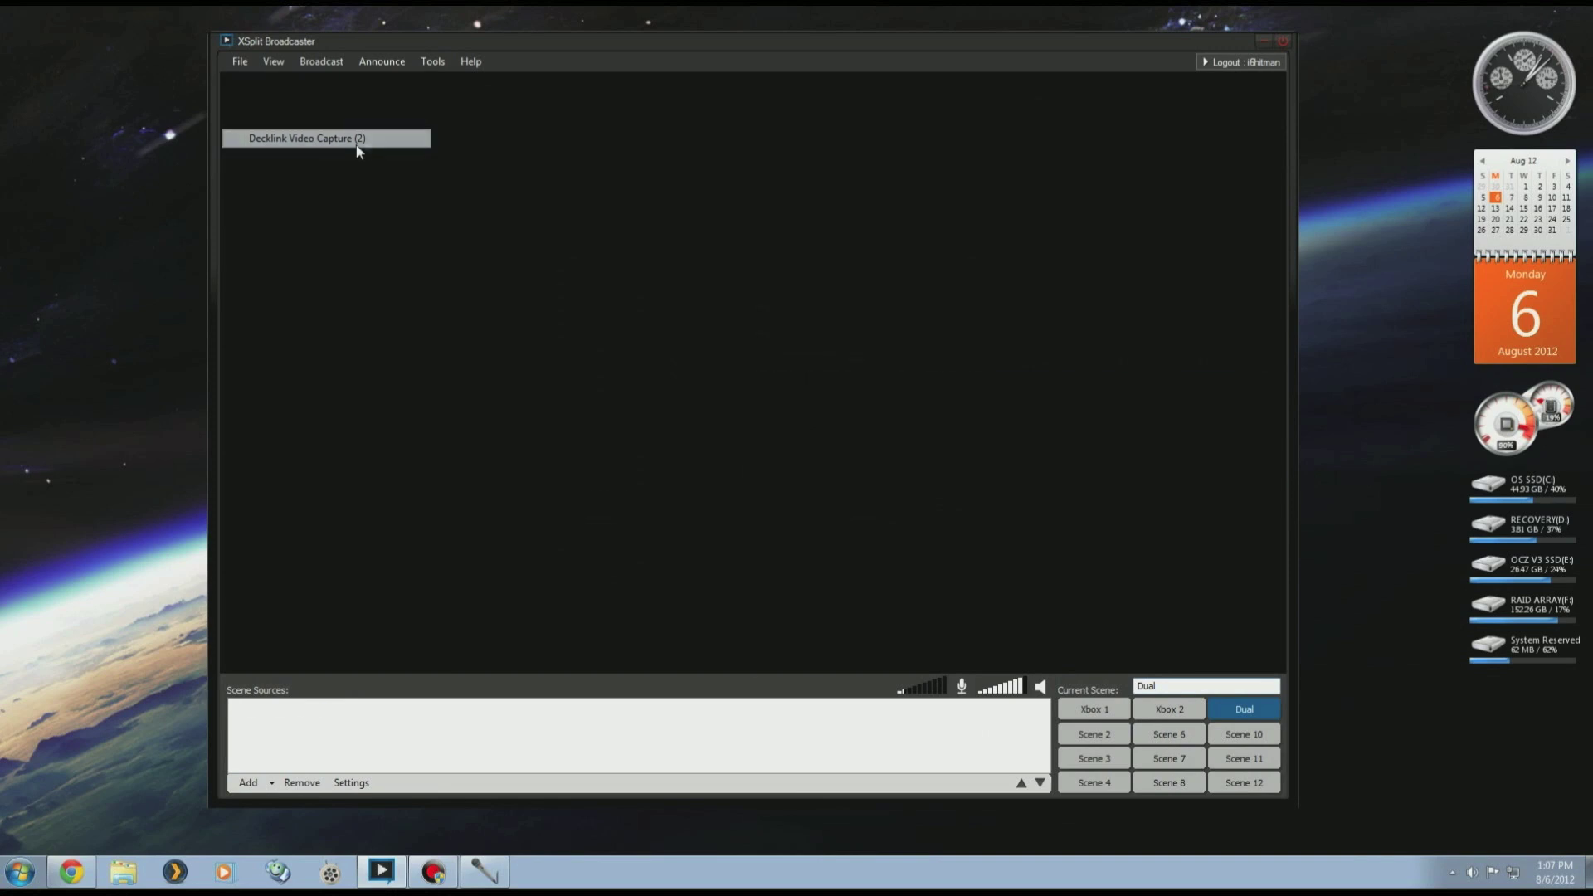
{"action": "left_click_drag", "start_coordinate": [897, 522], "coordinate": [367, 365]}
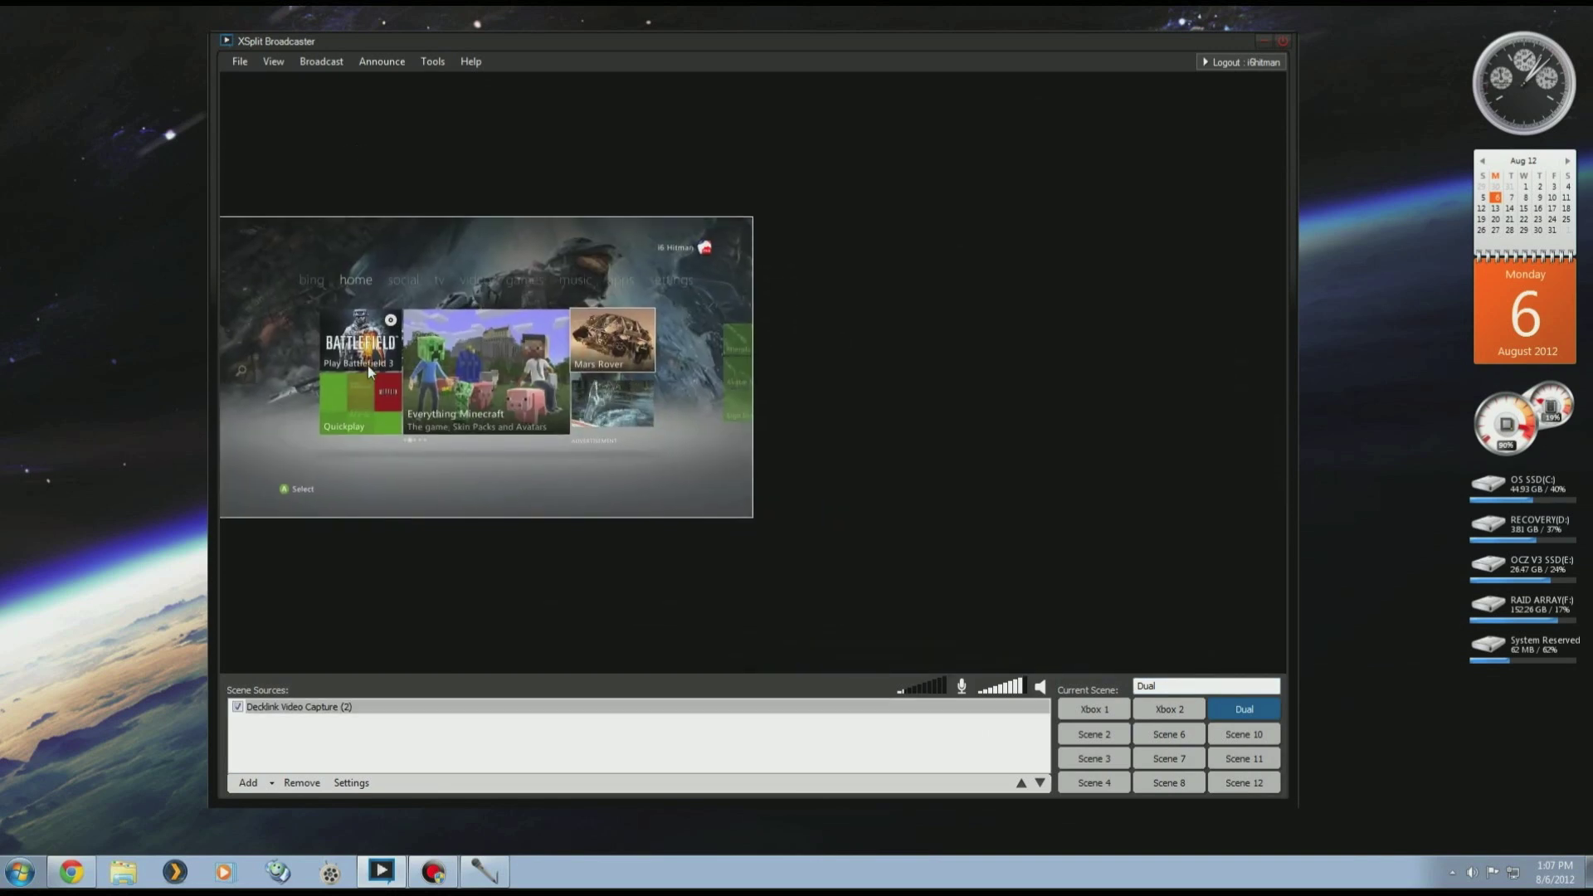
Add Blackmagic WDM Capture on the right half, then return to the Xbox 1 scene.
{"action": "left_click", "coordinate": [262, 783]}
{"action": "left_click", "coordinate": [344, 677]}
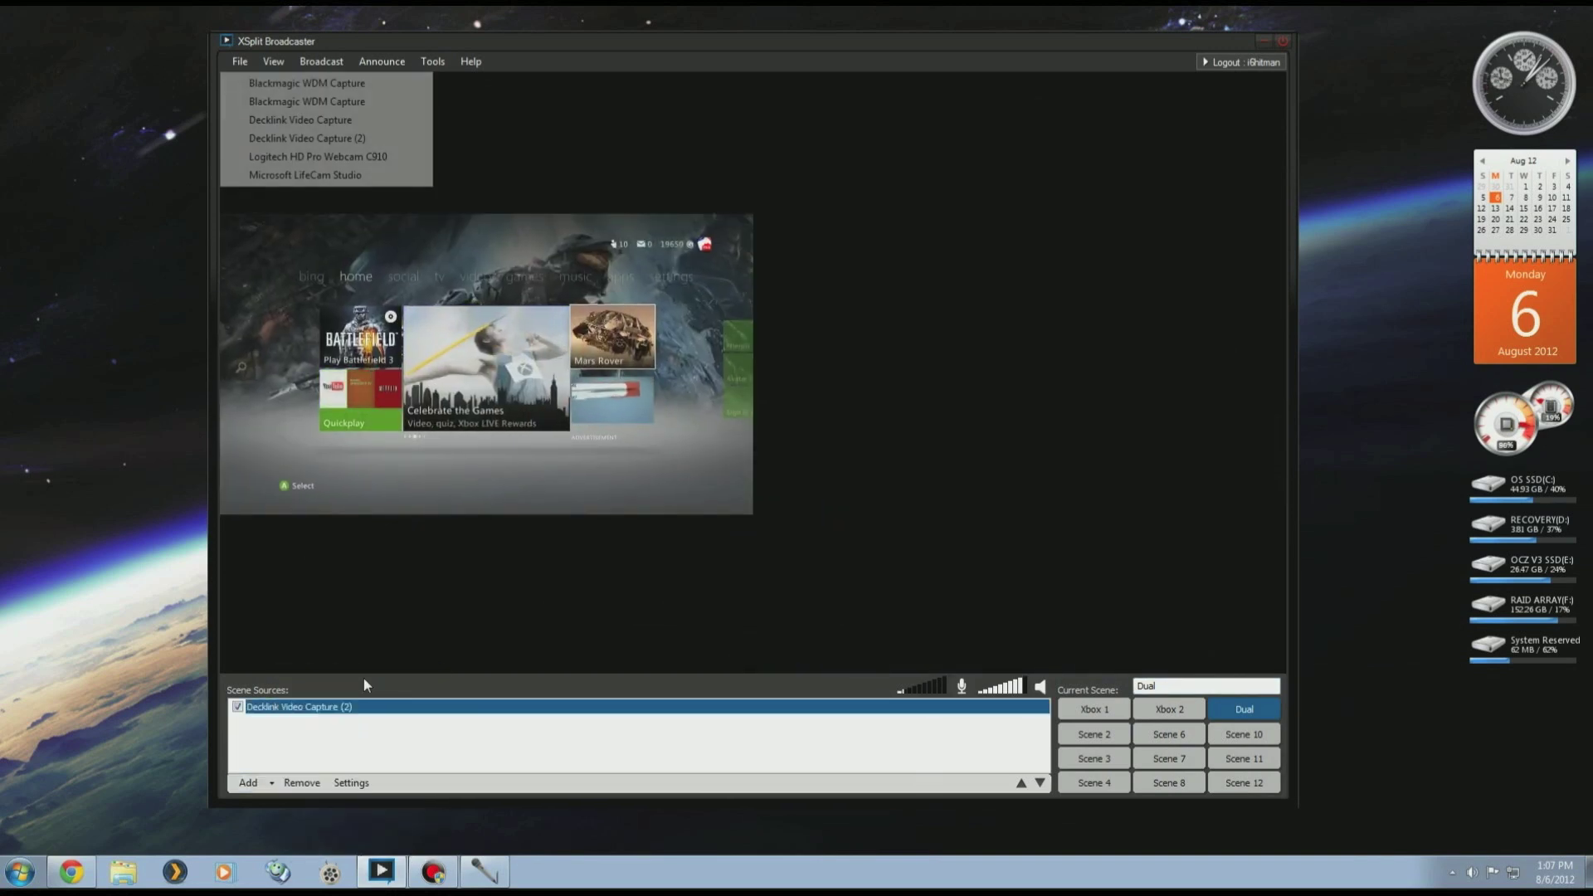
{"action": "left_click", "coordinate": [359, 88]}
{"action": "left_click_drag", "start_coordinate": [921, 430], "coordinate": [1228, 421]}
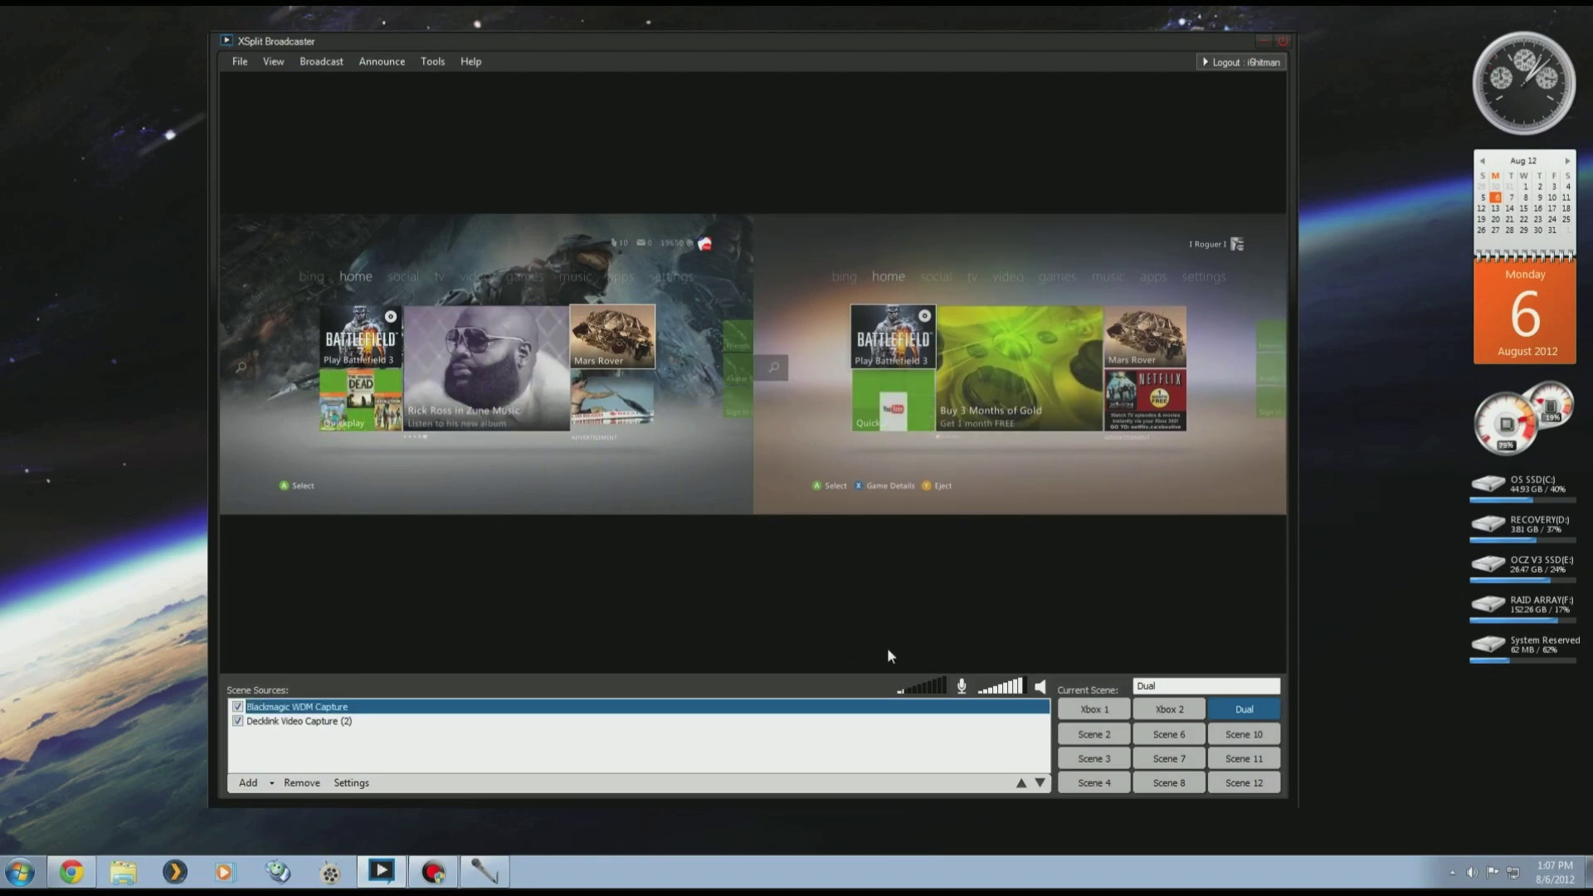
{"action": "left_click", "coordinate": [1072, 706]}
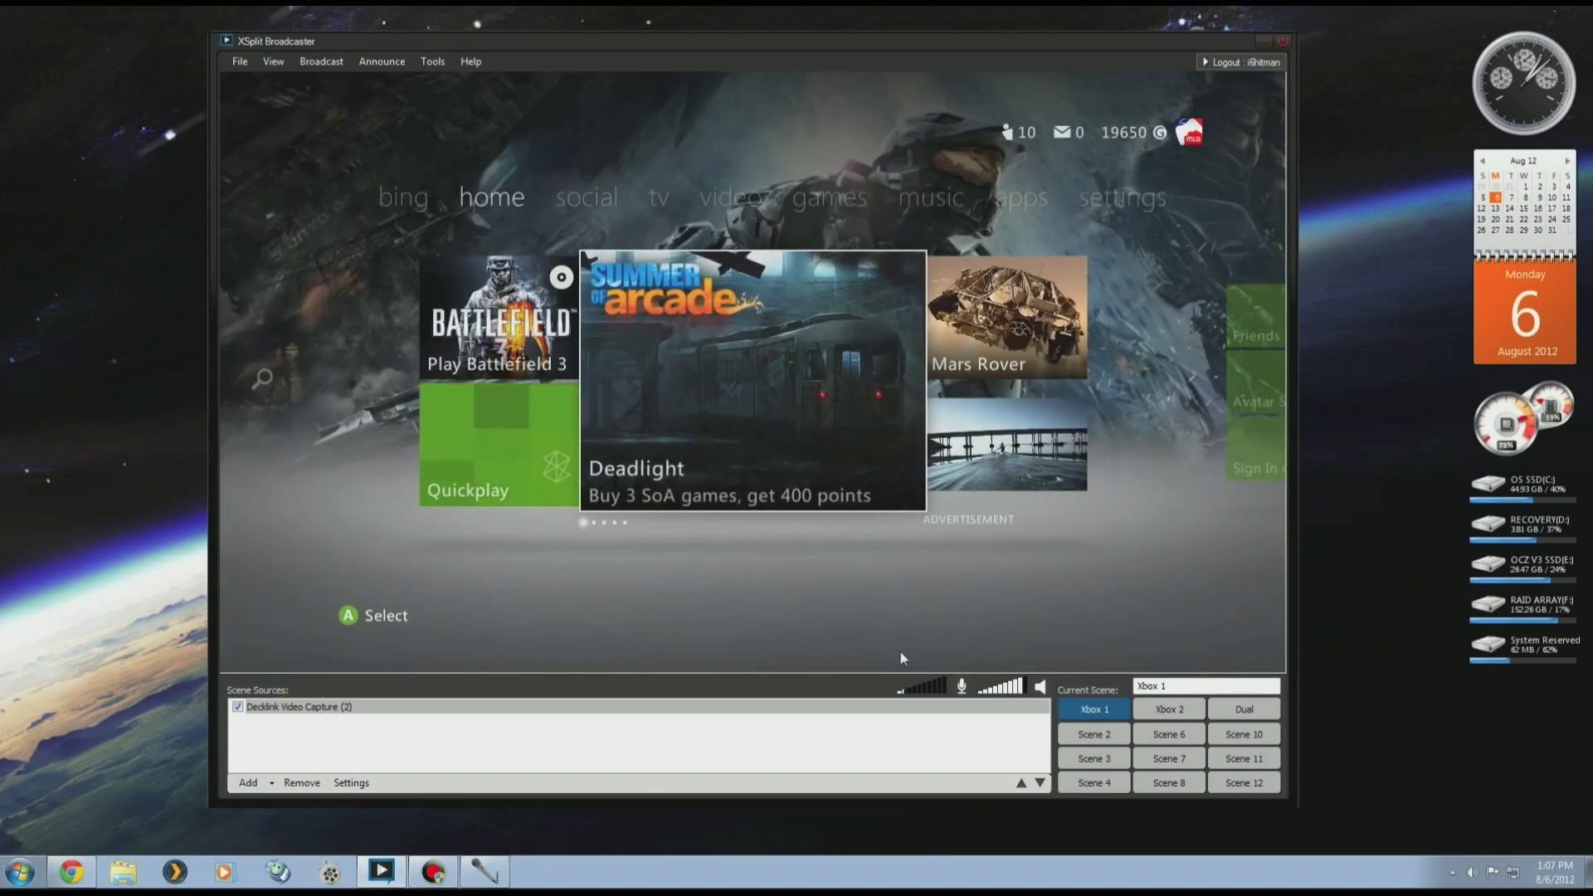
Add the flipped 2O2P nameplate image from Pictures > TWITCH.TV Assets > Nameplates.
{"action": "left_click", "coordinate": [251, 815]}
{"action": "left_click", "coordinate": [257, 780]}
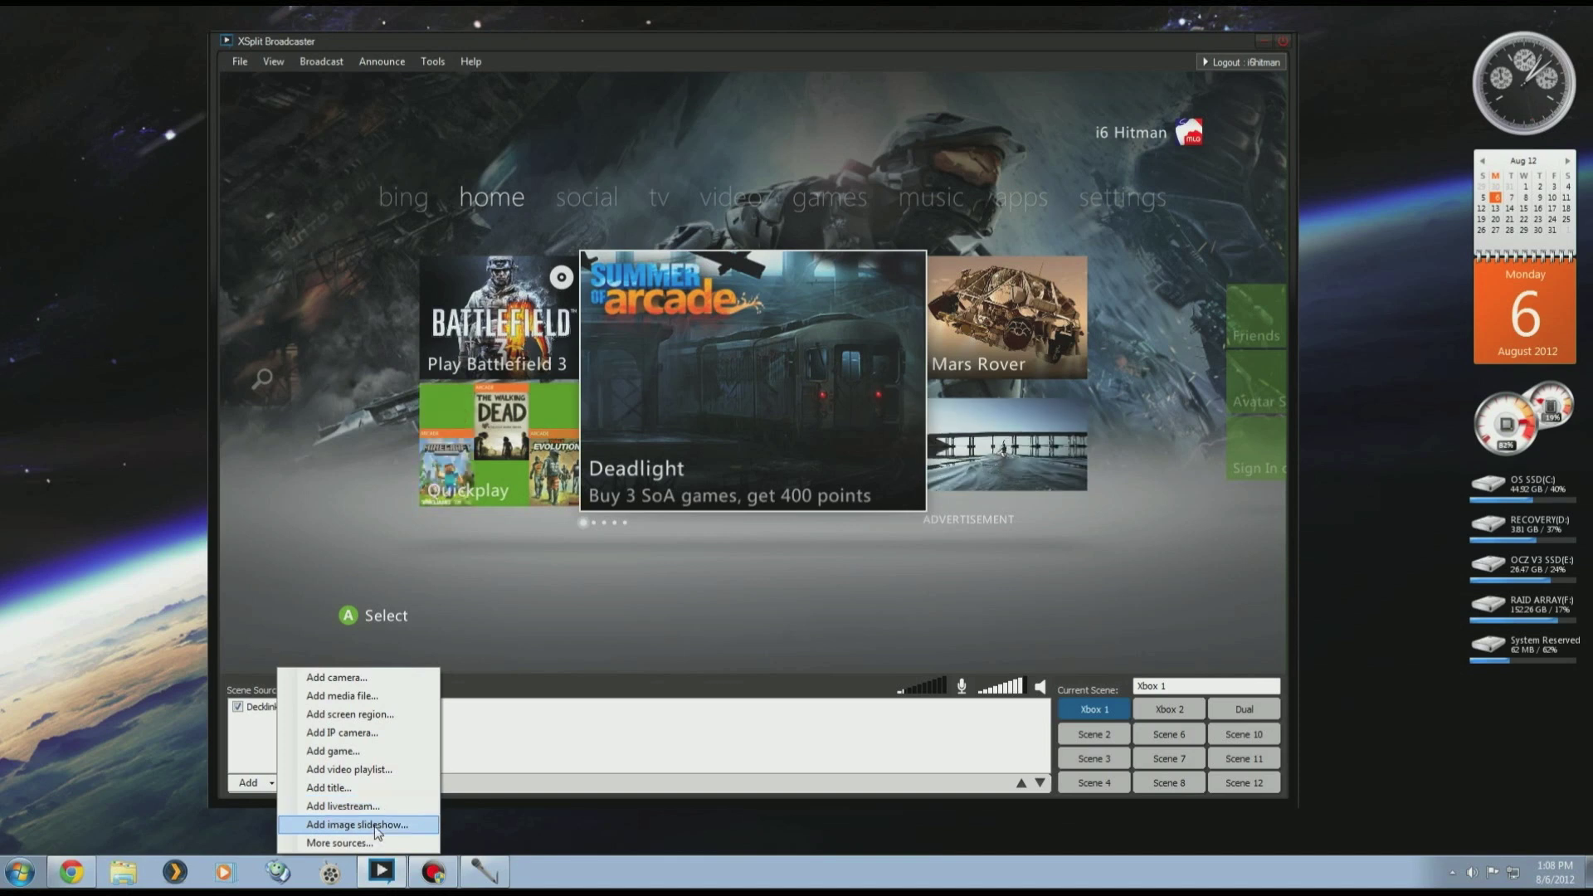
{"action": "left_click", "coordinate": [361, 695]}
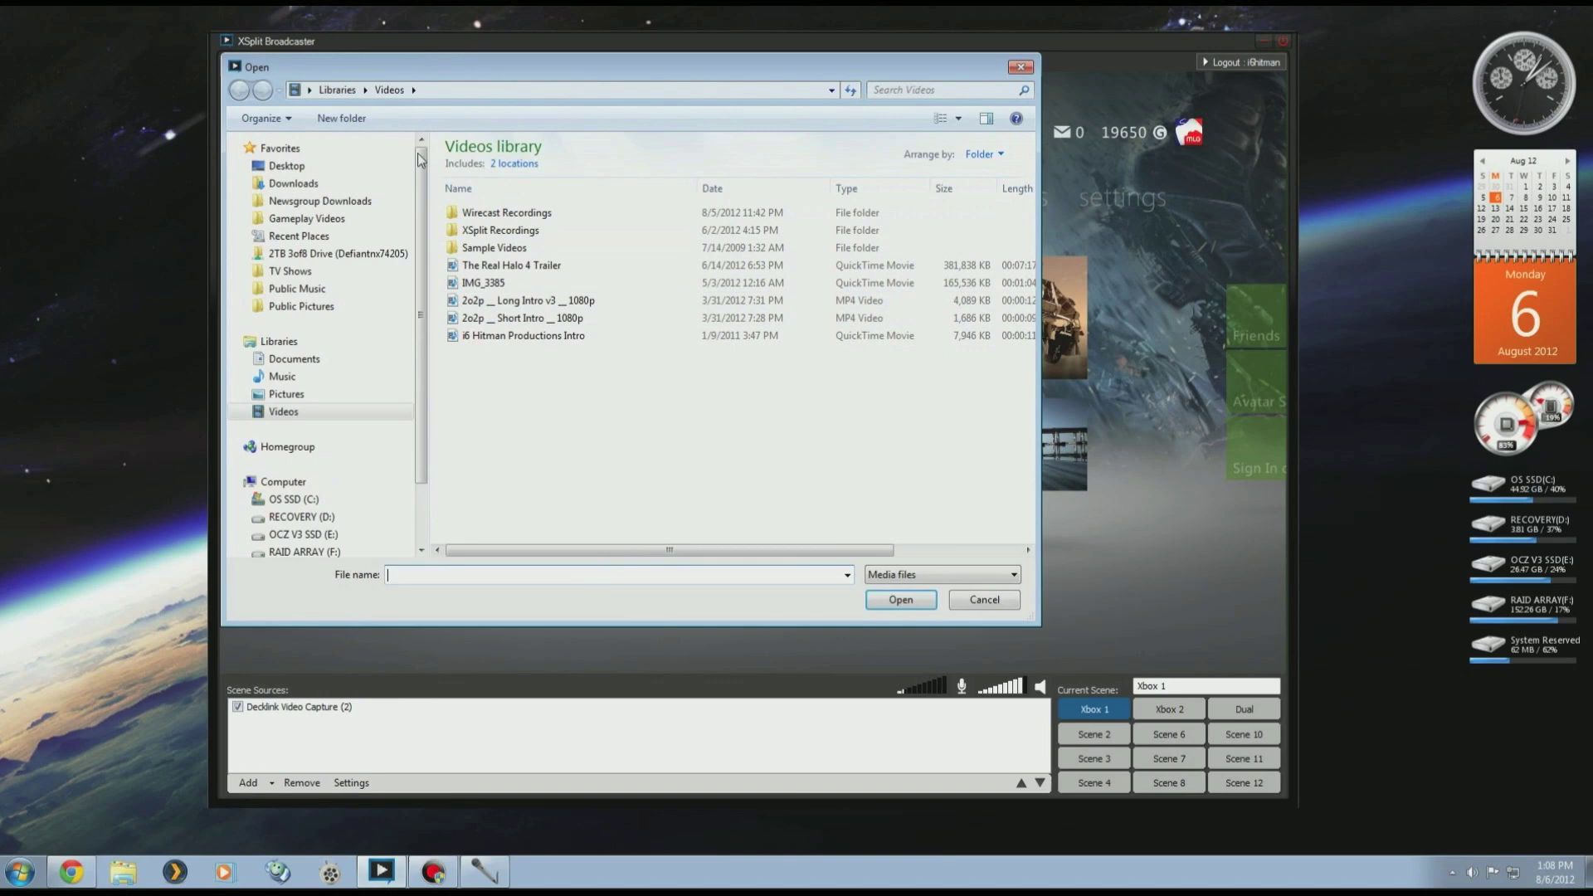
{"action": "left_click", "coordinate": [287, 395]}
{"action": "double_click", "coordinate": [481, 234]}
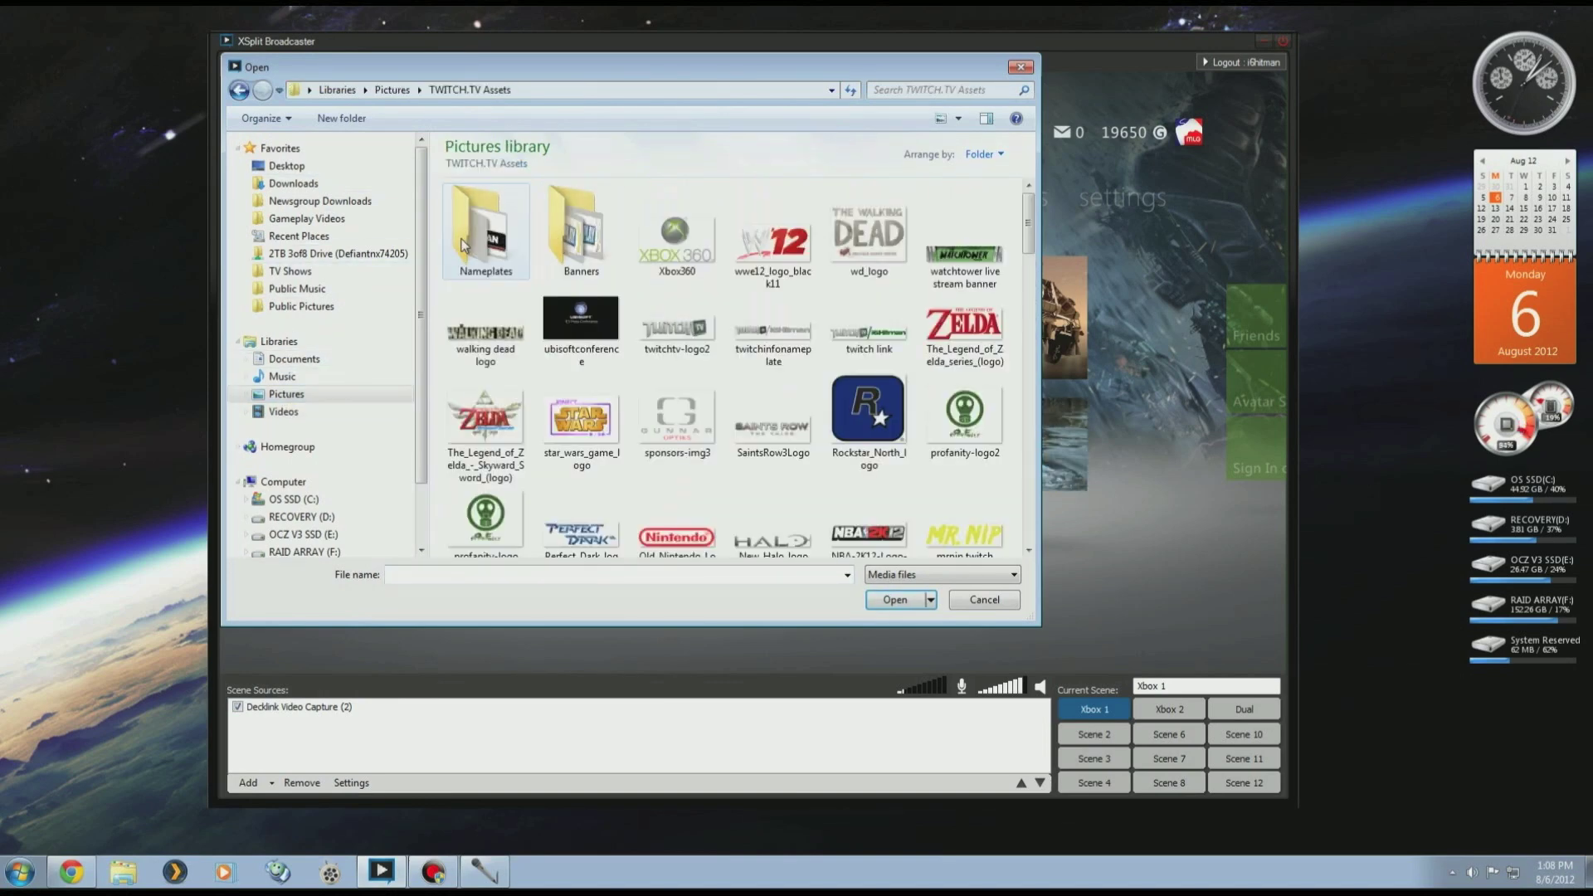
{"action": "double_click", "coordinate": [481, 234]}
{"action": "left_click_drag", "start_coordinate": [1030, 288], "coordinate": [1035, 512]}
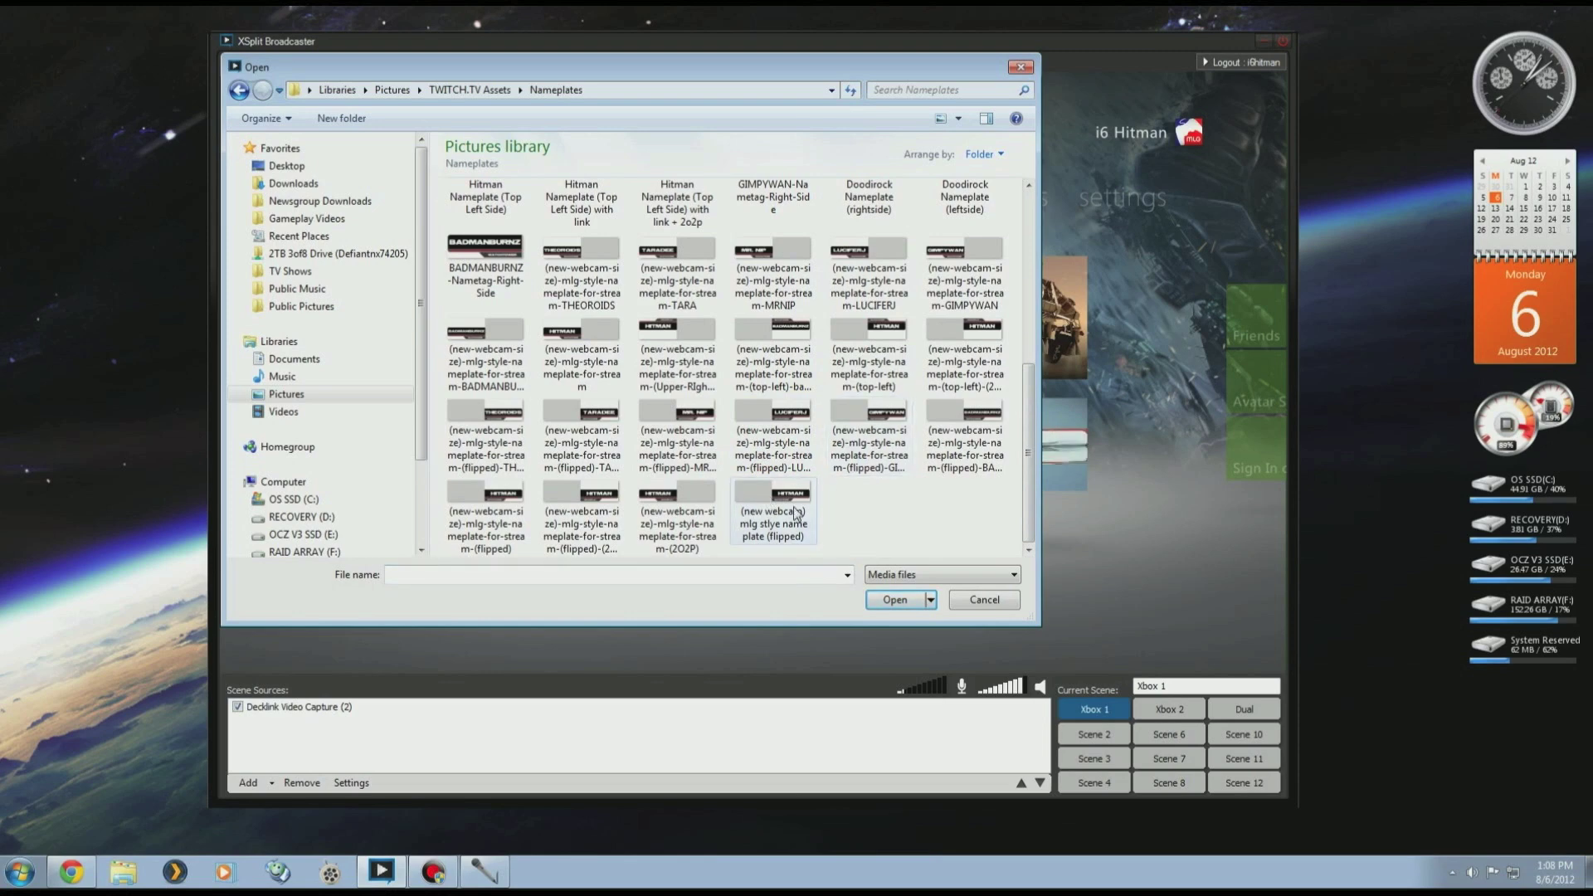
{"action": "double_click", "coordinate": [572, 507]}
Shrink the nameplate and move it to the bottom-left of the preview.
{"action": "left_click_drag", "start_coordinate": [392, 231], "coordinate": [337, 655]}
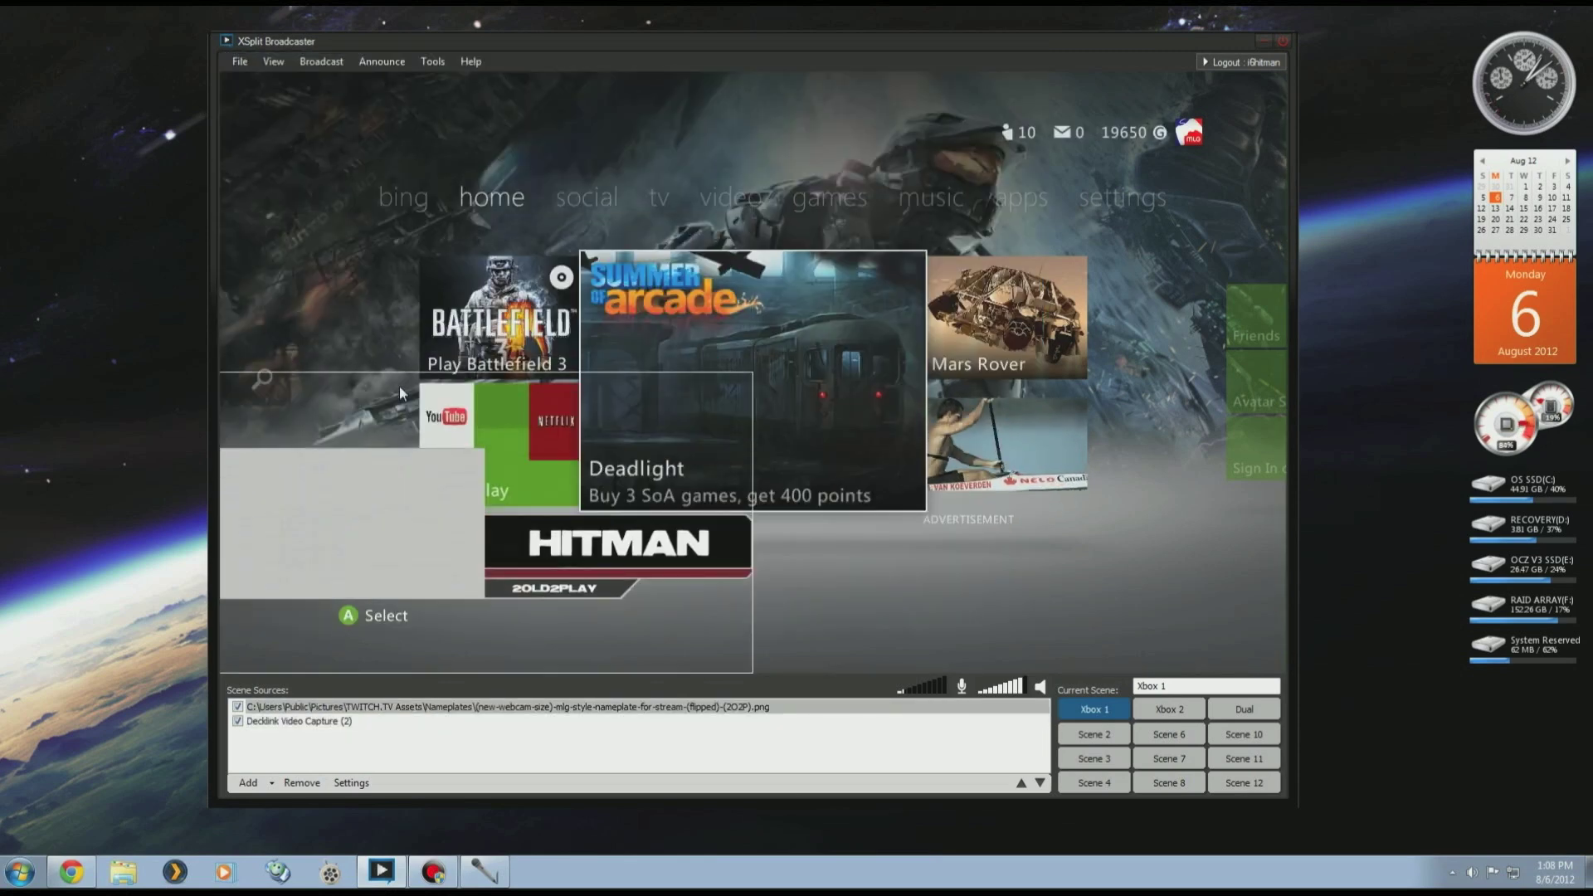
{"action": "left_click_drag", "start_coordinate": [401, 370], "coordinate": [402, 523]}
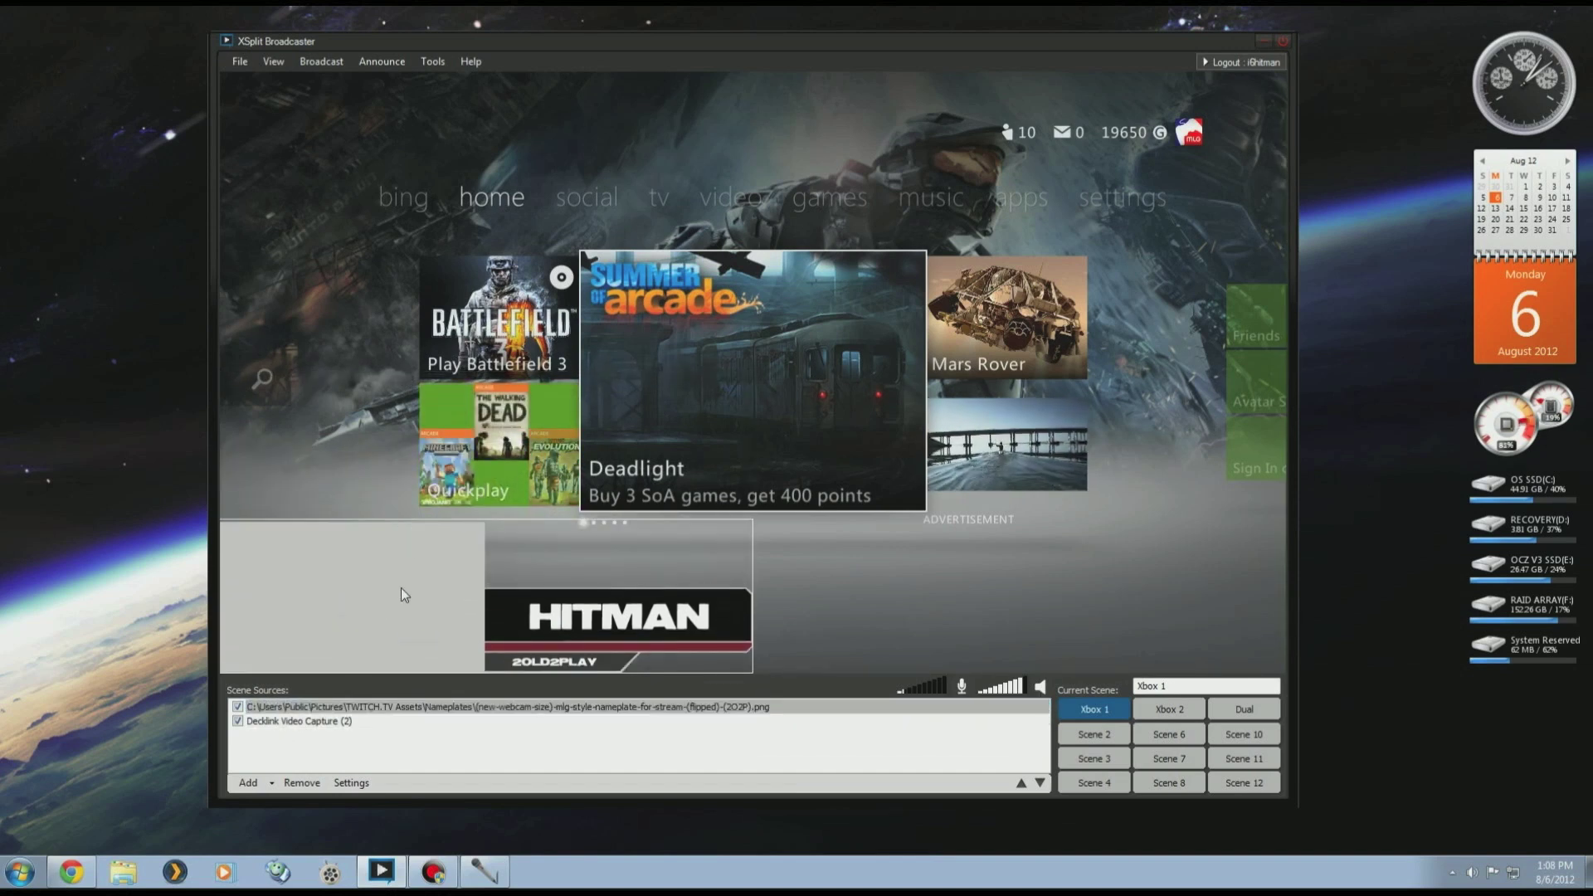
{"action": "mouse_move", "coordinate": [400, 591]}
{"action": "left_mouse_down"}
{"action": "mouse_move", "coordinate": [445, 586]}
{"action": "mouse_move", "coordinate": [606, 491]}
{"action": "mouse_move", "coordinate": [408, 594]}
{"action": "left_mouse_up"}
{"action": "left_click", "coordinate": [272, 782]}
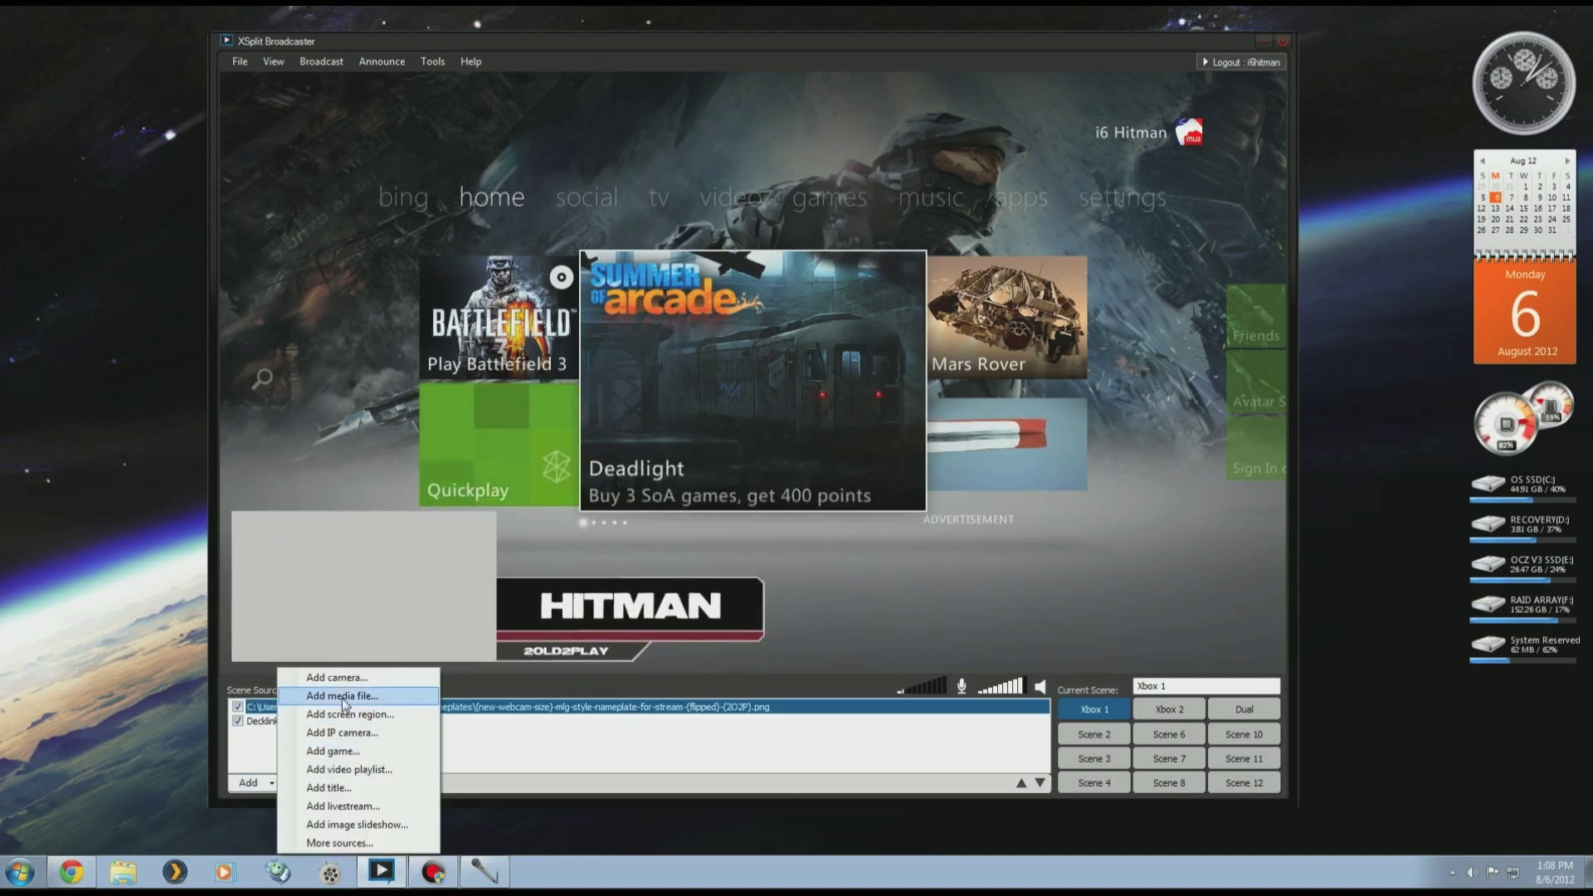
Add the Microsoft LifeCam Studio webcam, shrunk to sit left of the nameplate.
{"action": "left_click", "coordinate": [342, 677]}
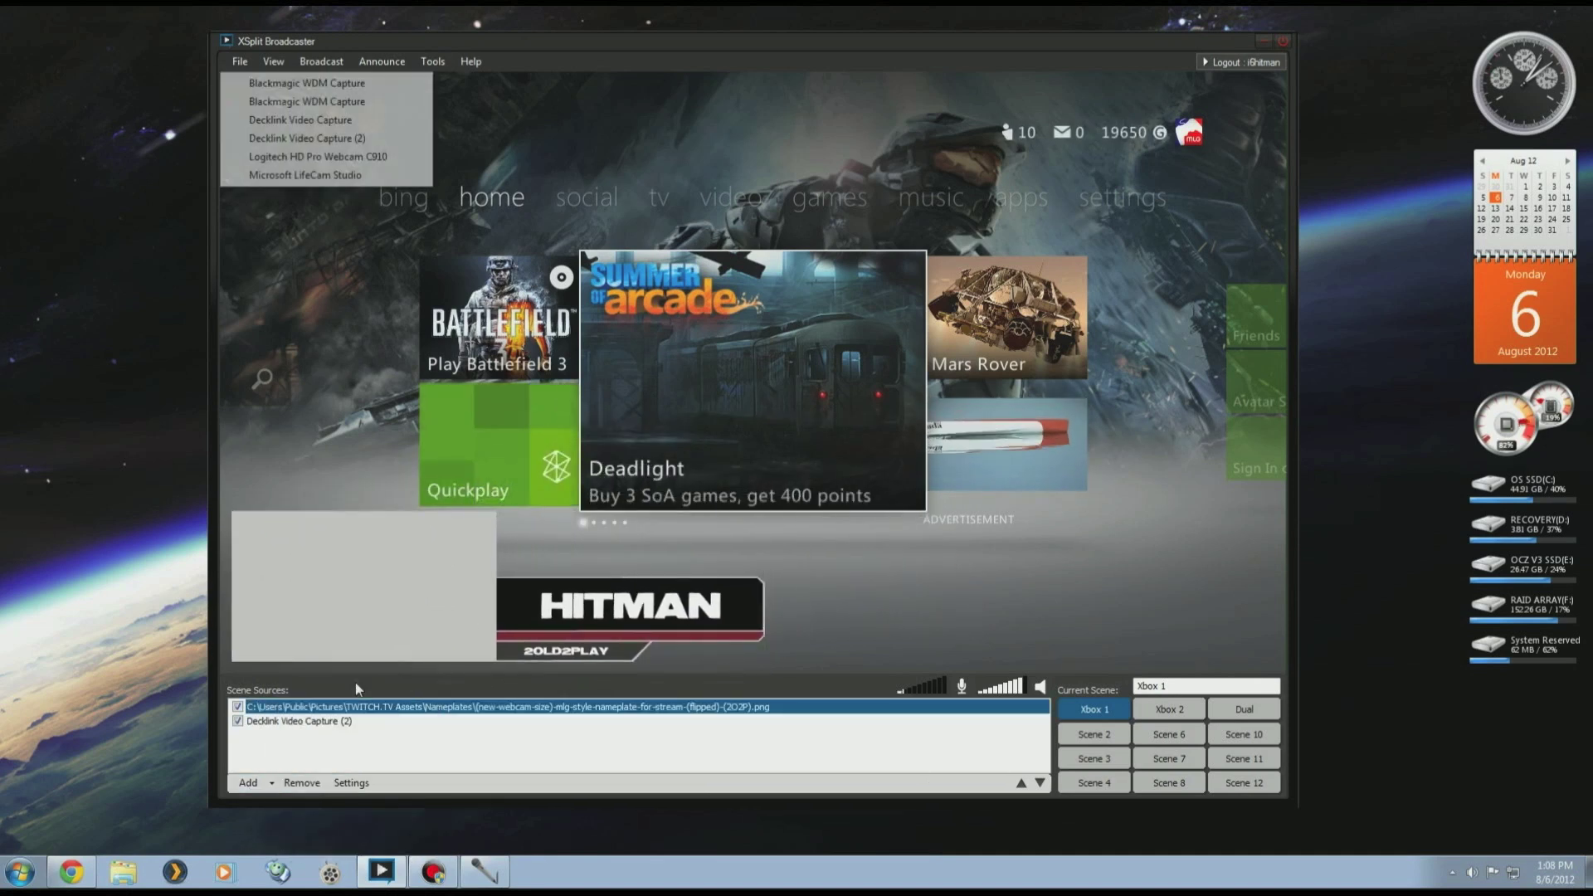
{"action": "left_click", "coordinate": [346, 181]}
{"action": "left_click_drag", "start_coordinate": [1070, 249], "coordinate": [478, 538]}
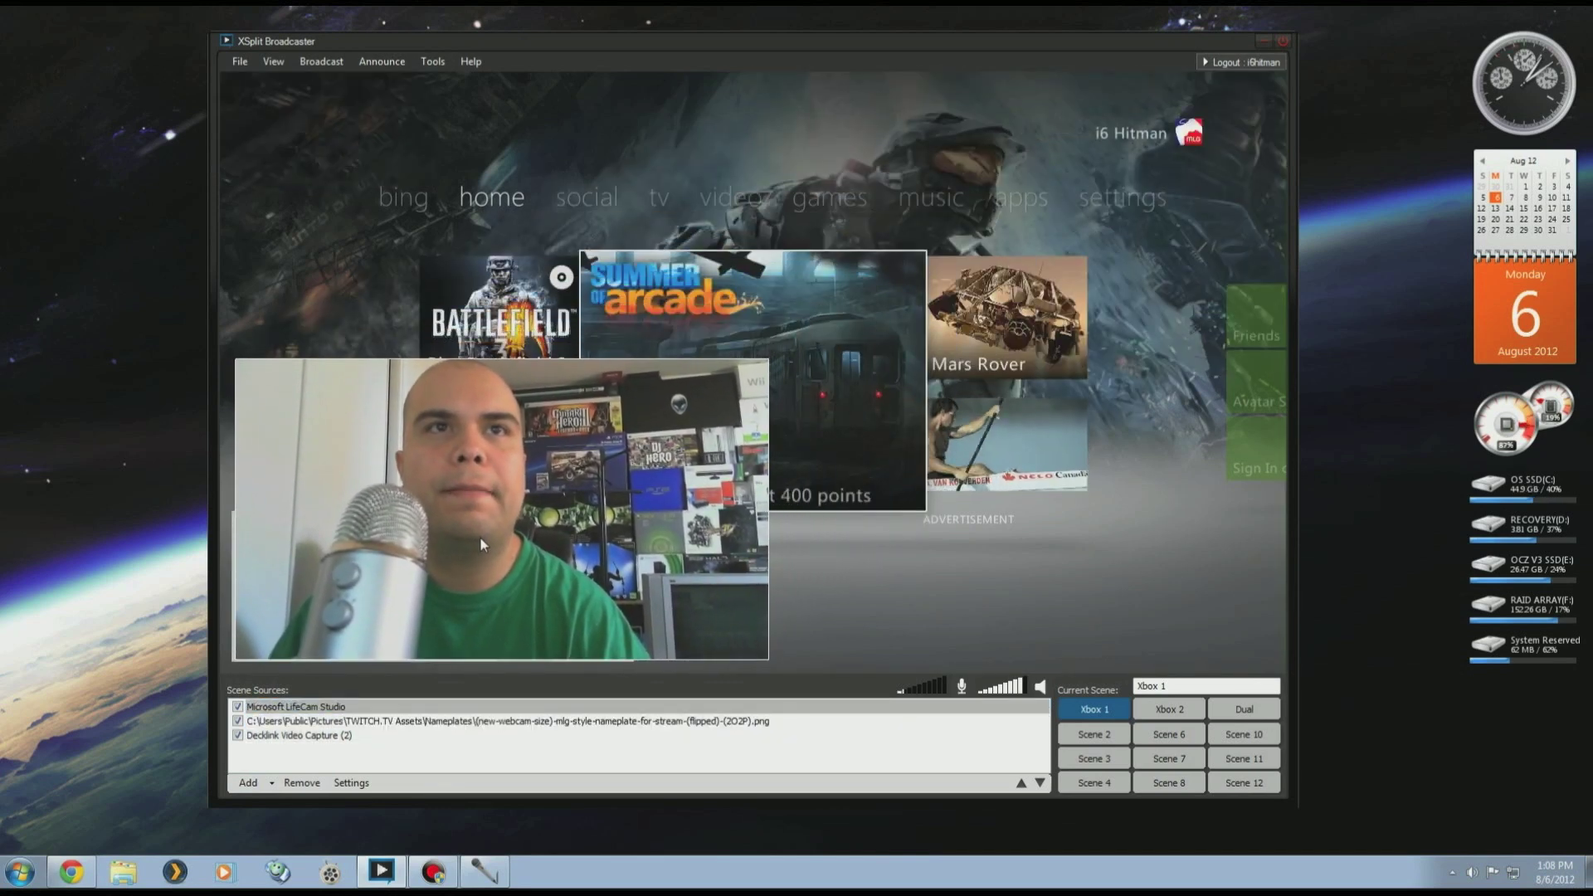
{"action": "left_click_drag", "start_coordinate": [773, 360], "coordinate": [482, 535]}
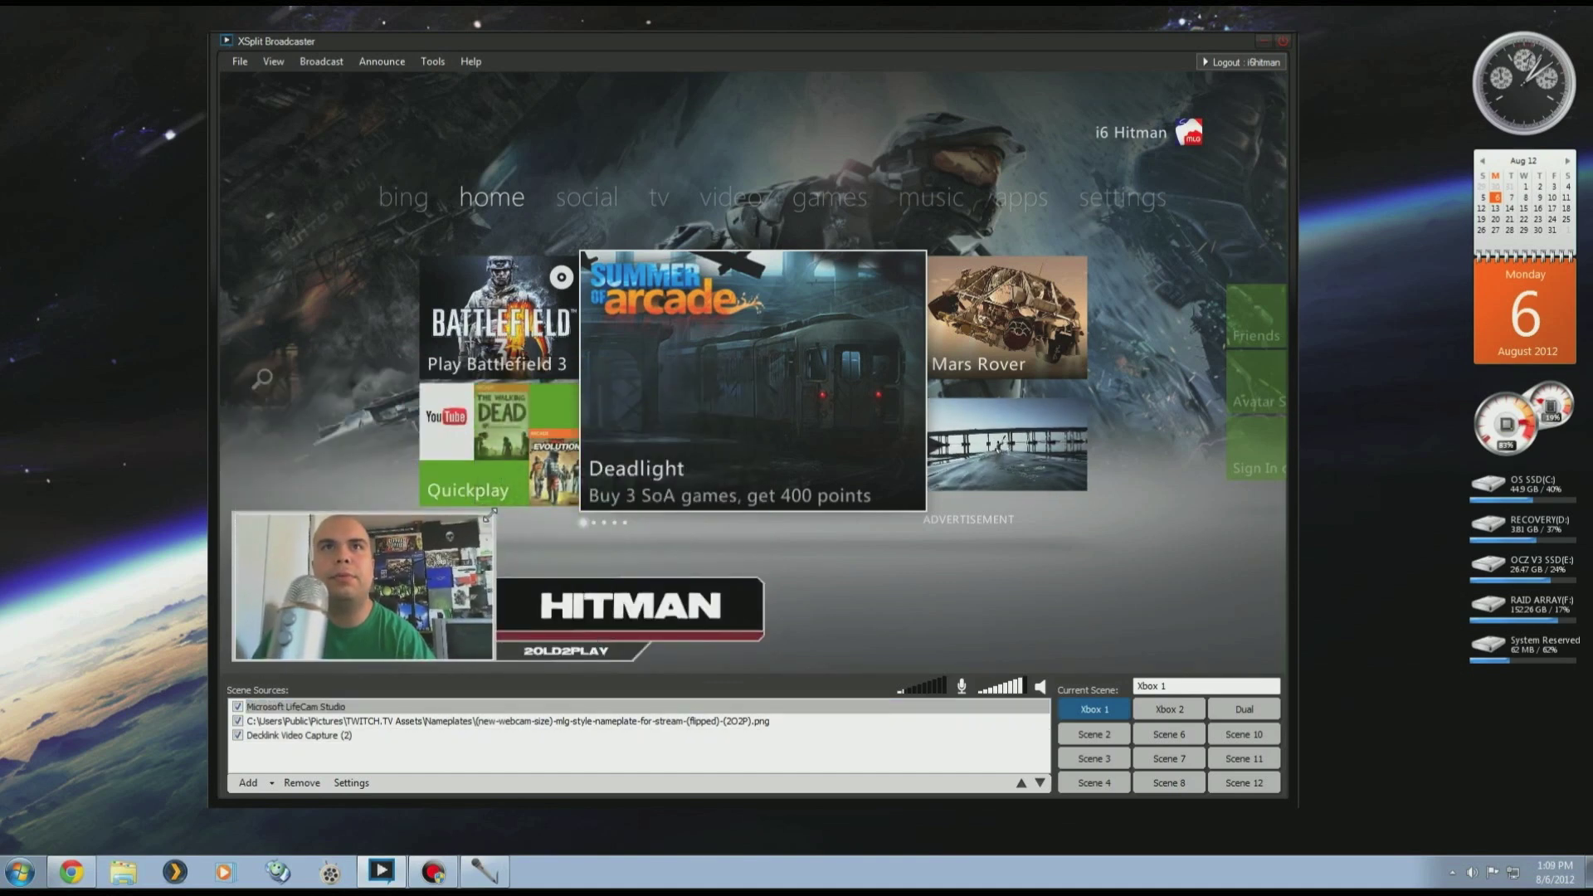
{"action": "left_click", "coordinate": [402, 706]}
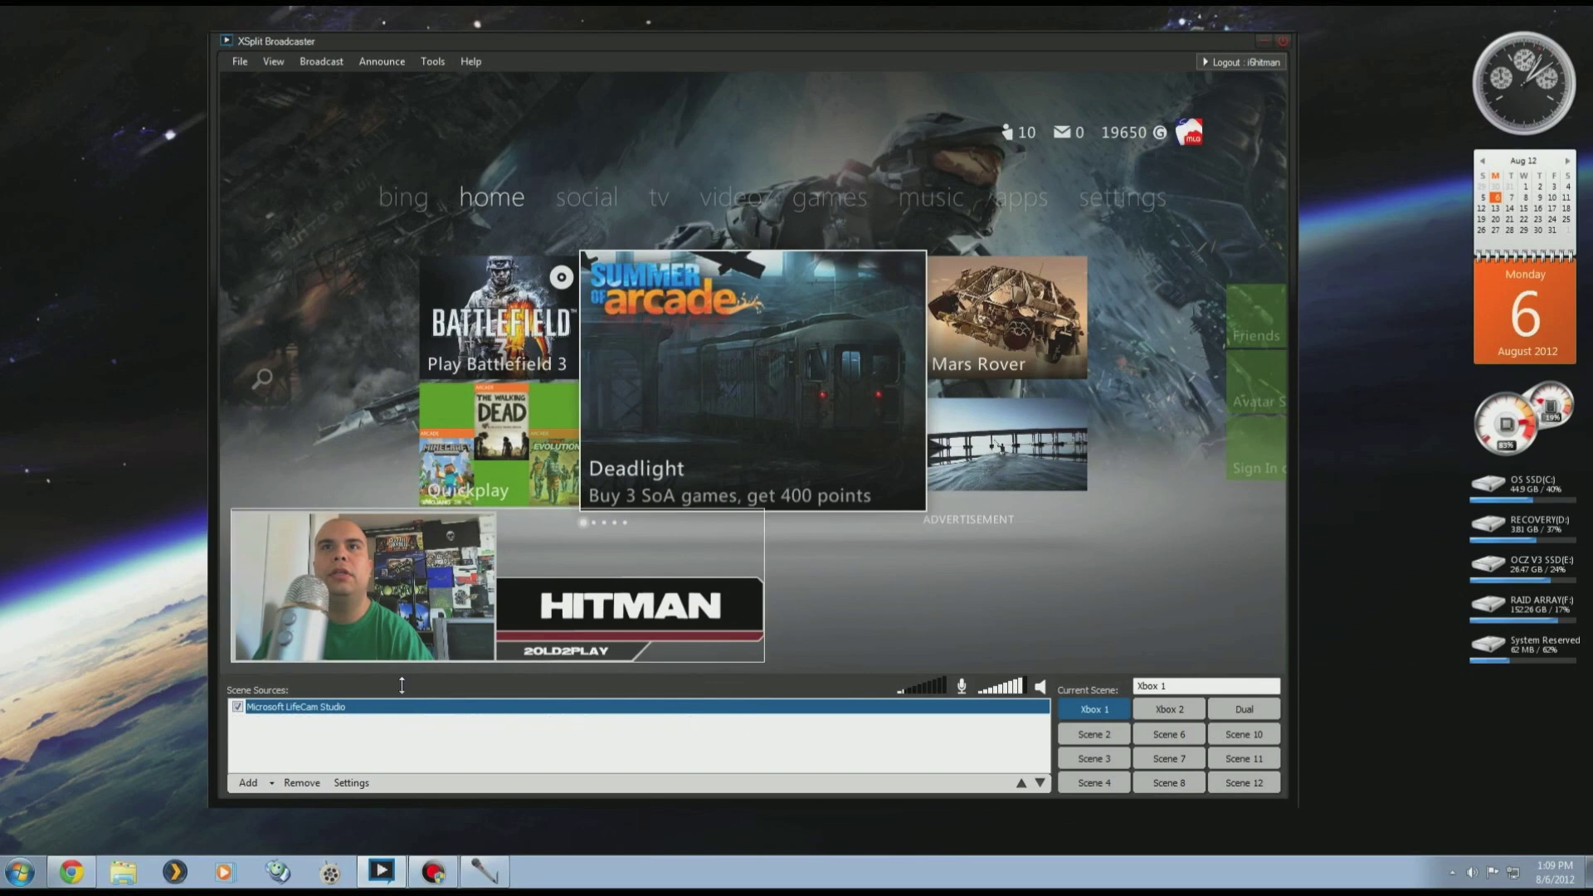
Add the Xbox360 logo image and shrink it into the bottom-left corner.
{"action": "right_click", "coordinate": [362, 697]}
{"action": "left_click", "coordinate": [361, 703]}
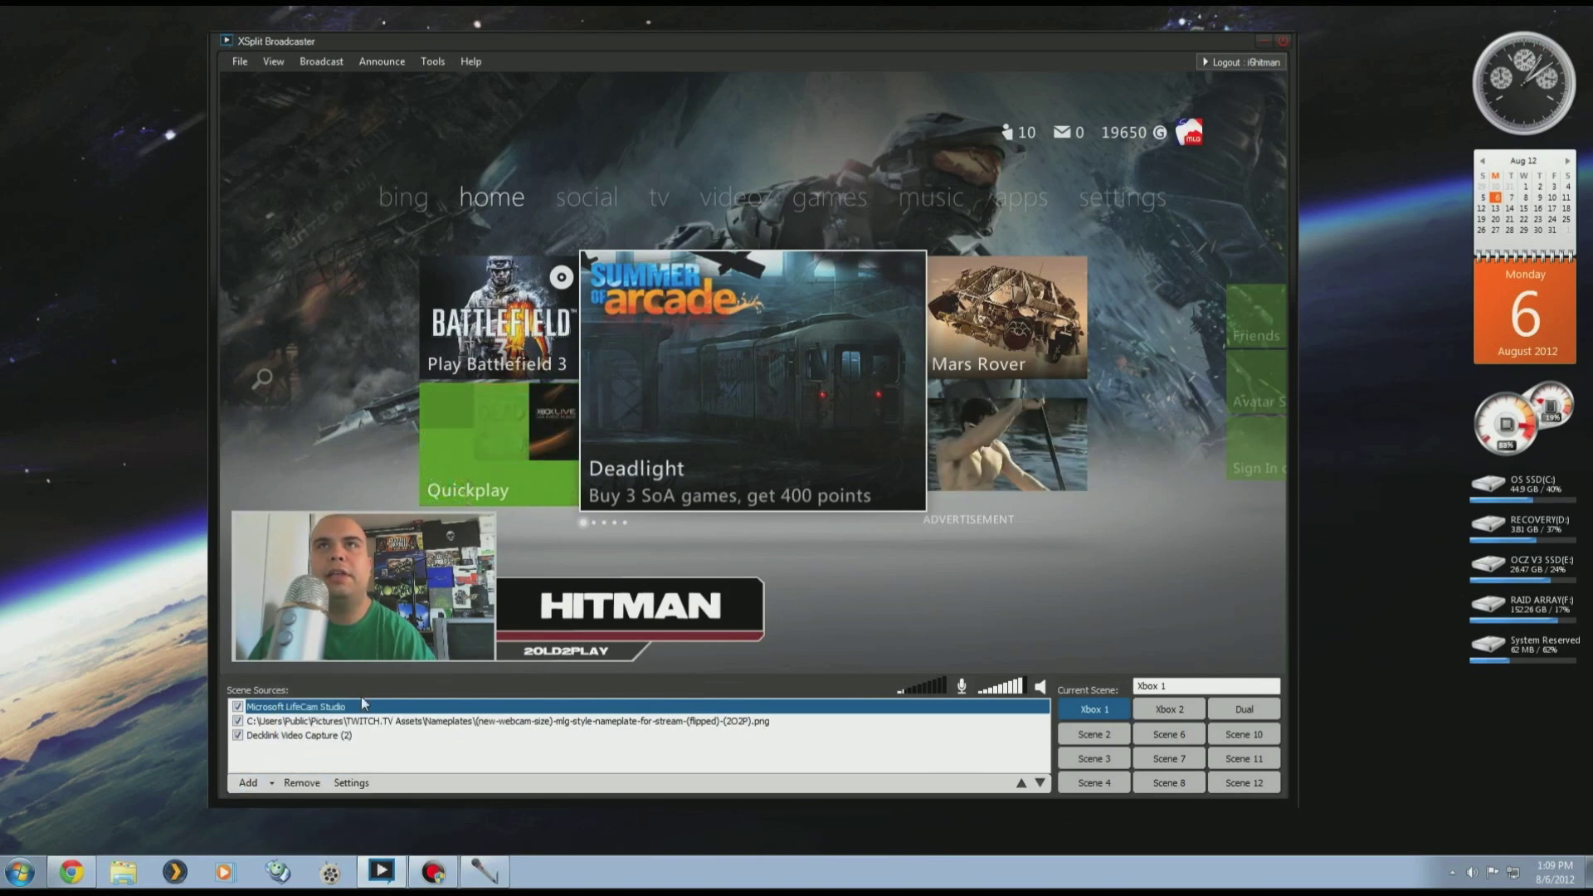
{"action": "left_click", "coordinate": [470, 89]}
{"action": "left_click", "coordinate": [677, 237]}
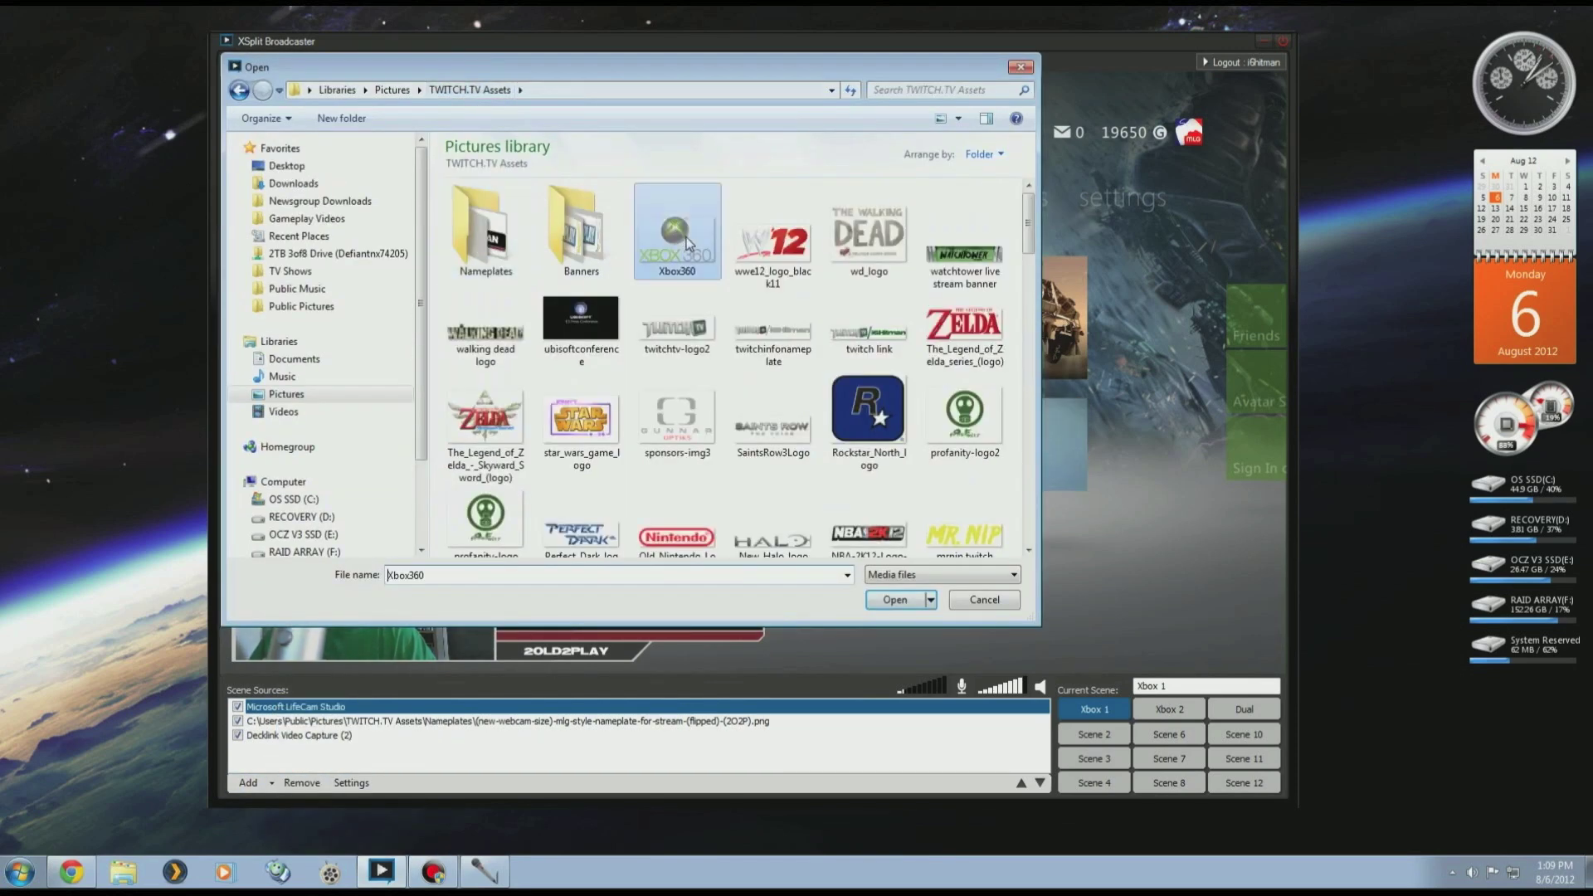
{"action": "double_click", "coordinate": [685, 243]}
{"action": "left_click_drag", "start_coordinate": [424, 412], "coordinate": [434, 303]}
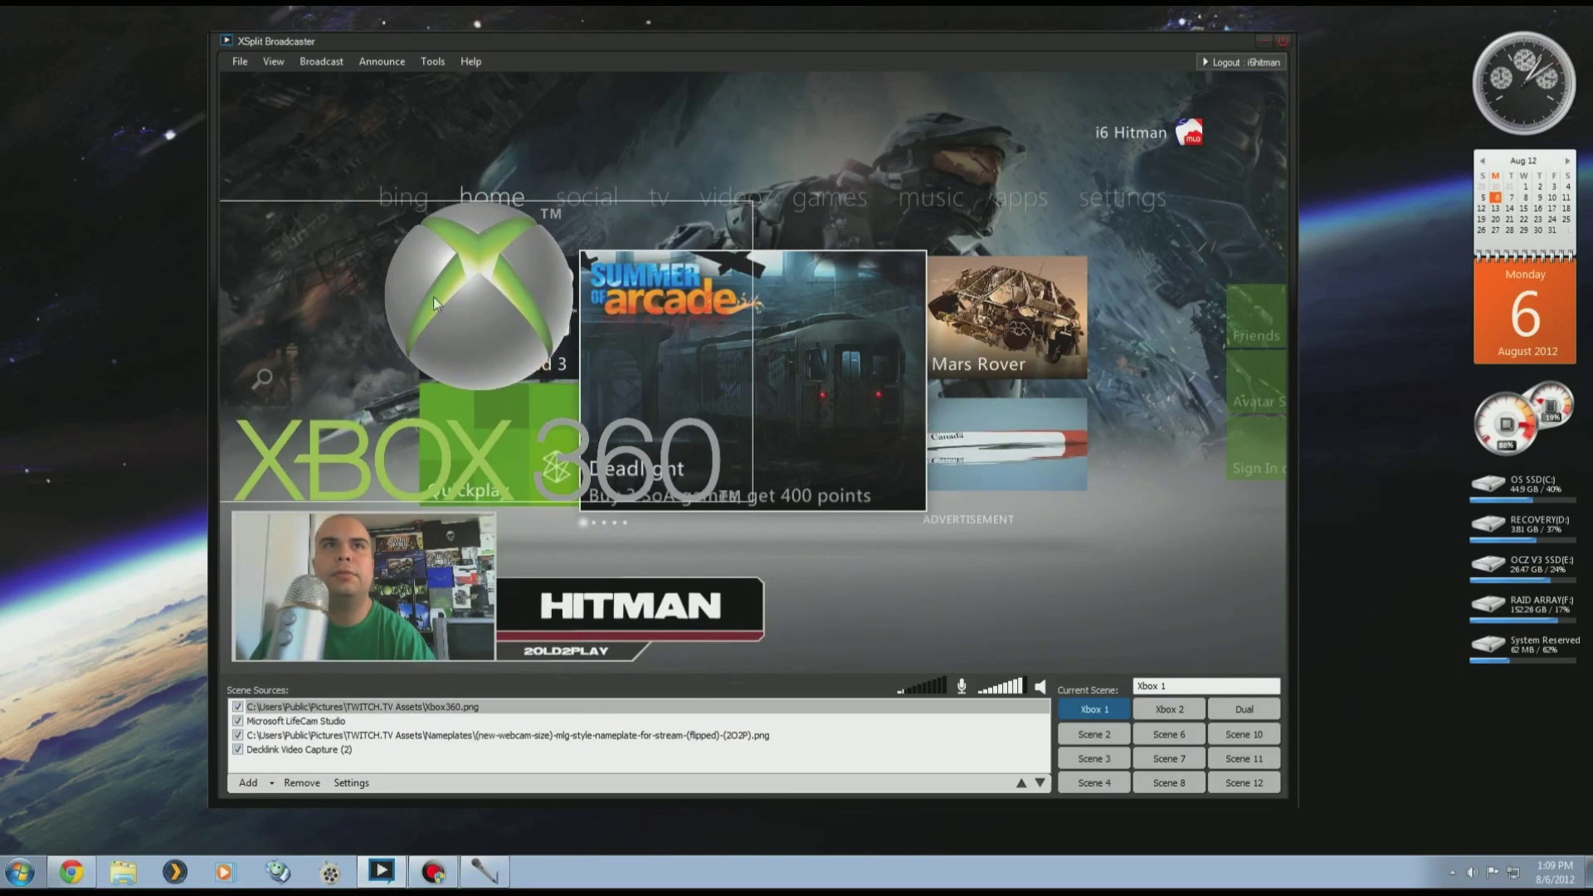
{"action": "left_click_drag", "start_coordinate": [746, 205], "coordinate": [292, 456]}
{"action": "left_click", "coordinate": [265, 706]}
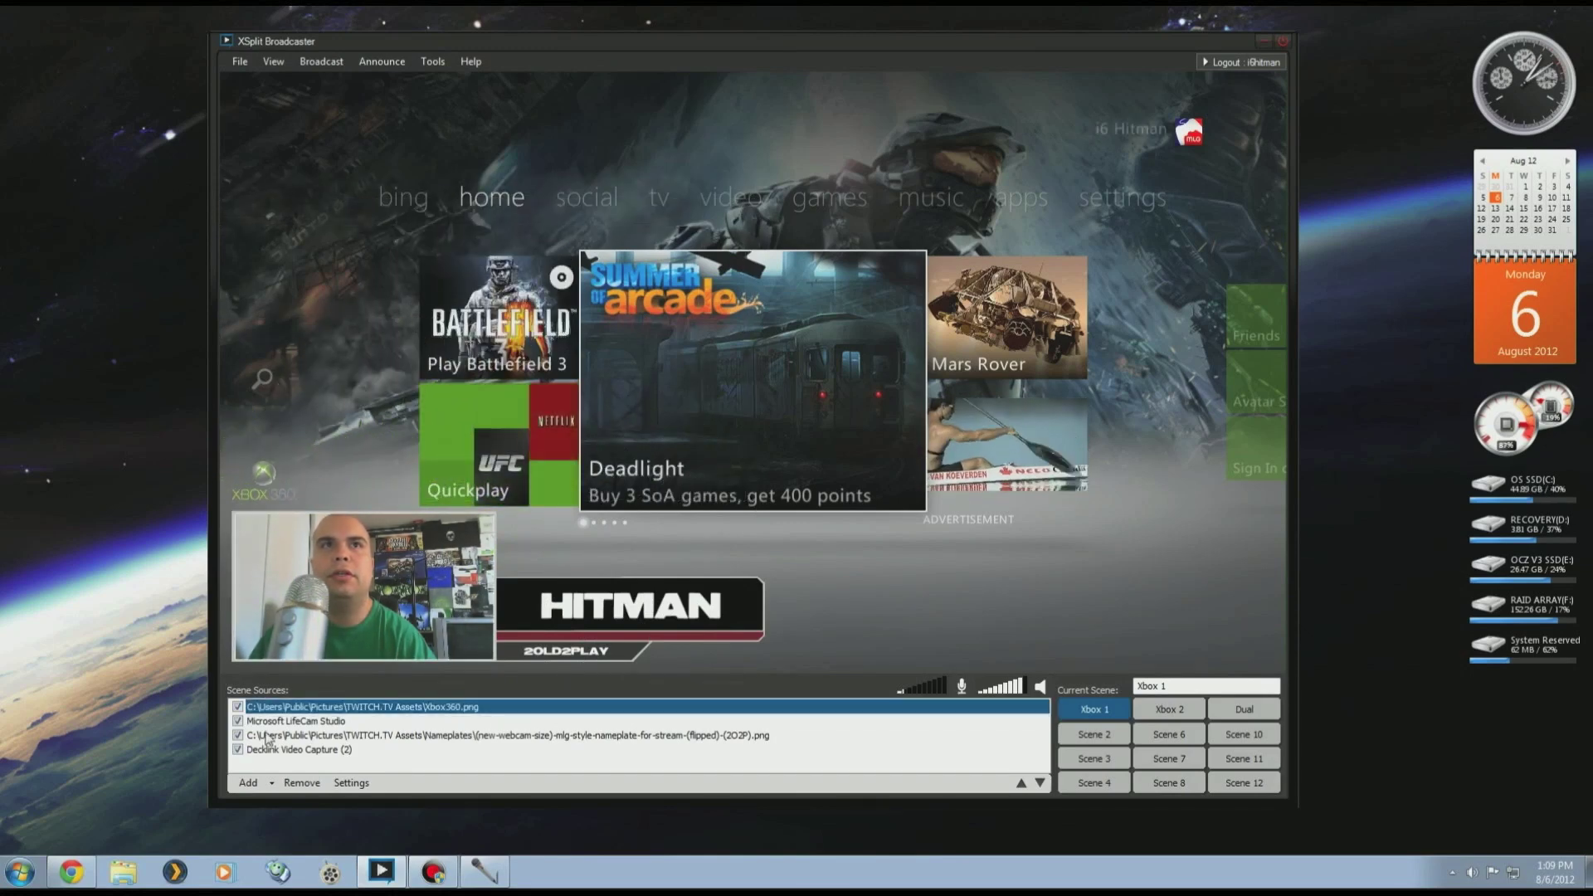
Add the BF3_LOGO_ICON image and shrink it into the top-right corner.
{"action": "left_click", "coordinate": [248, 782]}
{"action": "left_click", "coordinate": [342, 695]}
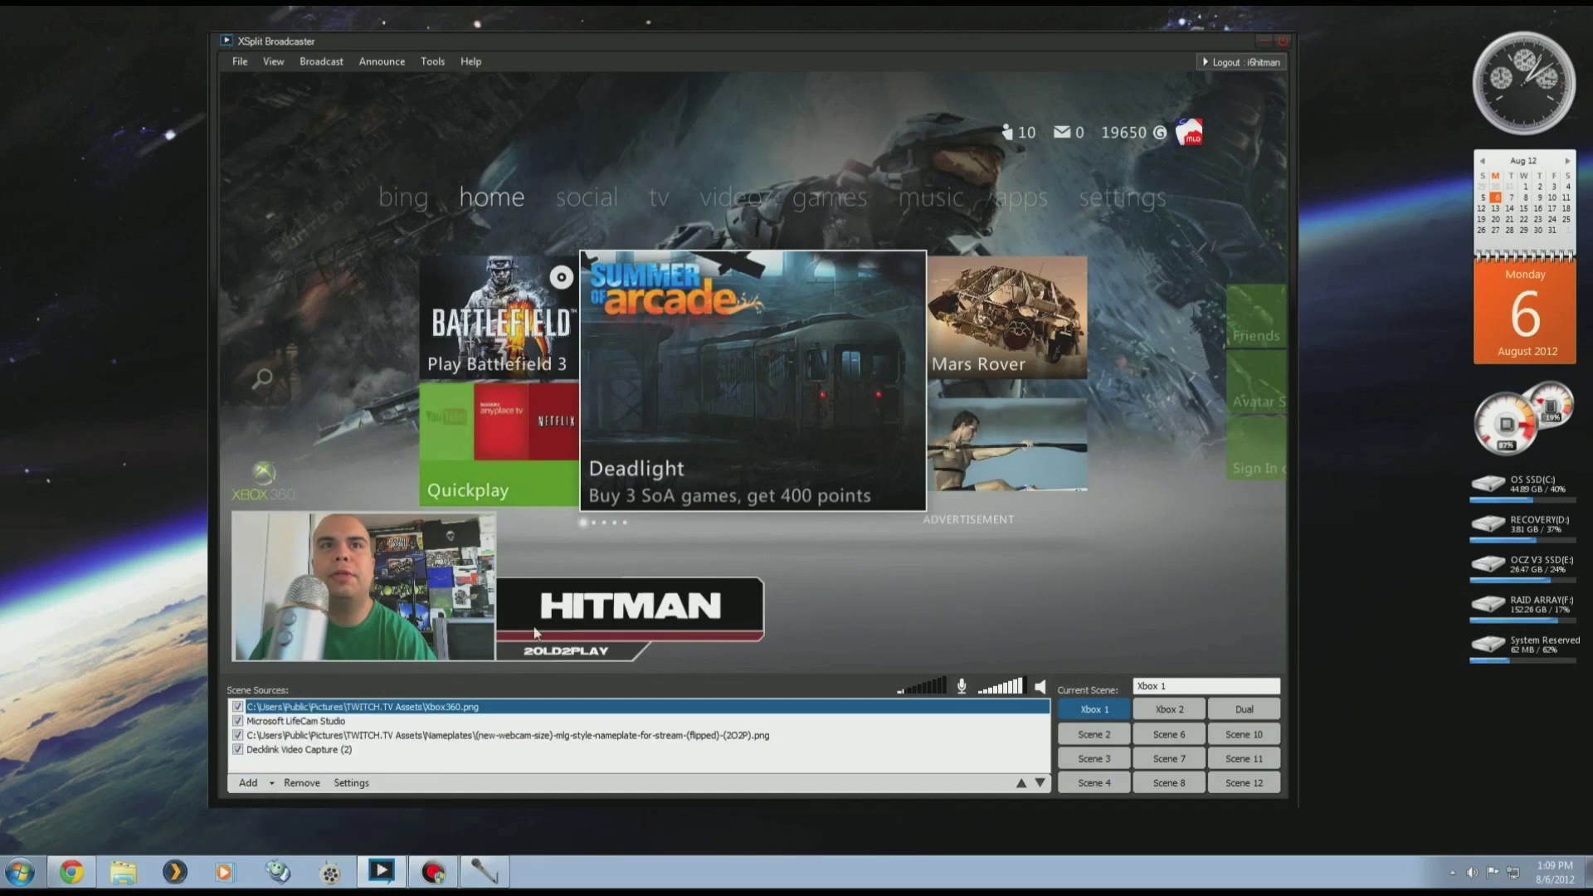
{"action": "scroll", "coordinate": [1035, 290], "scroll_direction": "down", "scroll_amount": 5}
{"action": "scroll", "coordinate": [1035, 290], "scroll_direction": "down", "scroll_amount": 5}
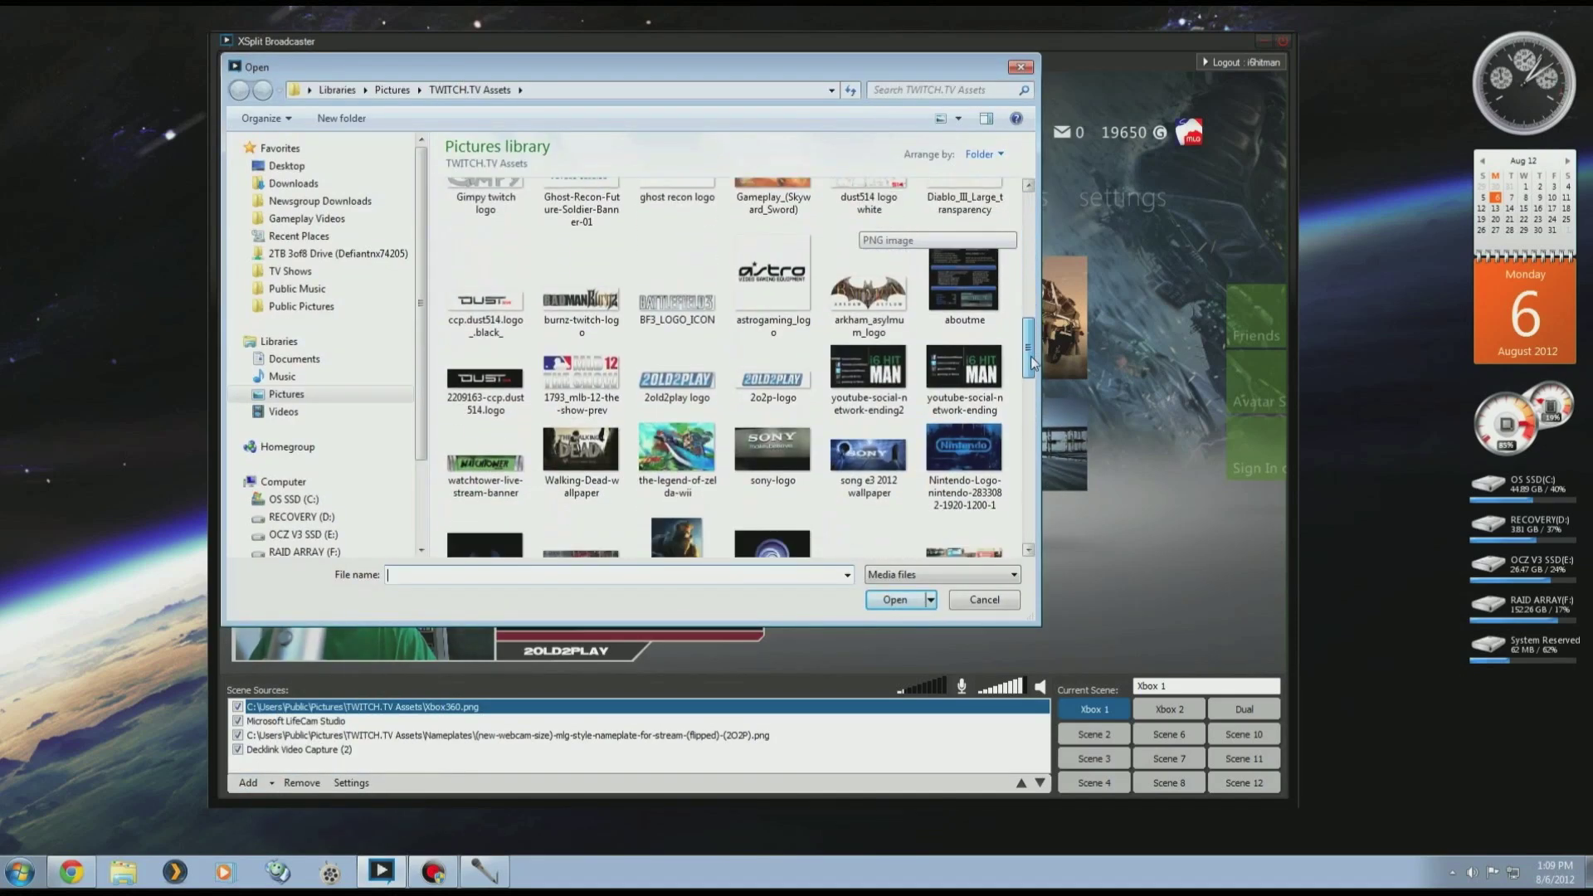
{"action": "left_click", "coordinate": [701, 278]}
{"action": "double_click", "coordinate": [701, 278]}
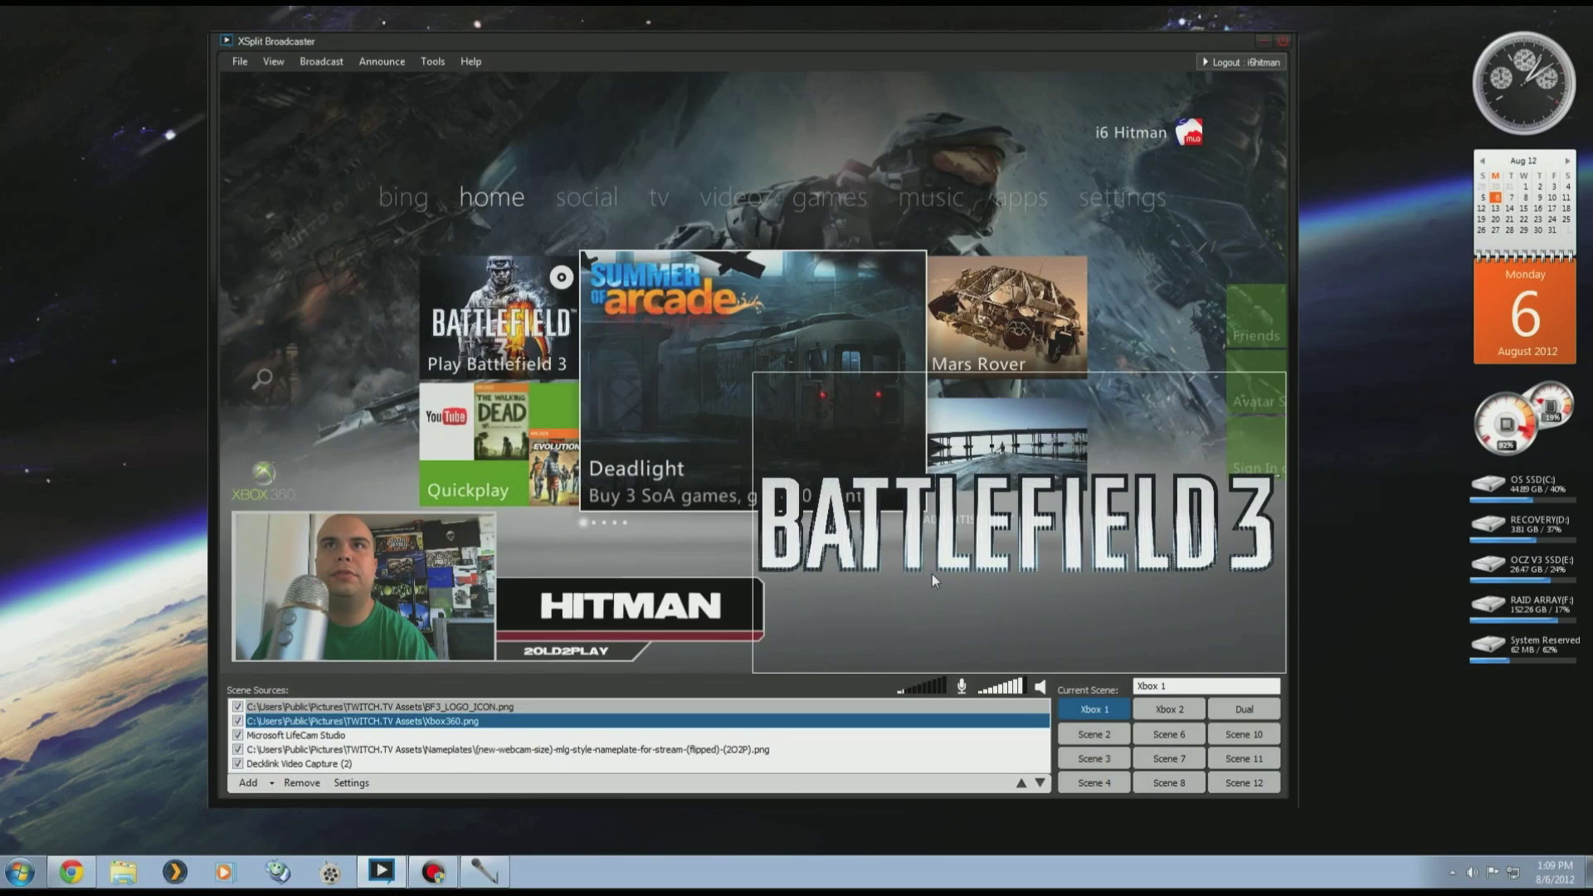
{"action": "left_click_drag", "start_coordinate": [777, 674], "coordinate": [777, 369]}
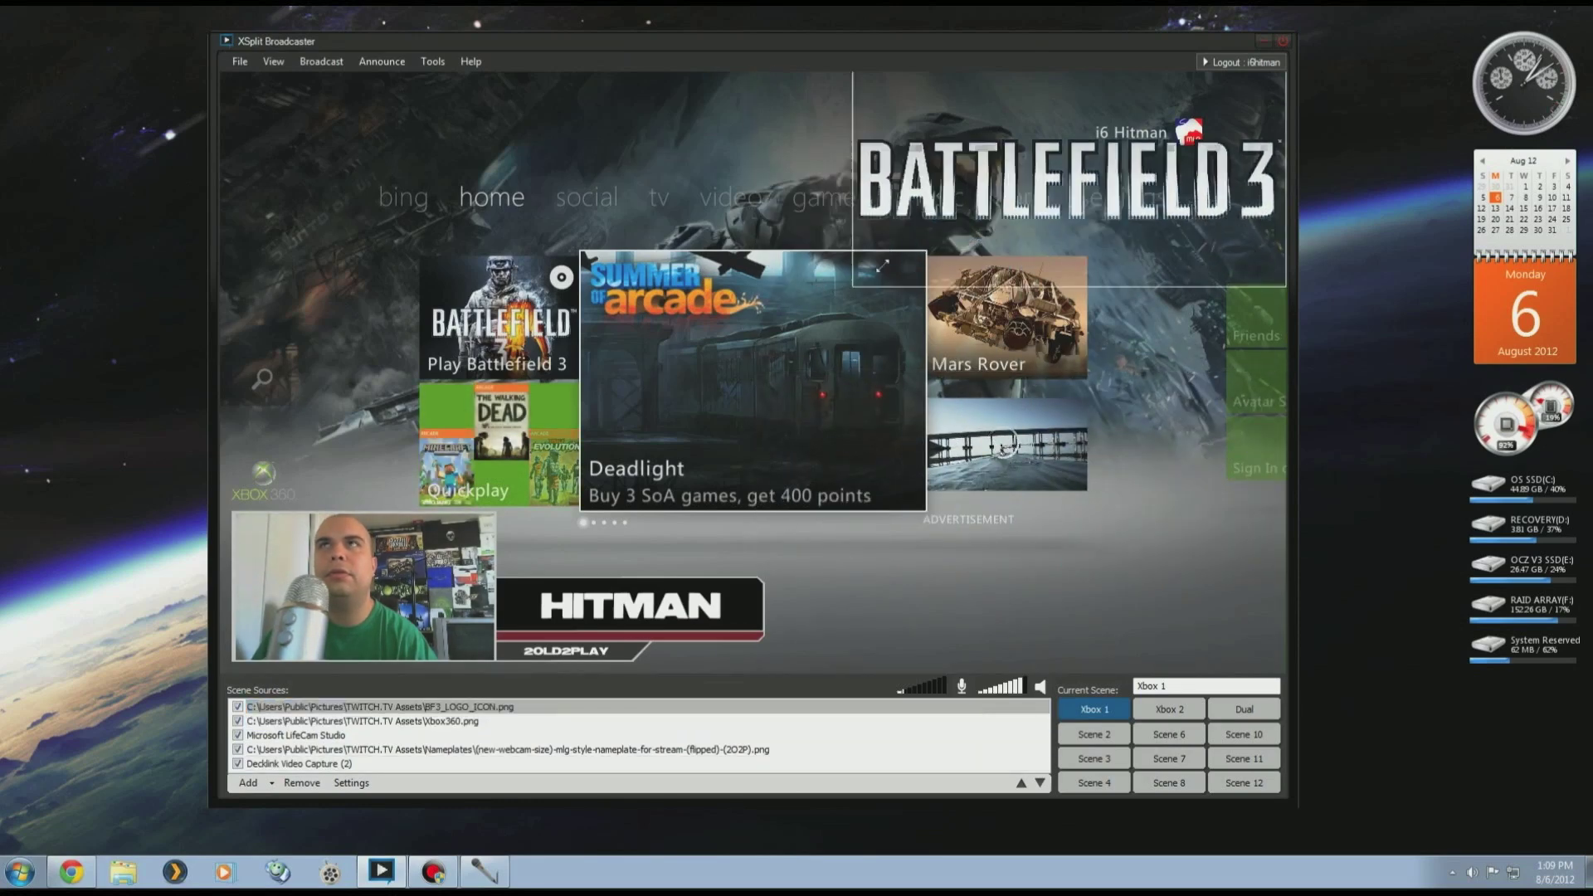
{"action": "left_click_drag", "start_coordinate": [882, 266], "coordinate": [1139, 112]}
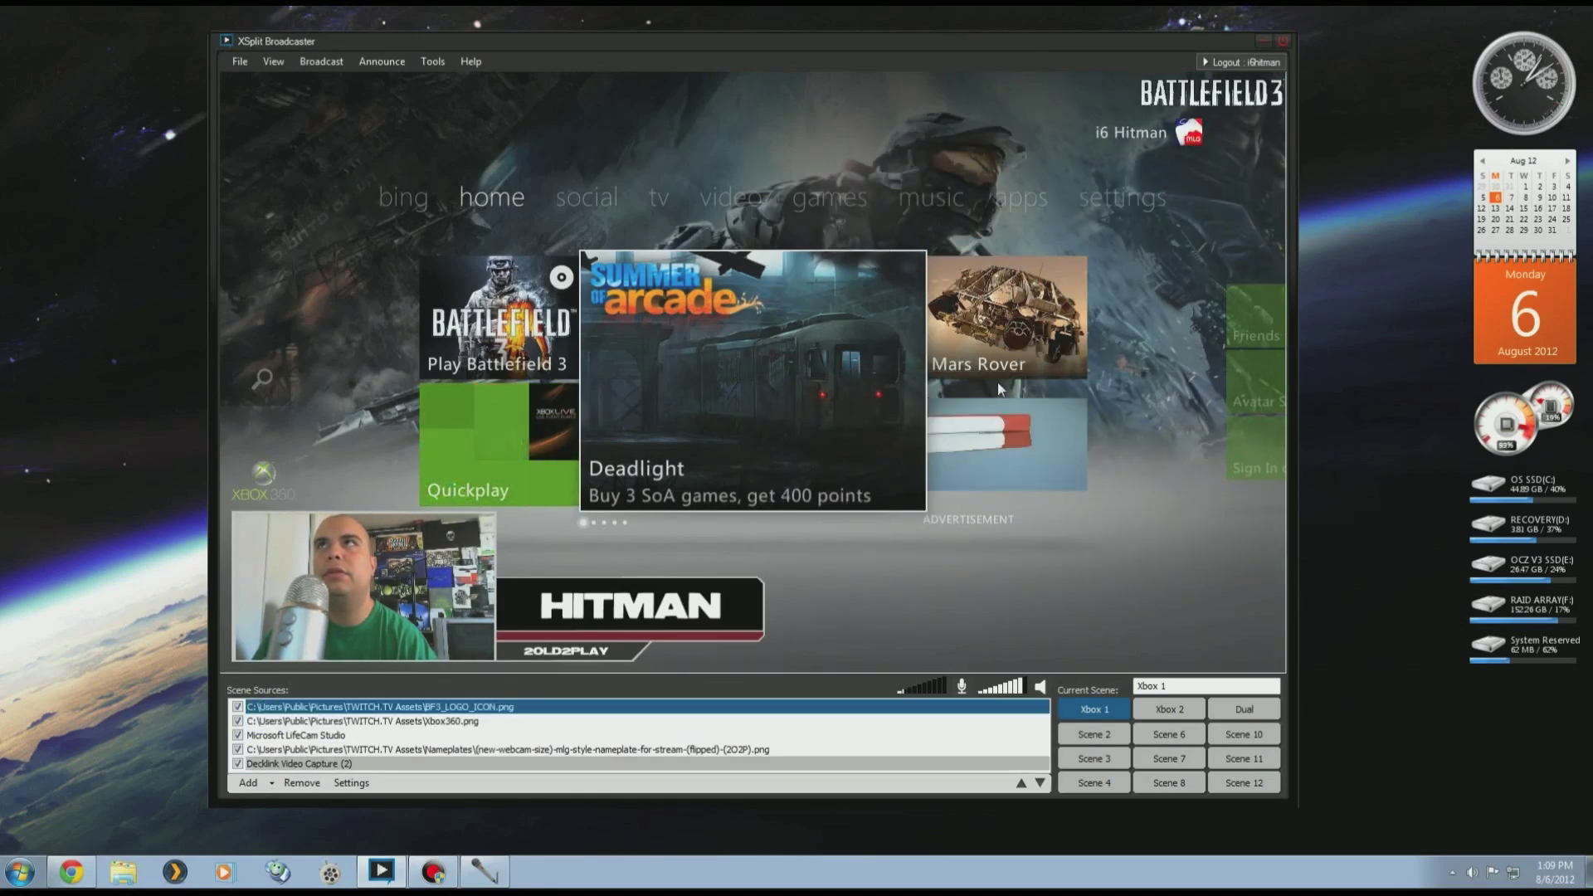
{"action": "left_click", "coordinate": [1212, 109]}
{"action": "left_click_drag", "start_coordinate": [1200, 101], "coordinate": [1207, 103]}
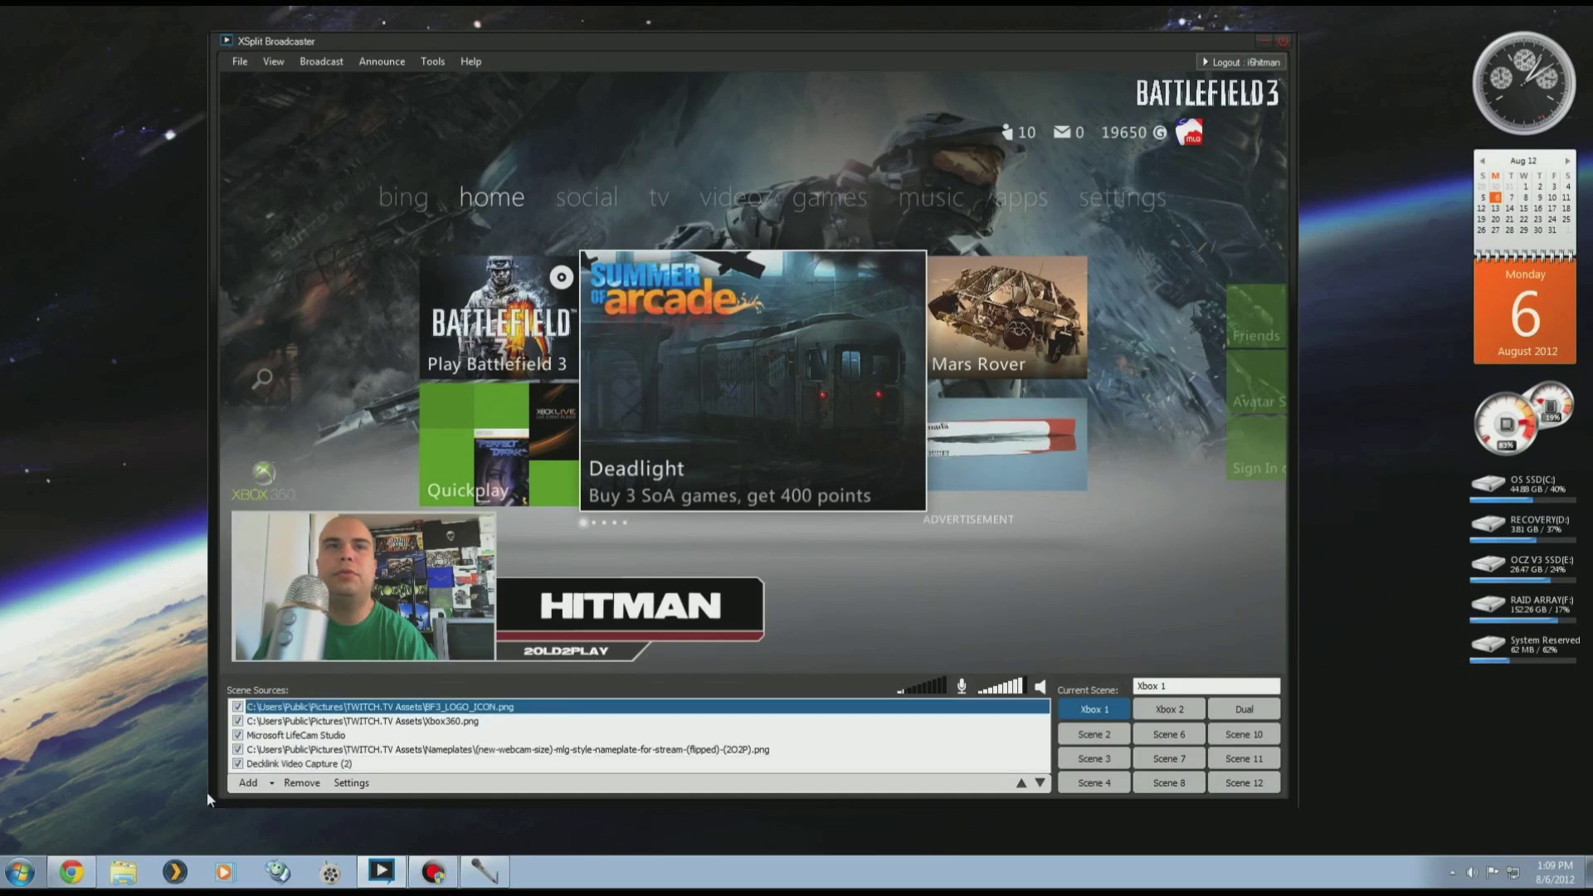
Add the 2old2play logo shrunk into the top-left corner, then switch to Xbox 2.
{"action": "left_click", "coordinate": [248, 782]}
{"action": "left_click", "coordinate": [349, 696]}
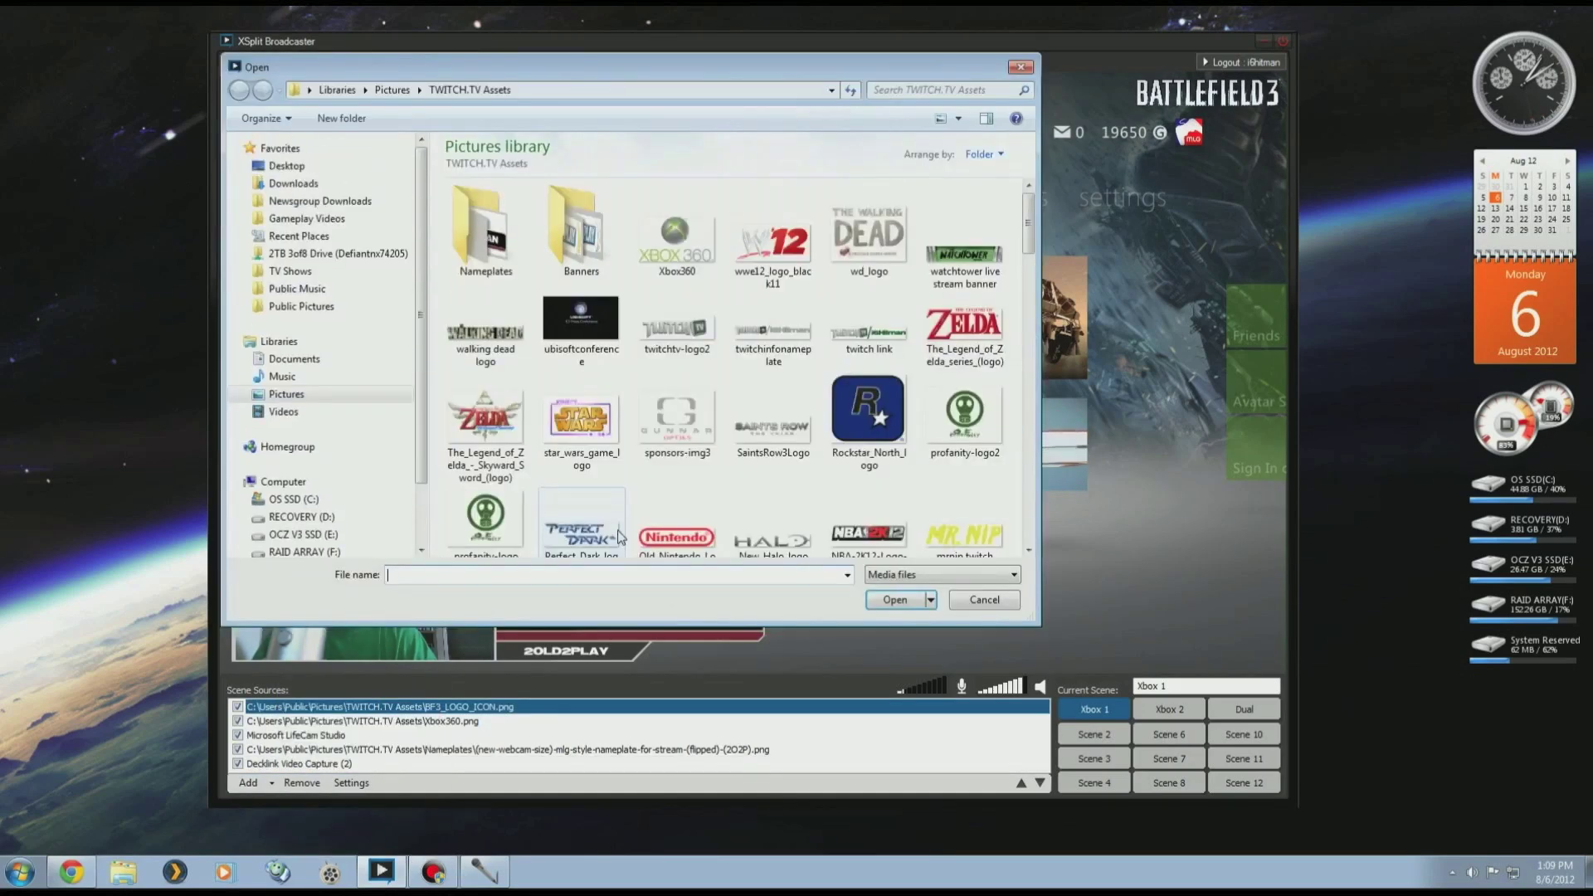
{"action": "scroll", "coordinate": [721, 482], "scroll_direction": "down", "scroll_amount": 5}
{"action": "double_click", "coordinate": [677, 282]}
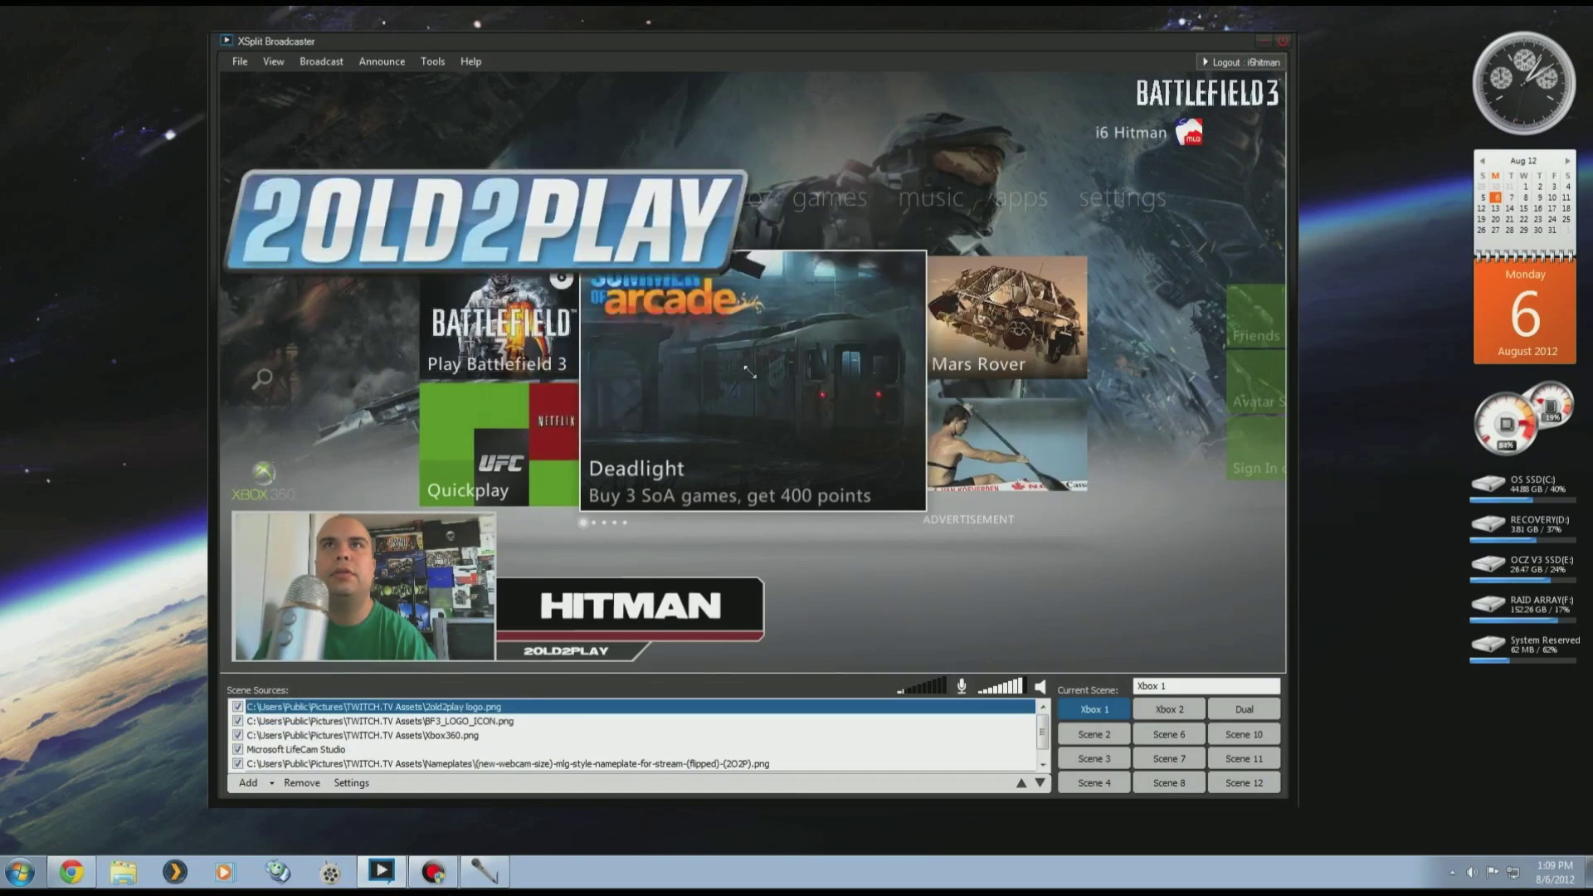
{"action": "left_click_drag", "start_coordinate": [752, 372], "coordinate": [360, 103]}
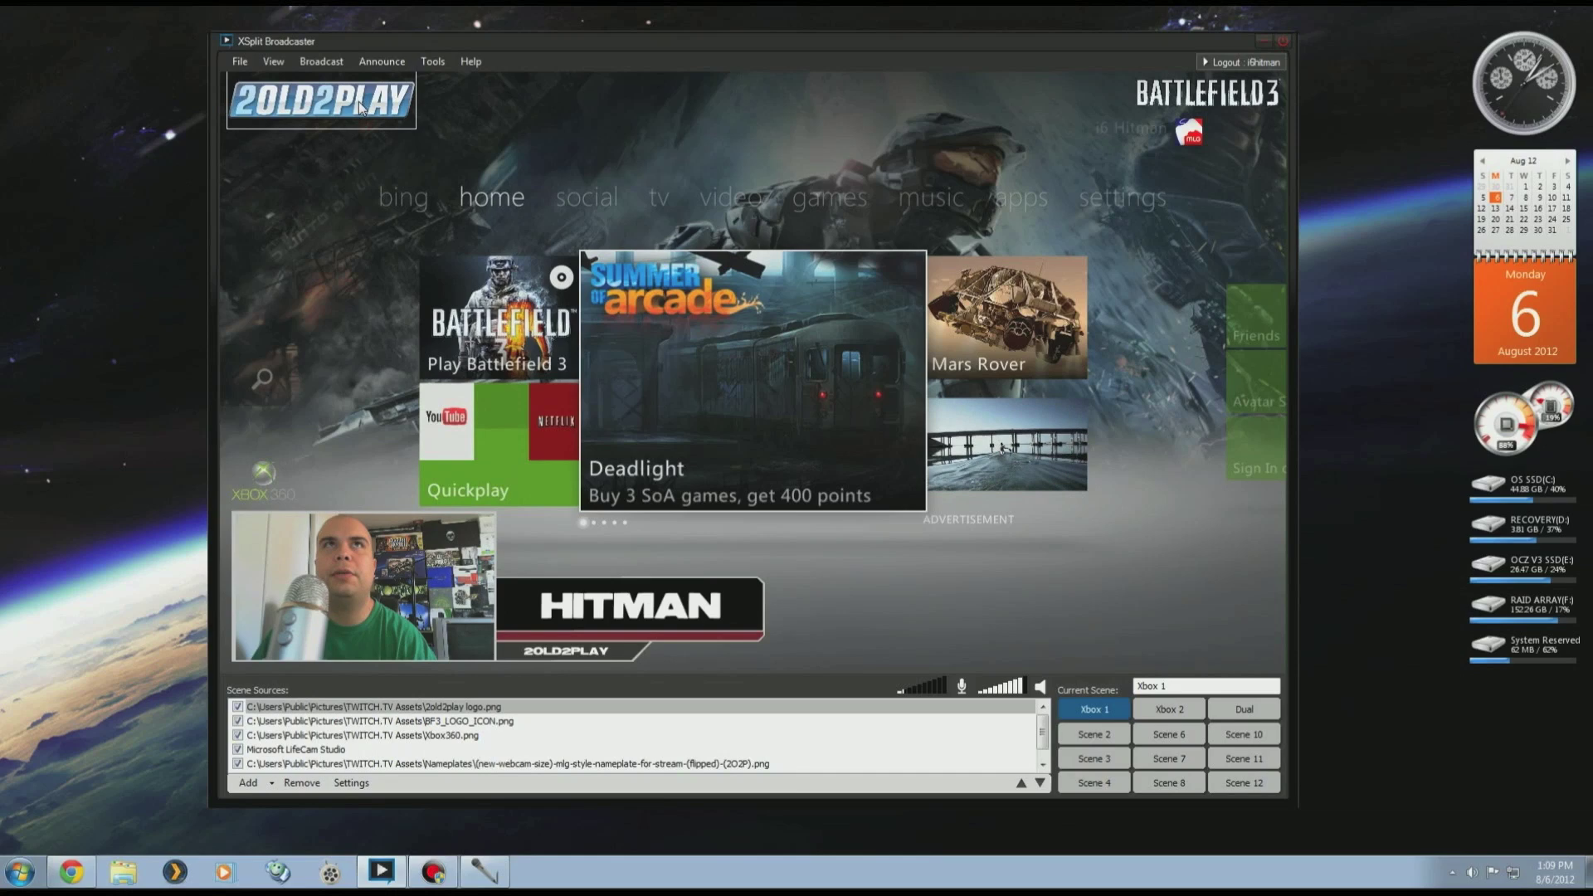
{"action": "left_click", "coordinate": [1152, 710]}
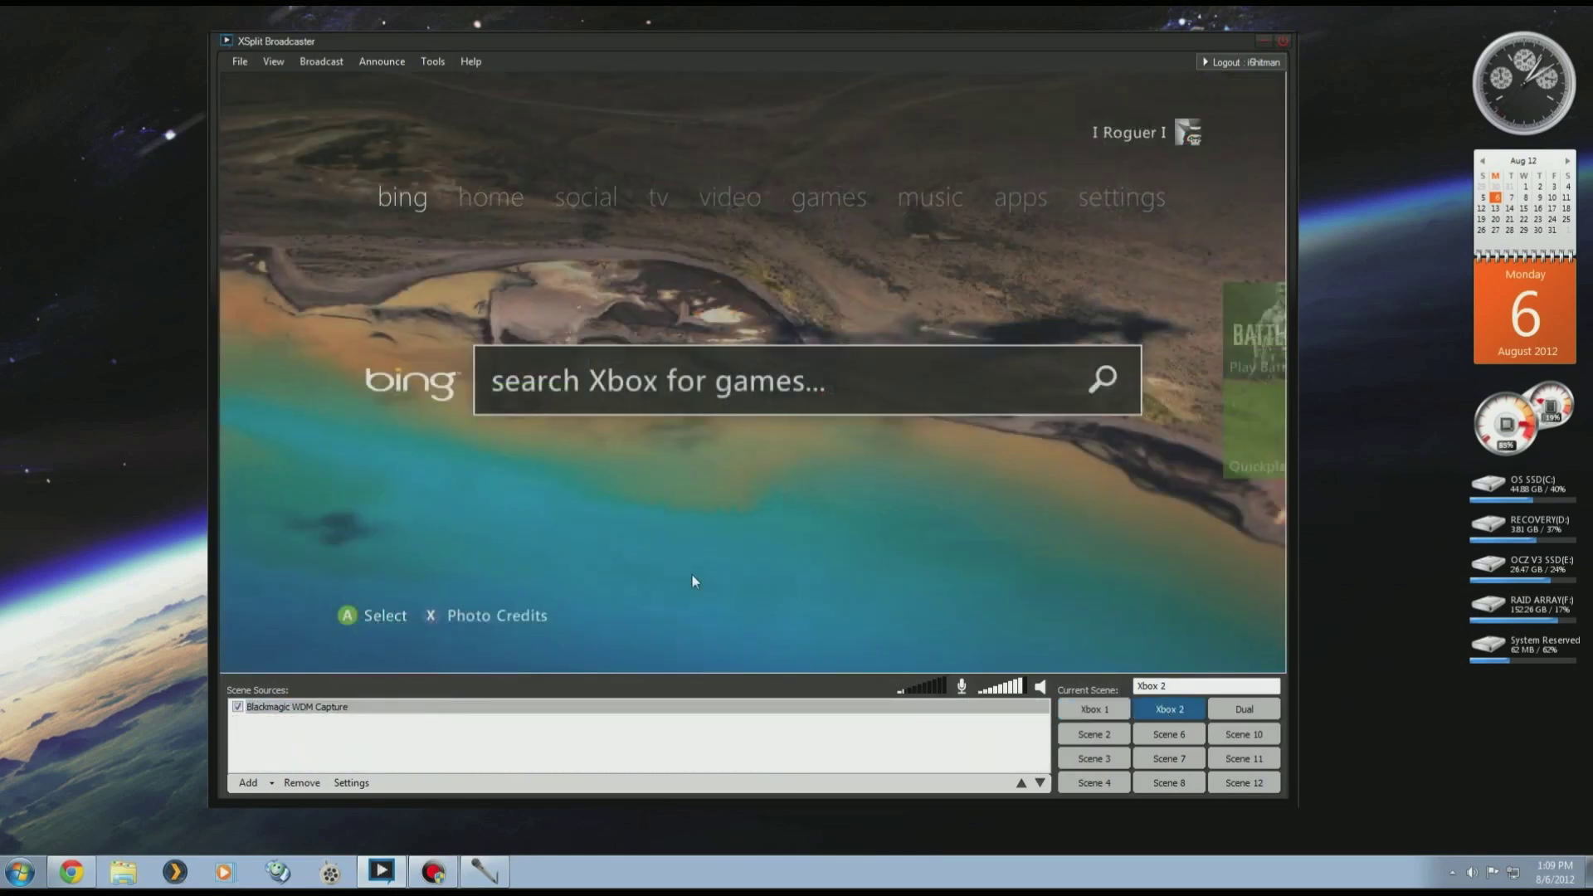
Add the flipped BADMANBURNZ nameplate and shrink it to the bottom-left of the view.
{"action": "left_click", "coordinate": [249, 782]}
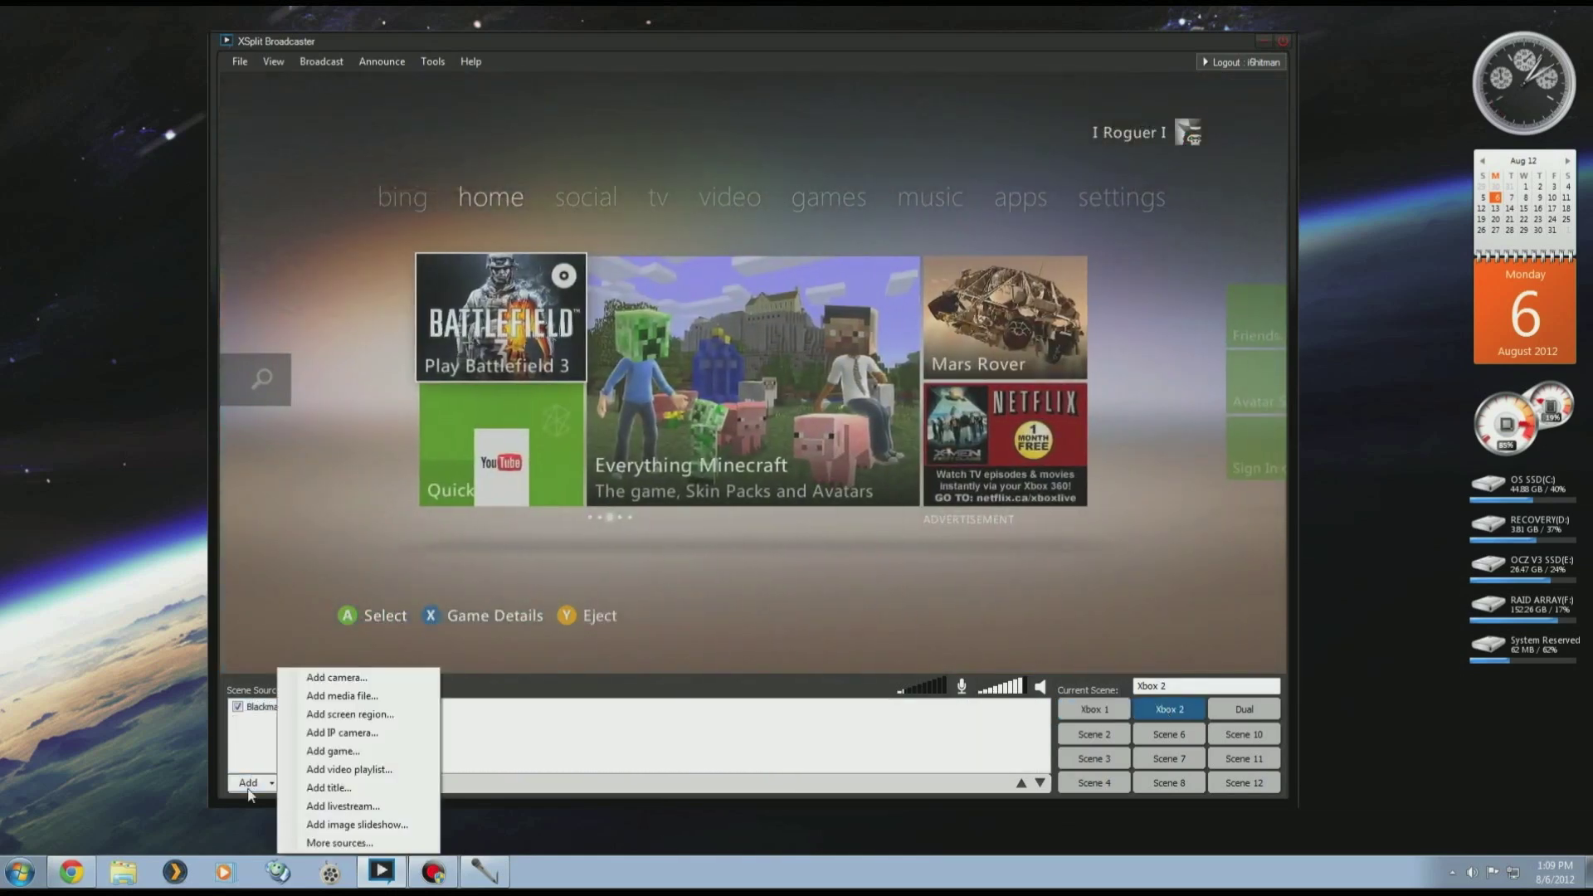
{"action": "left_click", "coordinate": [361, 696]}
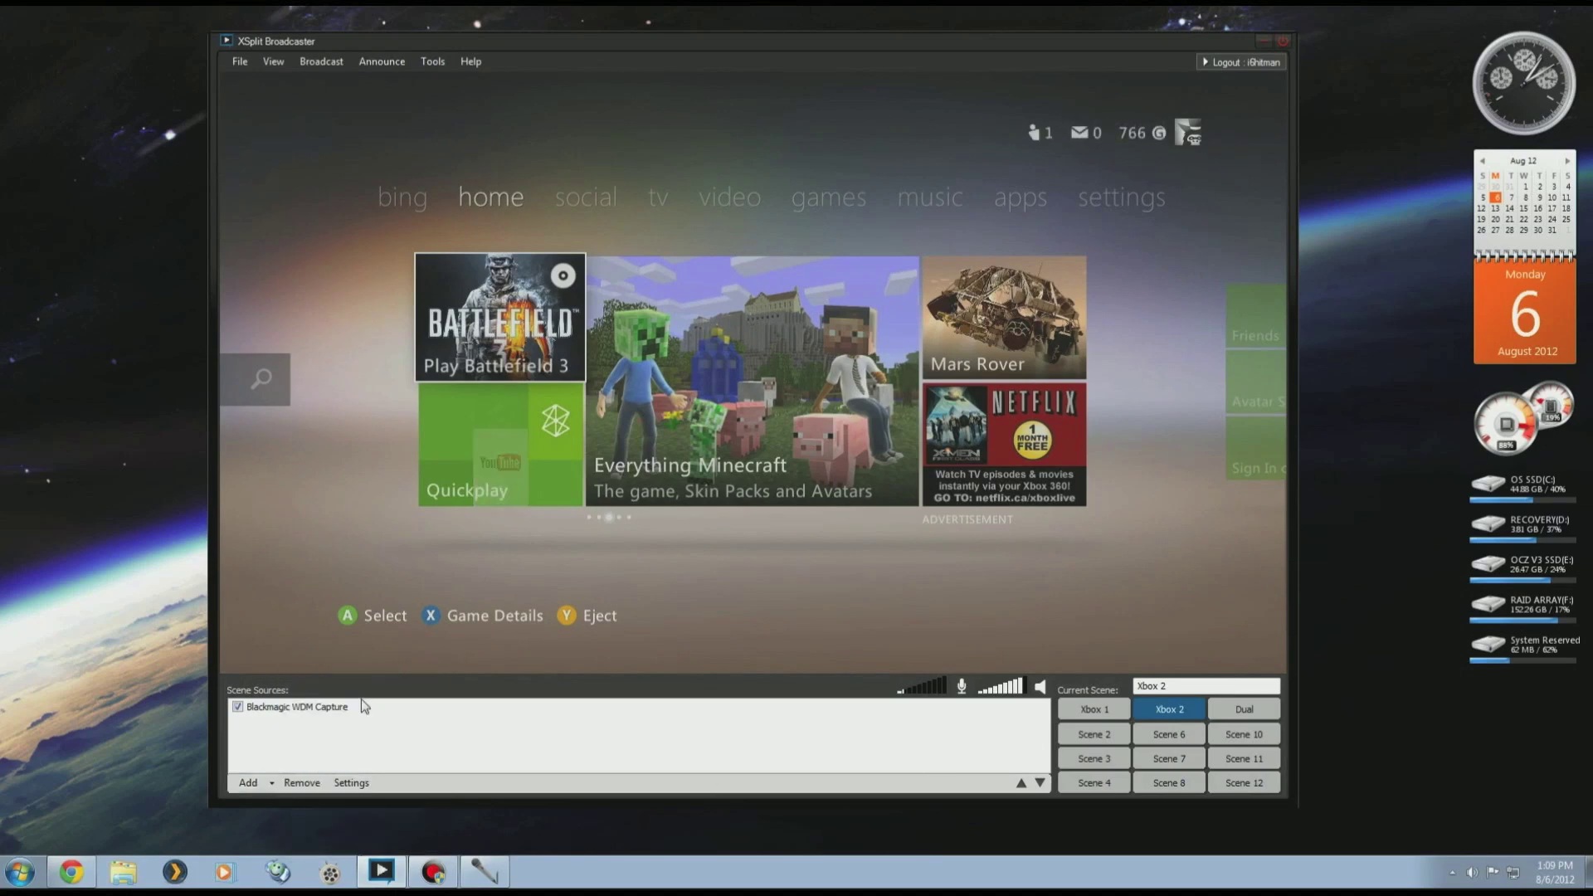
{"action": "double_click", "coordinate": [481, 232]}
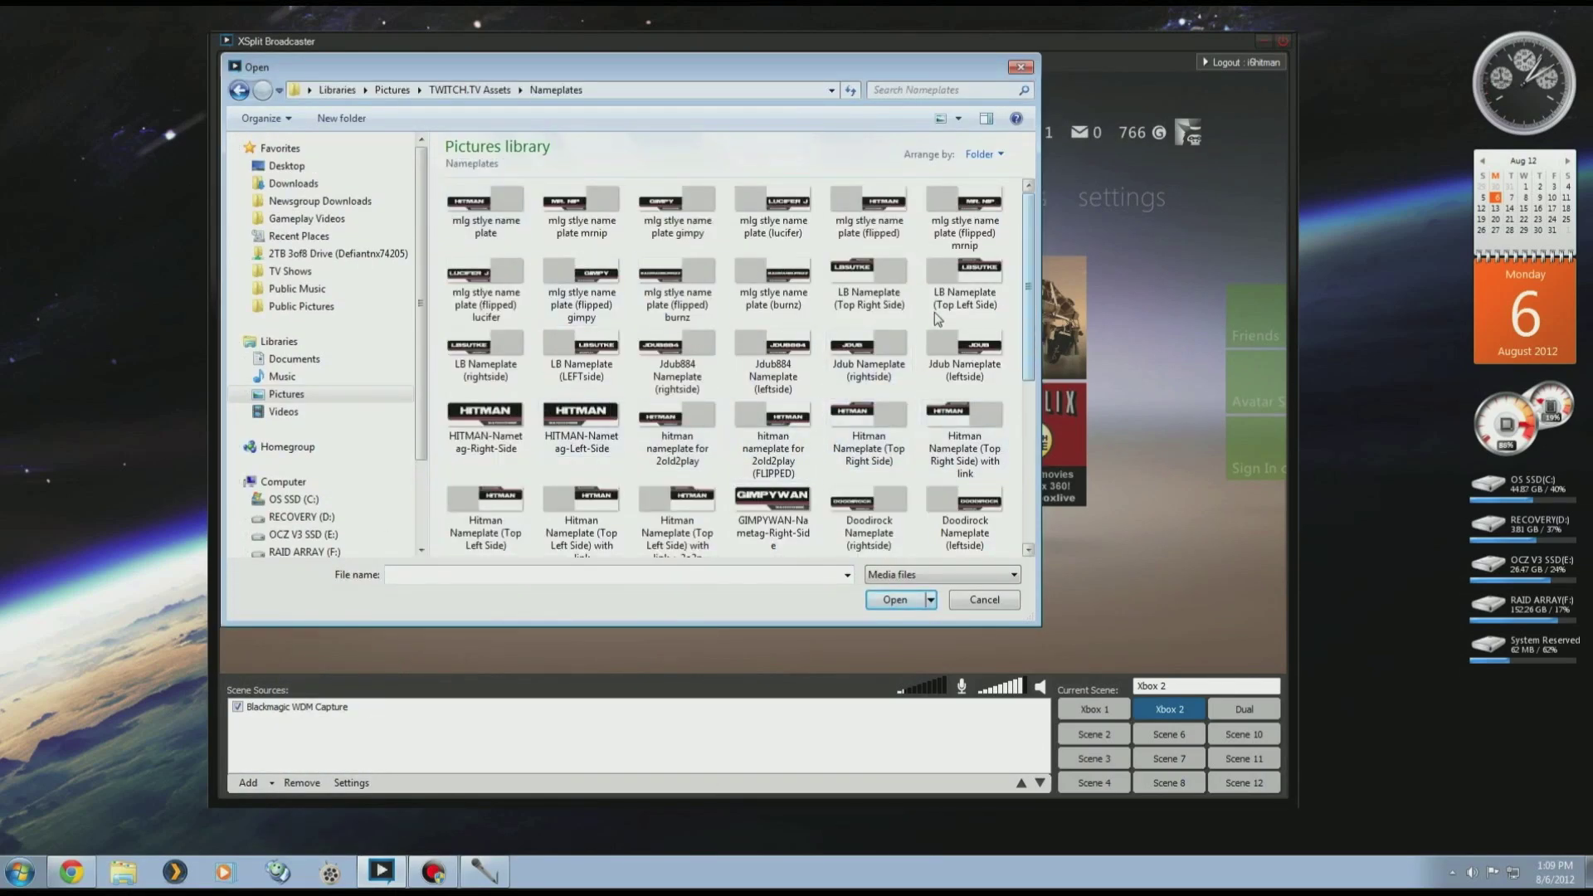
{"action": "scroll", "coordinate": [836, 542], "scroll_direction": "down", "scroll_amount": 3}
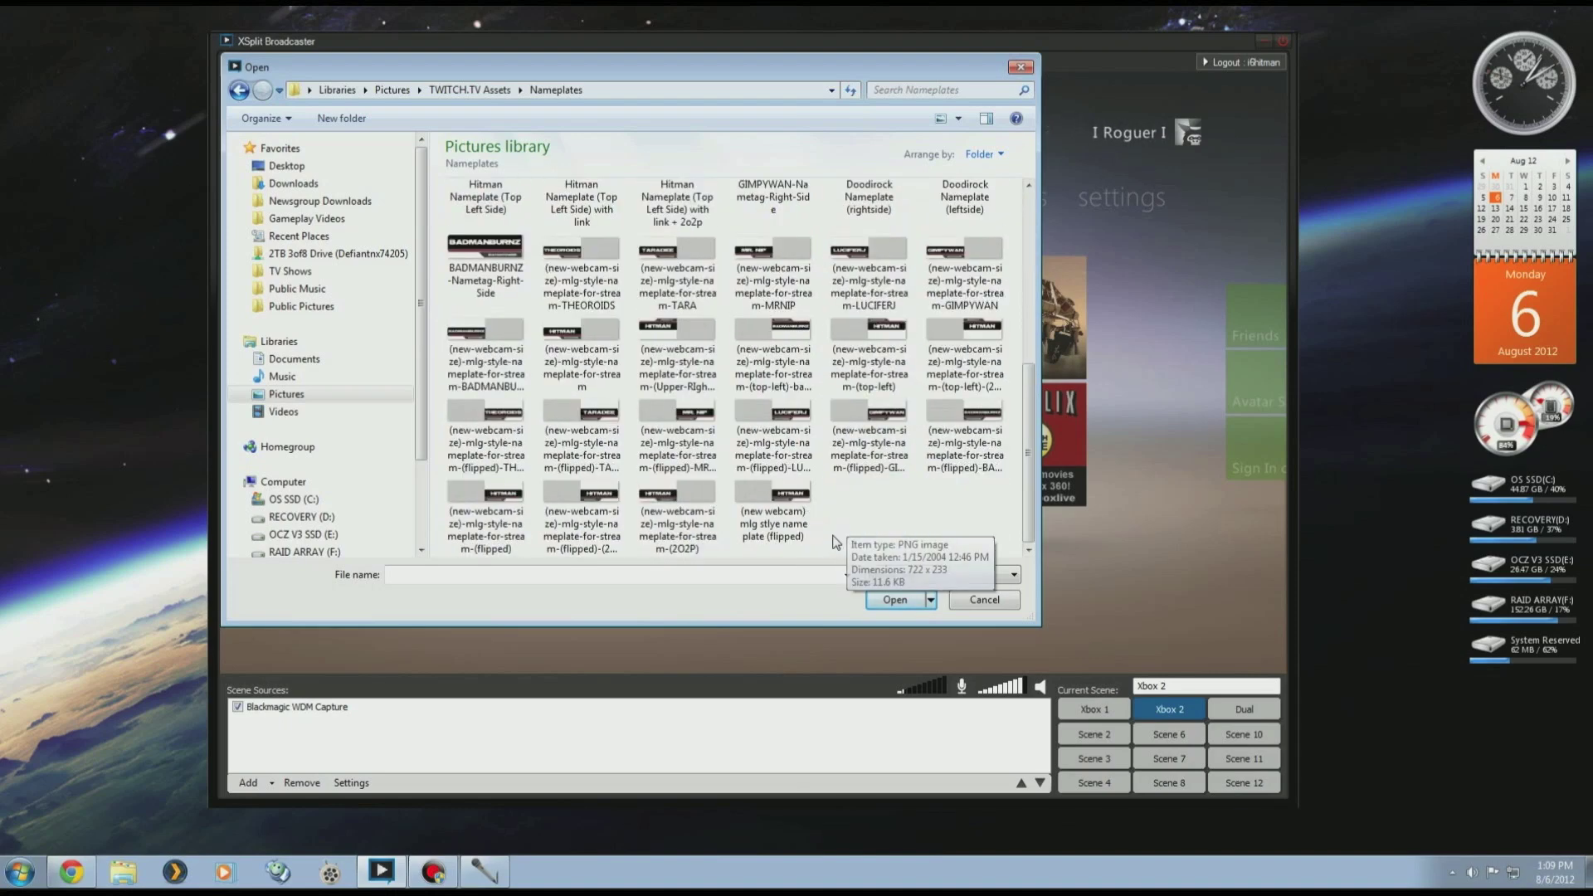
{"action": "double_click", "coordinate": [965, 439]}
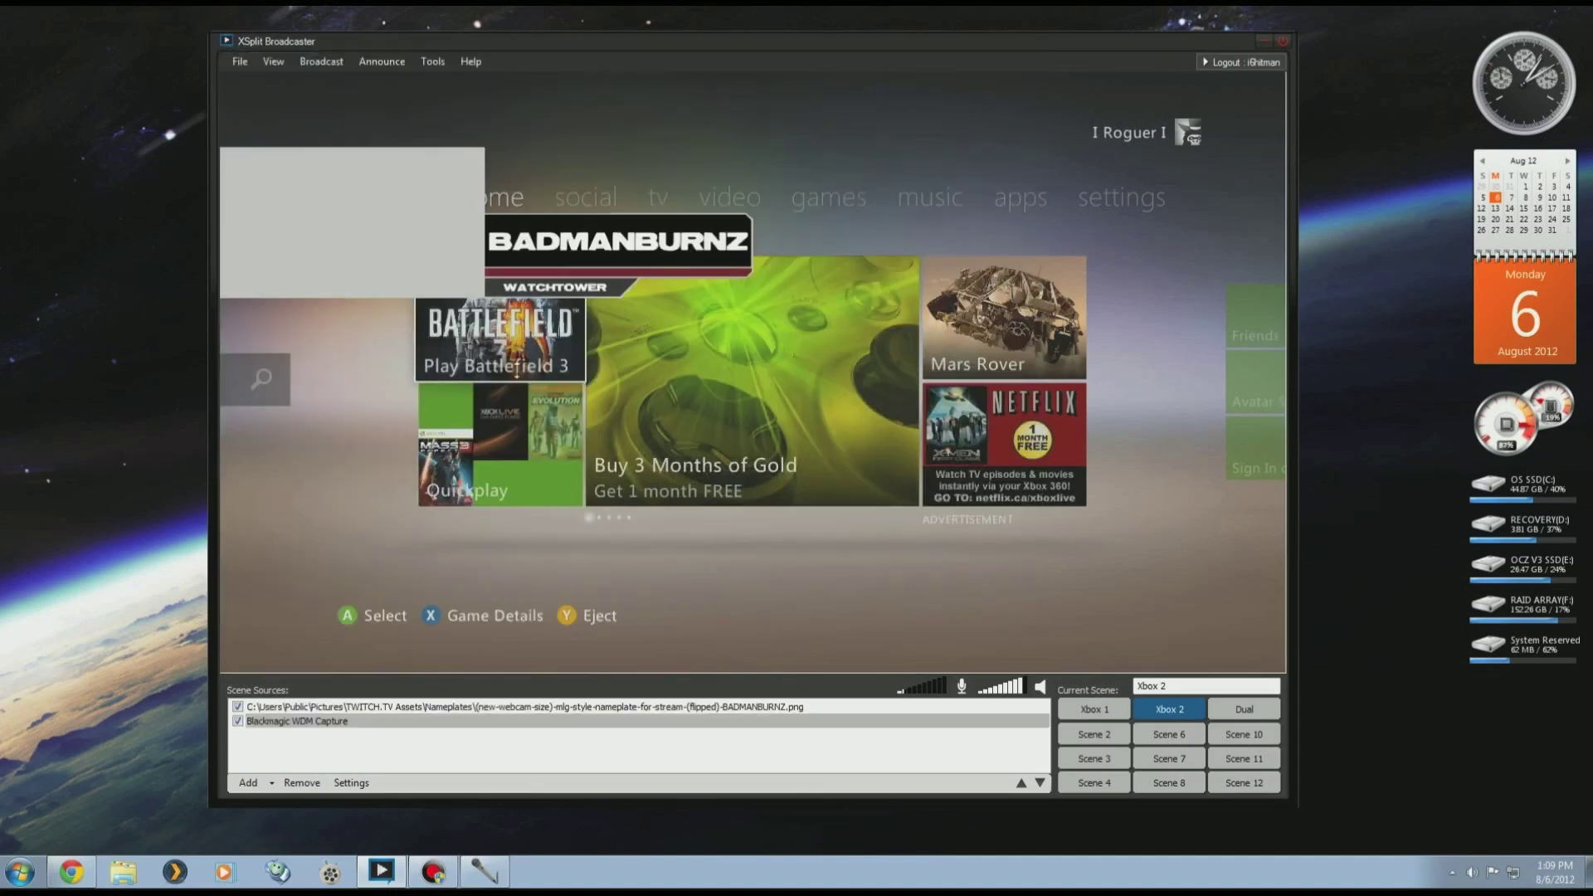
{"action": "left_click_drag", "start_coordinate": [425, 316], "coordinate": [357, 579]}
{"action": "left_click_drag", "start_coordinate": [390, 378], "coordinate": [372, 549]}
Add the Logitech HD Pro Webcam C910 shrunk beside the nameplate, then return to Xbox 1.
{"action": "left_click", "coordinate": [272, 783]}
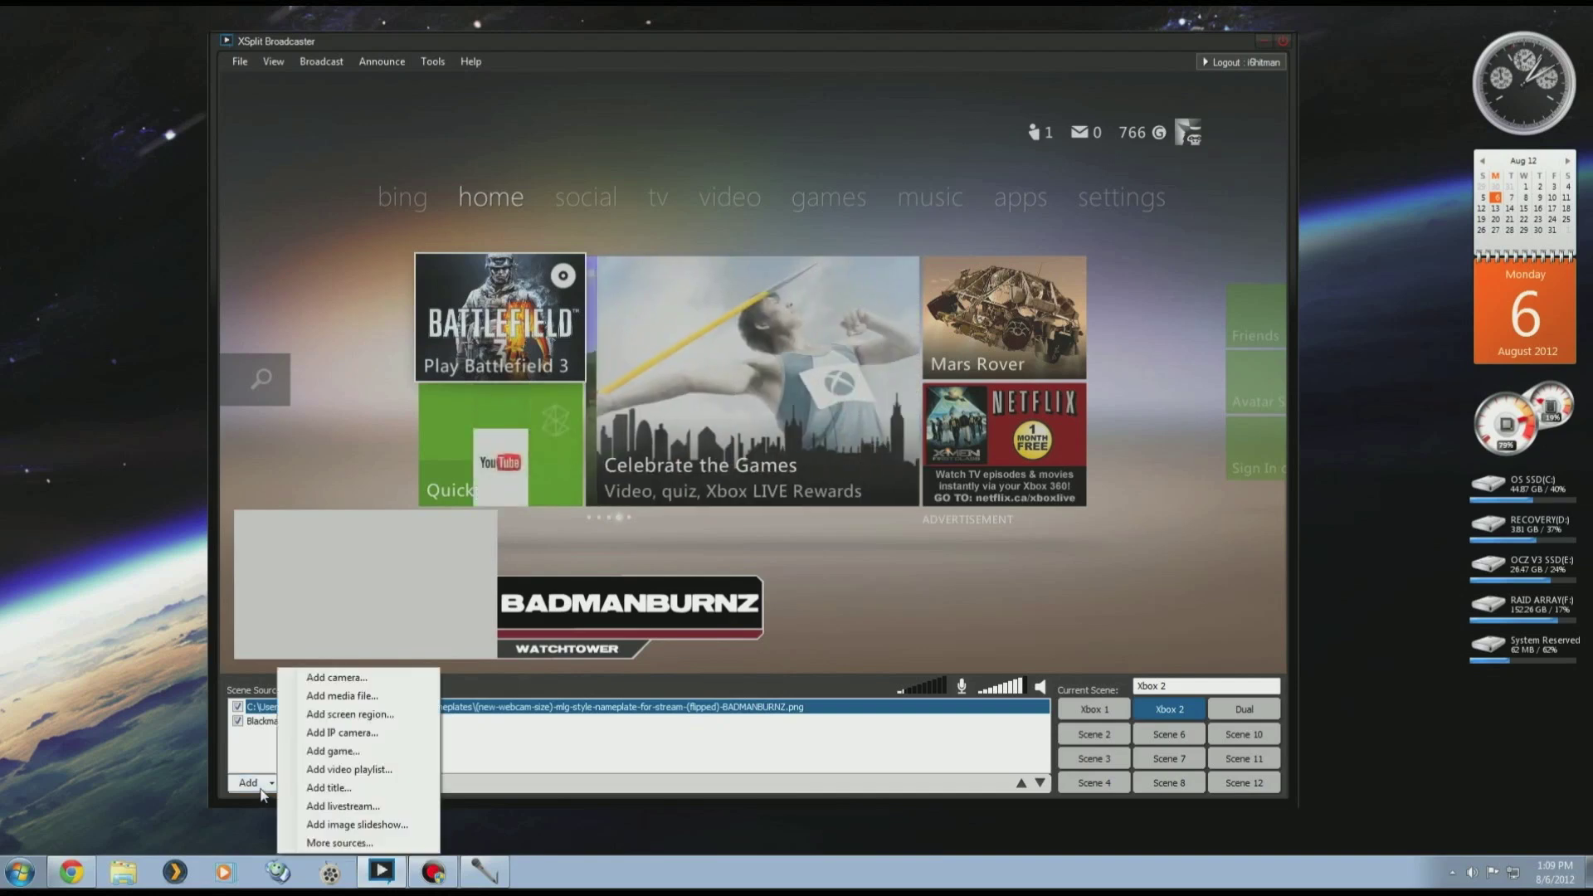
{"action": "left_click", "coordinate": [371, 683]}
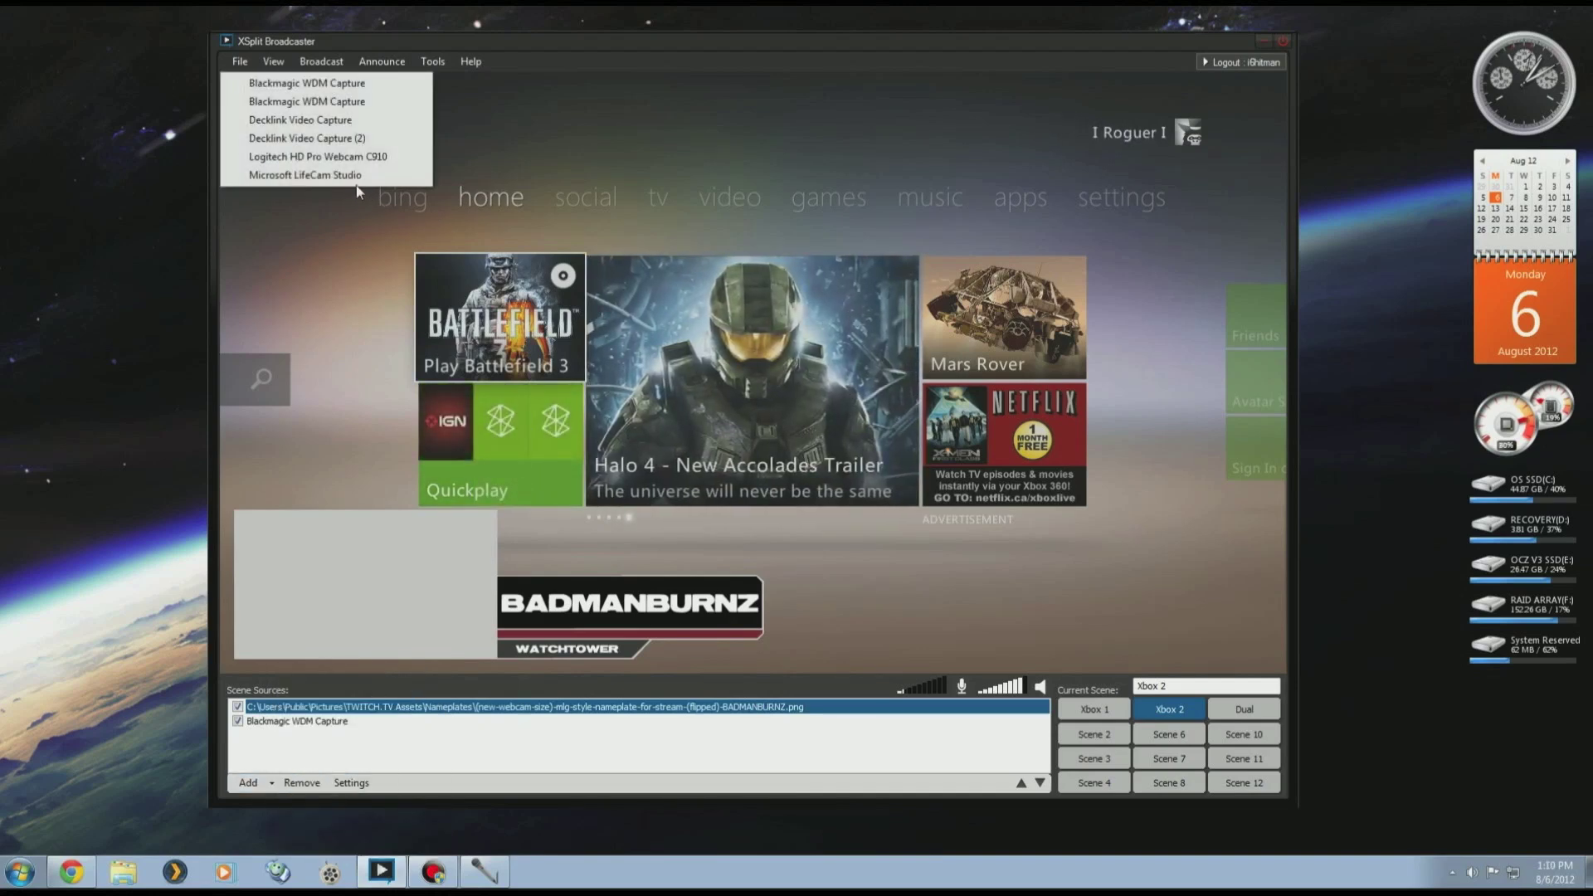
{"action": "left_click", "coordinate": [365, 157]}
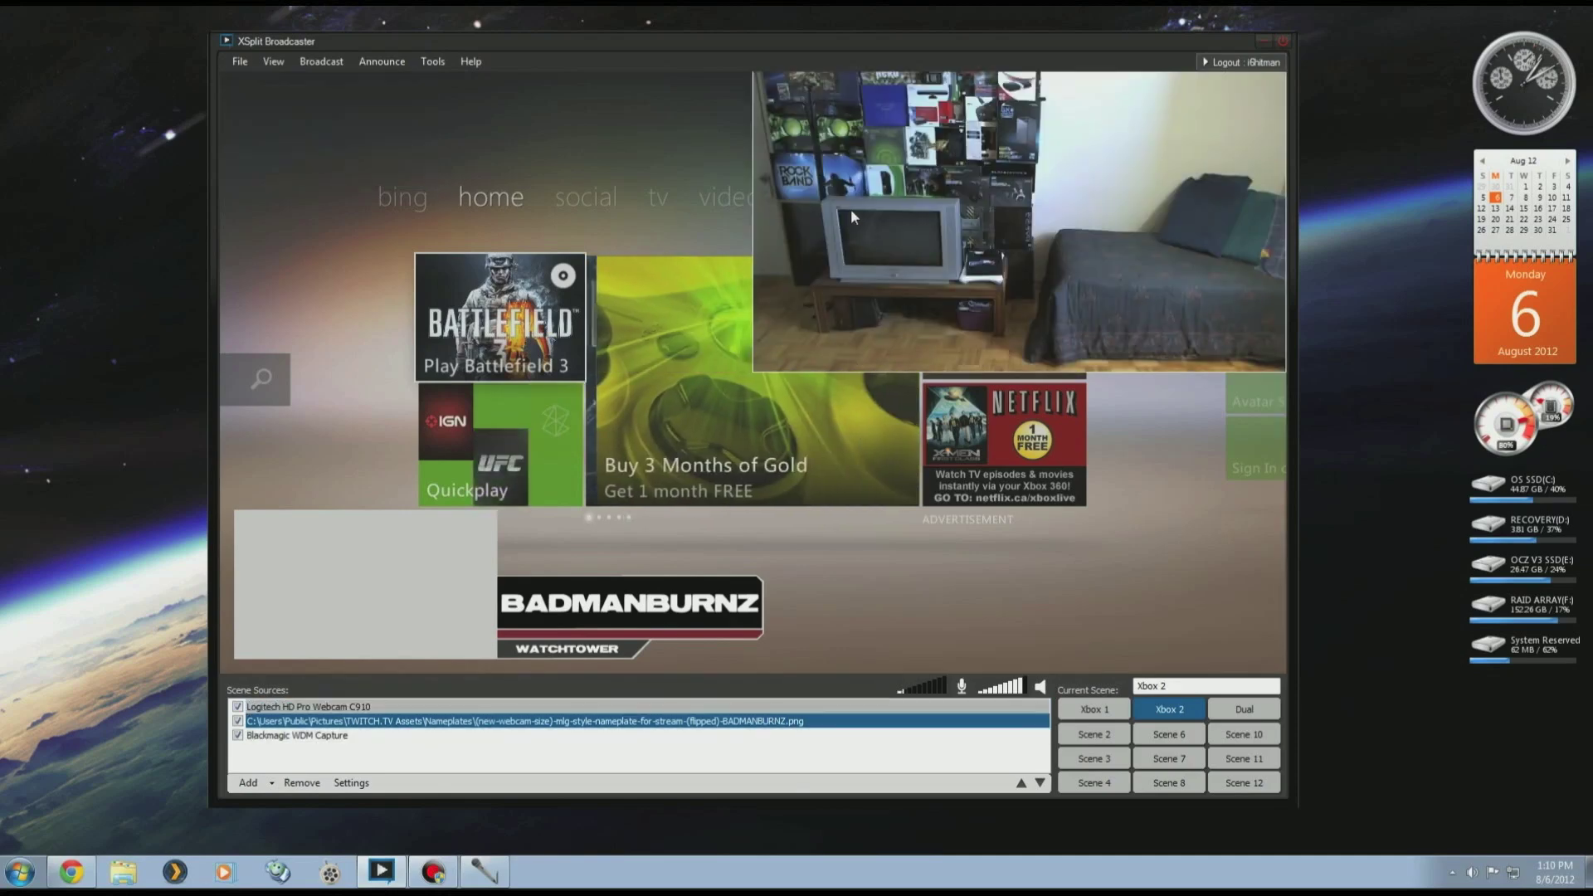
{"action": "left_click_drag", "start_coordinate": [849, 208], "coordinate": [335, 491]}
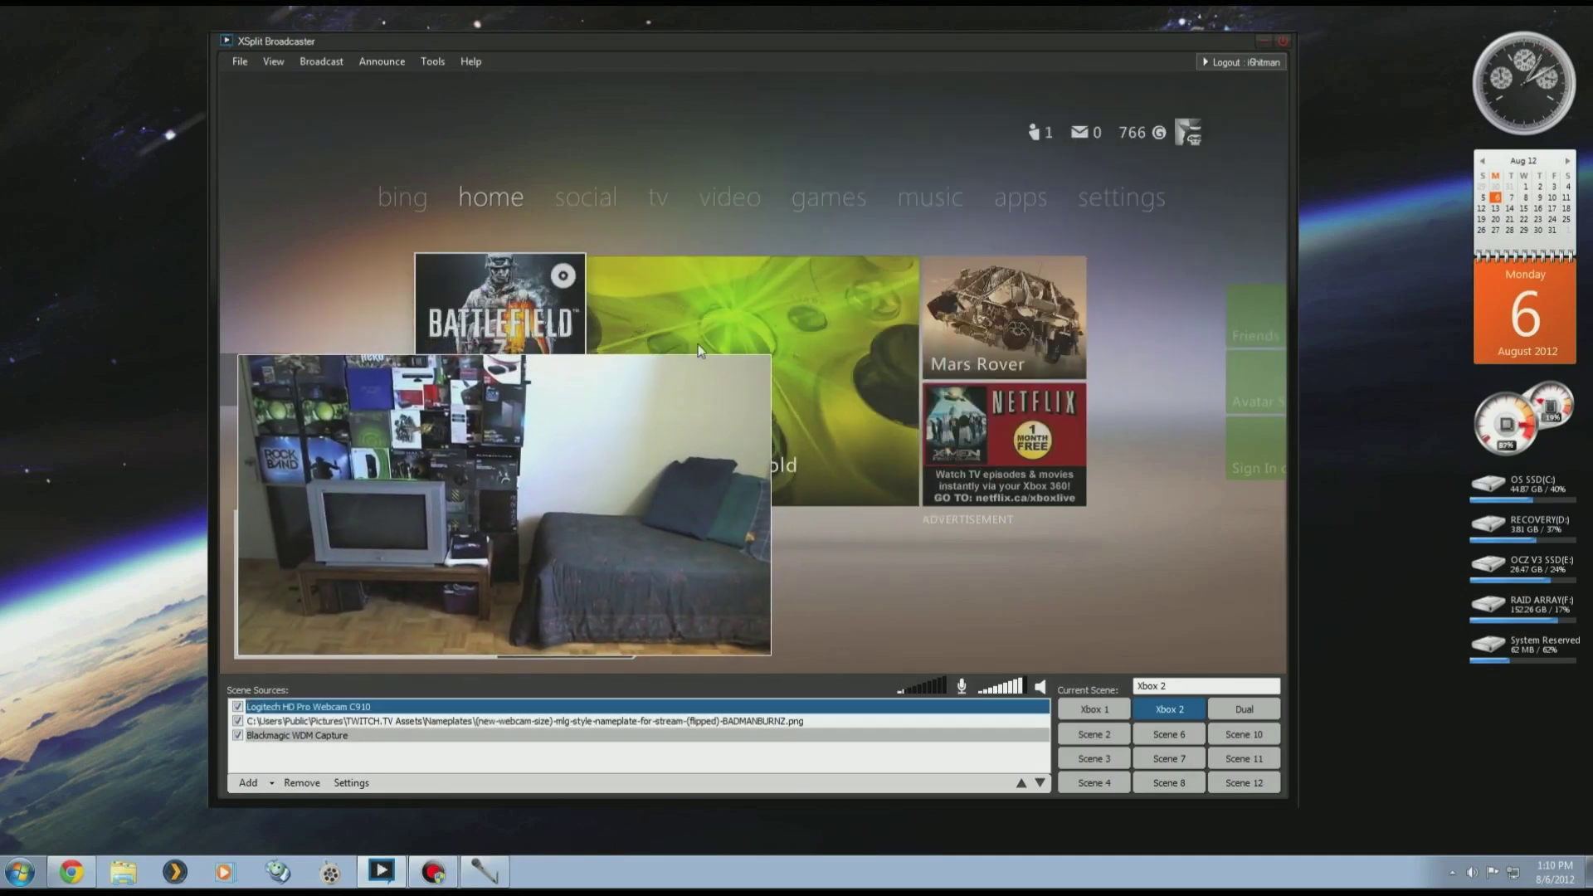
{"action": "left_click_drag", "start_coordinate": [764, 356], "coordinate": [495, 516]}
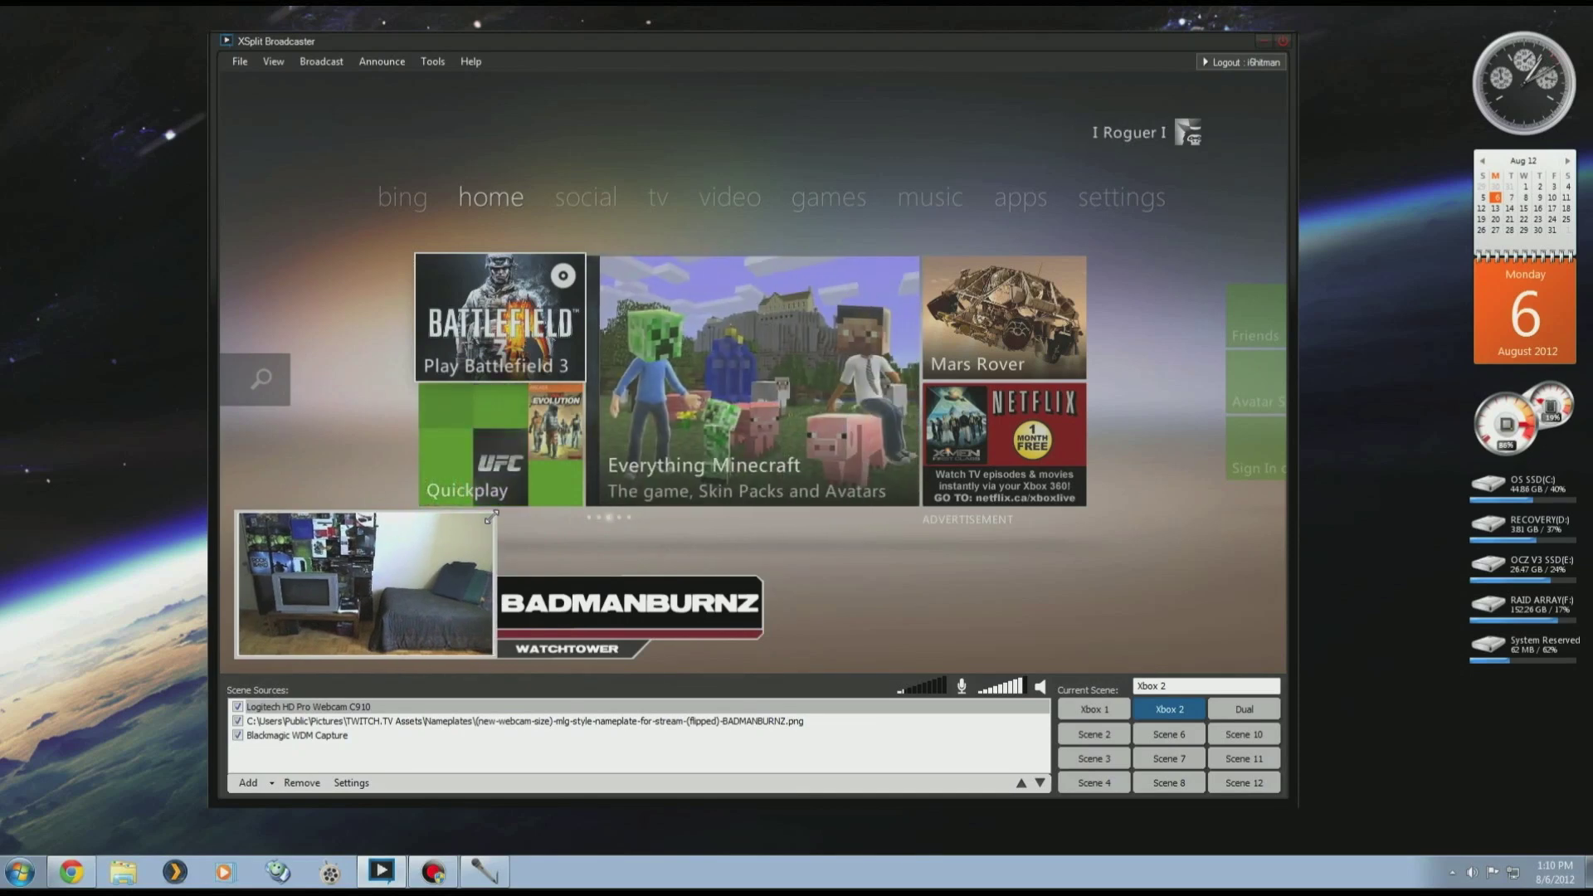
{"action": "left_click", "coordinate": [597, 507]}
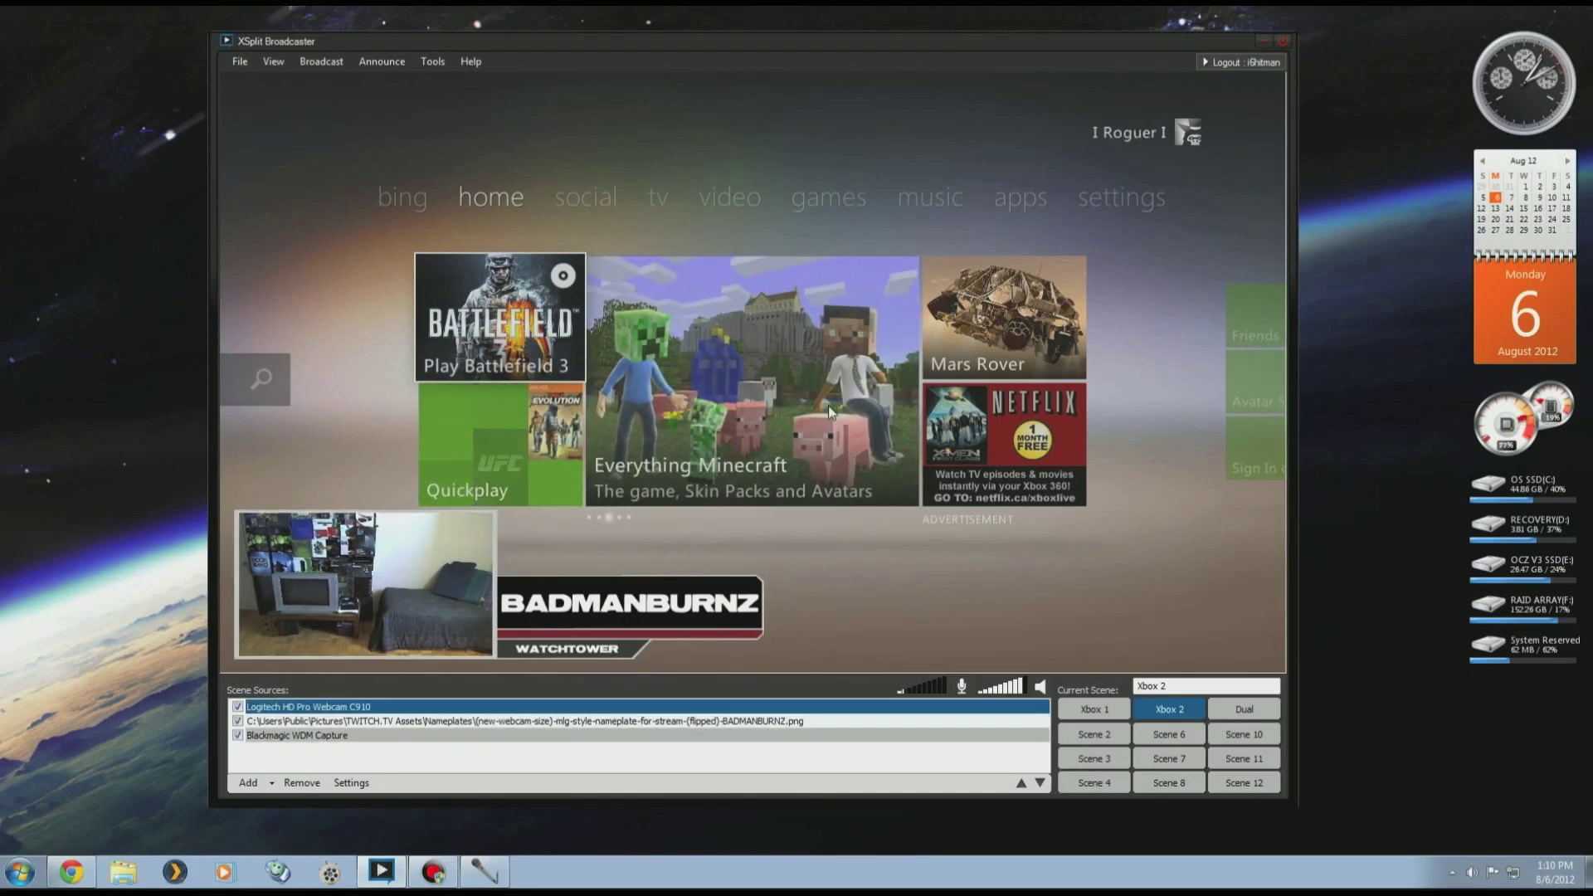
{"action": "left_click", "coordinate": [1115, 714]}
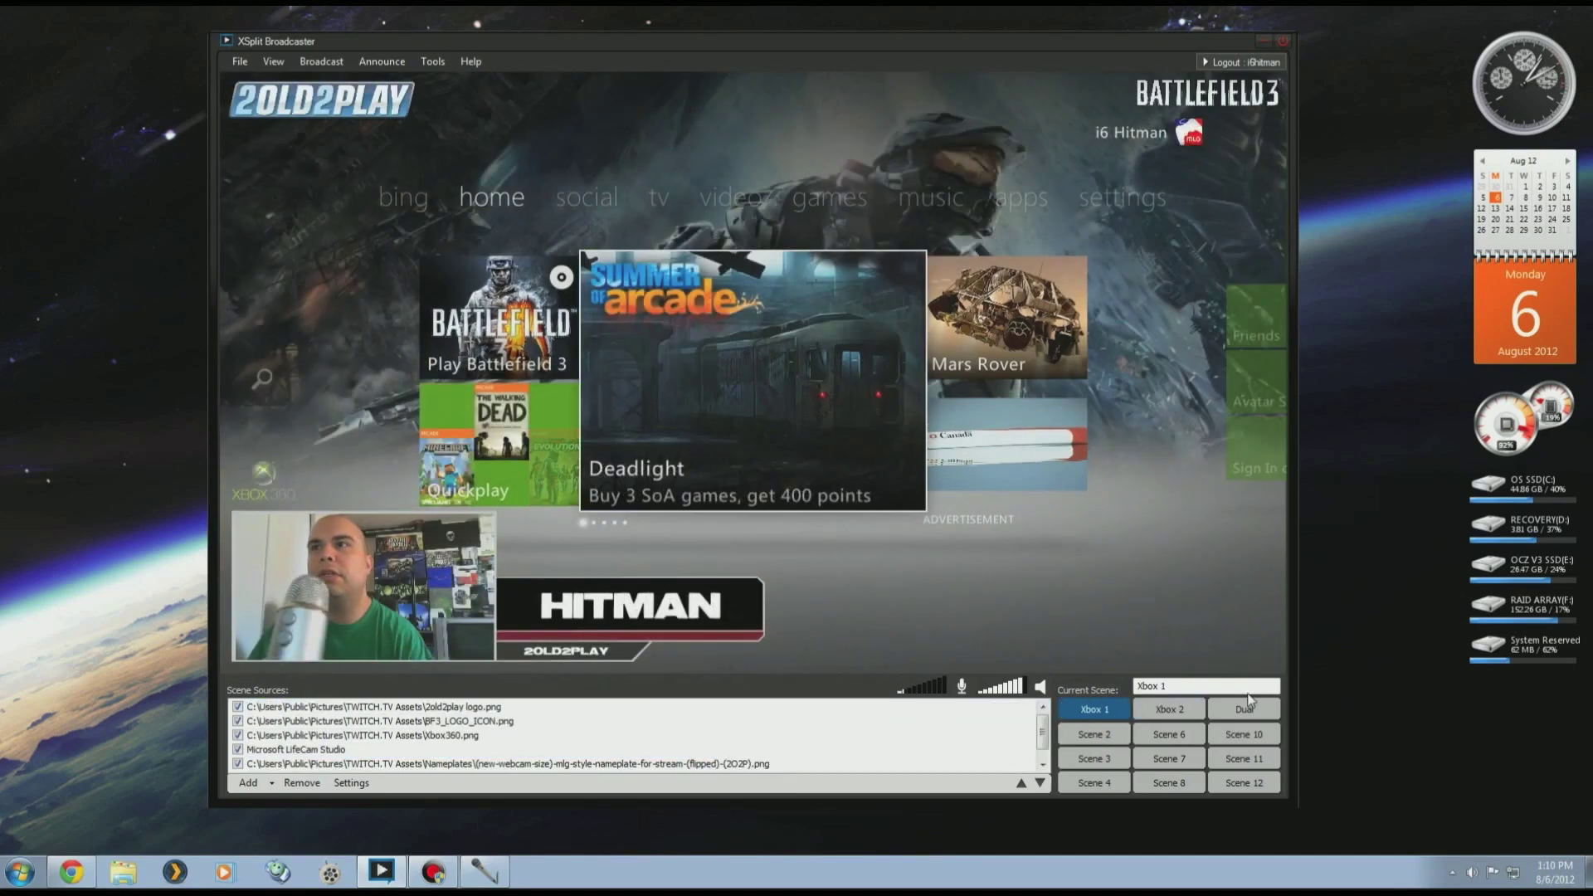
In the Dual scene, add the flipped HITMAN nameplate at the bottom of the left feed.
{"action": "left_click", "coordinate": [1228, 714]}
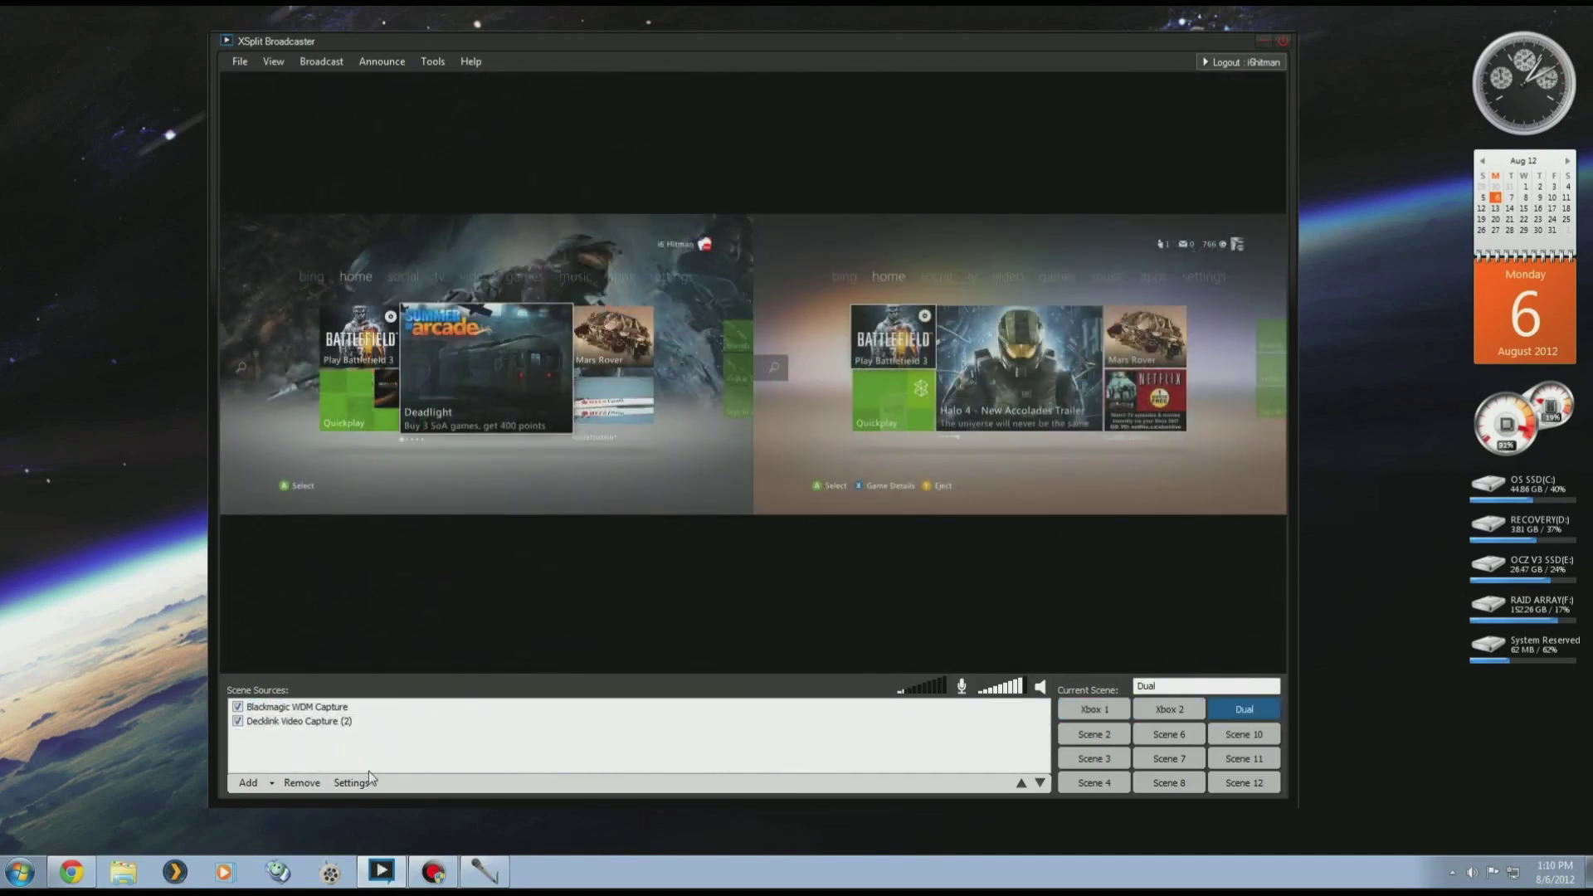
{"action": "left_click", "coordinate": [249, 782]}
{"action": "left_click", "coordinate": [381, 701]}
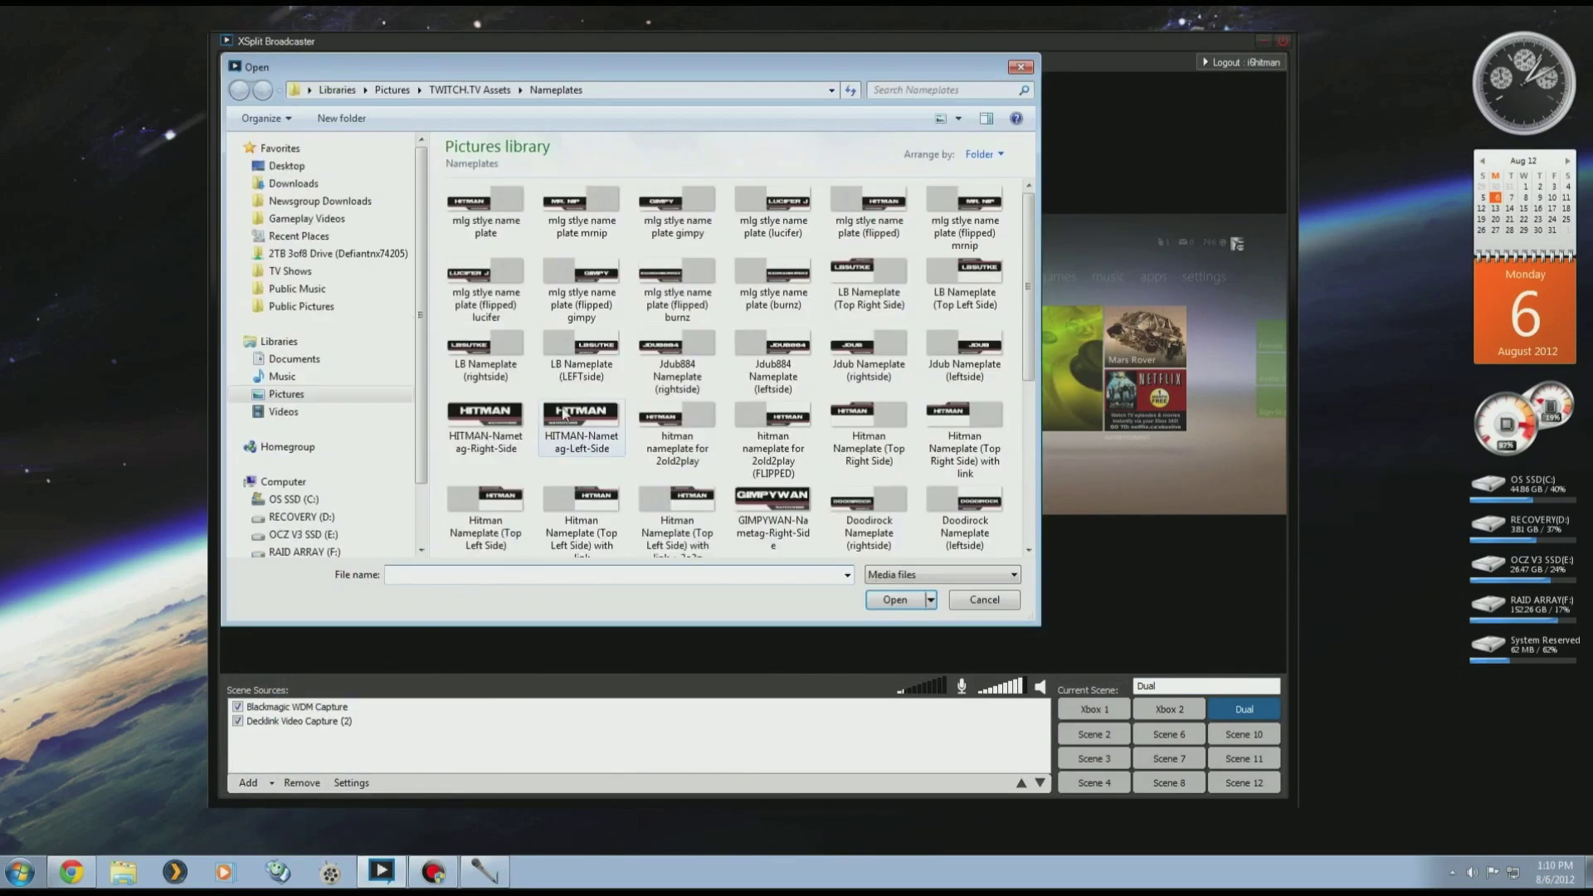
{"action": "scroll", "coordinate": [1033, 324], "scroll_direction": "down", "scroll_amount": 5}
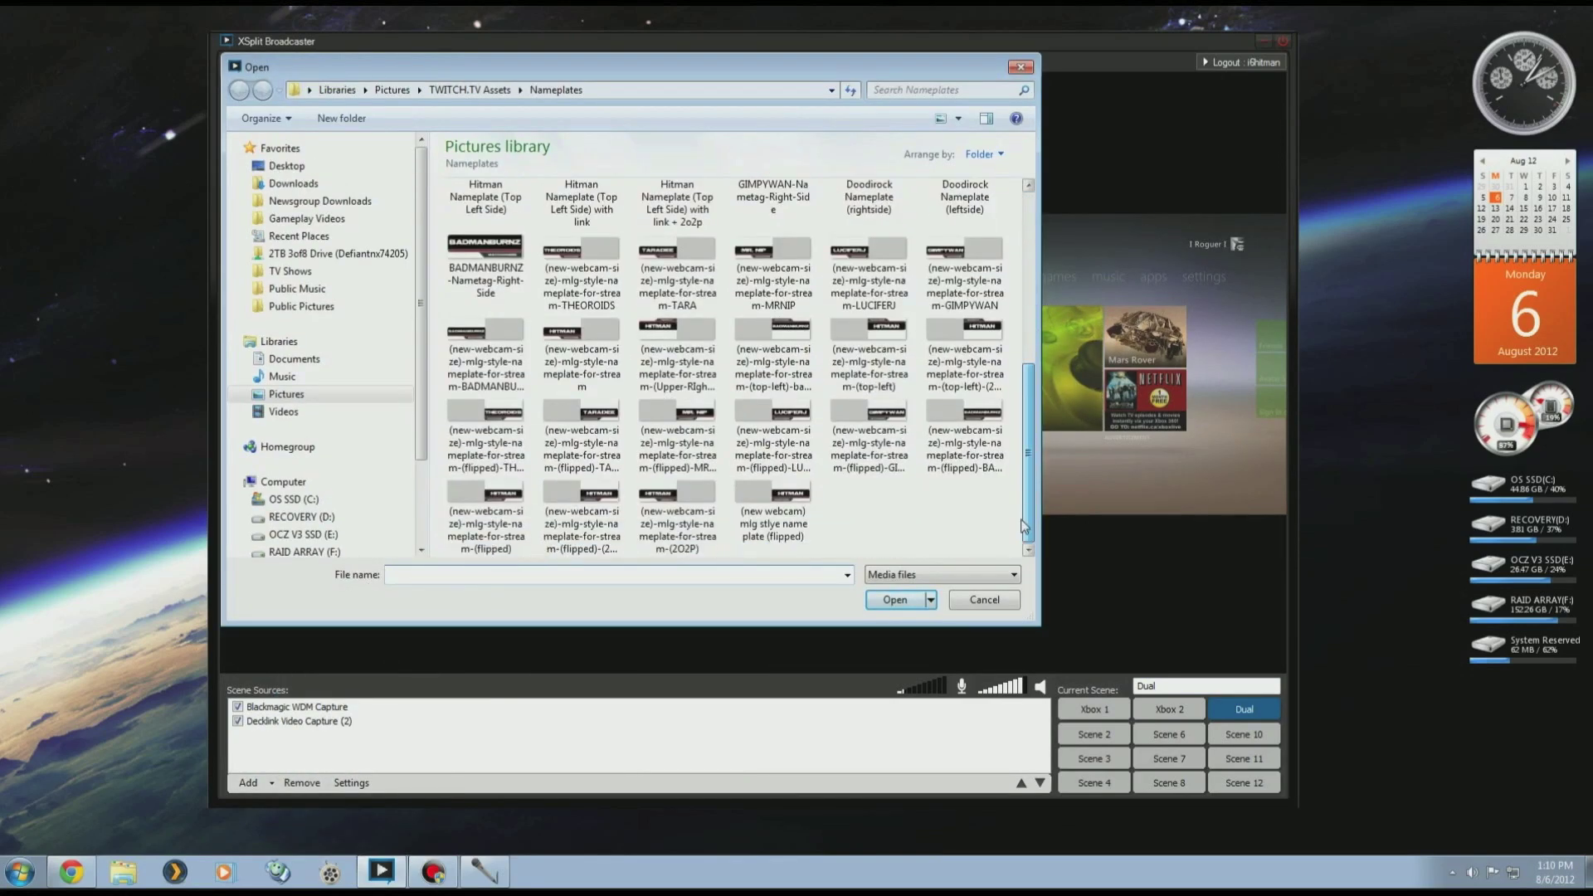
{"action": "double_click", "coordinate": [775, 523]}
{"action": "left_click", "coordinate": [361, 441]}
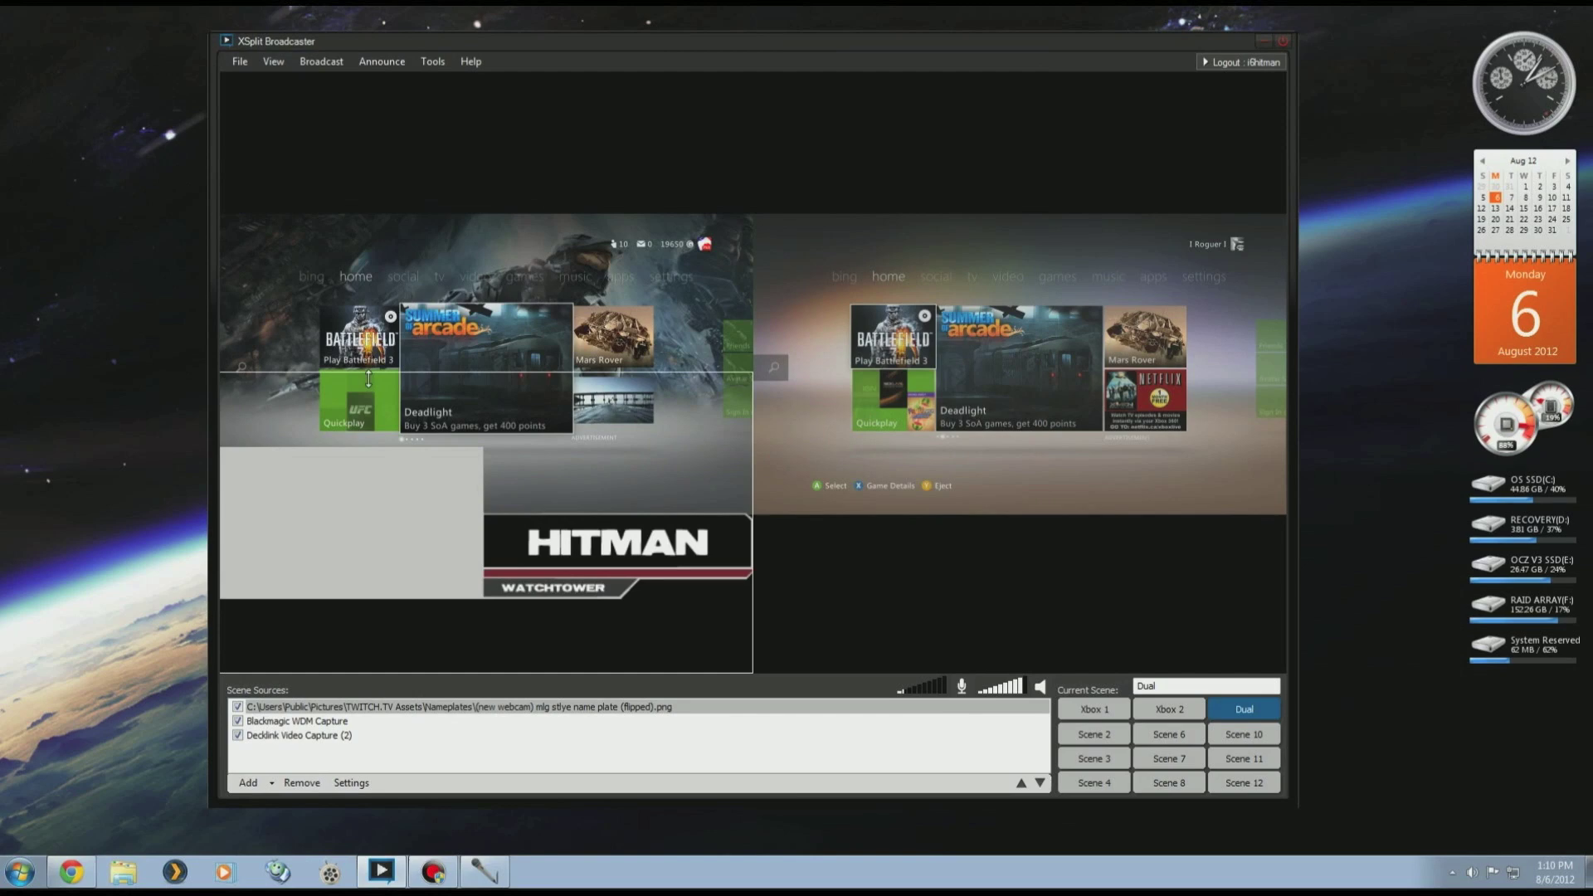
{"action": "left_click_drag", "start_coordinate": [369, 379], "coordinate": [356, 523]}
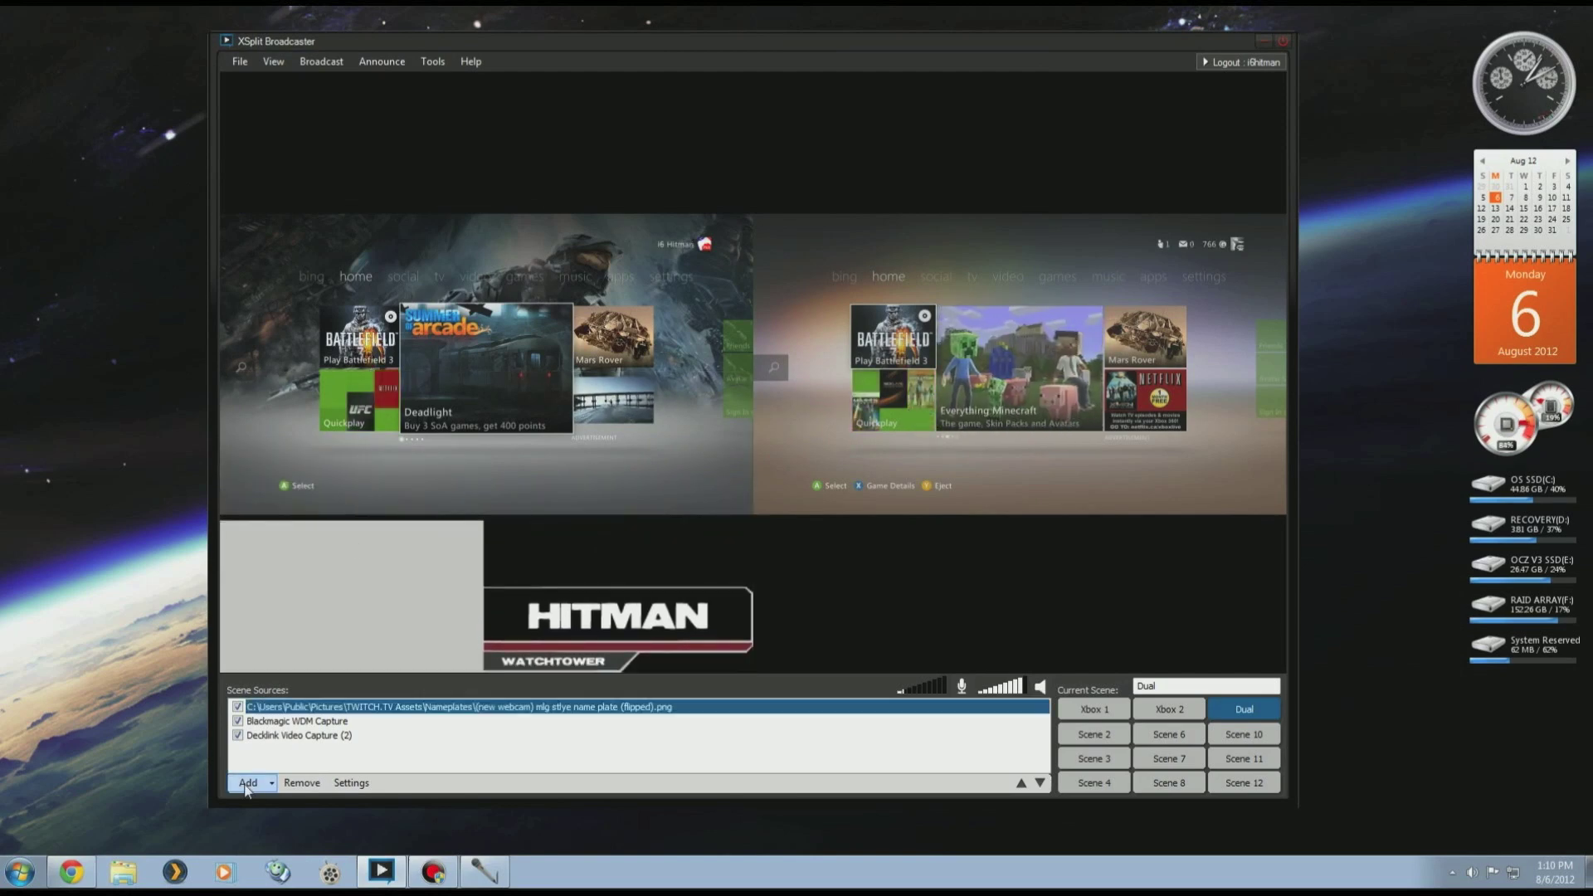
Add the BADMANBURNZ nameplate and move it down beside HITMAN.
{"action": "left_click", "coordinate": [247, 783]}
{"action": "left_click", "coordinate": [373, 695]}
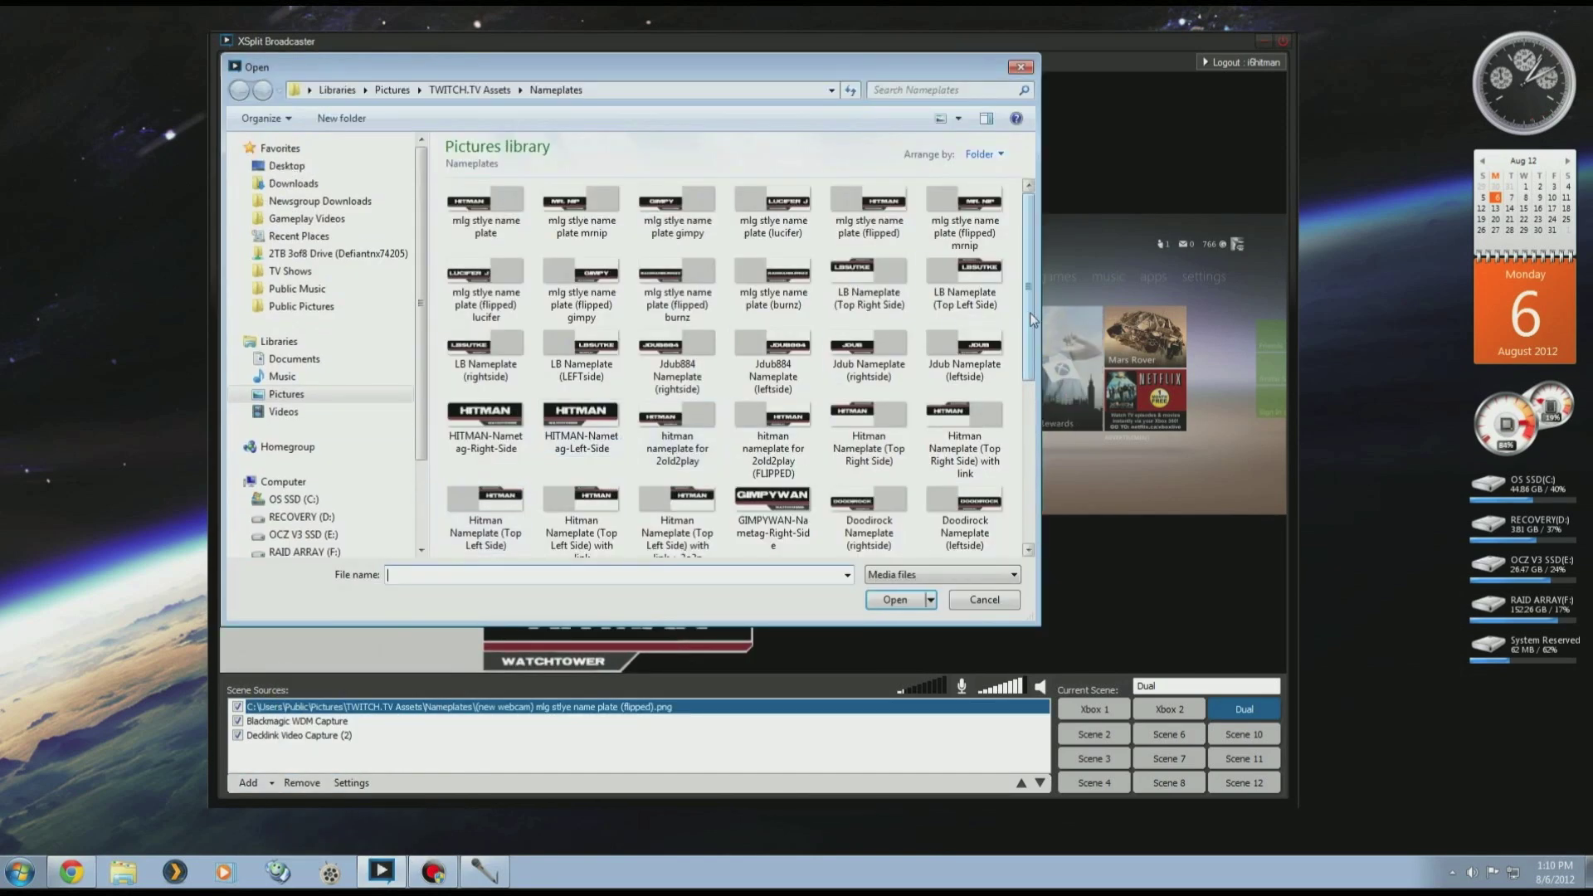
{"action": "left_click_drag", "start_coordinate": [1033, 320], "coordinate": [1038, 538]}
{"action": "double_click", "coordinate": [495, 348]}
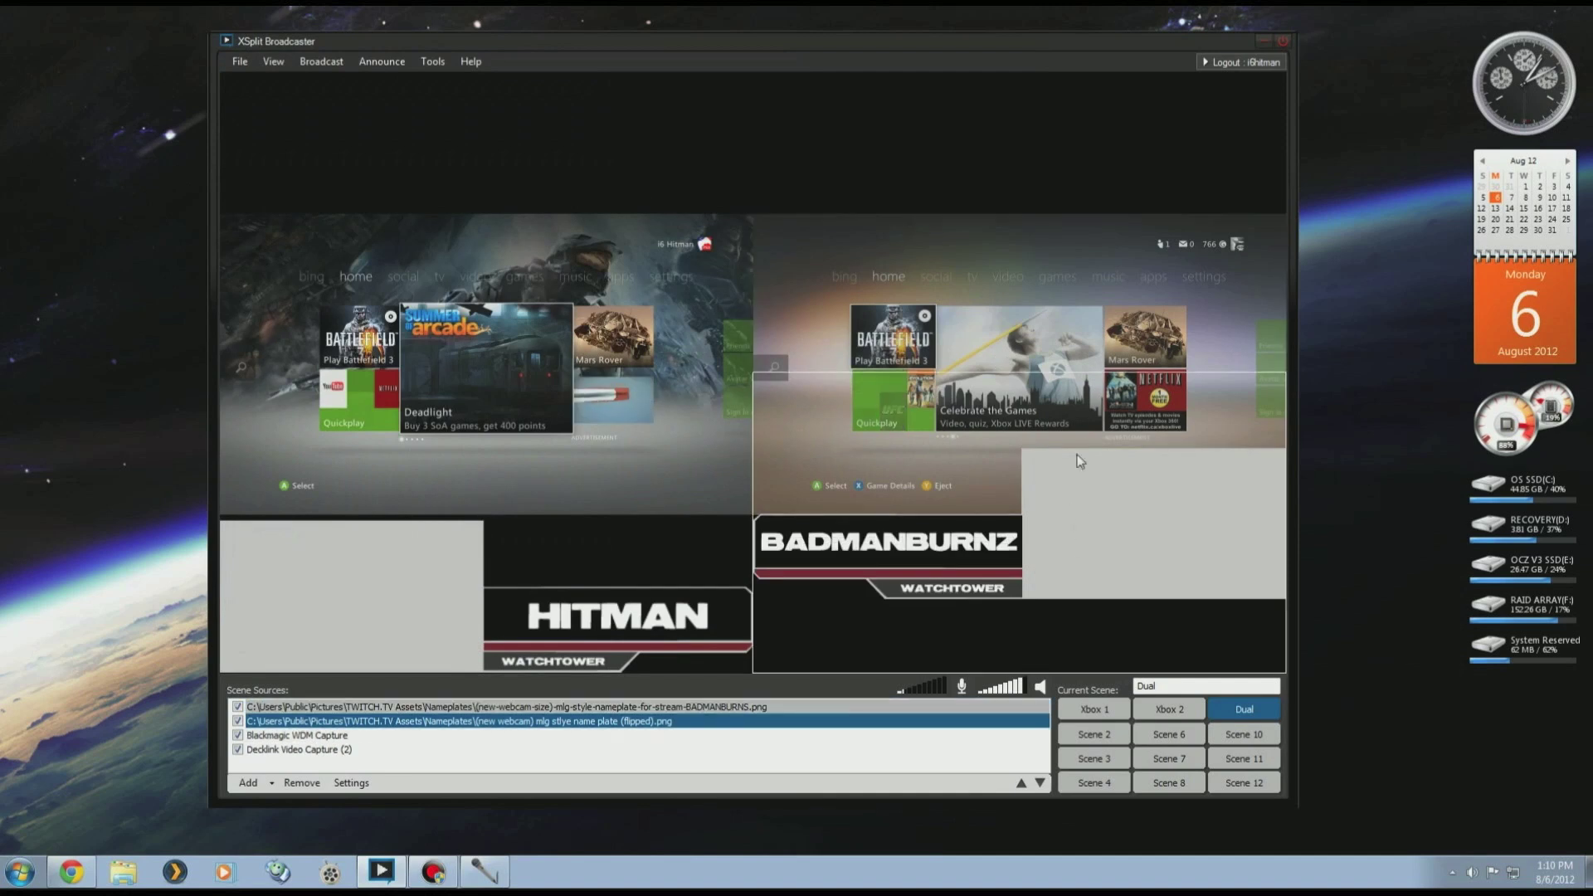
{"action": "left_click_drag", "start_coordinate": [1076, 380], "coordinate": [1076, 450]}
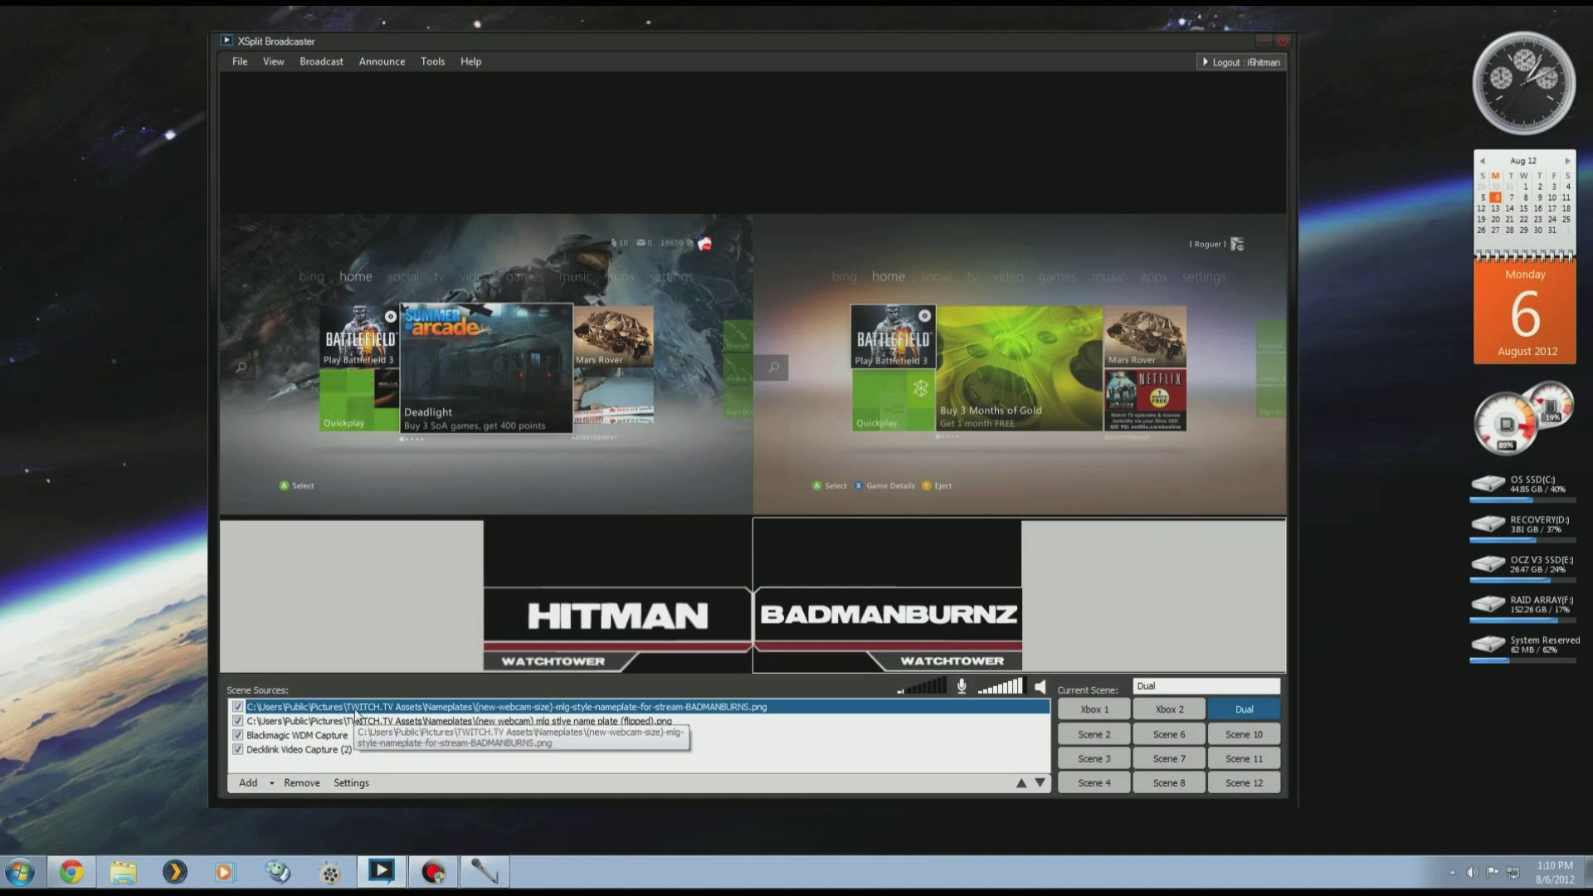
{"action": "left_click", "coordinate": [609, 611]}
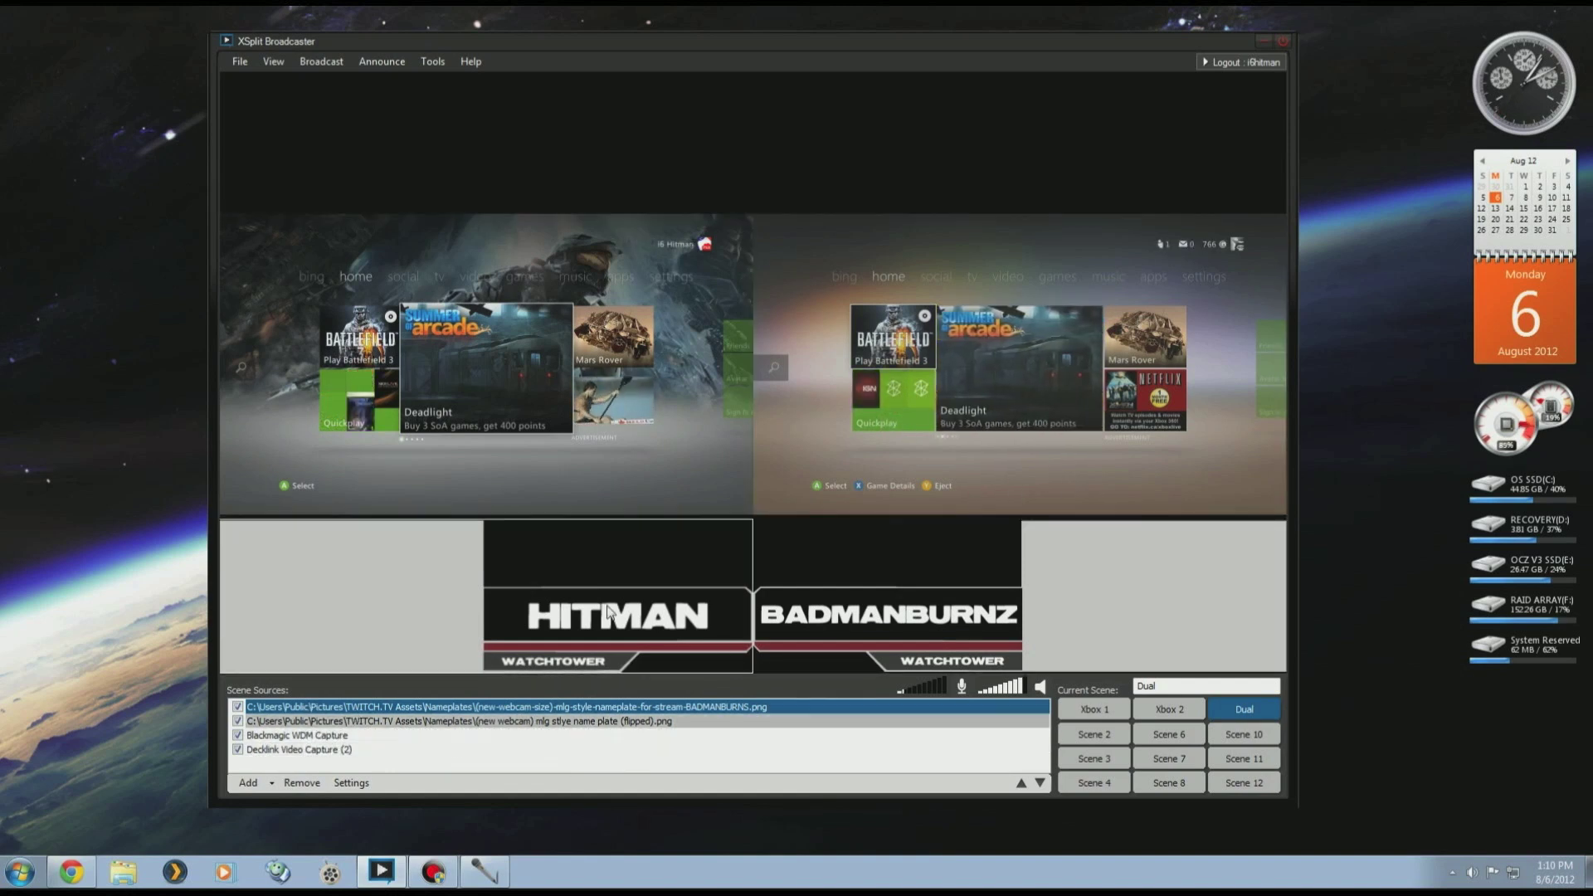
{"action": "left_click", "coordinate": [249, 782]}
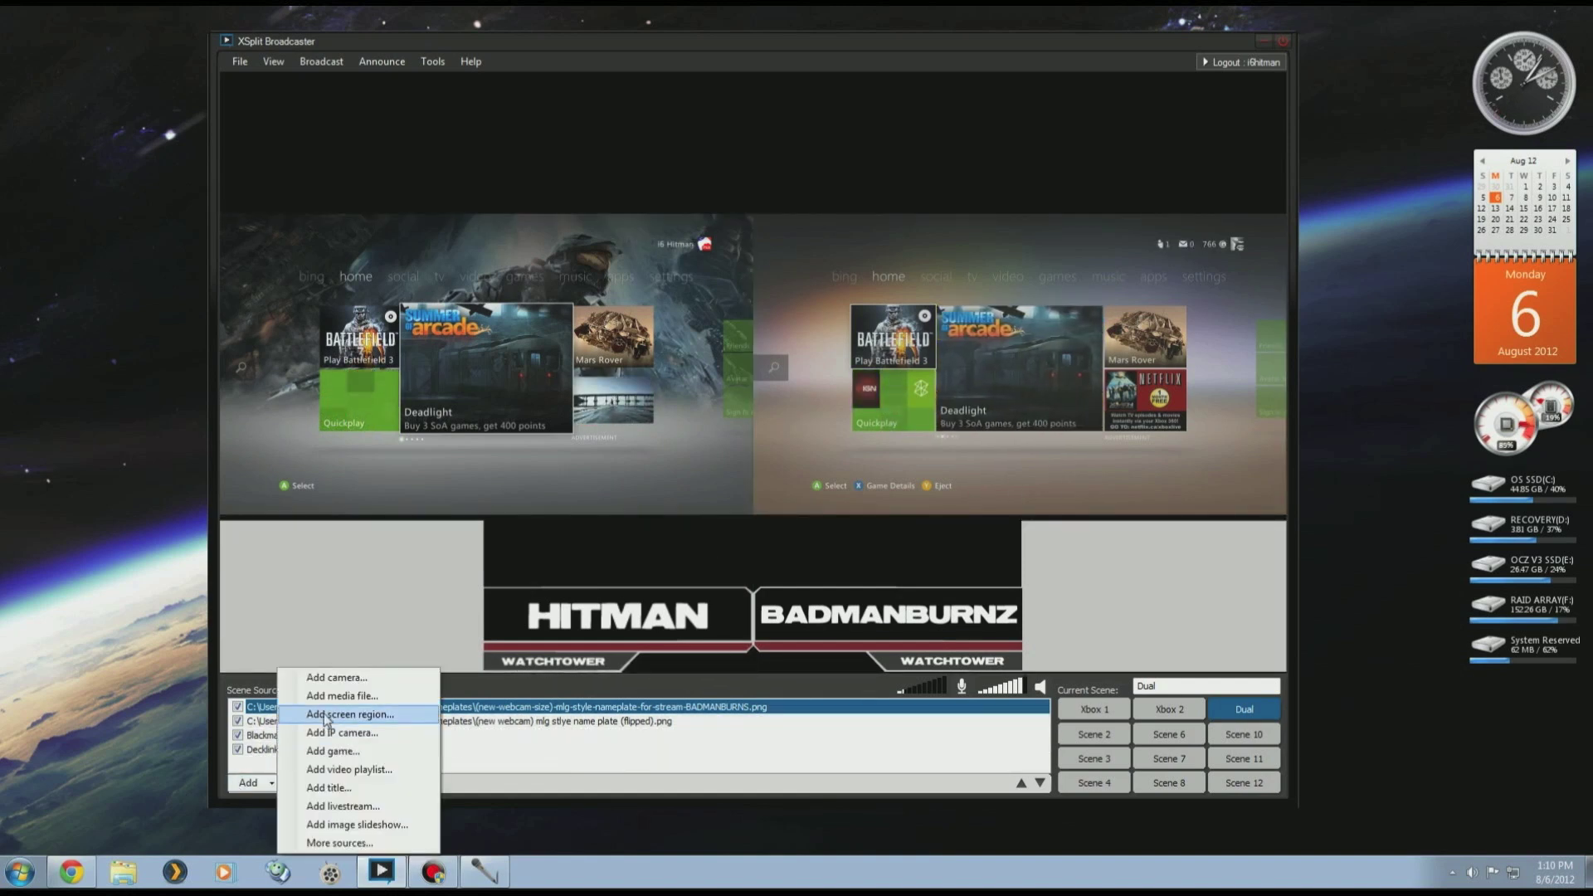
Add the Microsoft LifeCam Studio webcam, shrunk into the bottom-left beside the HITMAN nameplate.
{"action": "left_click", "coordinate": [364, 682]}
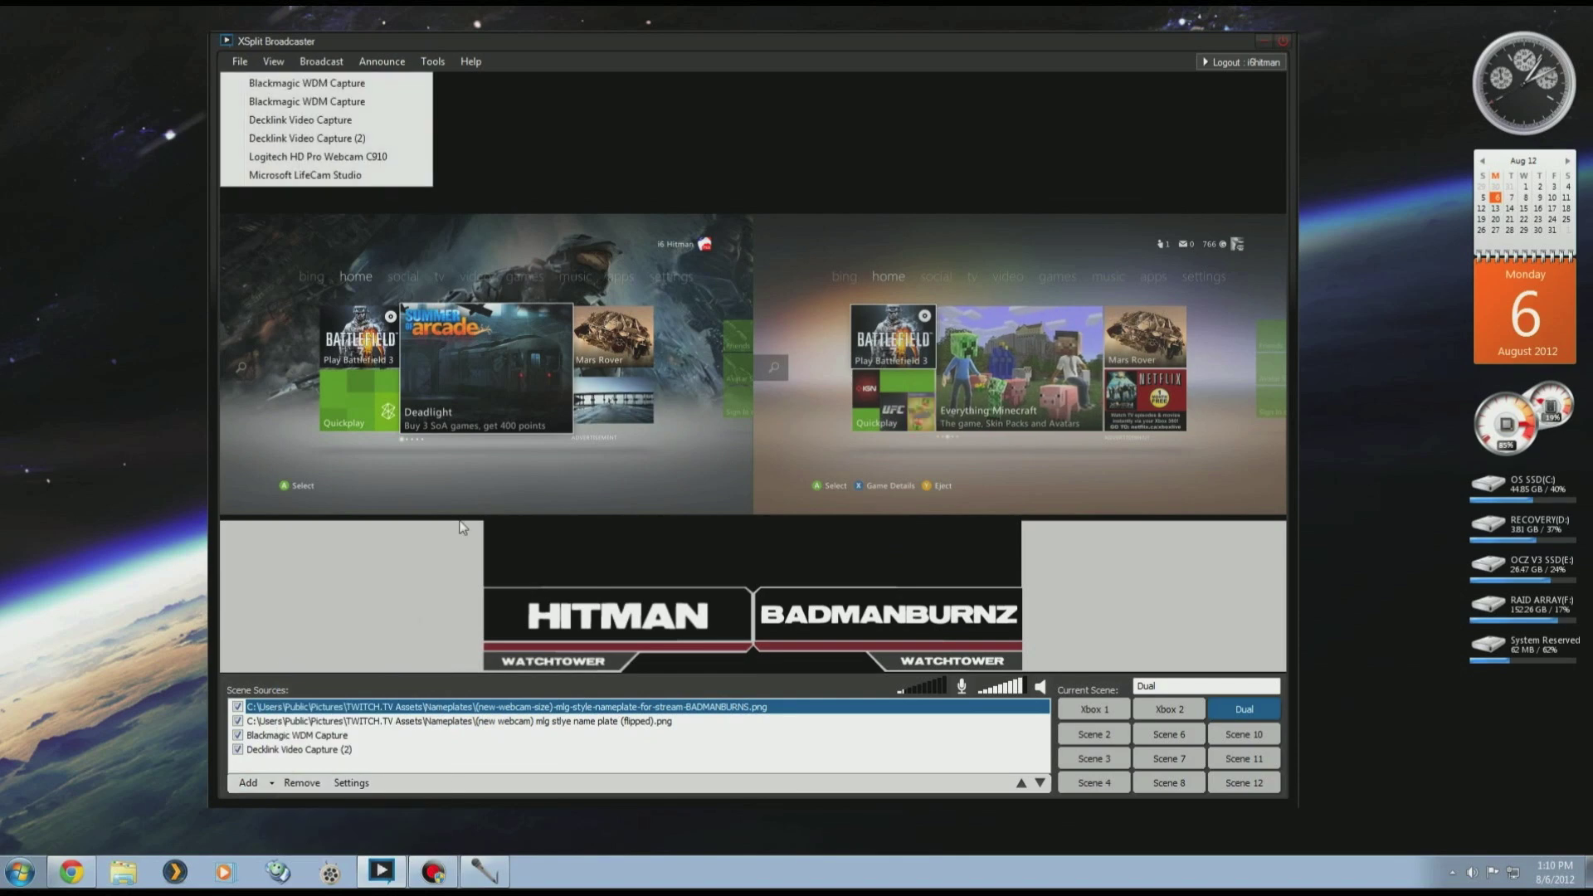
{"action": "left_click", "coordinate": [338, 175]}
{"action": "left_click_drag", "start_coordinate": [841, 384], "coordinate": [809, 405]}
{"action": "left_click", "coordinate": [332, 707]}
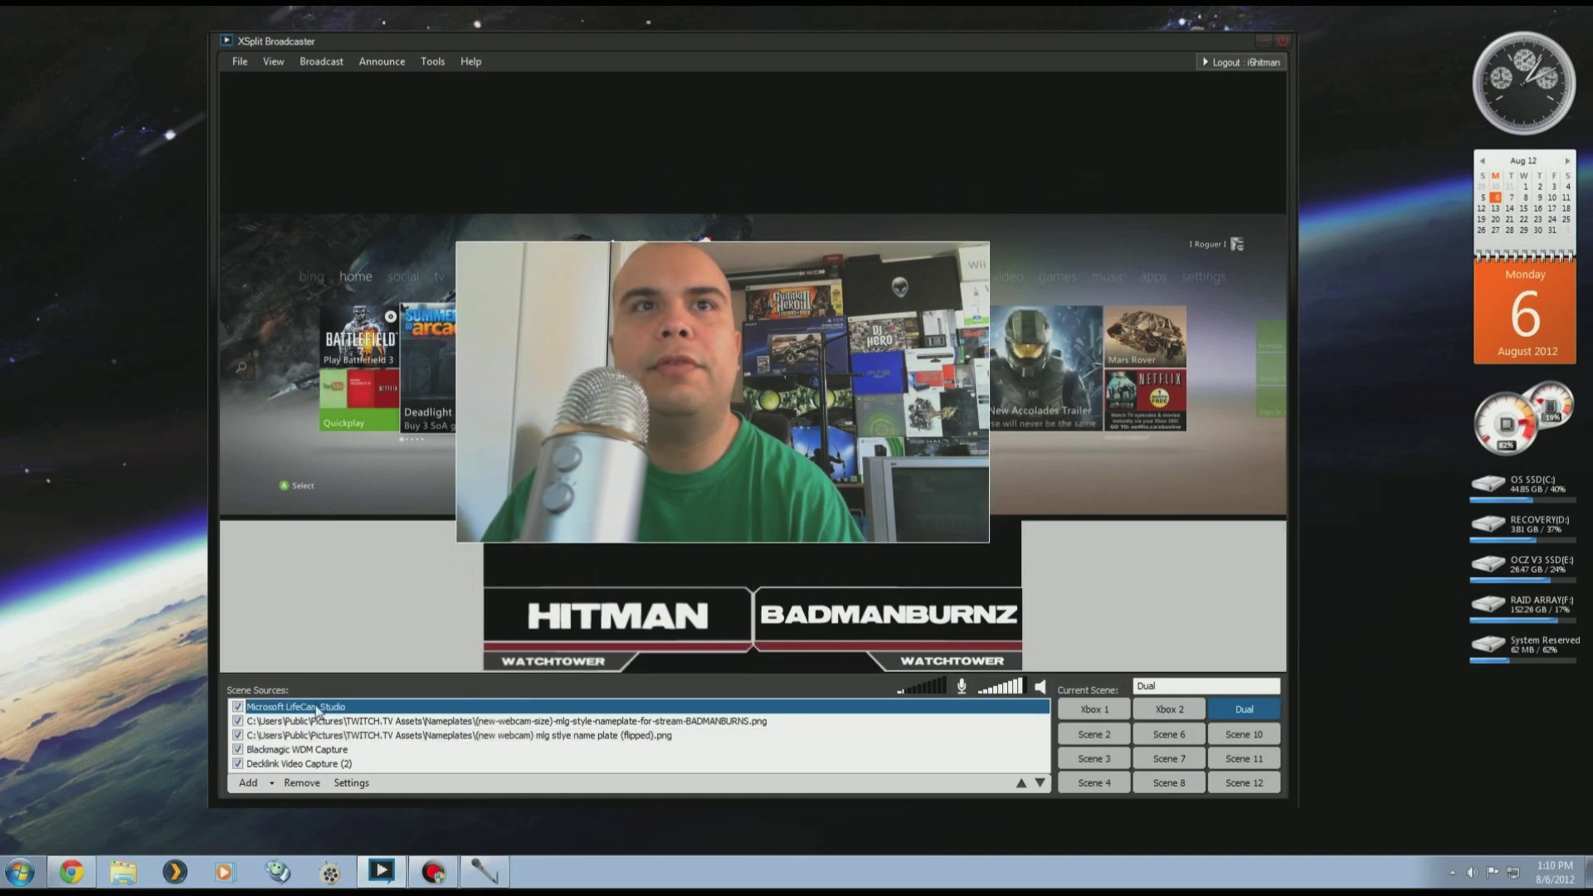
{"action": "mouse_move", "coordinate": [332, 707]}
{"action": "left_mouse_down"}
{"action": "mouse_move", "coordinate": [330, 777]}
{"action": "mouse_move", "coordinate": [330, 707]}
{"action": "left_mouse_up"}
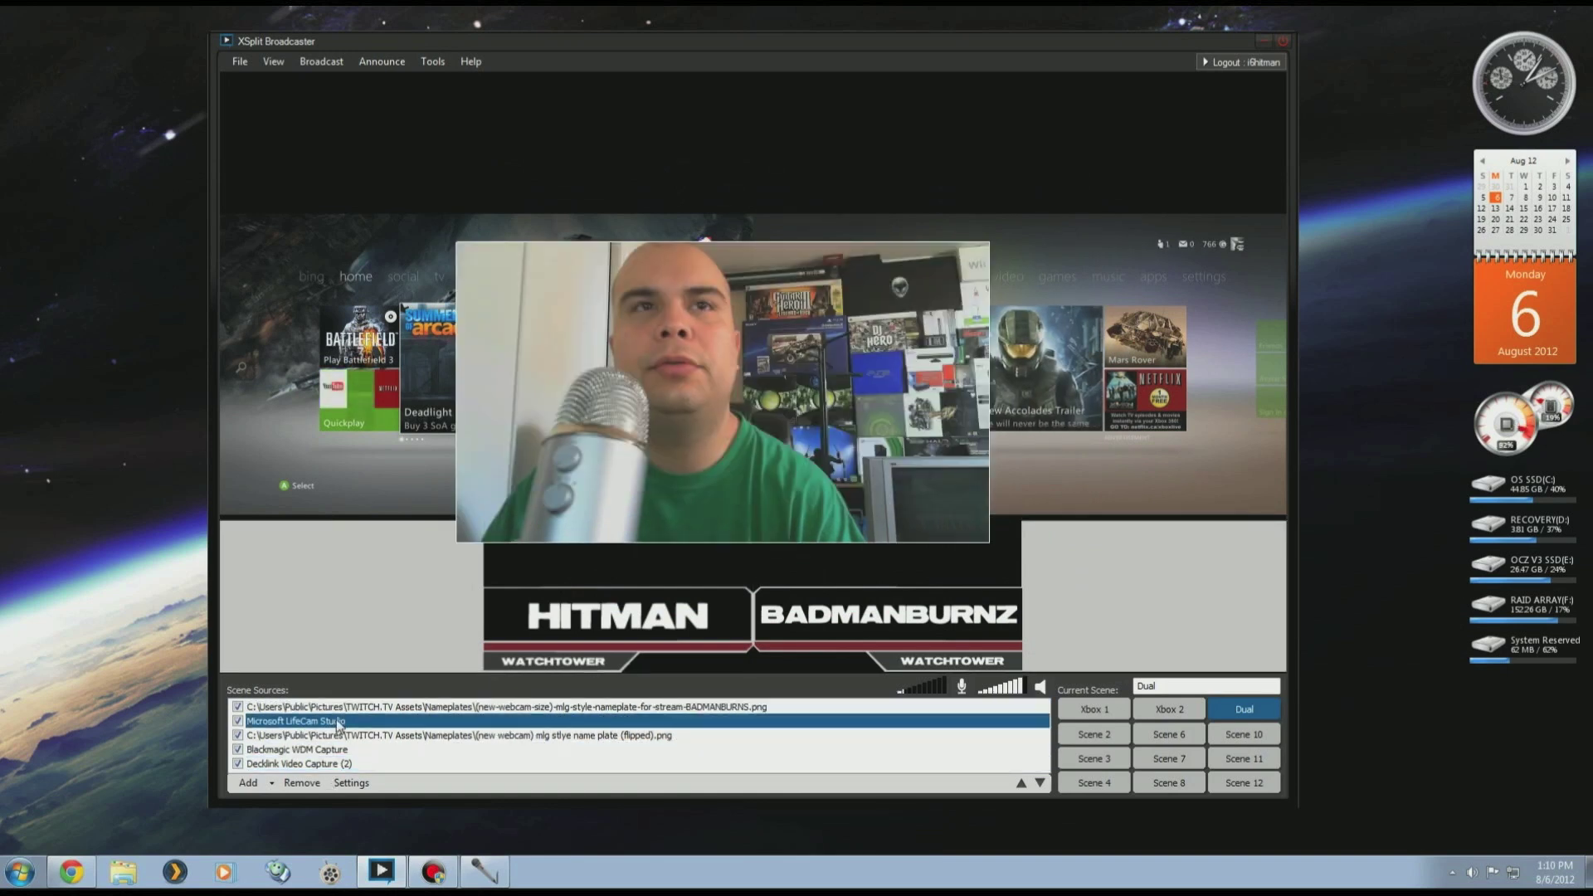
{"action": "left_click_drag", "start_coordinate": [697, 408], "coordinate": [479, 535]}
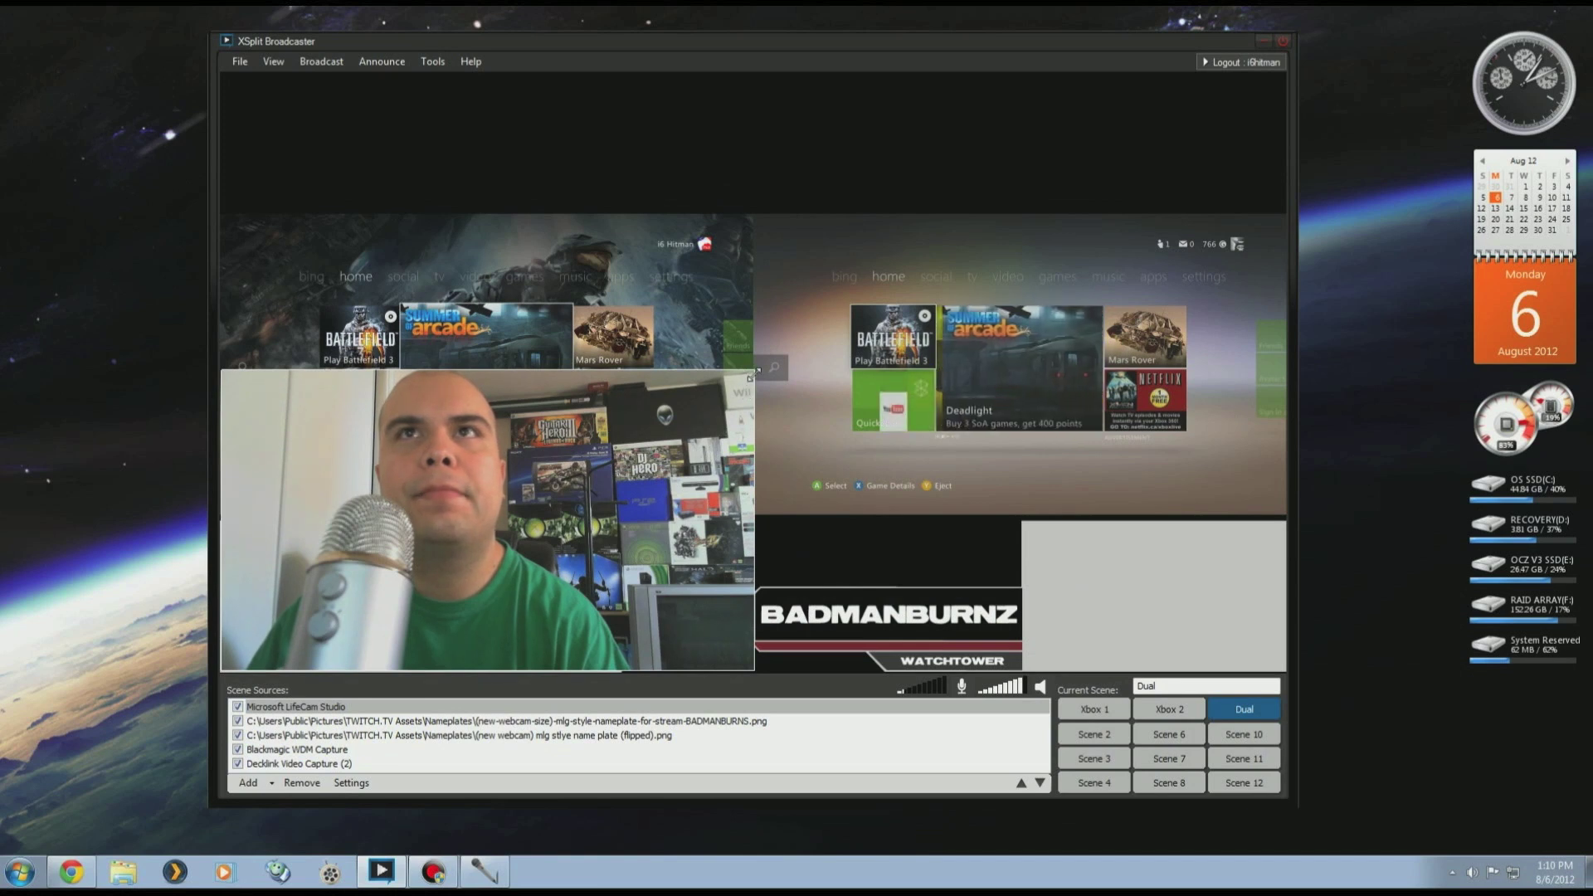
{"action": "left_click_drag", "start_coordinate": [745, 378], "coordinate": [475, 529]}
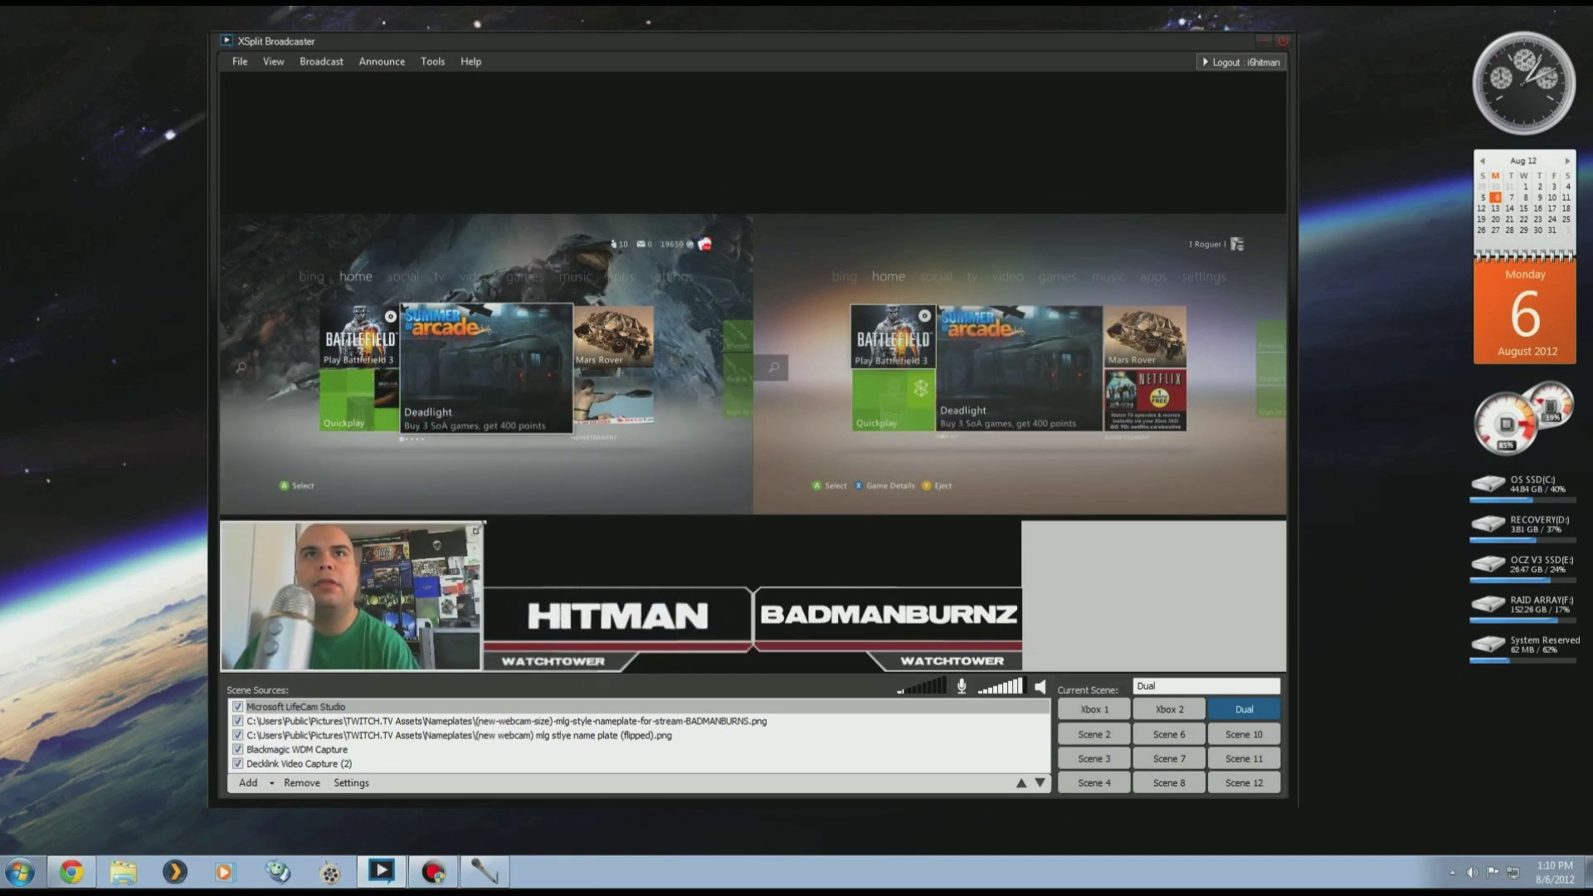
{"action": "left_click", "coordinate": [348, 706]}
Add the Logitech HD Pro Webcam C910, shrunk bottom-right beside the BADMANBURNZ nameplate.
{"action": "left_click", "coordinate": [271, 782]}
{"action": "left_click", "coordinate": [362, 677]}
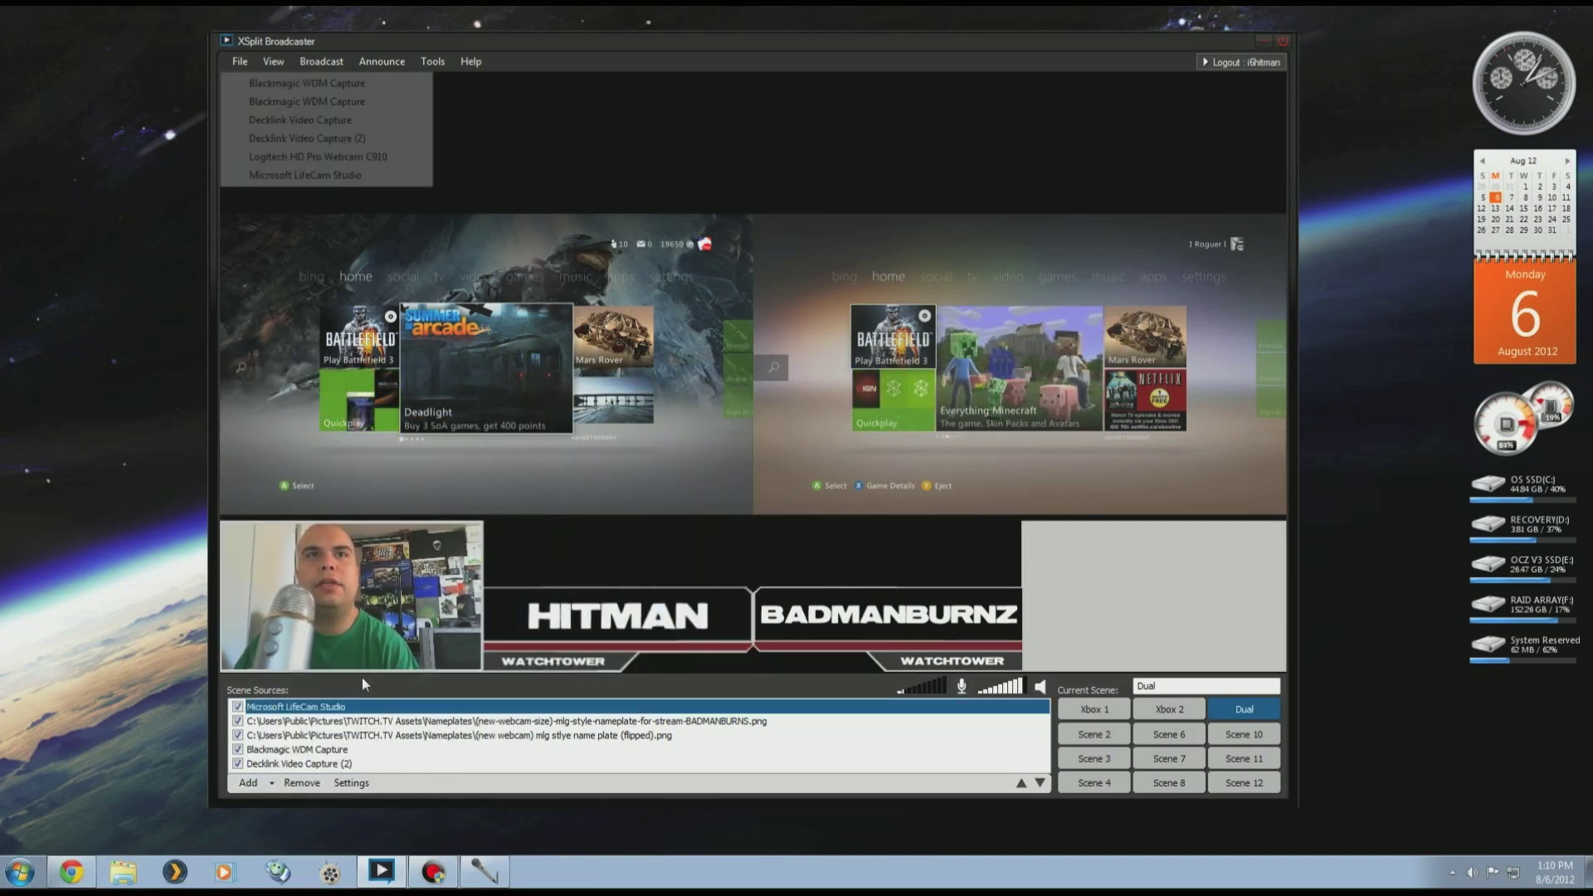
{"action": "left_click", "coordinate": [355, 157]}
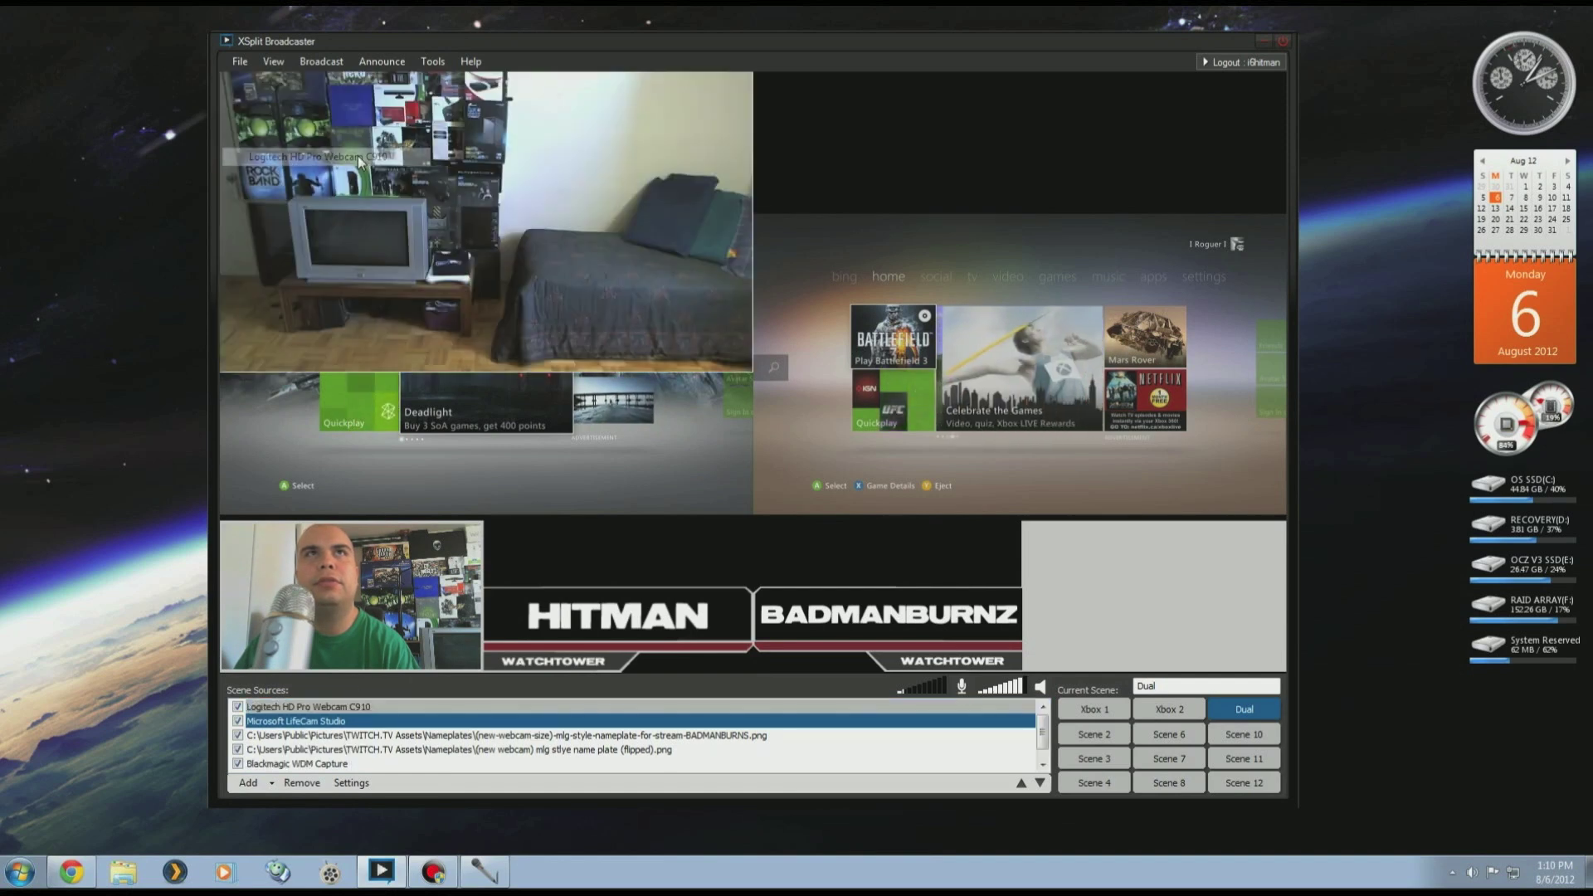
{"action": "left_click_drag", "start_coordinate": [556, 240], "coordinate": [1077, 533]}
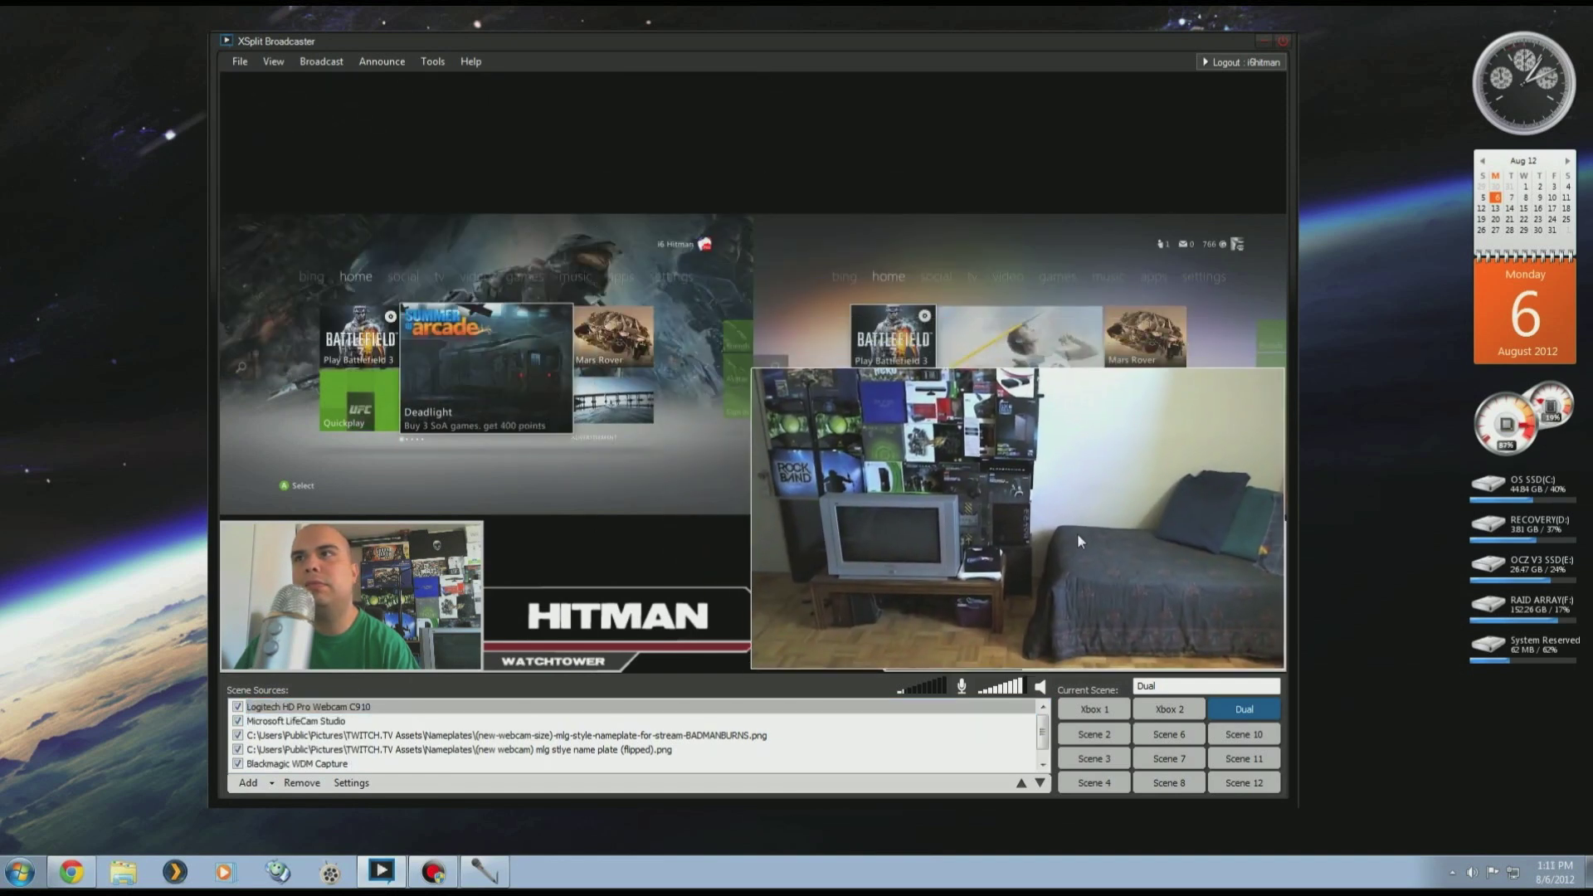
{"action": "left_click_drag", "start_coordinate": [754, 371], "coordinate": [1026, 521]}
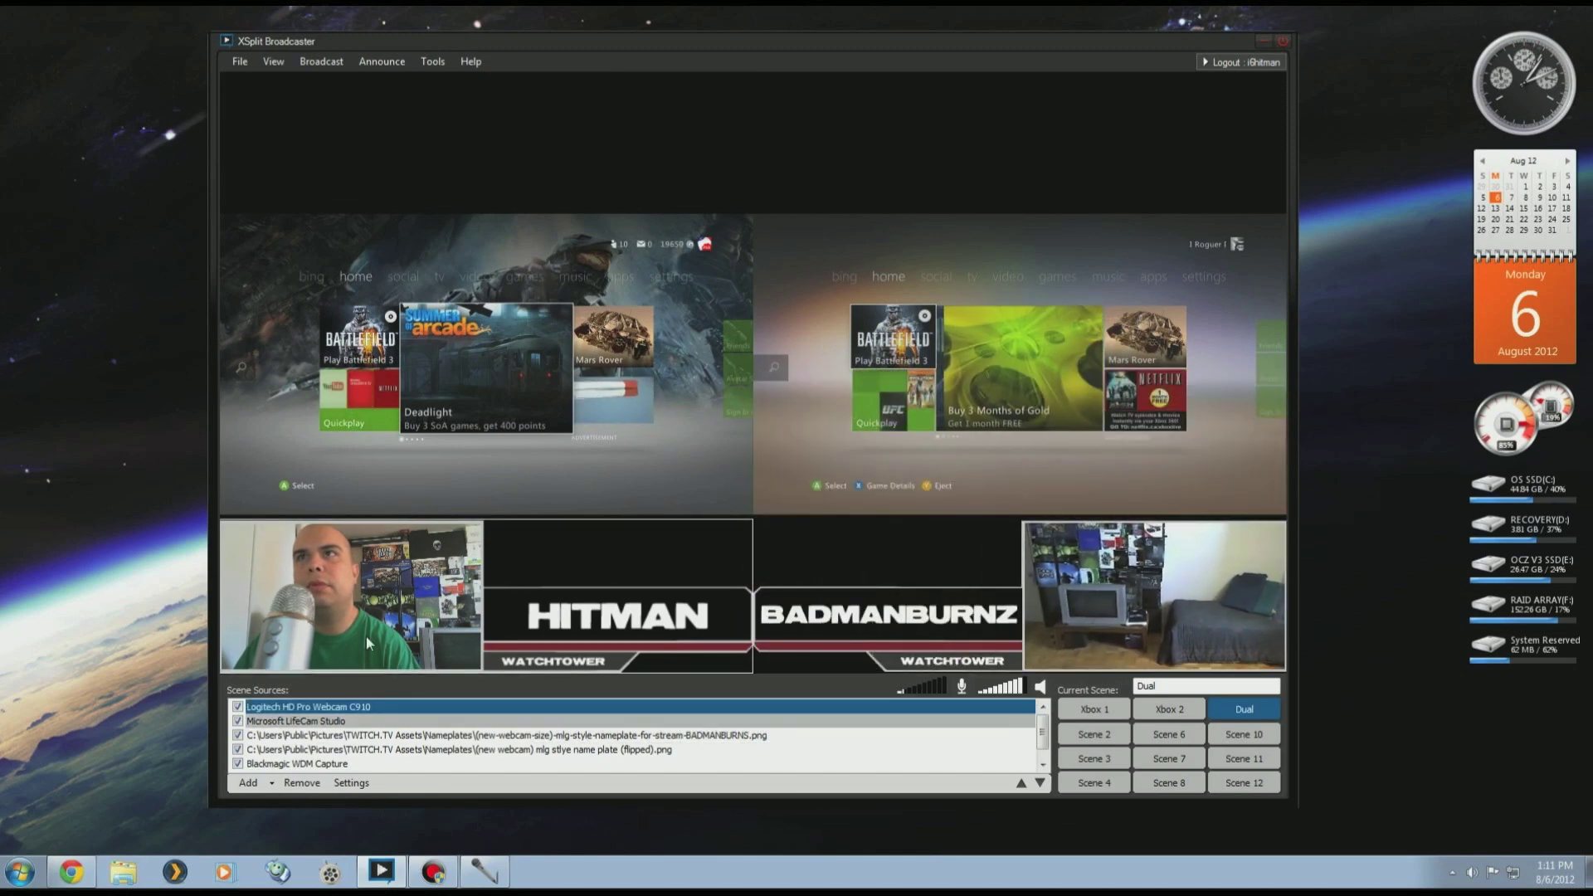
{"action": "left_click", "coordinate": [271, 783]}
Add the 2old2play logo.png image to the Dual scene as a media file.
{"action": "left_click", "coordinate": [363, 695]}
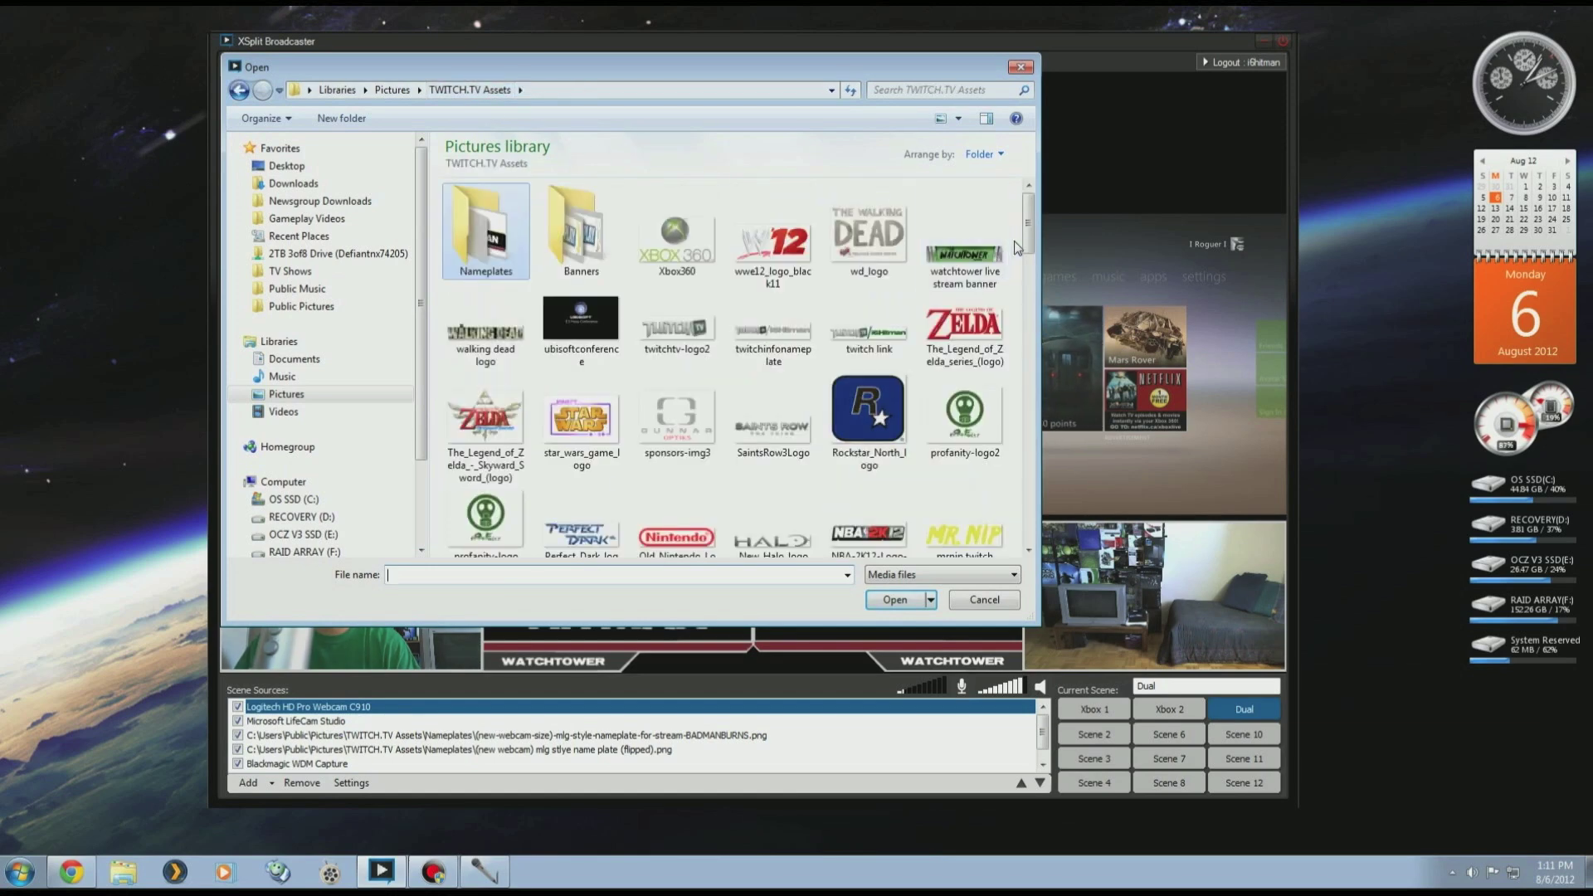
{"action": "scroll", "coordinate": [701, 281], "scroll_direction": "down", "scroll_amount": 8}
{"action": "double_click", "coordinate": [701, 280]}
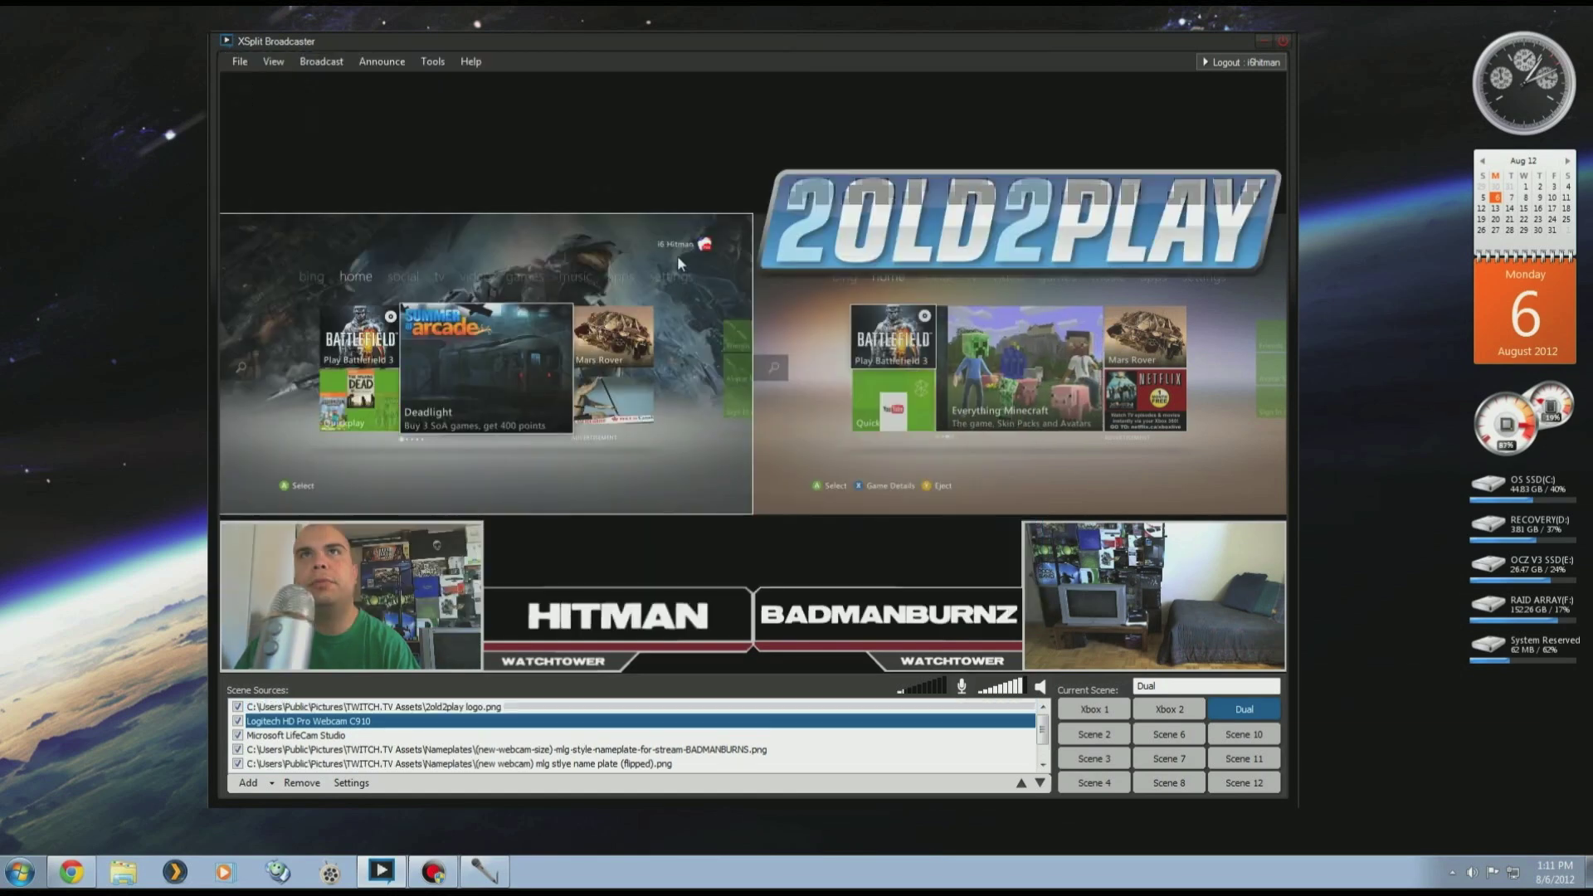
Position the 2old2play logo at the top centre of the preview, then switch to Scene 2.
{"action": "left_click_drag", "start_coordinate": [941, 211], "coordinate": [679, 219]}
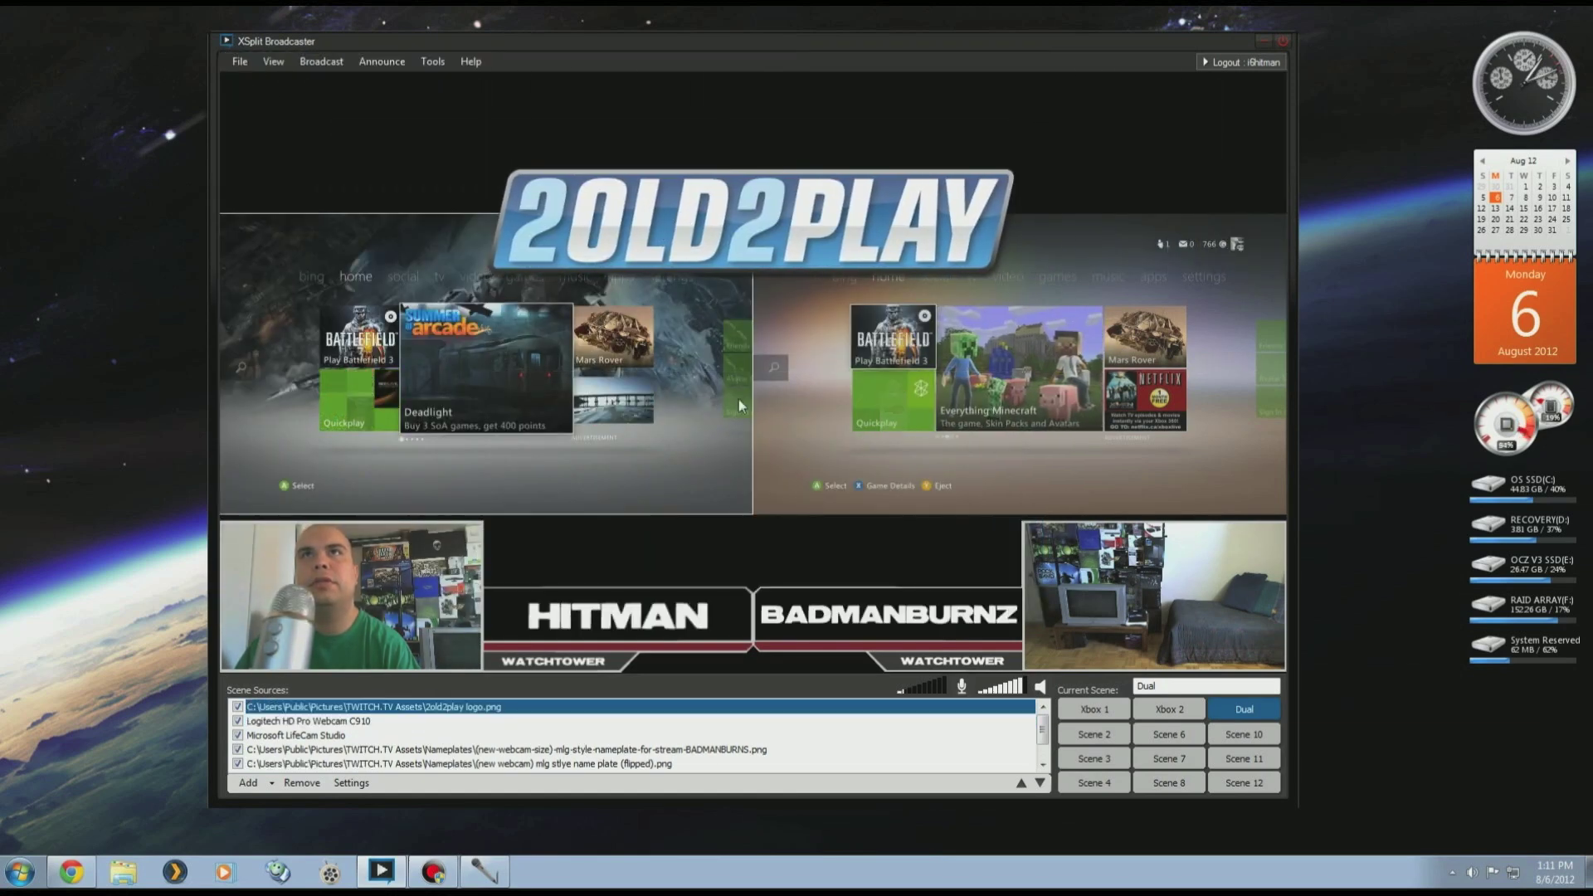
{"action": "left_click_drag", "start_coordinate": [753, 371], "coordinate": [754, 193]}
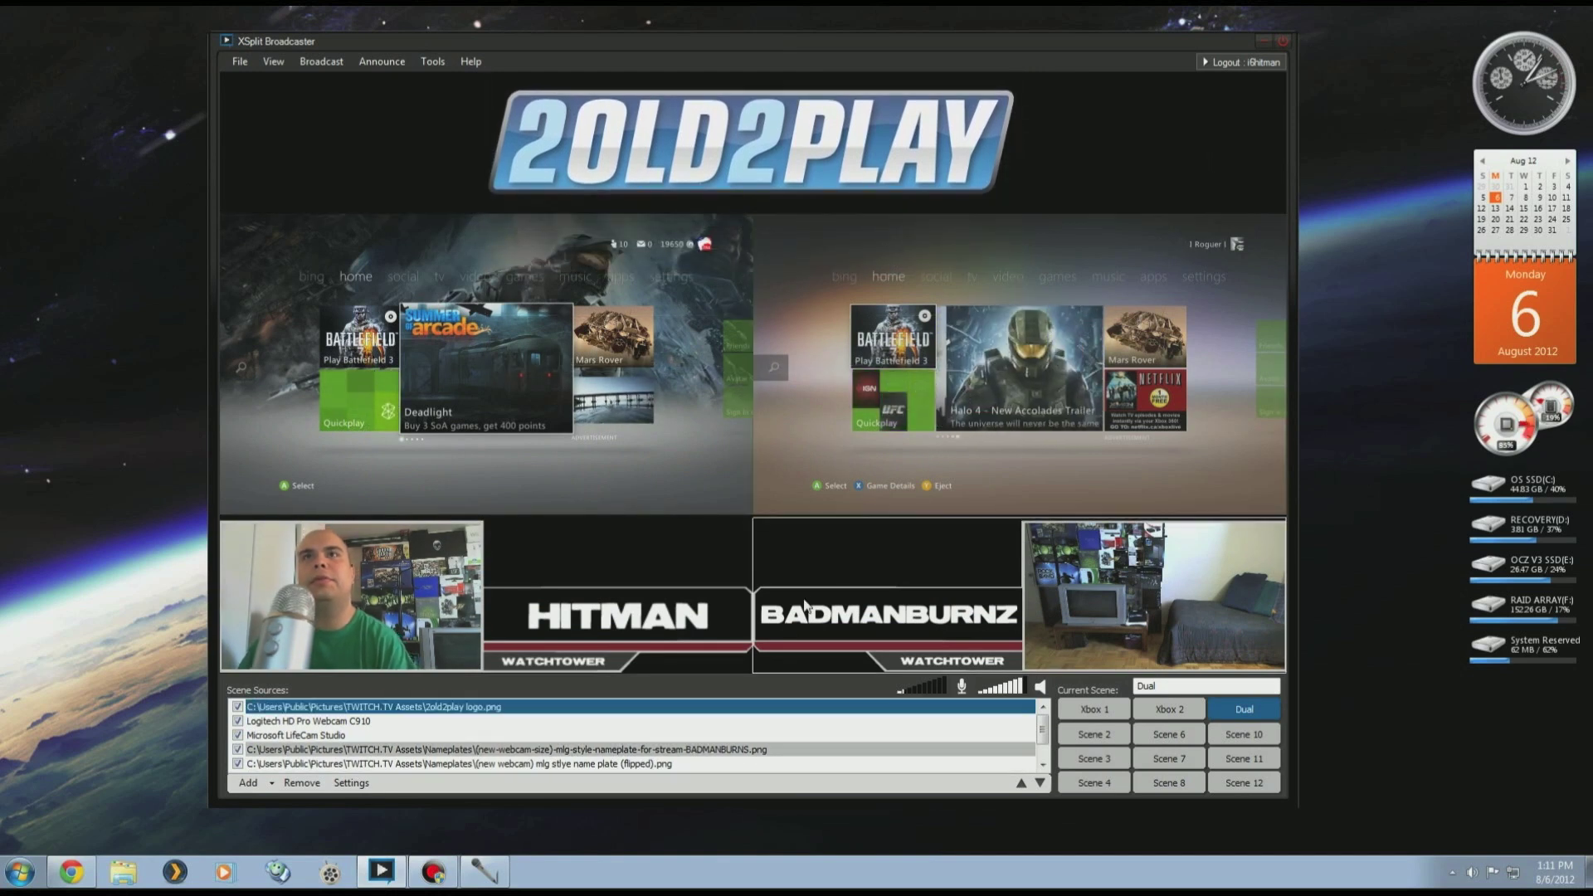
{"action": "left_click", "coordinate": [719, 706]}
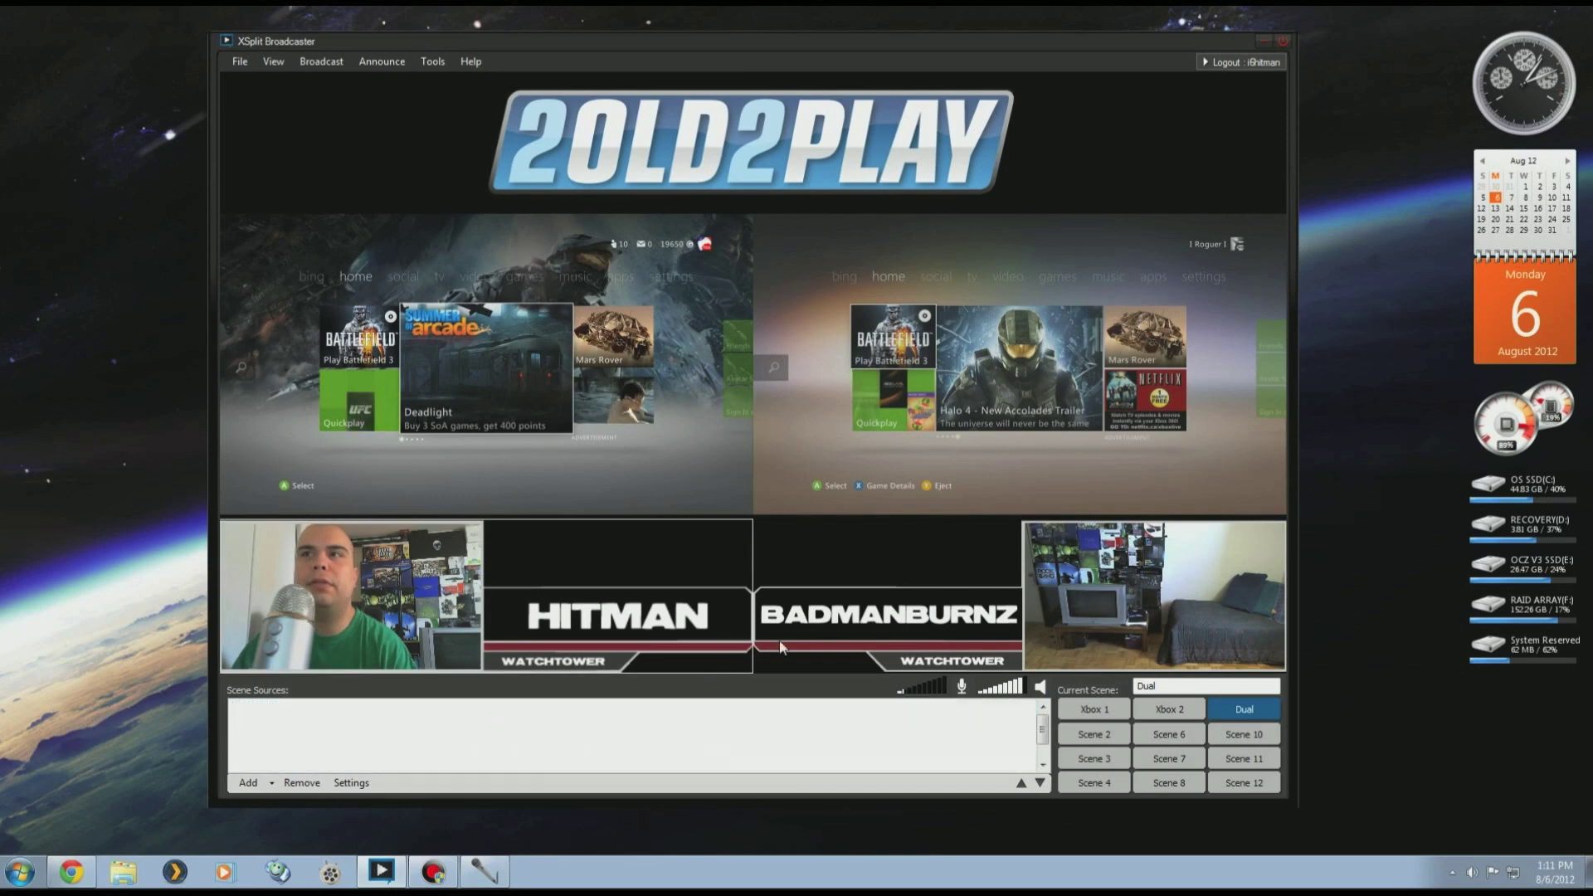
{"action": "left_click", "coordinate": [1100, 739]}
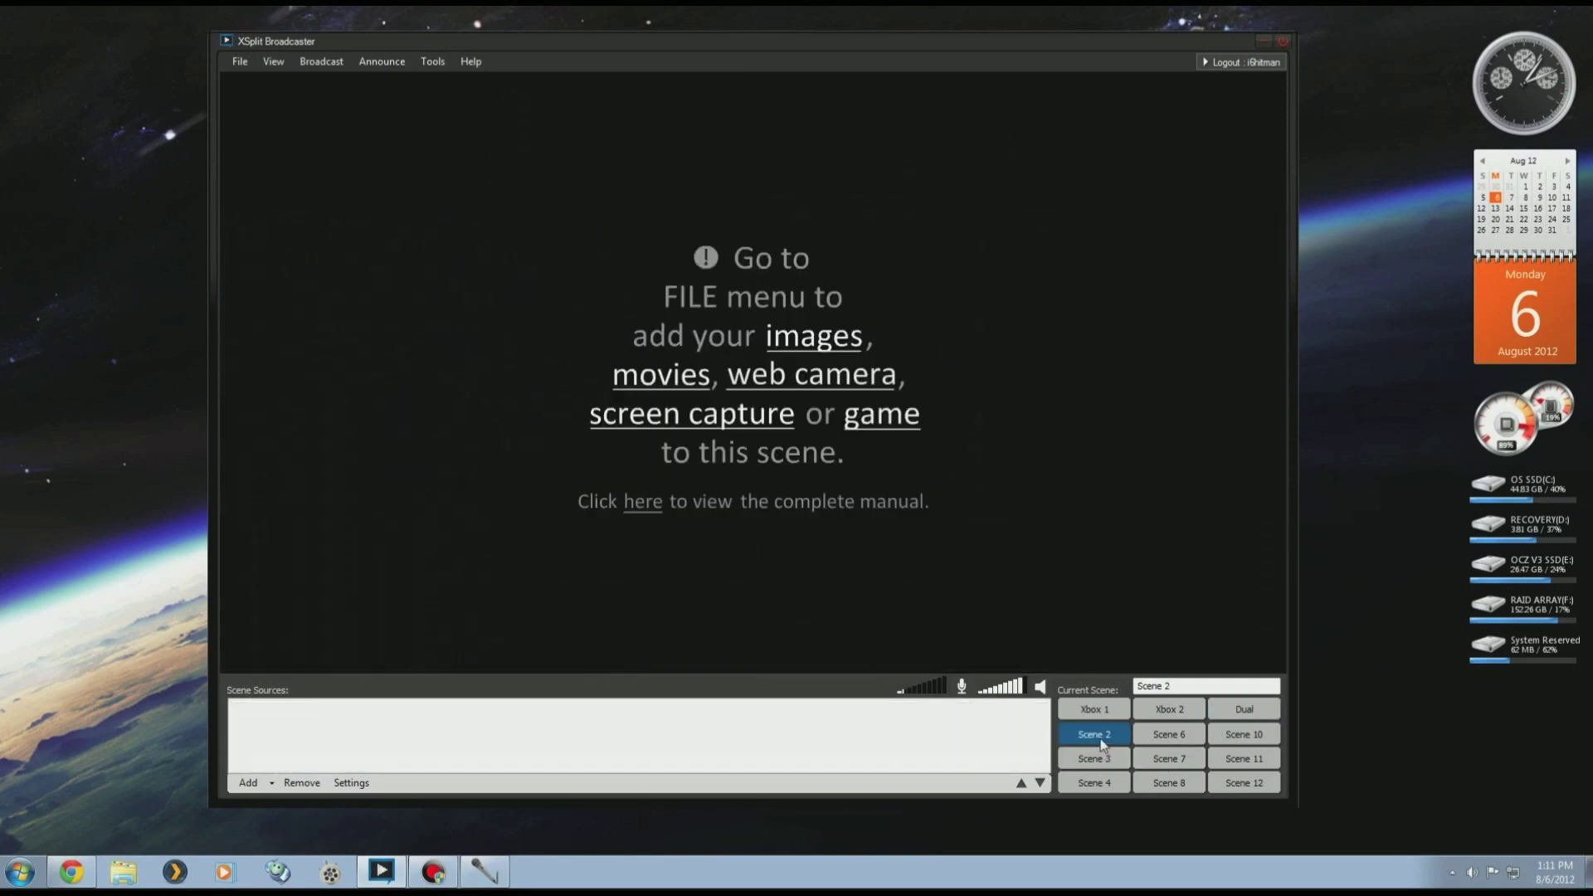
Add a video playlist of the i6 Hitman Productions Intro and 2o2p Long Intro v3 videos.
{"action": "left_click", "coordinate": [251, 789]}
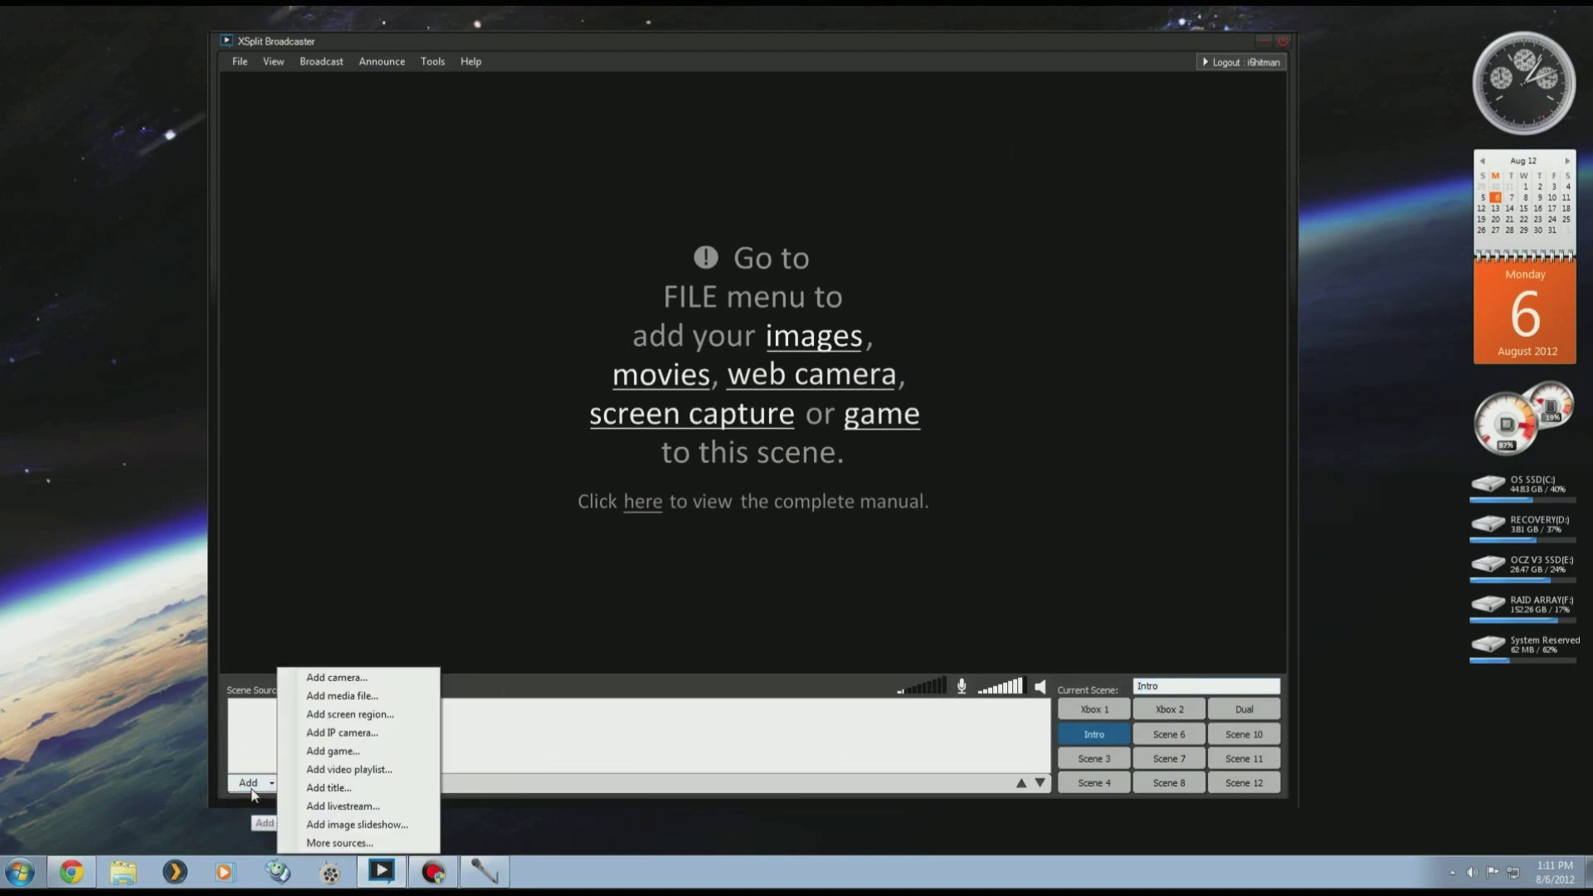
{"action": "left_click", "coordinate": [362, 771]}
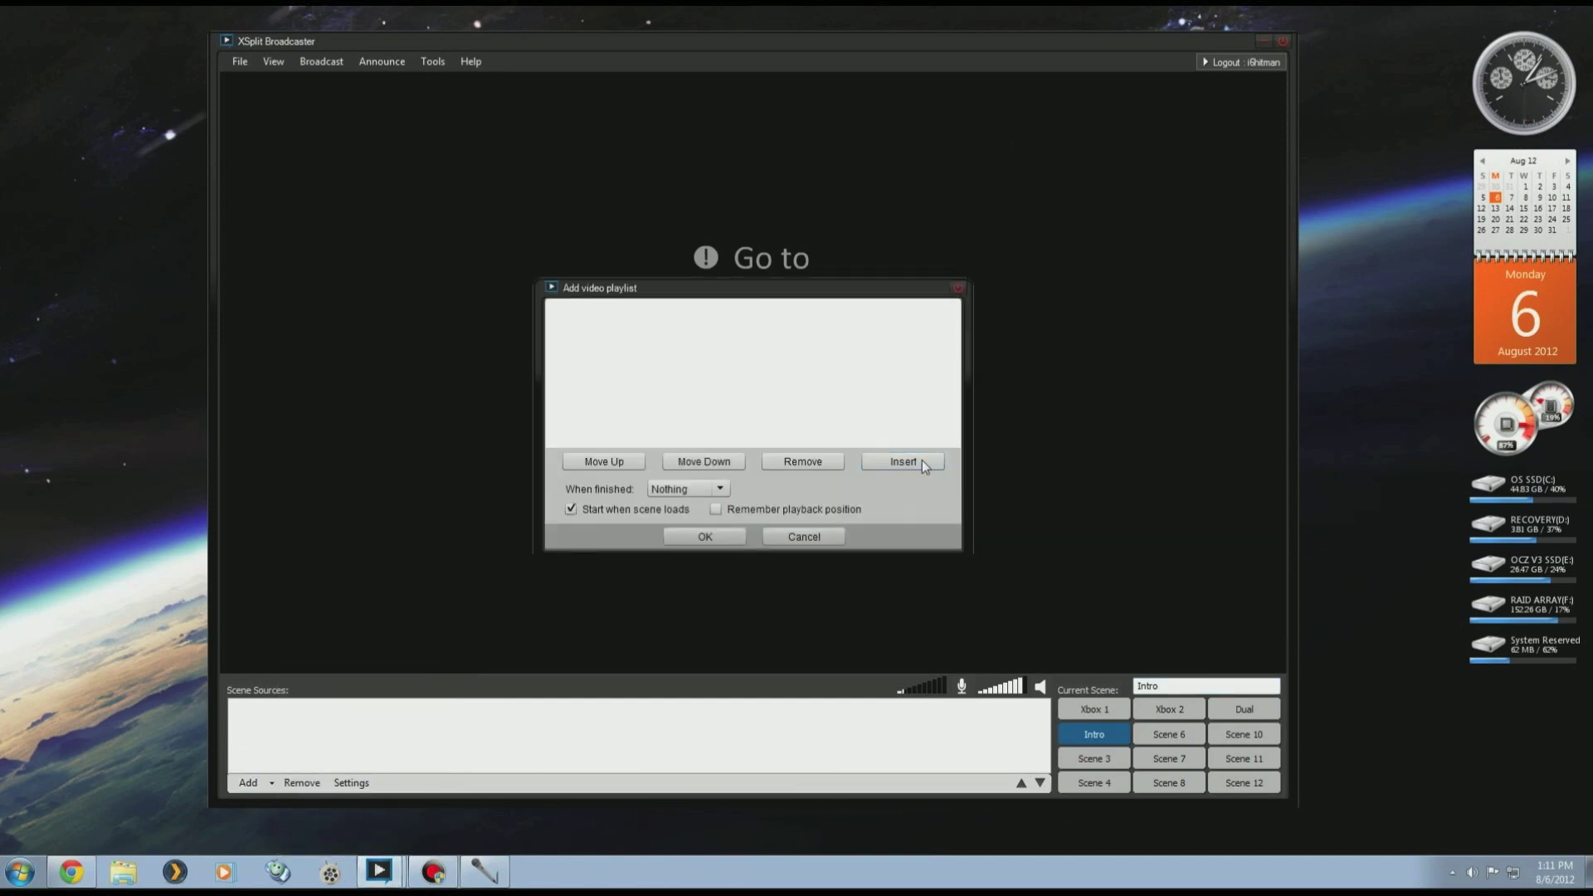
{"action": "left_click", "coordinate": [923, 461]}
{"action": "left_click", "coordinate": [608, 640]}
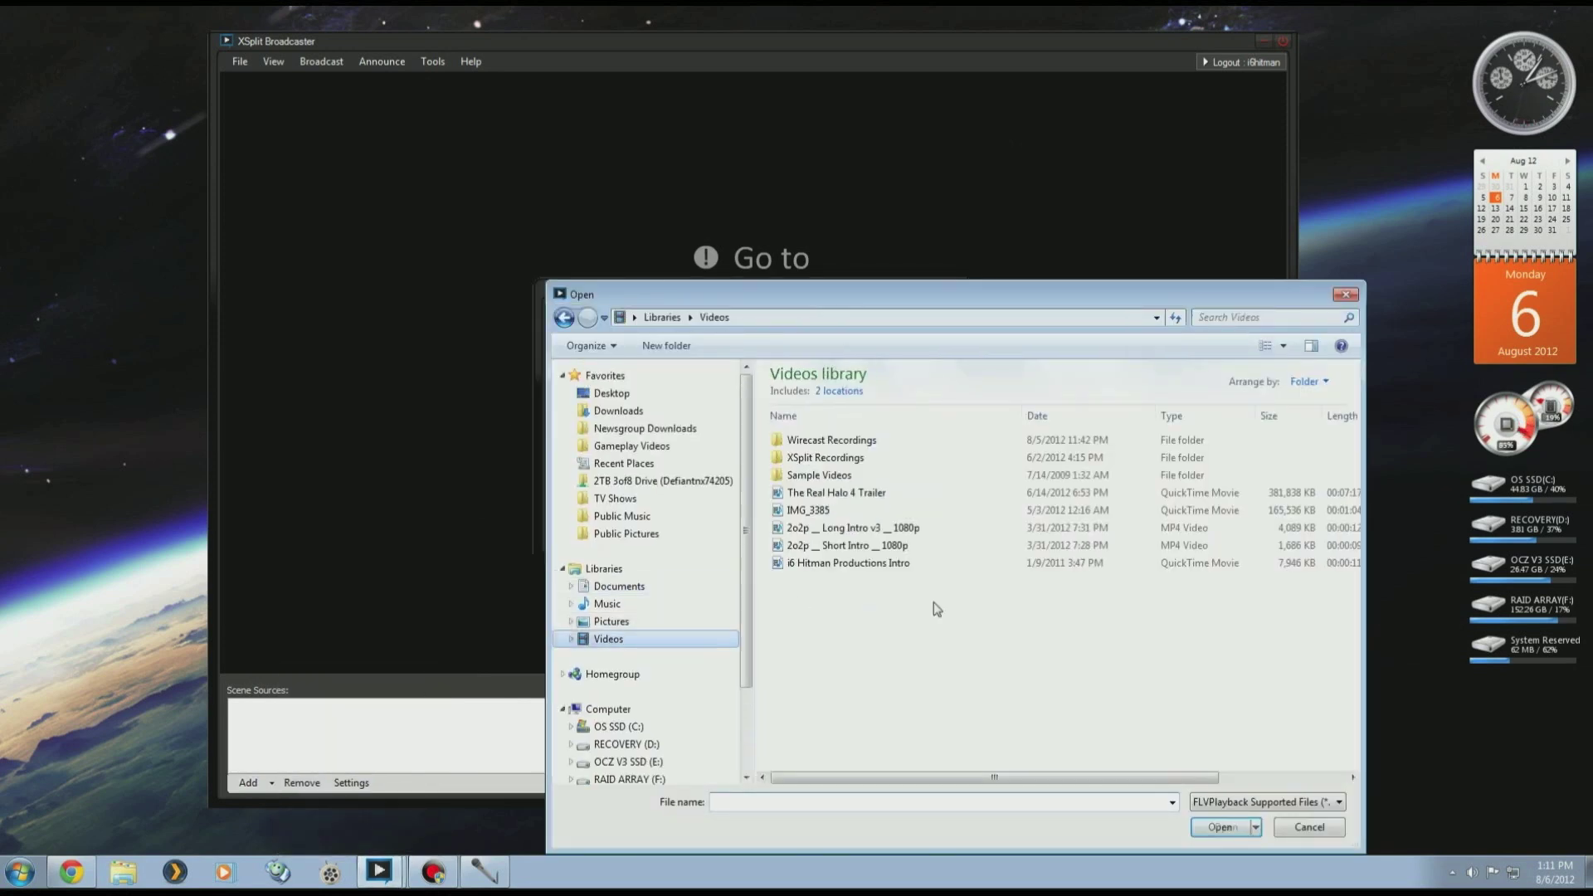
{"action": "double_click", "coordinate": [805, 564]}
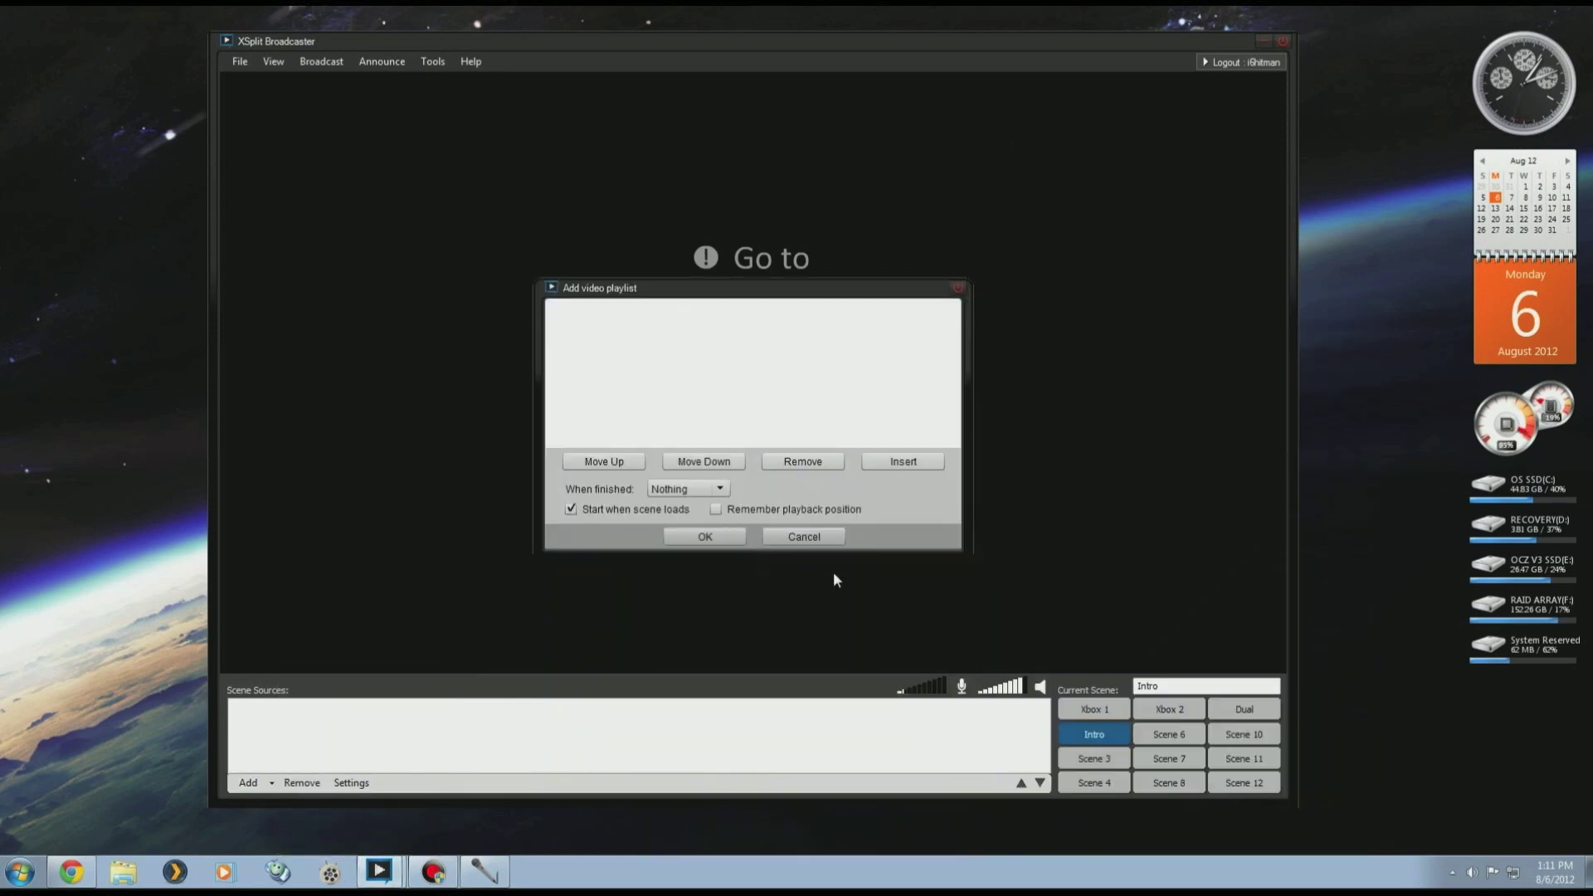
{"action": "left_click", "coordinate": [904, 463]}
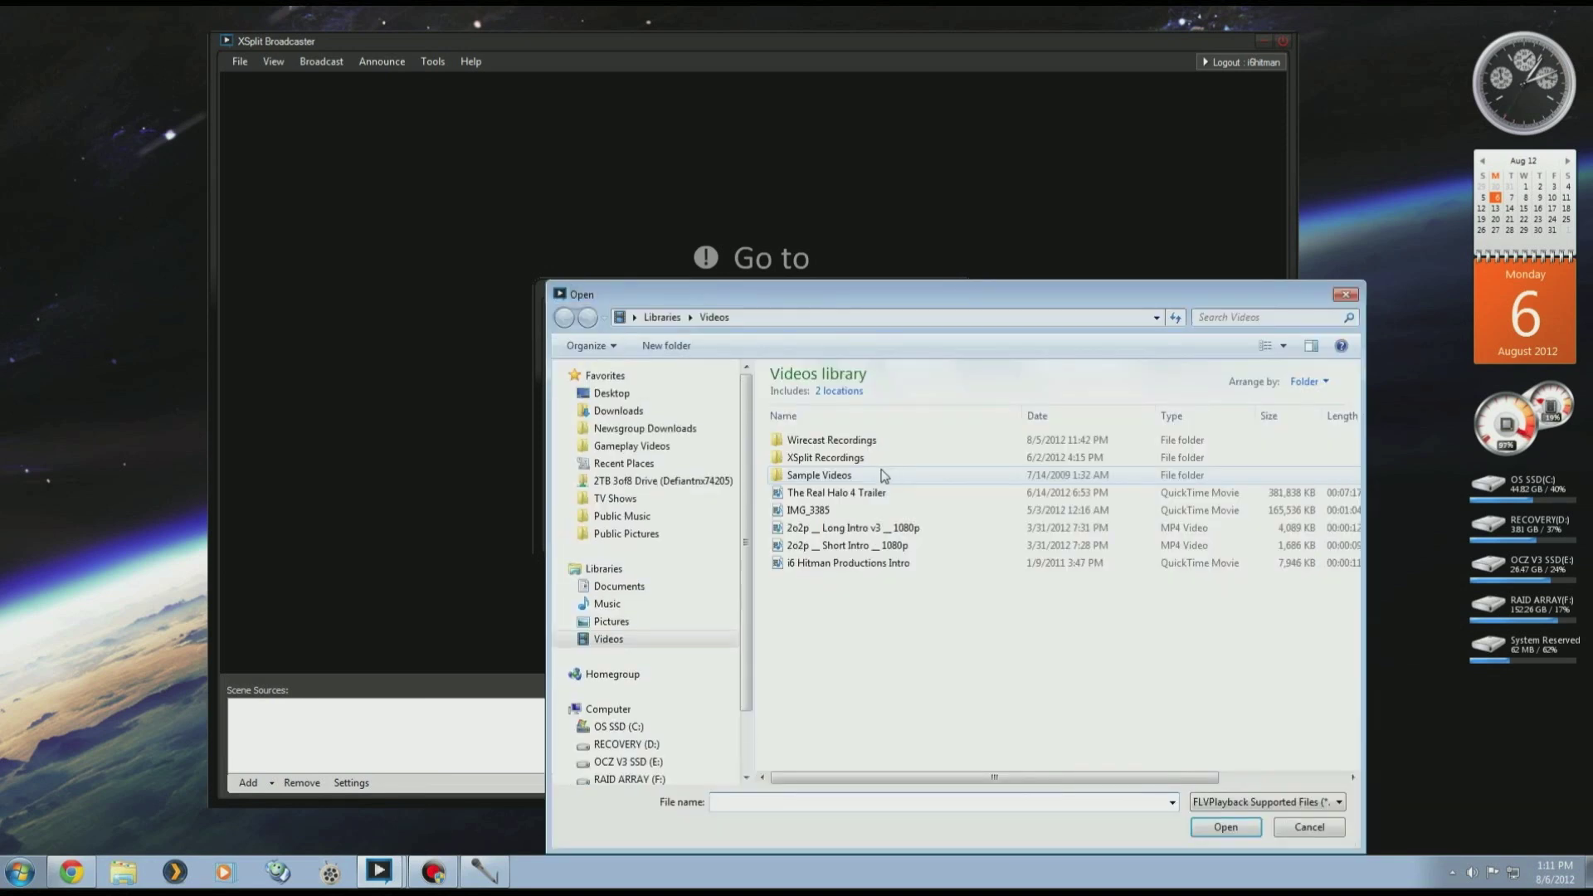
{"action": "double_click", "coordinate": [867, 529]}
{"action": "left_click", "coordinate": [706, 537]}
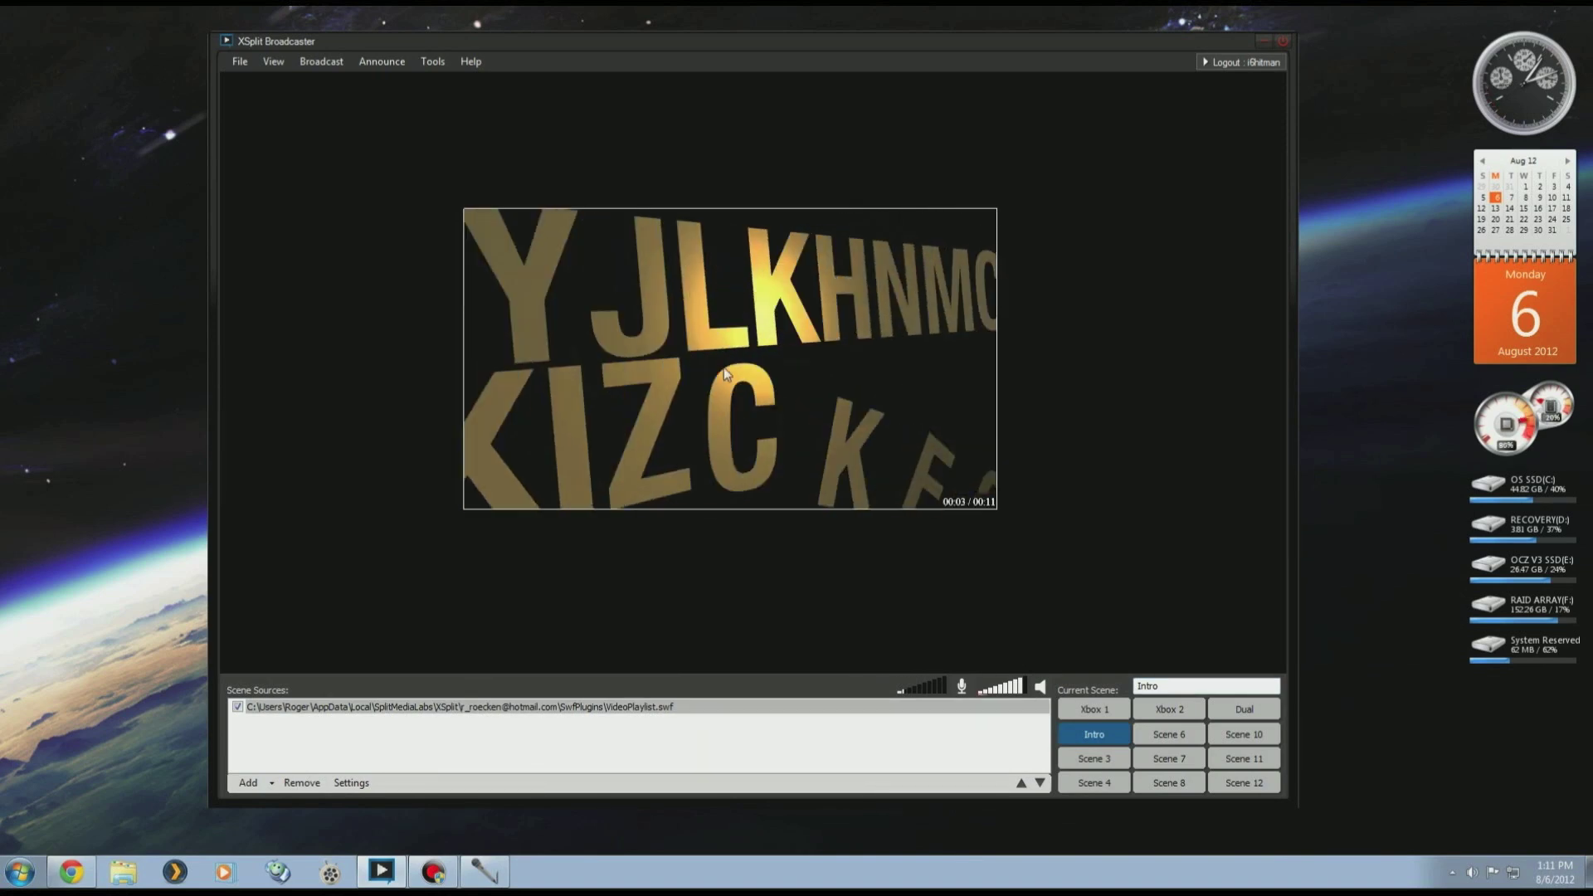
Stretch the intro video to fill the whole scene and switch to the empty Scene 6.
{"action": "double_click", "coordinate": [723, 367]}
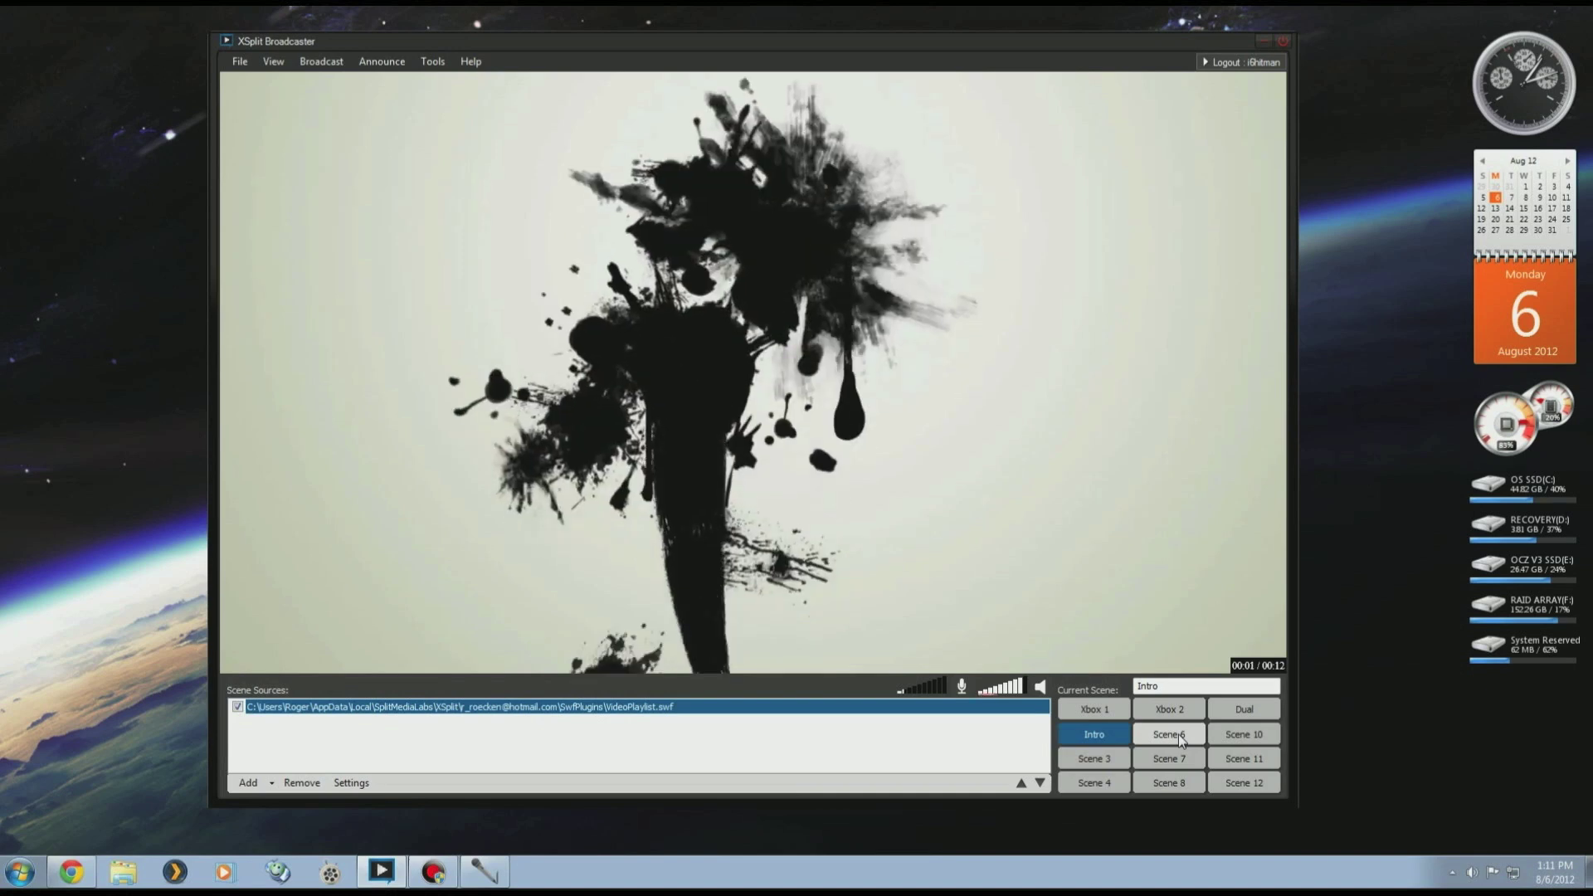
{"action": "left_click", "coordinate": [1178, 735]}
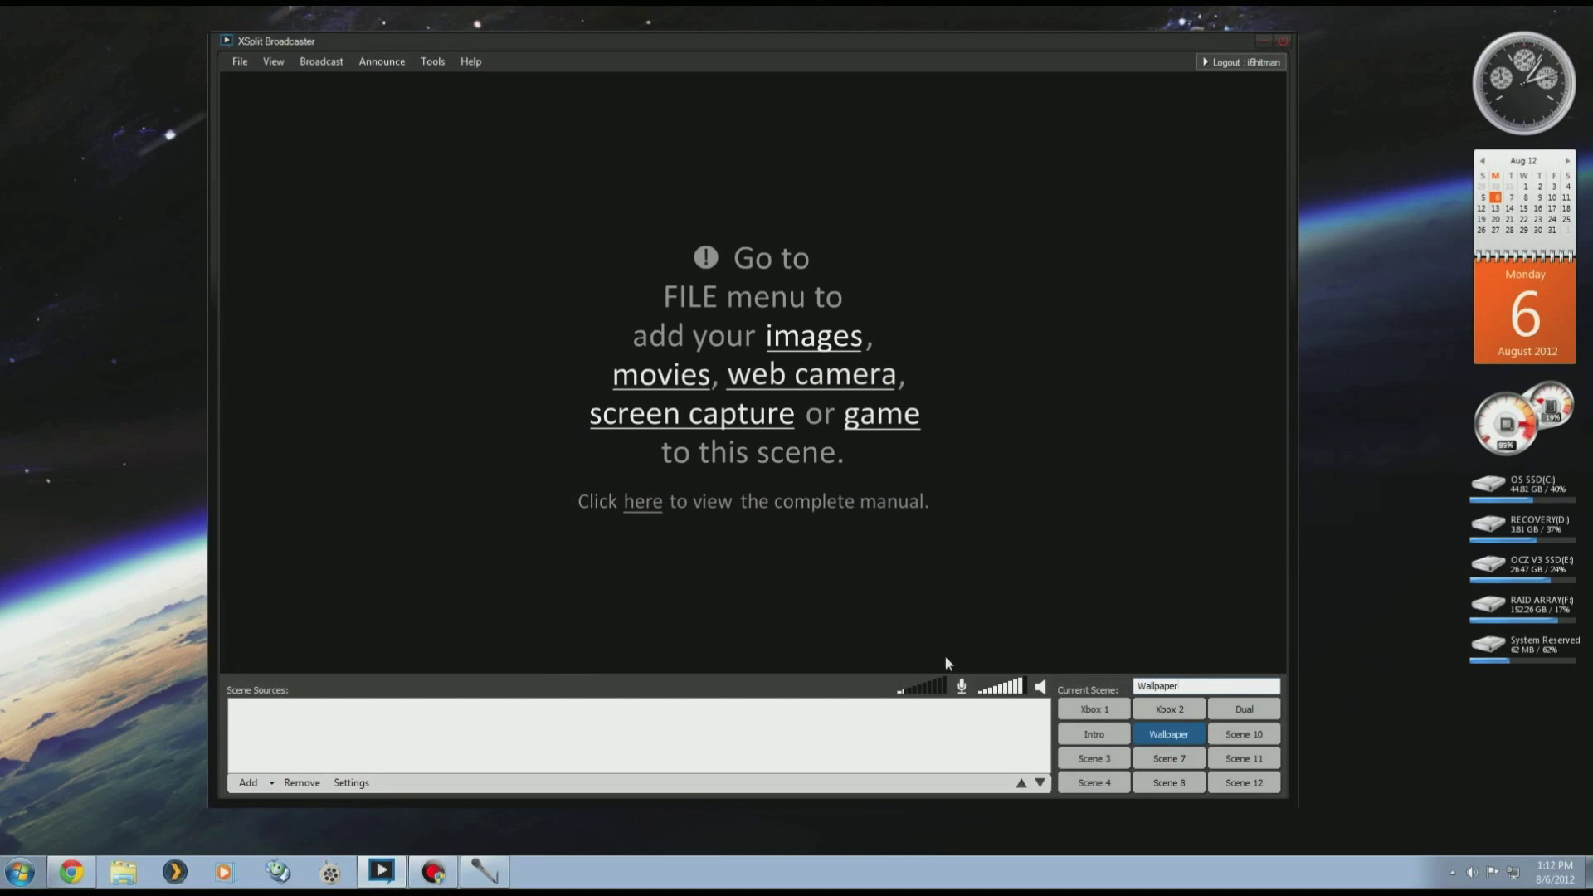
Add Battlefield-3-2131.jpg from Pictures > TWITCH.TV Assets as the Wallpaper scene background.
{"action": "left_click", "coordinate": [249, 783]}
{"action": "left_click", "coordinate": [385, 697]}
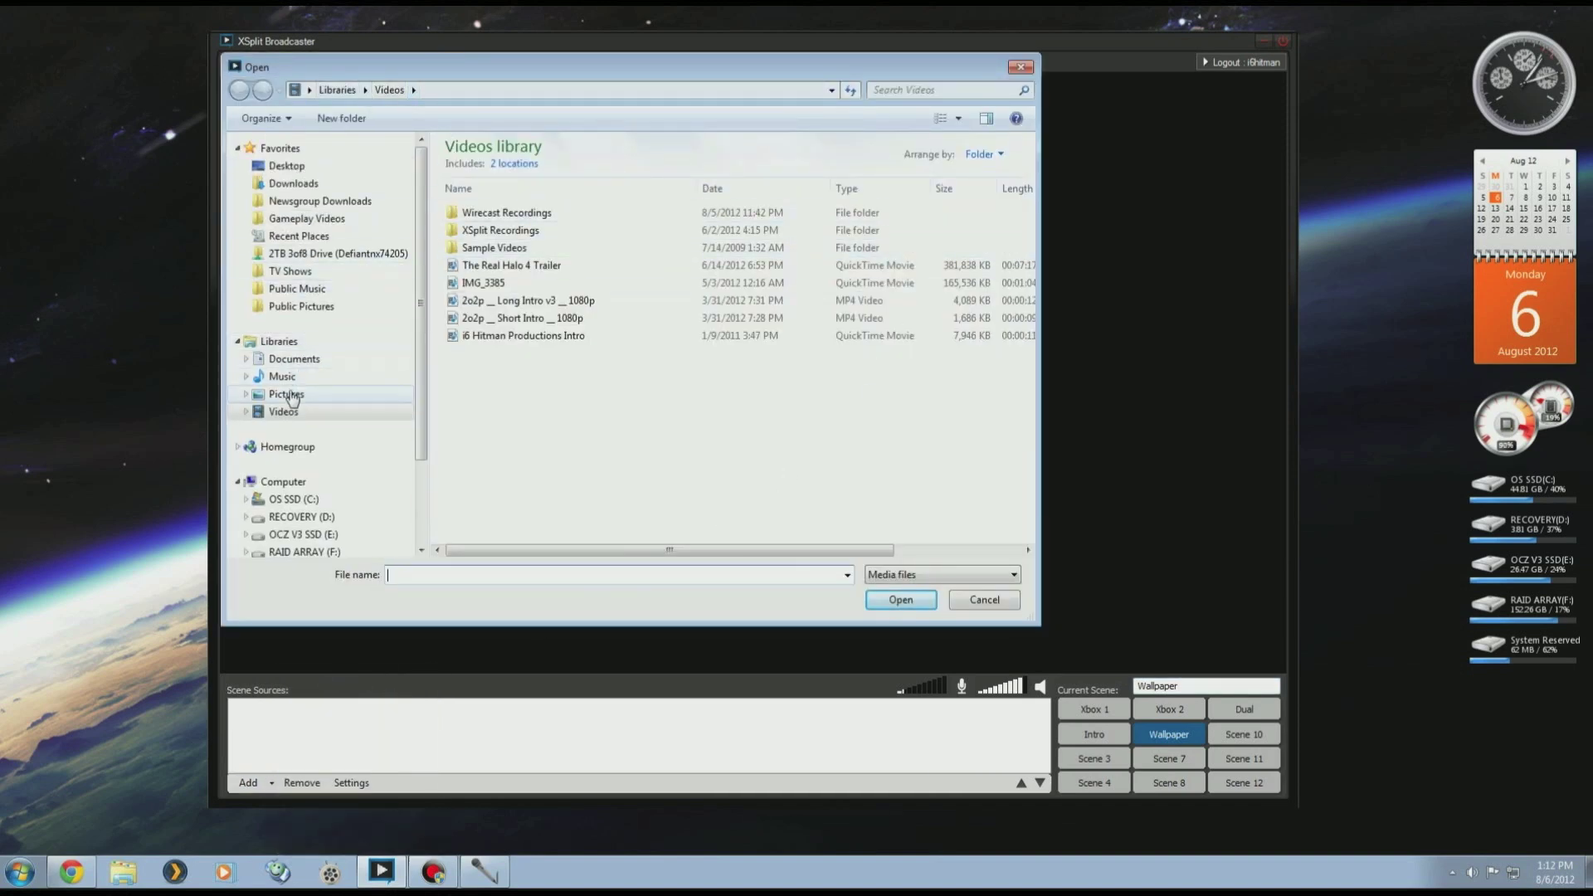
{"action": "left_click", "coordinate": [286, 395]}
{"action": "double_click", "coordinate": [521, 217]}
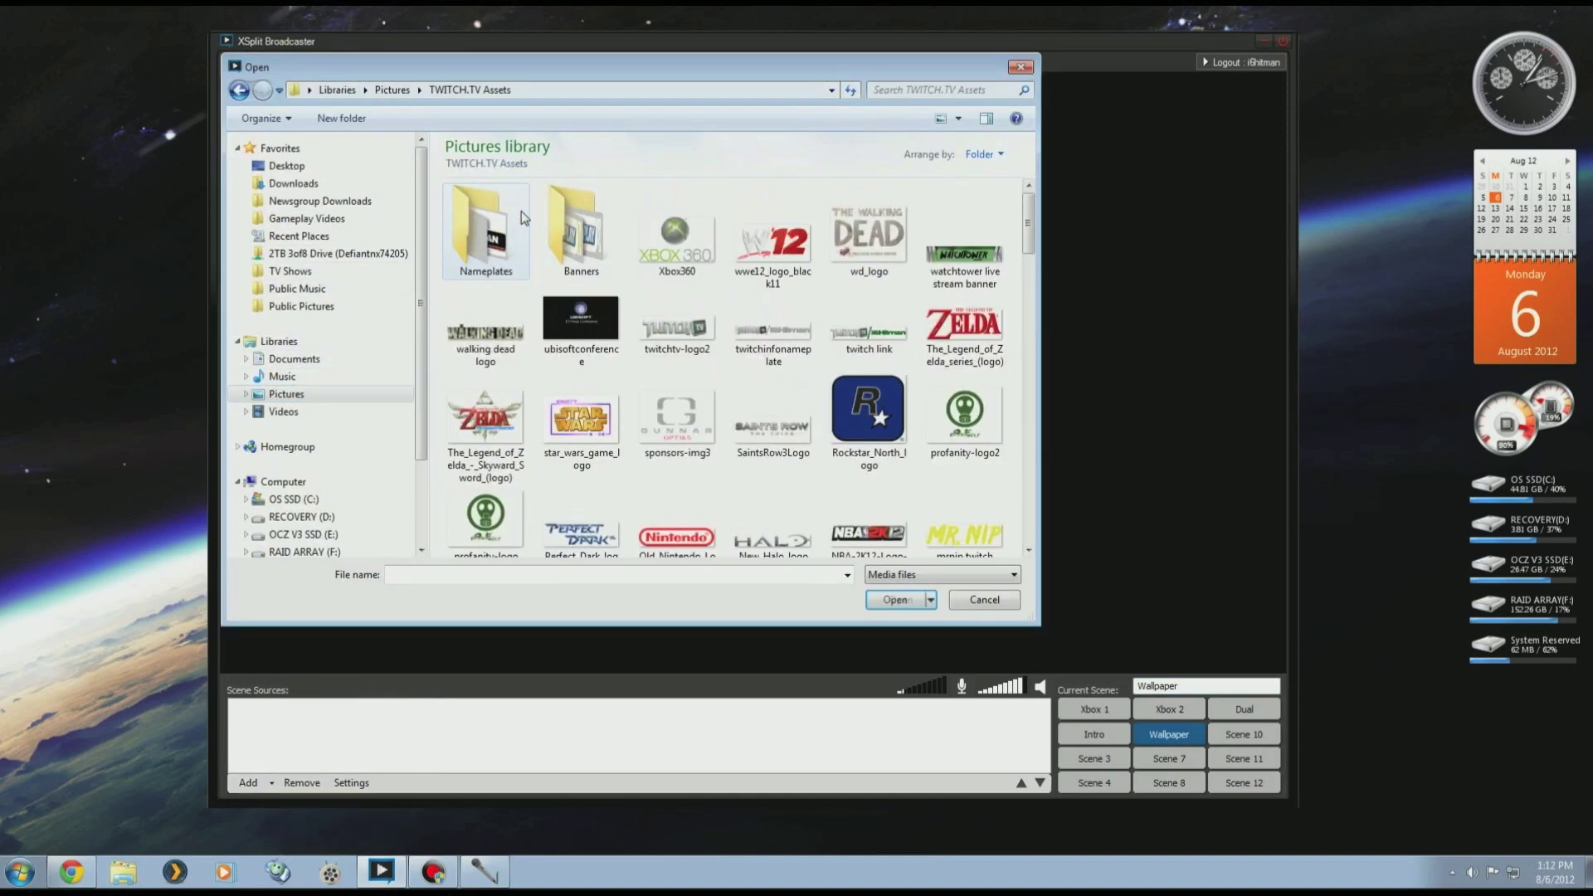
{"action": "left_click_drag", "start_coordinate": [1033, 220], "coordinate": [1029, 435]}
{"action": "double_click", "coordinate": [859, 377]}
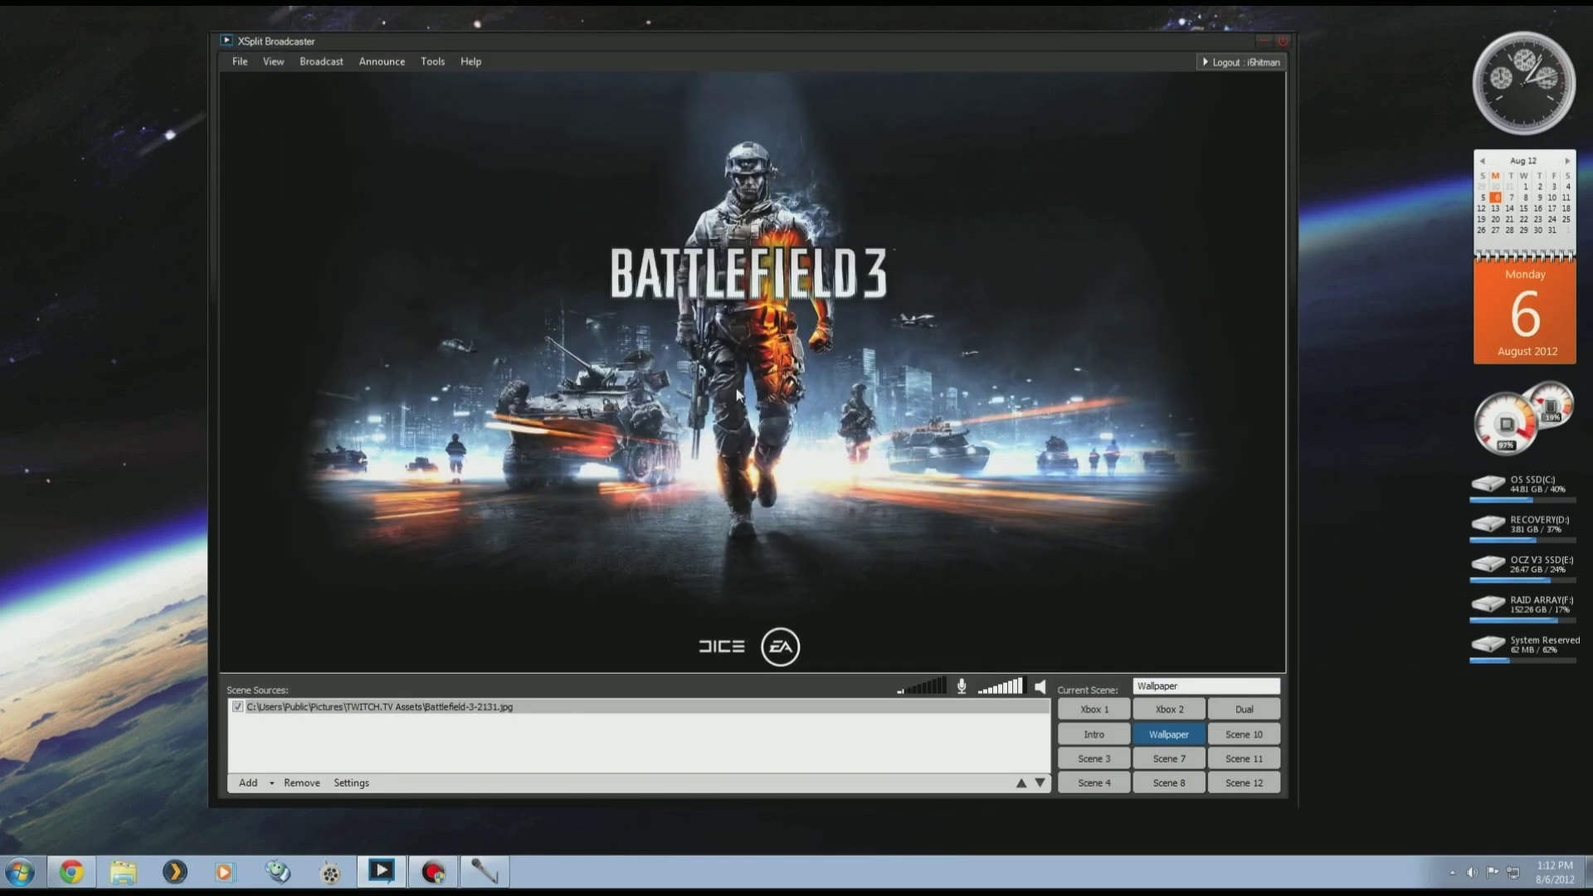
{"action": "left_click", "coordinate": [741, 606]}
{"action": "left_click", "coordinate": [264, 783]}
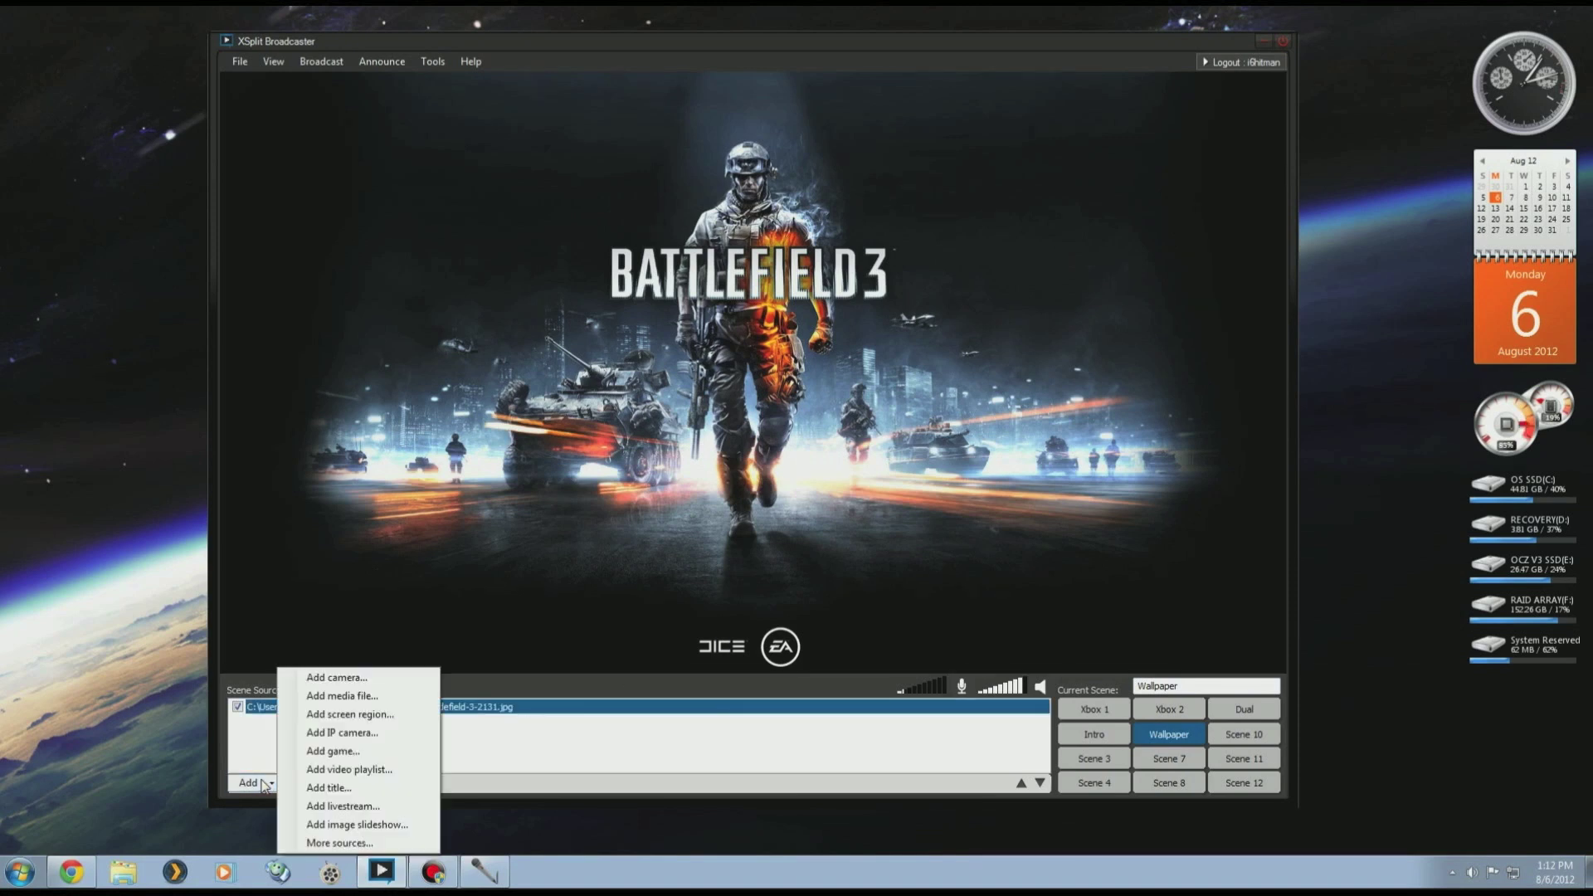
{"action": "left_click", "coordinate": [336, 788]}
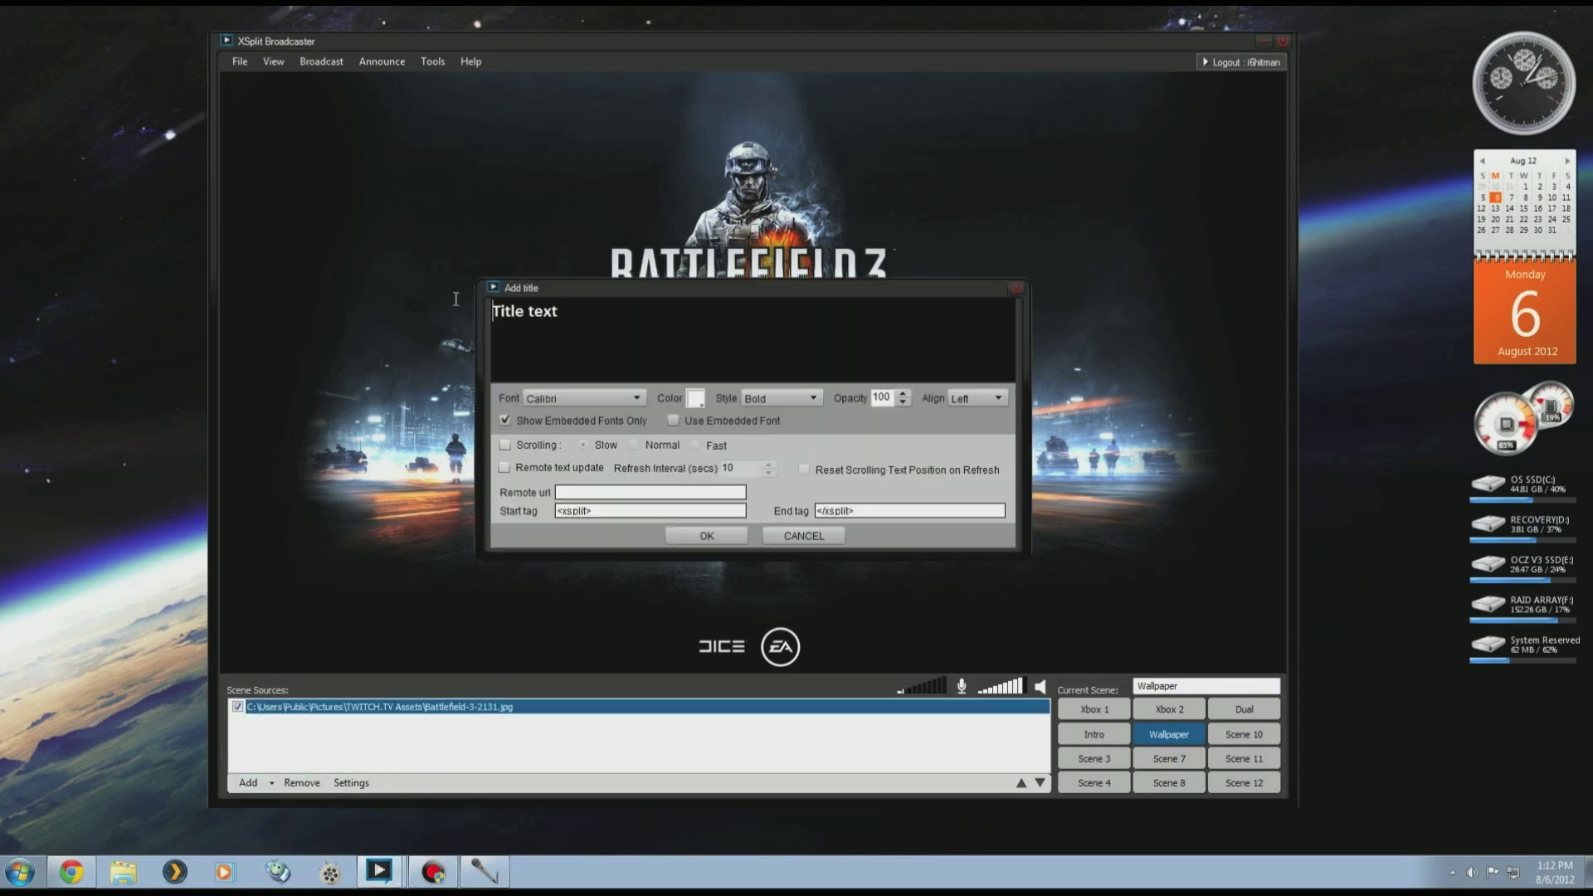
Add a 'Clan Night' title and fit it just beneath the Battlefield 3 logo.
{"action": "type", "text": "Clan Night"}
{"action": "left_click", "coordinate": [723, 532]}
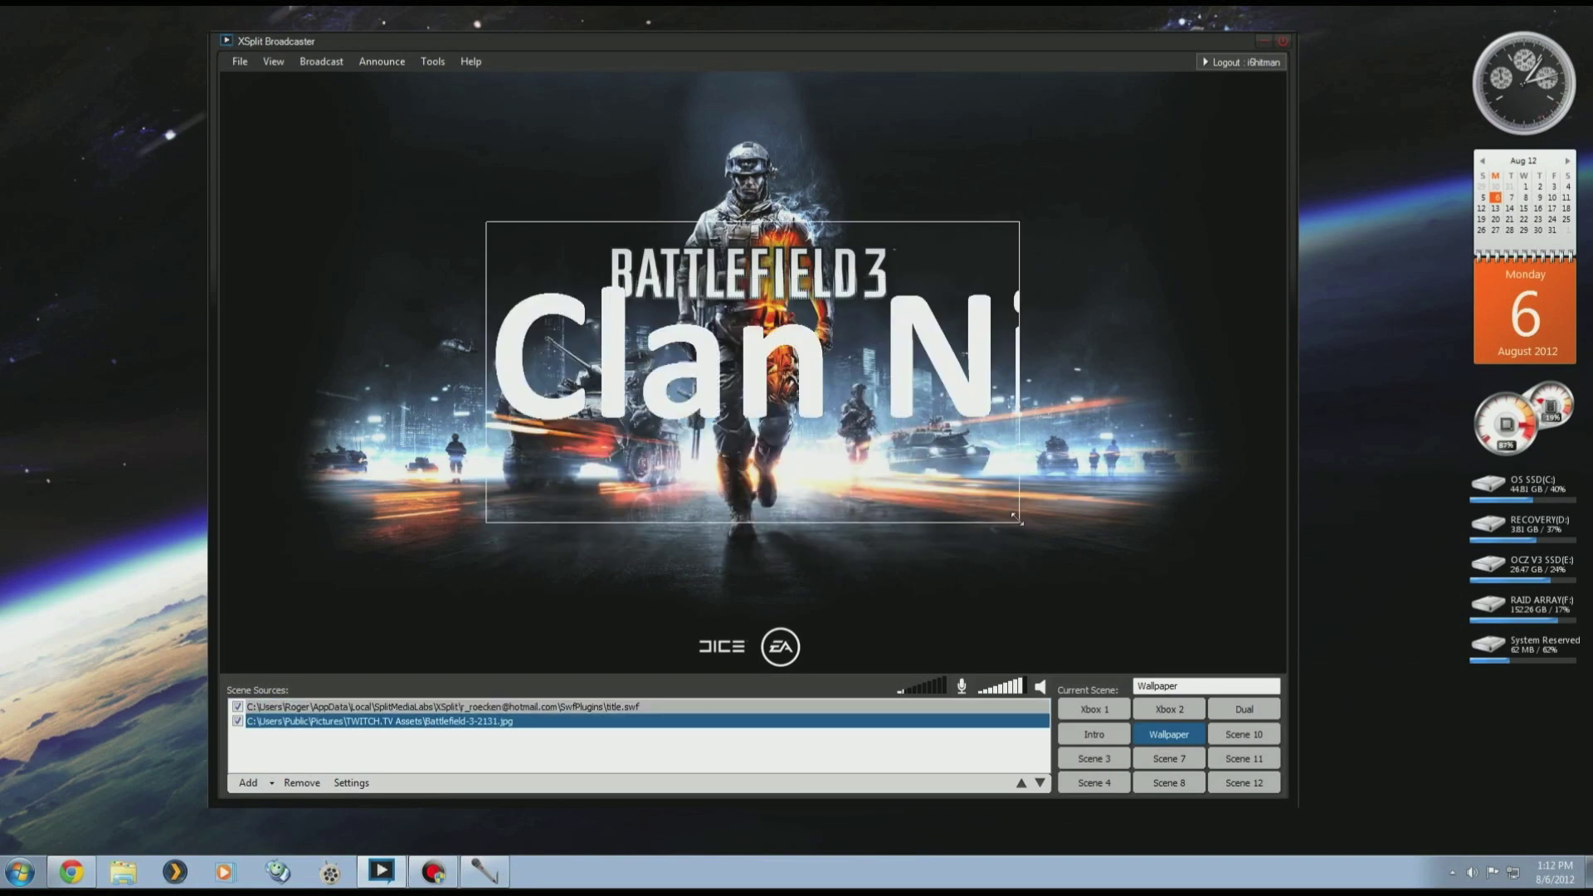
{"action": "left_click_drag", "start_coordinate": [761, 286], "coordinate": [859, 349]}
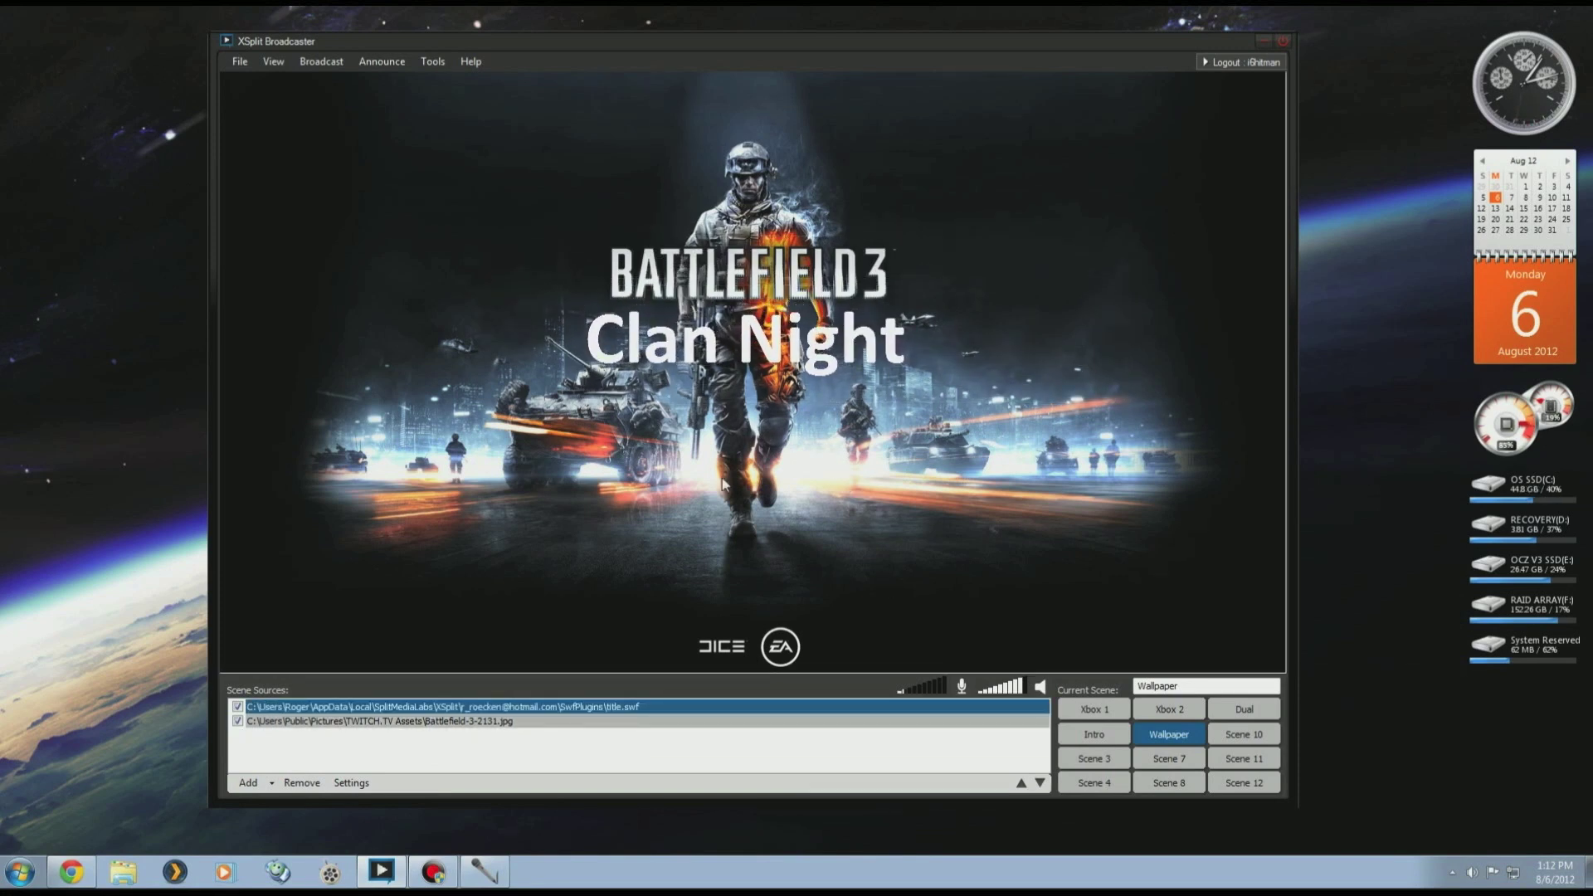
{"action": "left_click", "coordinate": [328, 65]}
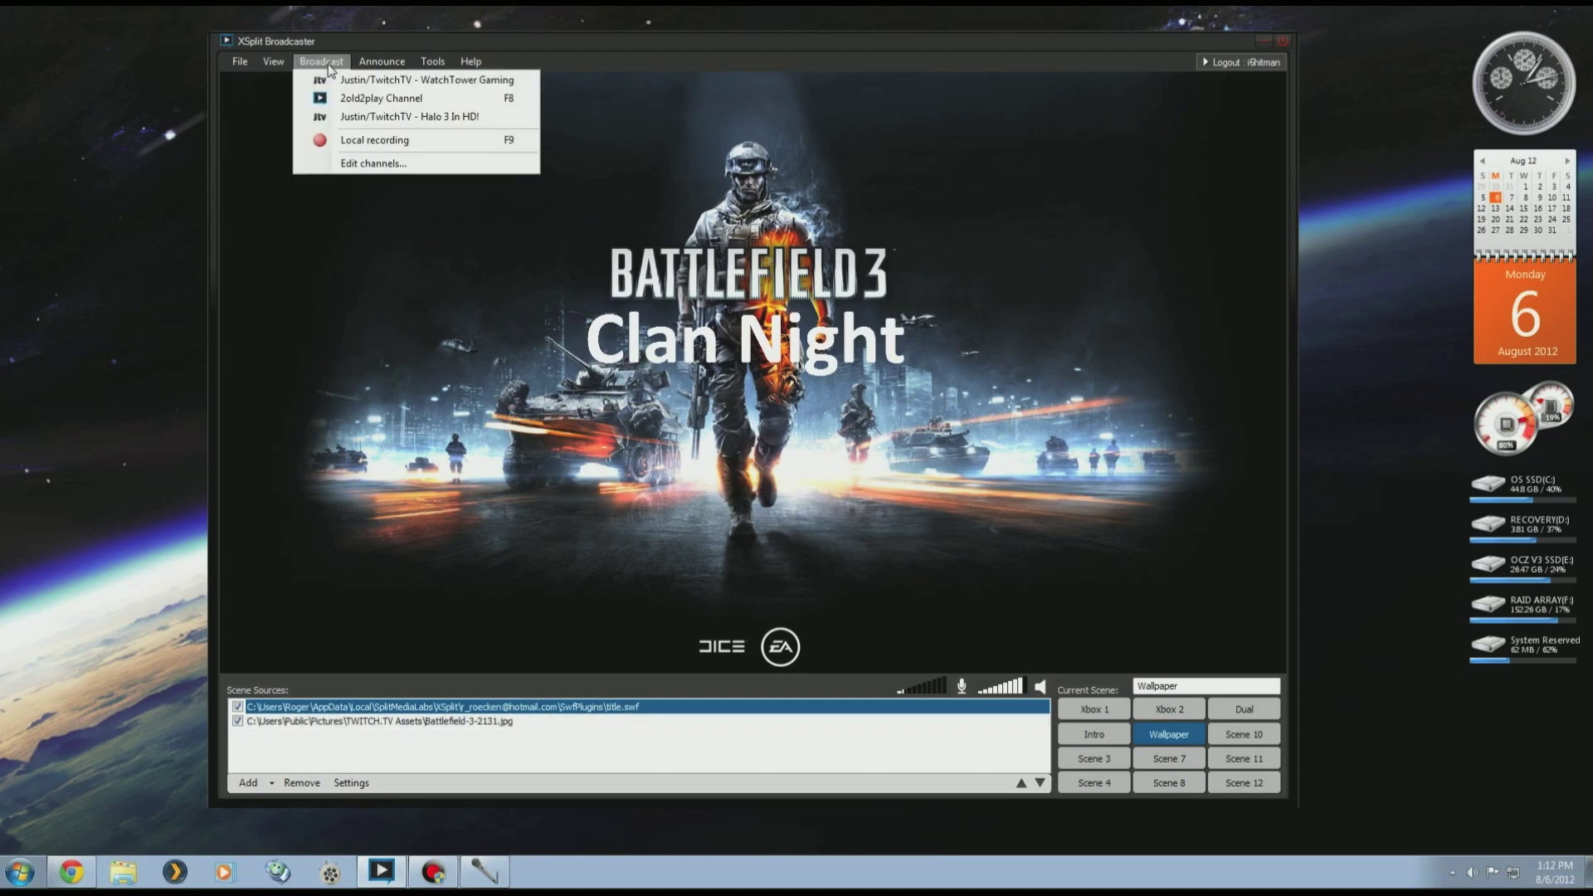
Go live on the Justin/TwitchTV - WatchTower Gaming channel, then end the broadcast.
{"action": "left_click", "coordinate": [375, 83]}
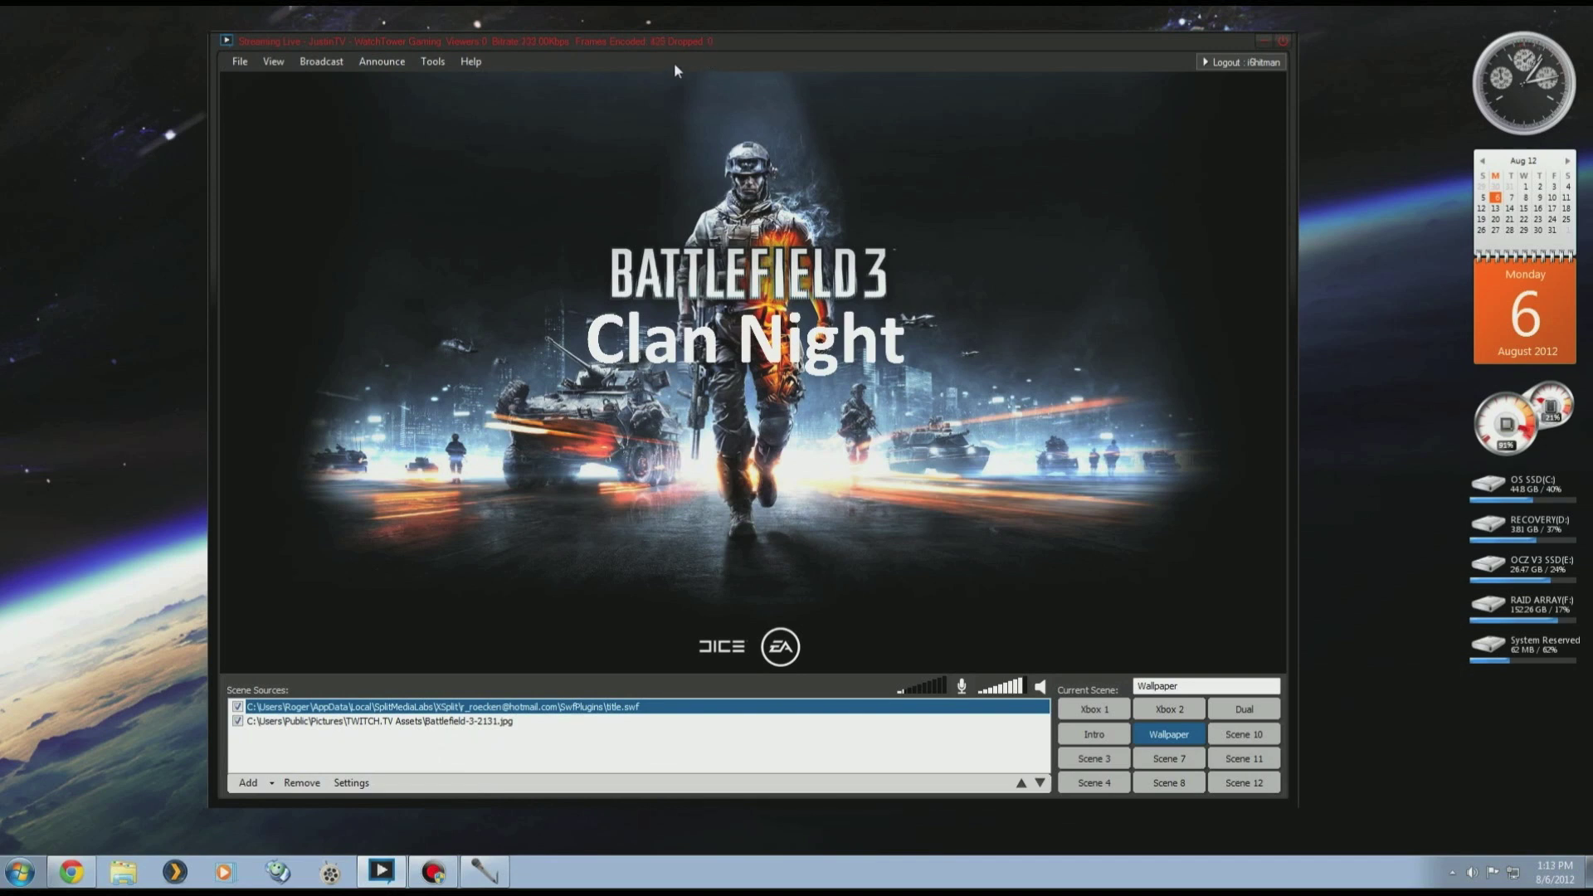
{"action": "left_click", "coordinate": [321, 62]}
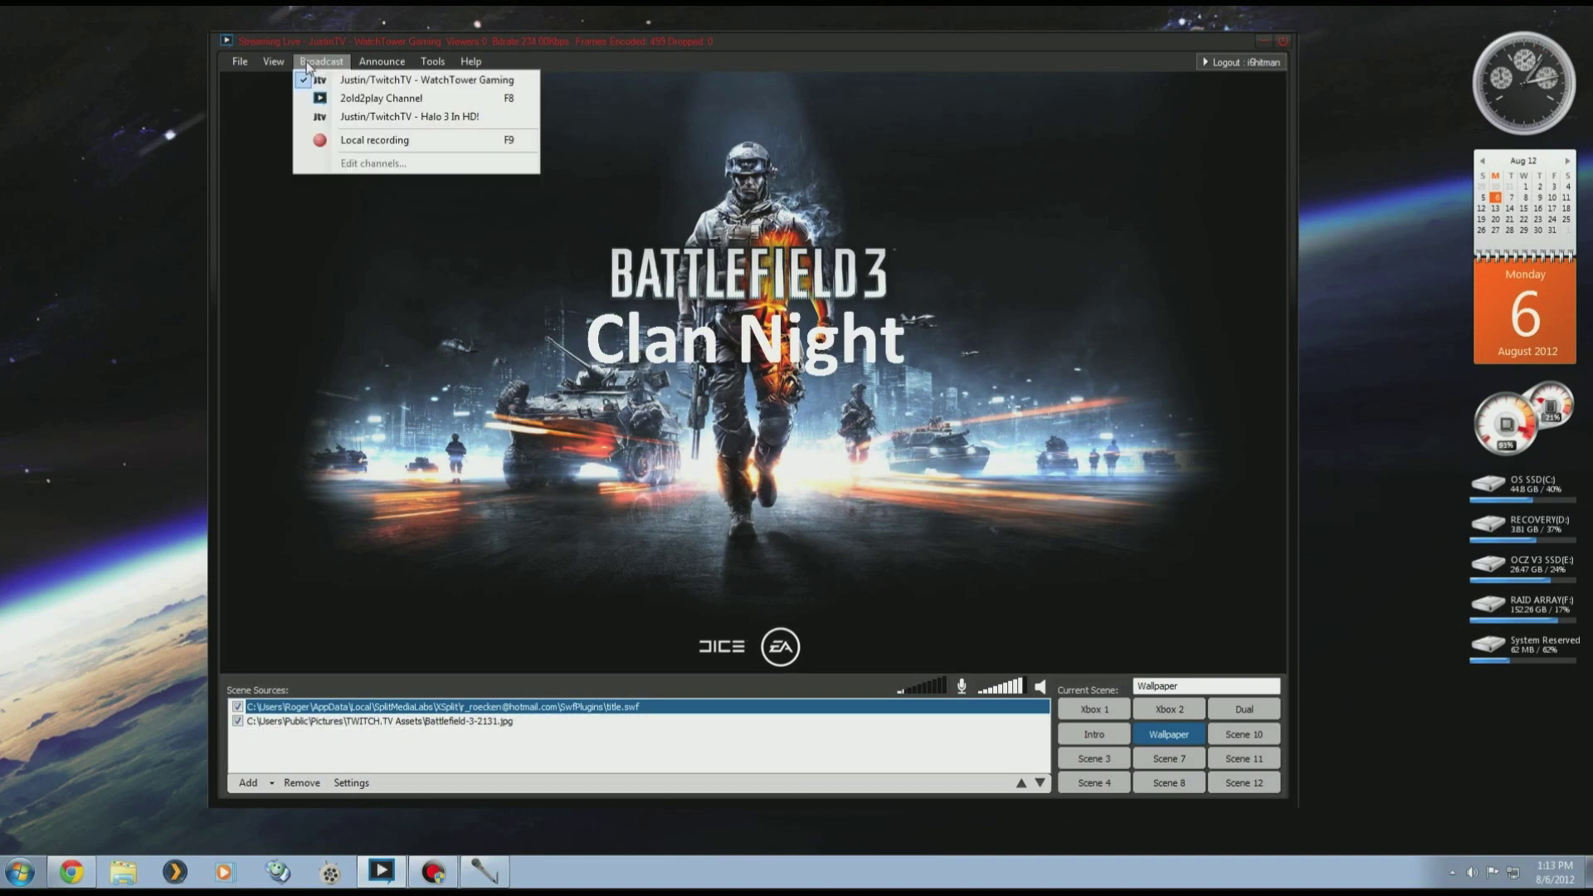
{"action": "left_click", "coordinate": [358, 82]}
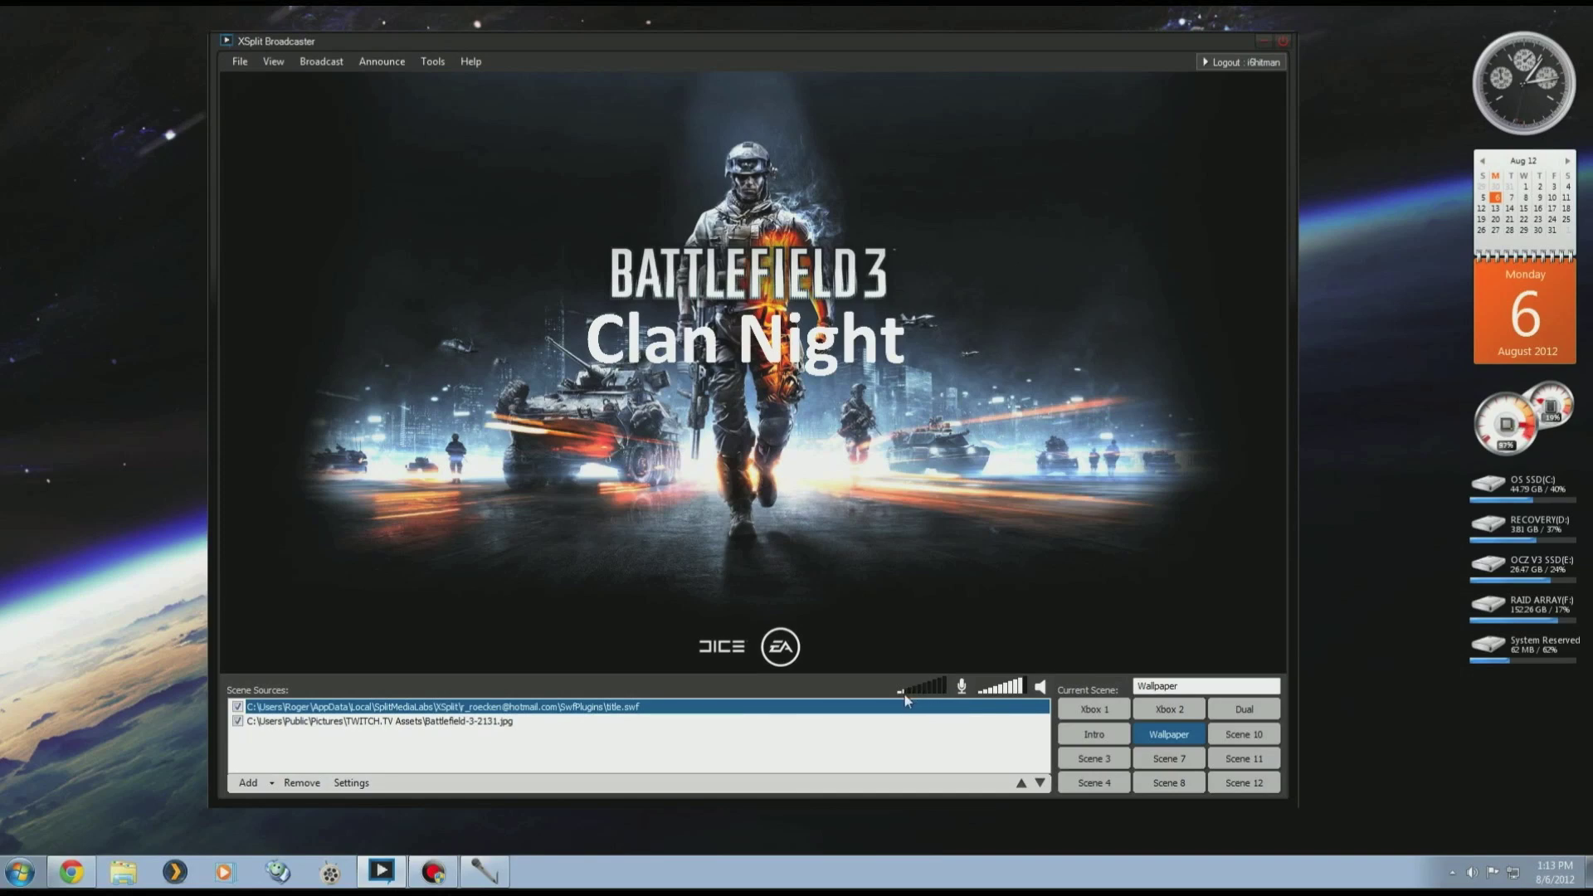
Select the Battlefield background source, then deselect it.
{"action": "left_click", "coordinate": [774, 459]}
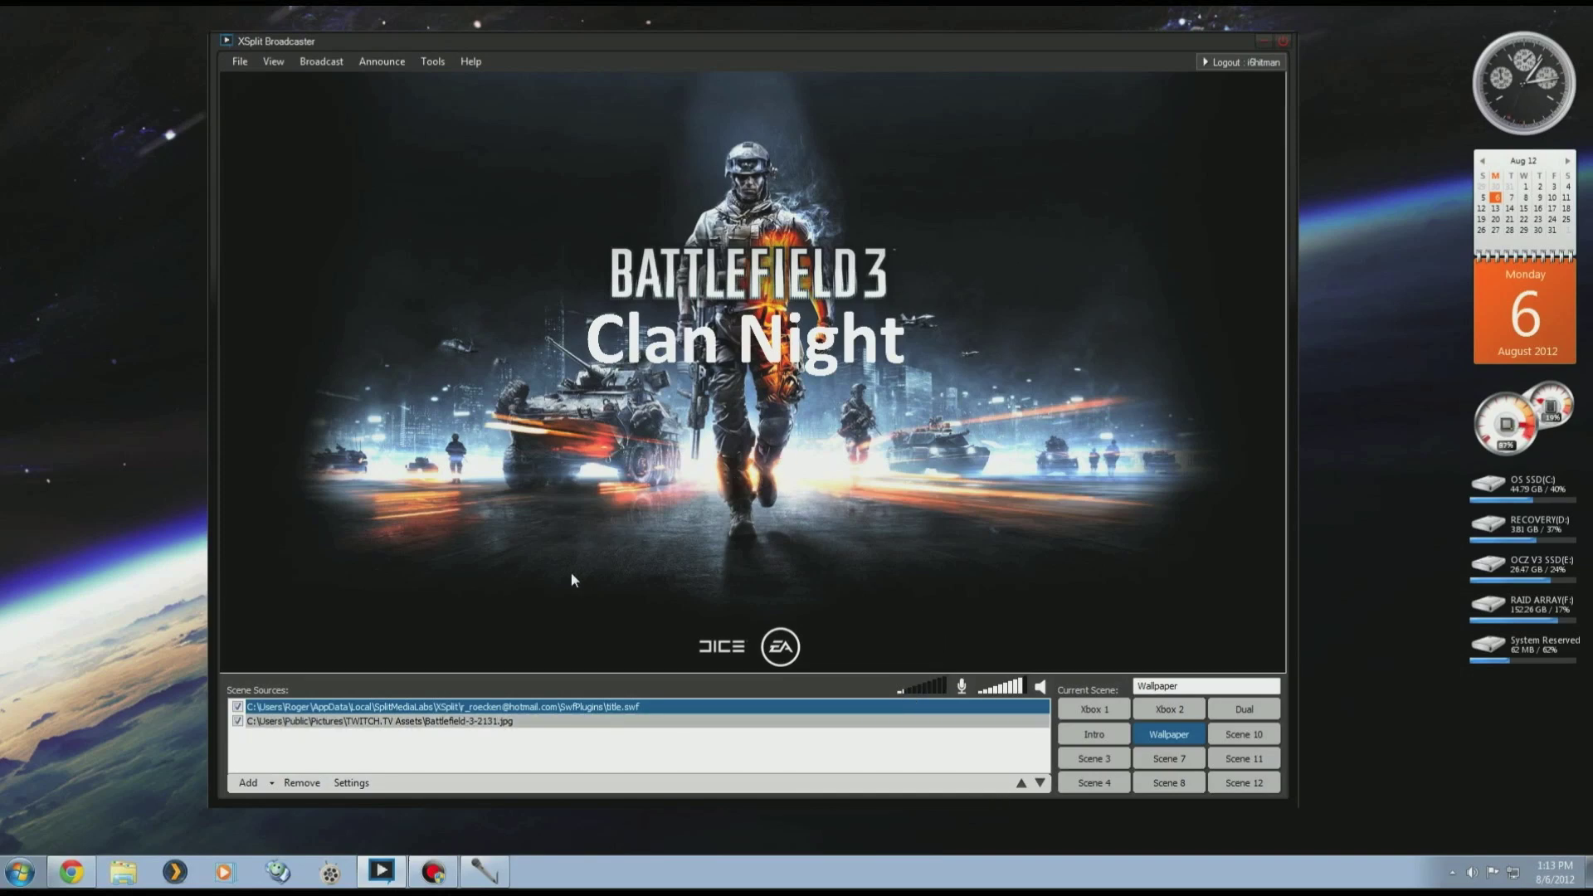
{"action": "left_click", "coordinate": [336, 761]}
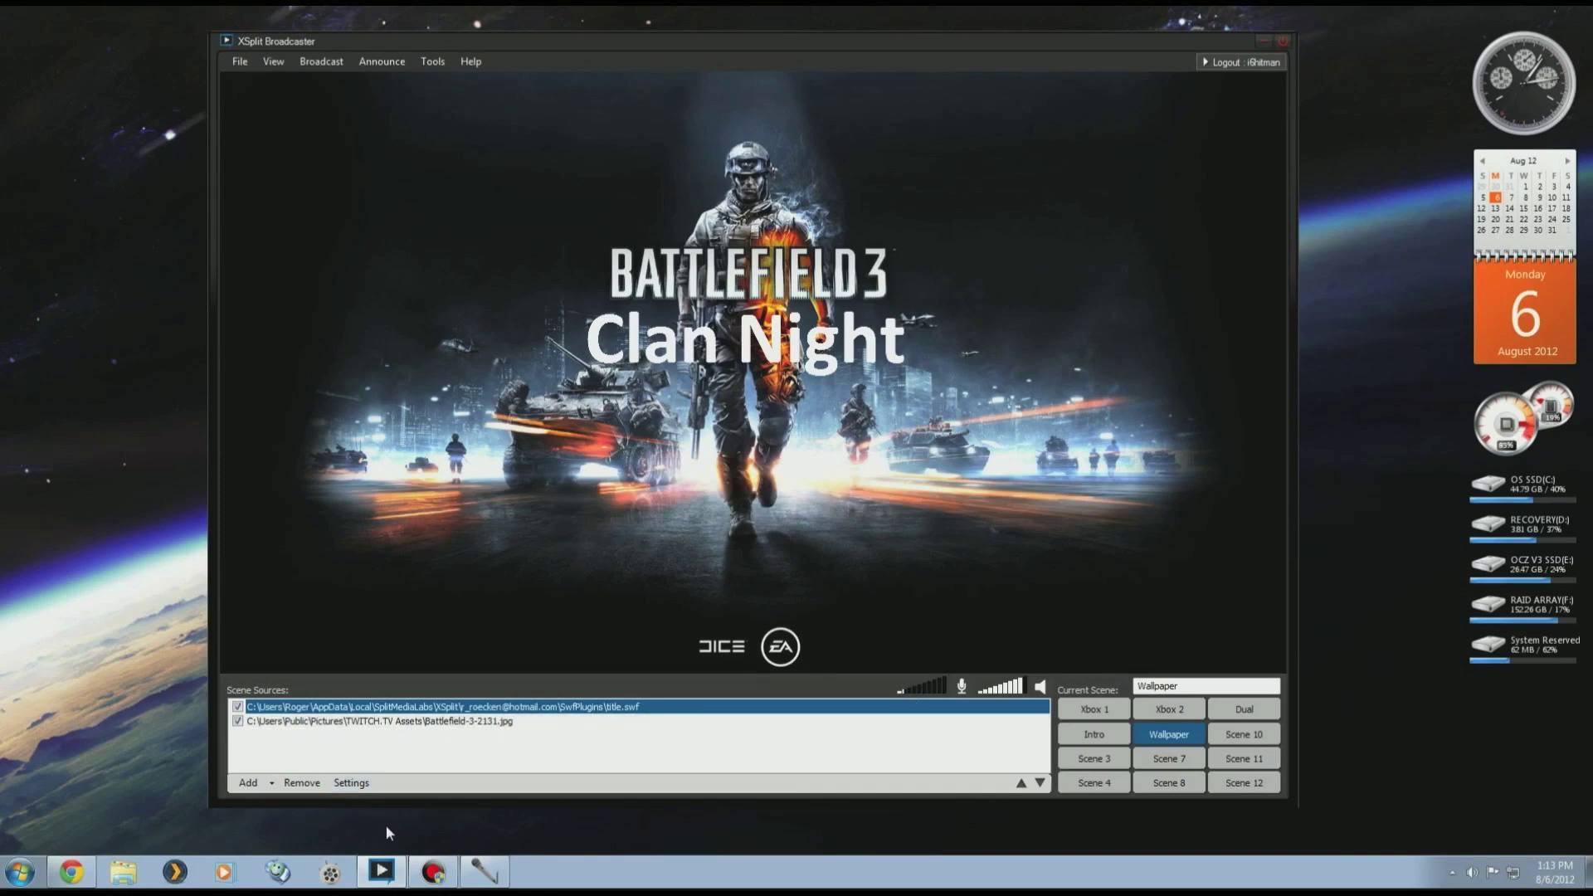